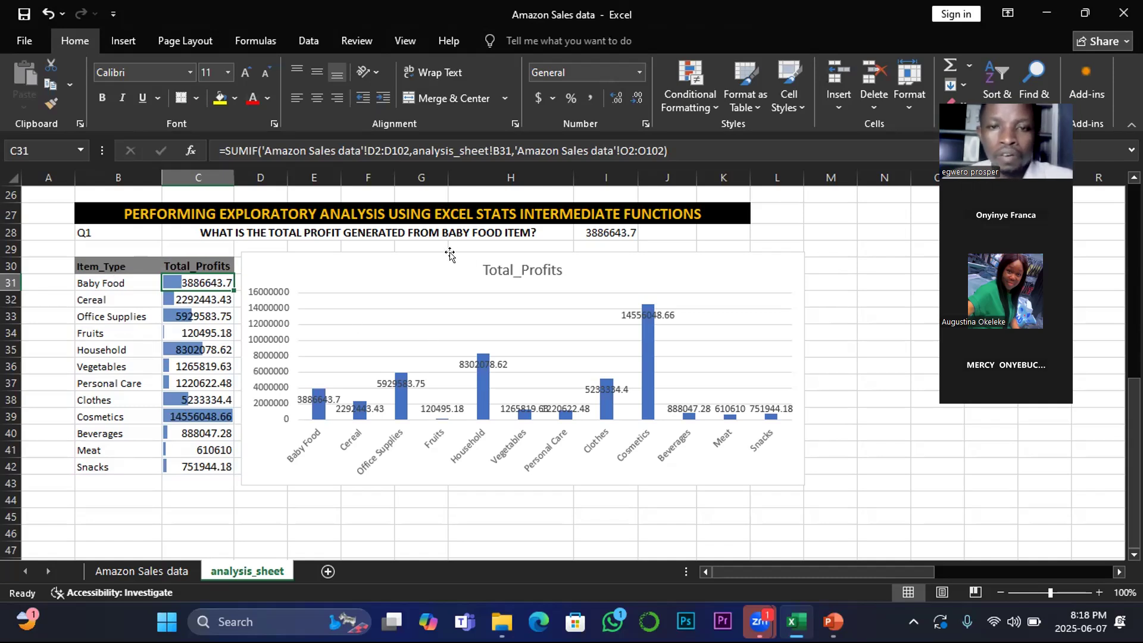
Step: Reposition the Total_Profits column chart so it sits beside the Item_Type and Total_Profits table, spanning roughly columns D to L
left_click_drag(518, 270, 608, 248)
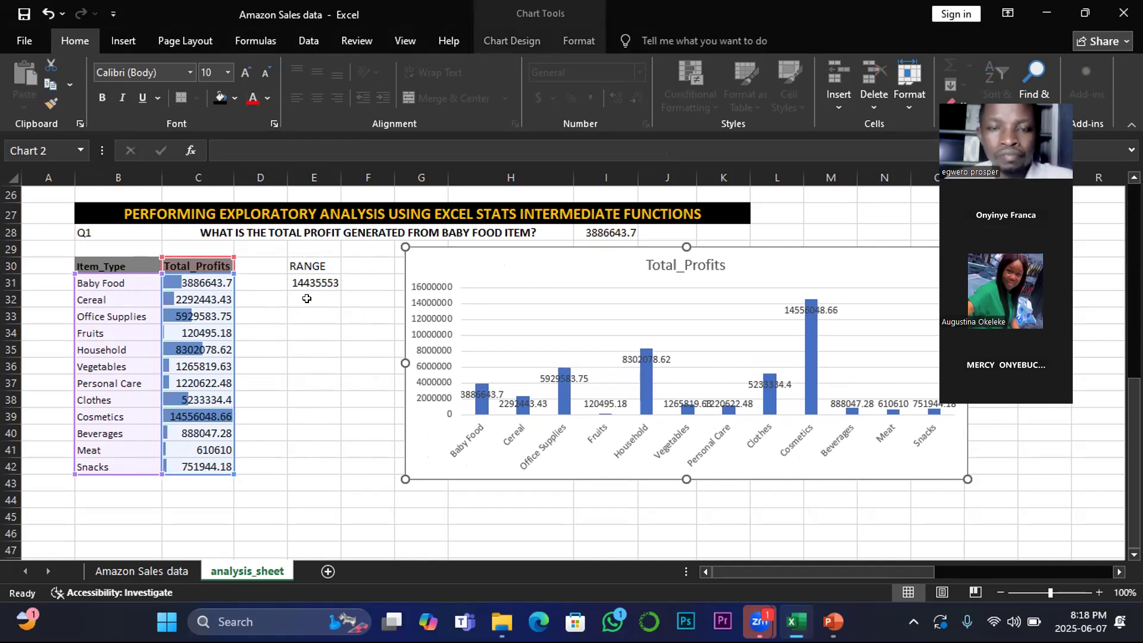
left_click_drag(481, 262, 337, 265)
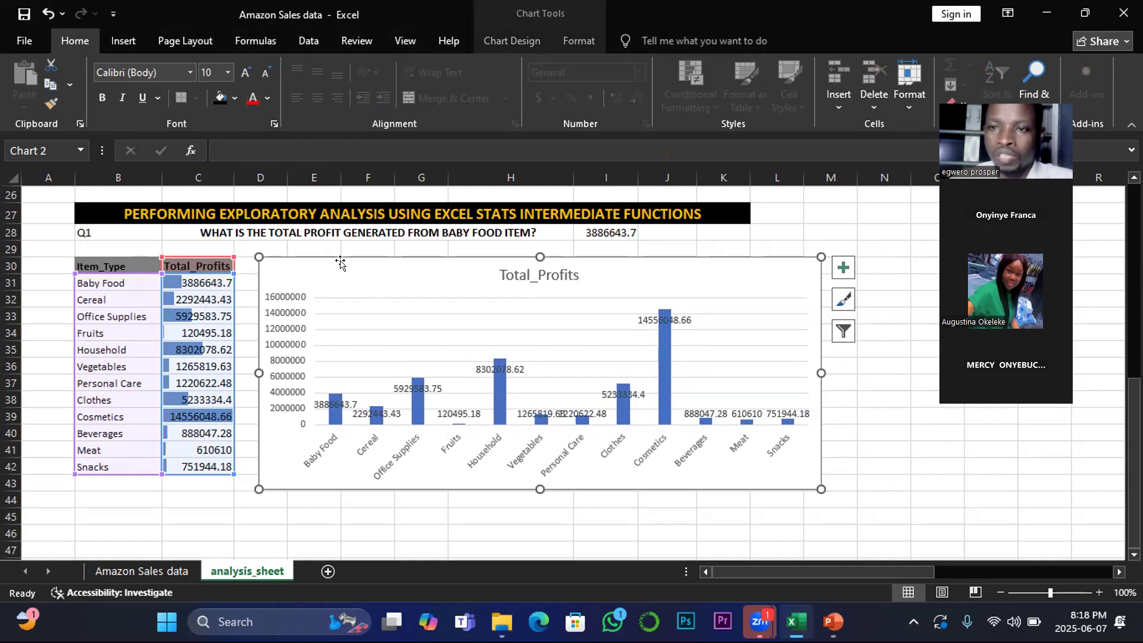
left_click_drag(370, 268, 551, 268)
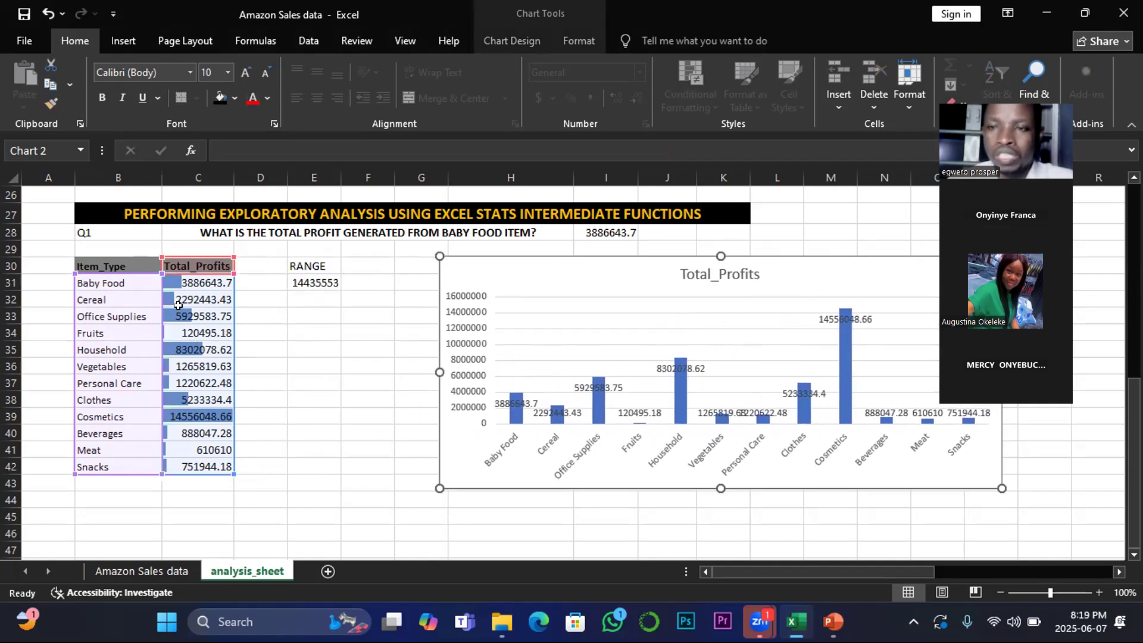
left_click_drag(612, 267, 429, 269)
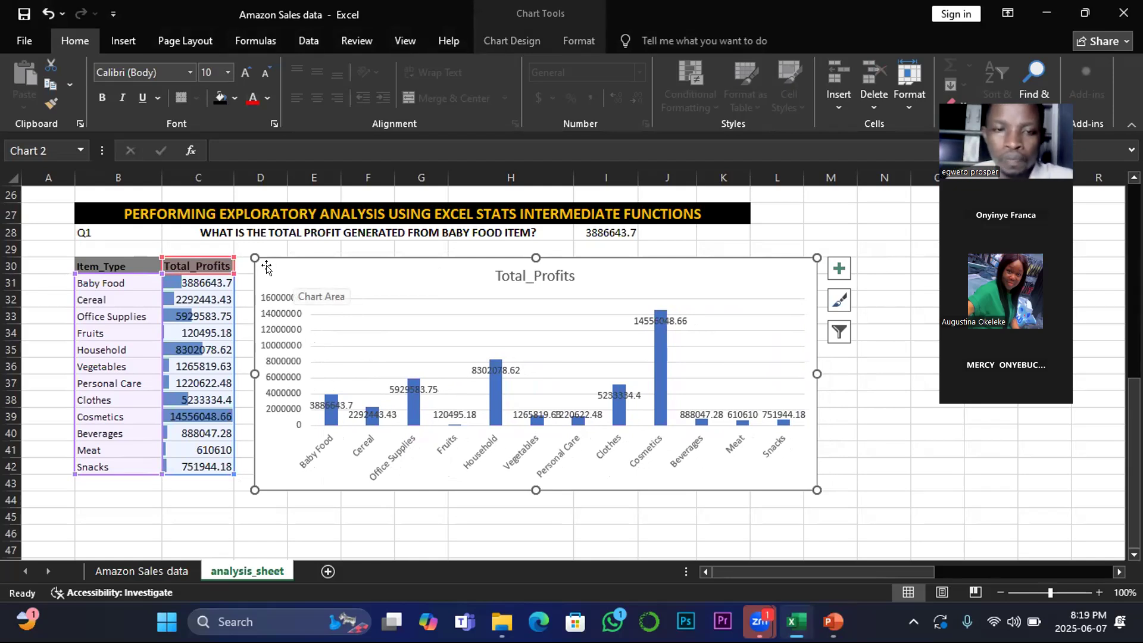
left_click_drag(305, 268, 308, 268)
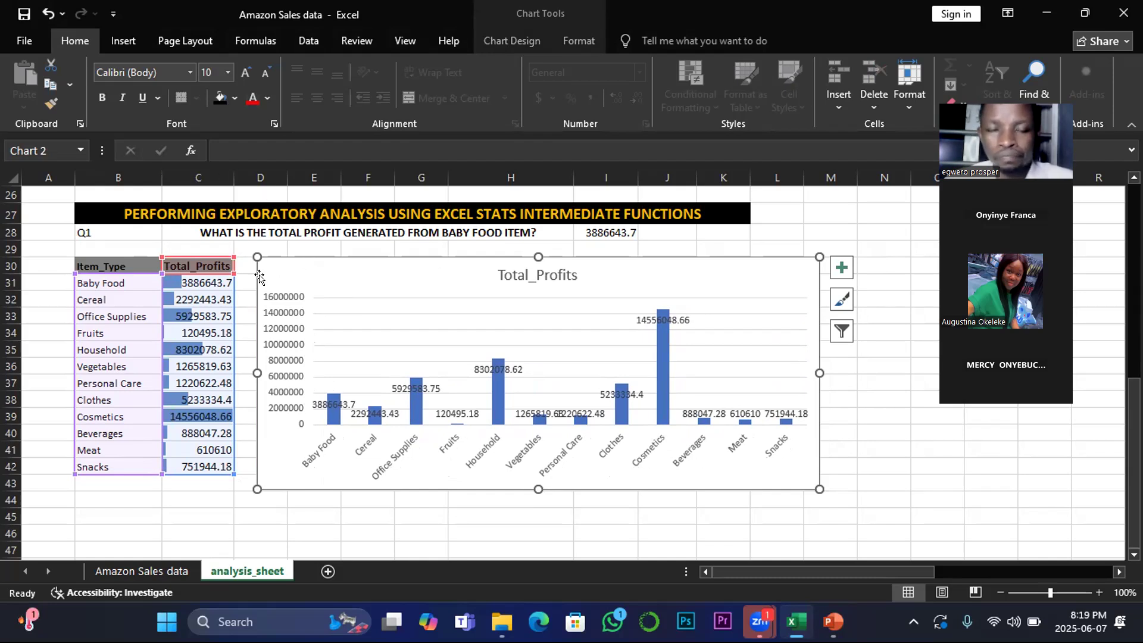
mouse_move(324, 265)
left_mouse_down()
mouse_move(325, 318)
mouse_move(310, 252)
mouse_move(317, 270)
left_mouse_up()
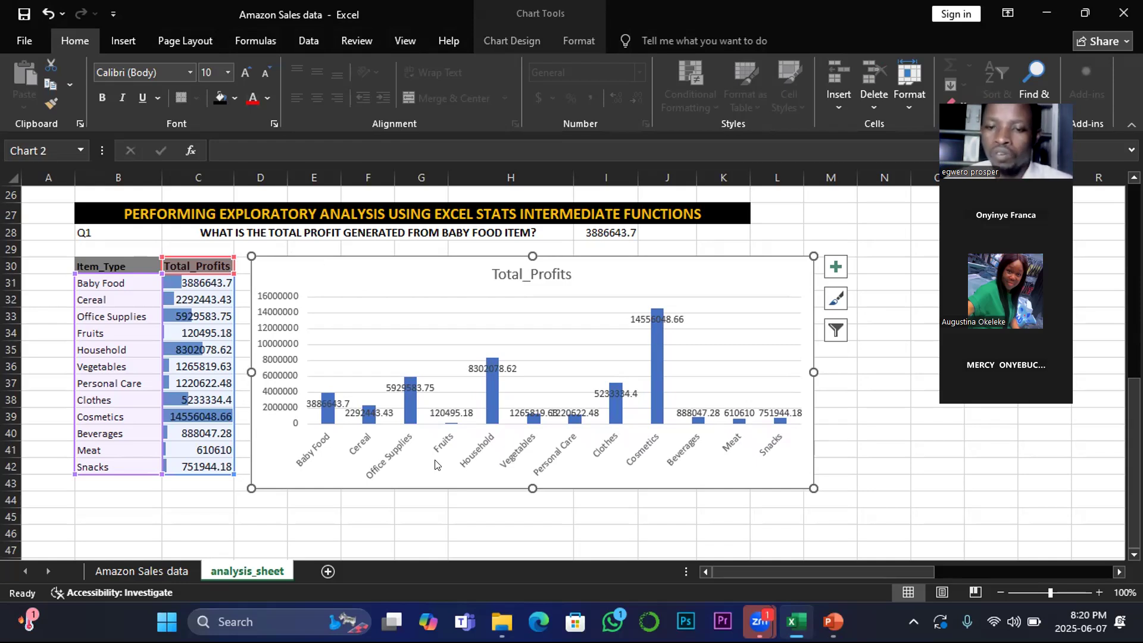
Step: Switch to PowerPoint to present the AVERAGEIF() function slide
mouse_move(833, 621)
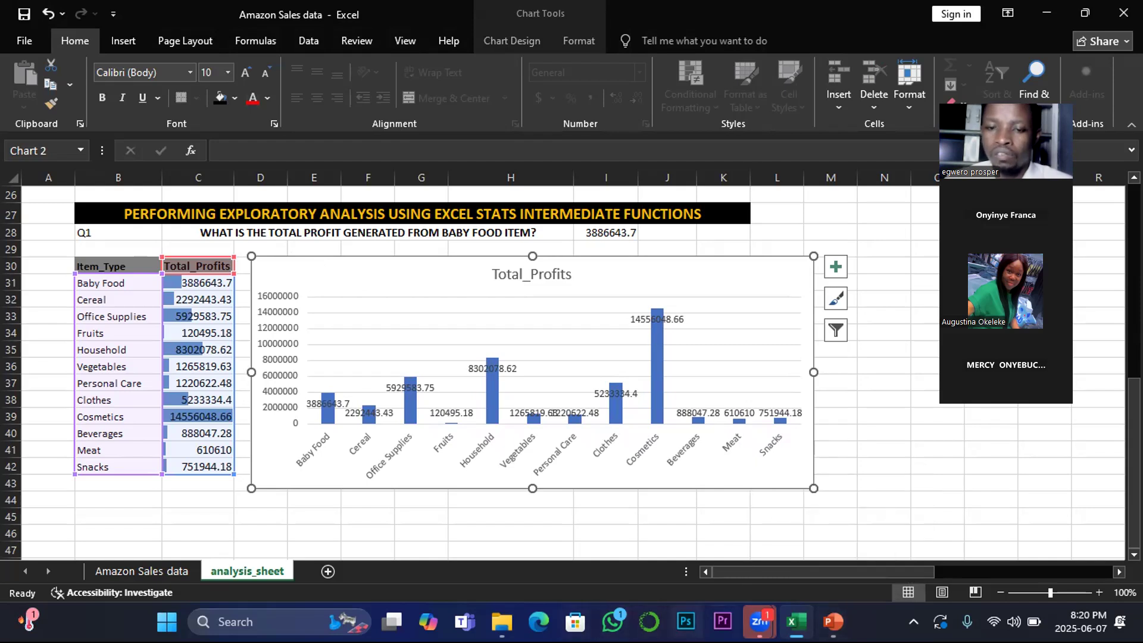
mouse_move(760, 621)
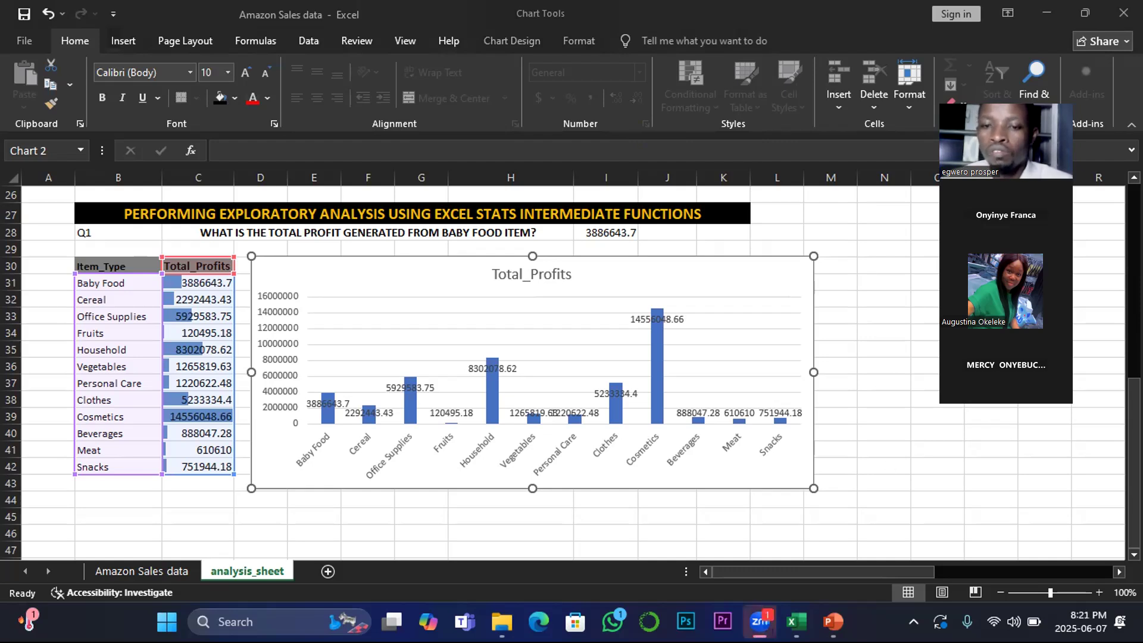
left_click(833, 622)
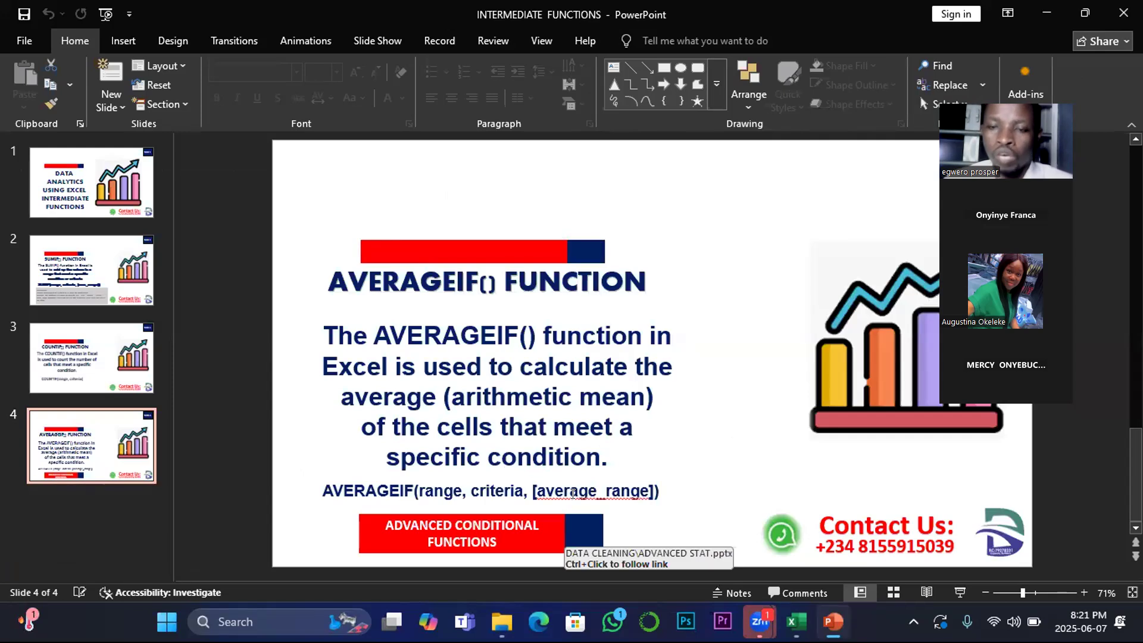
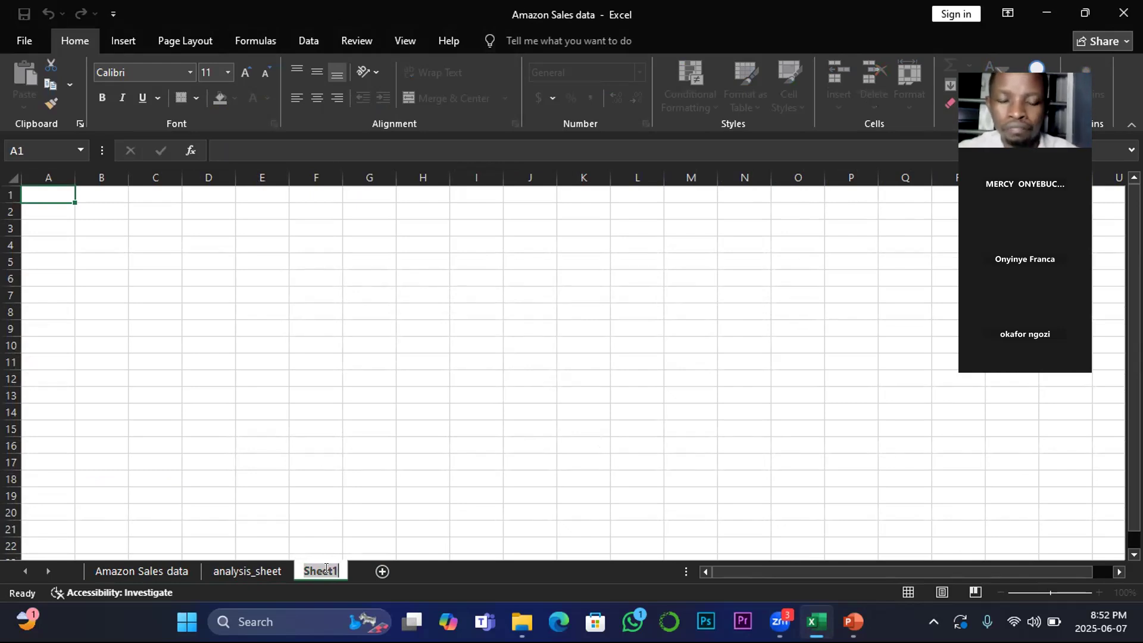
Step: Rename the new sheet as multiple criteria analysis
type("mul")
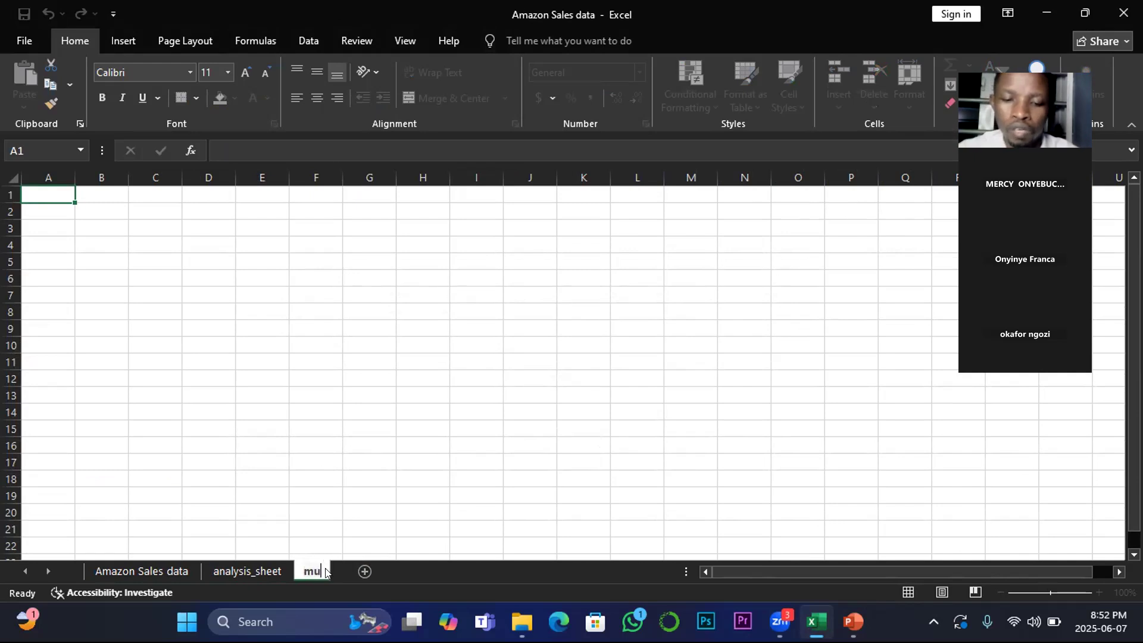
type("tiple ")
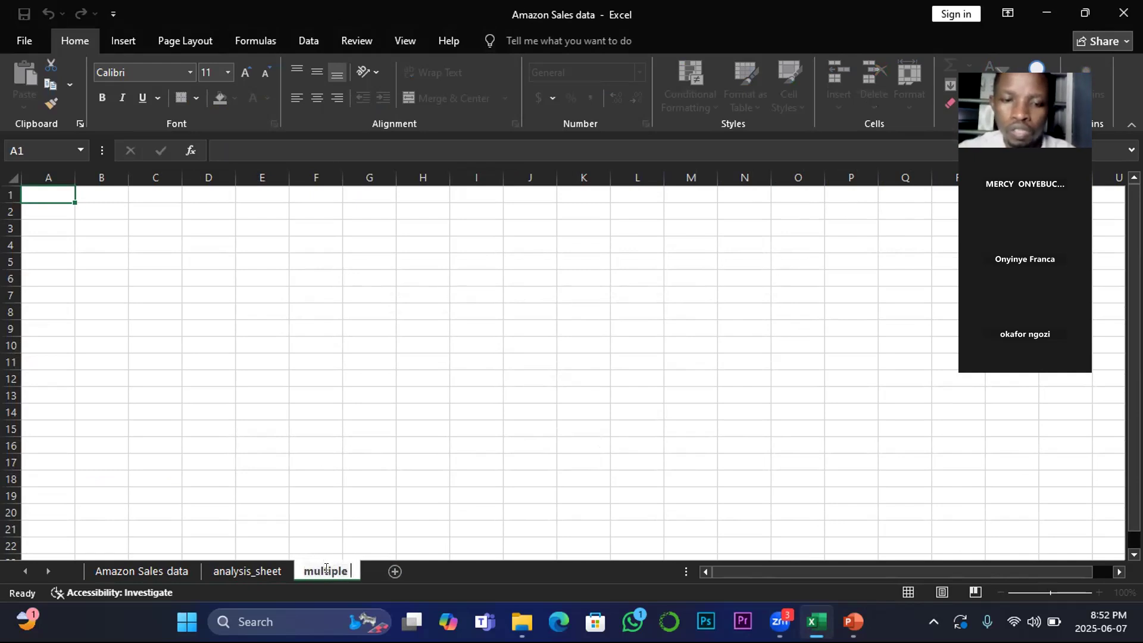
type("cr")
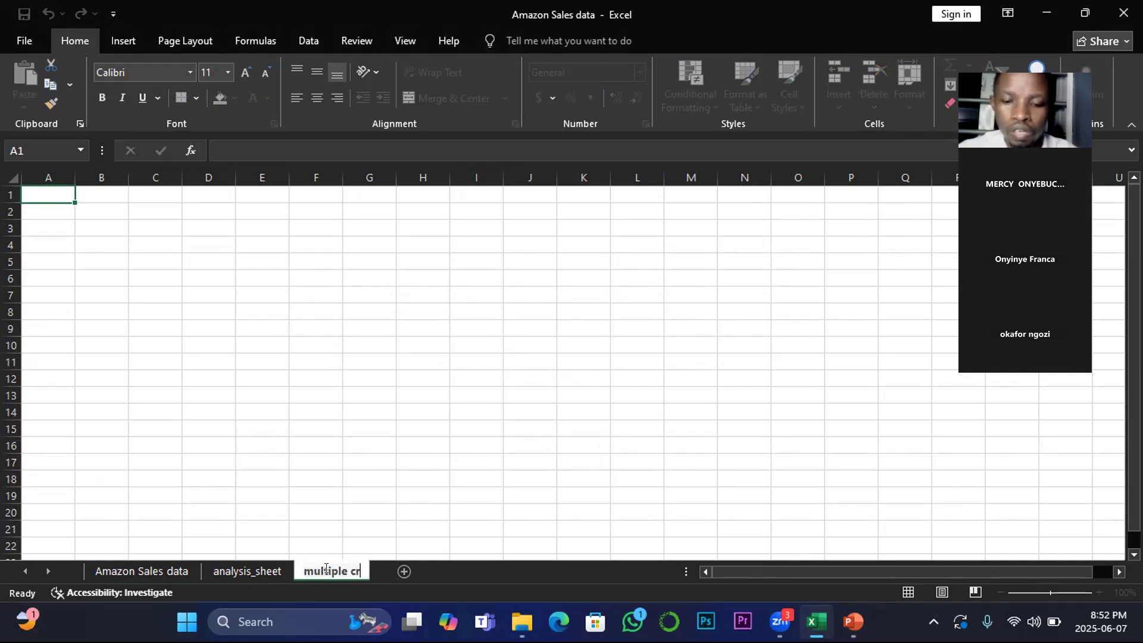
type("iteri")
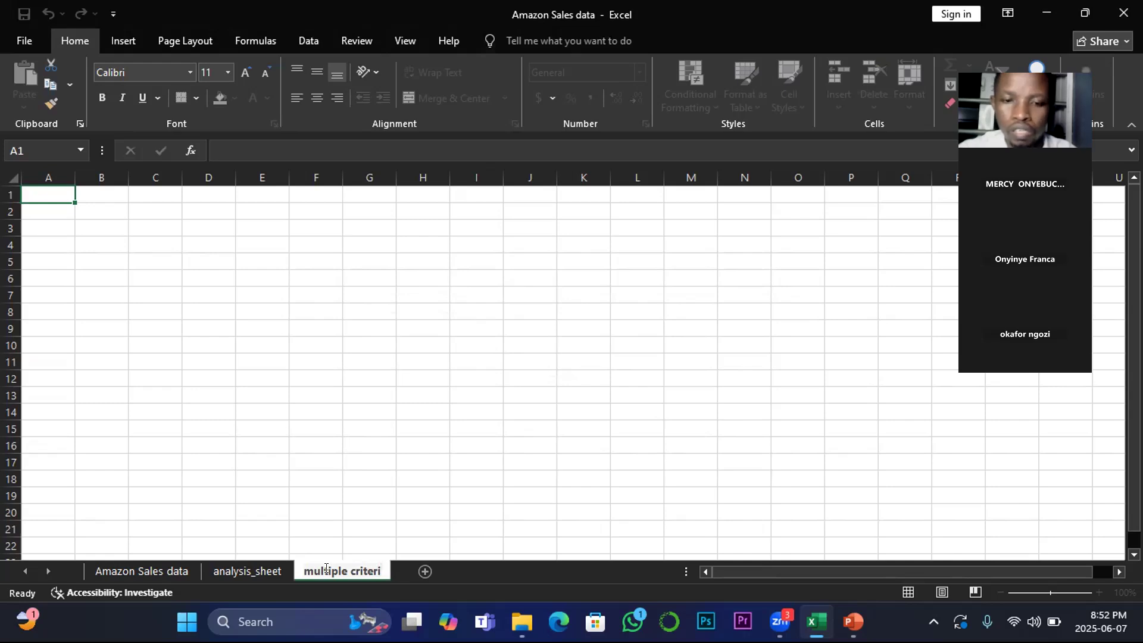
type("a ana")
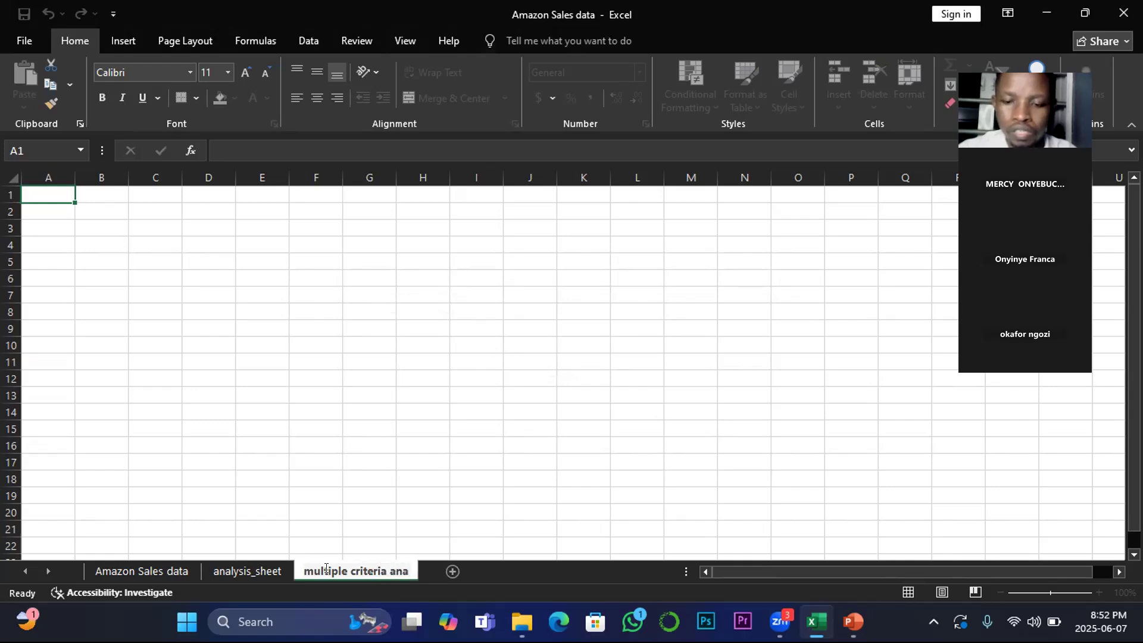
type("lysis")
key("Return")
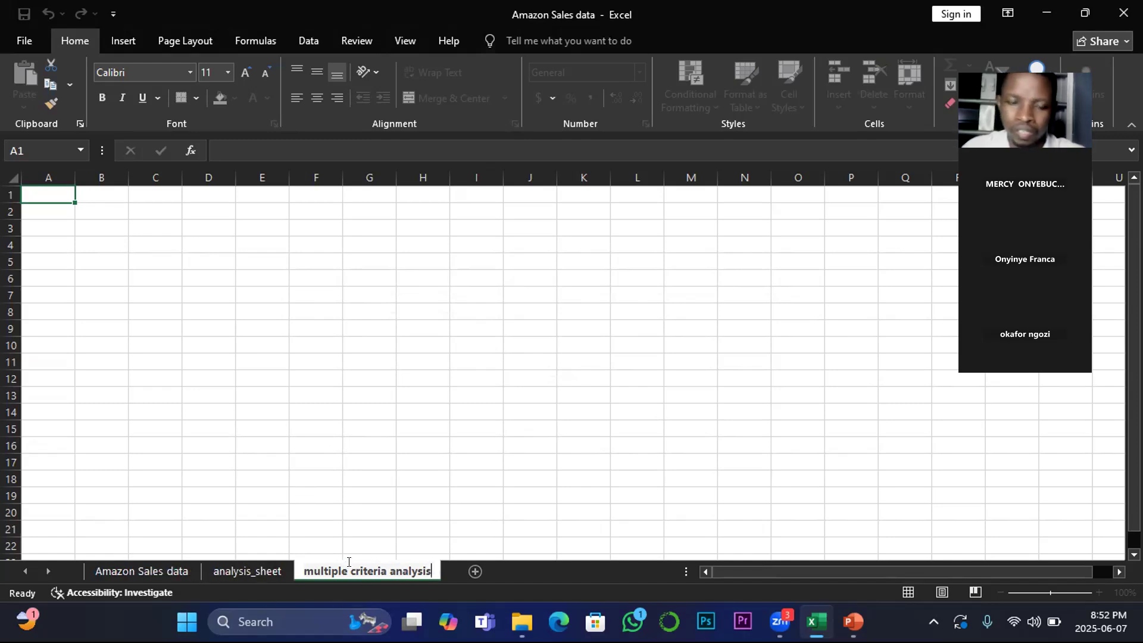
left_click(345, 406)
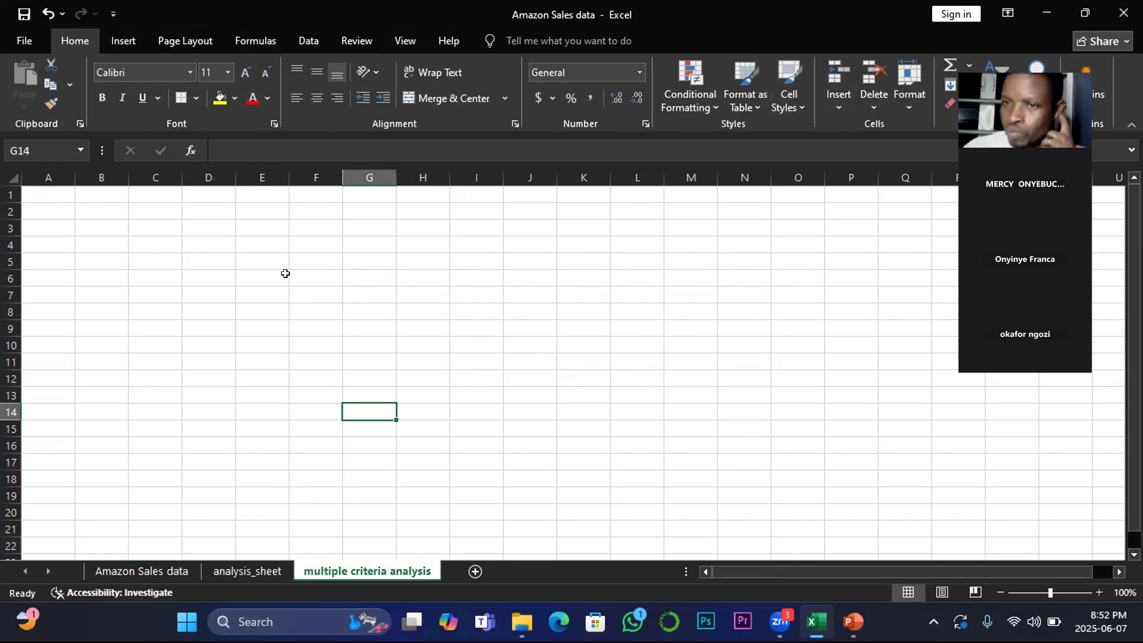
left_click(59, 224)
type("q1")
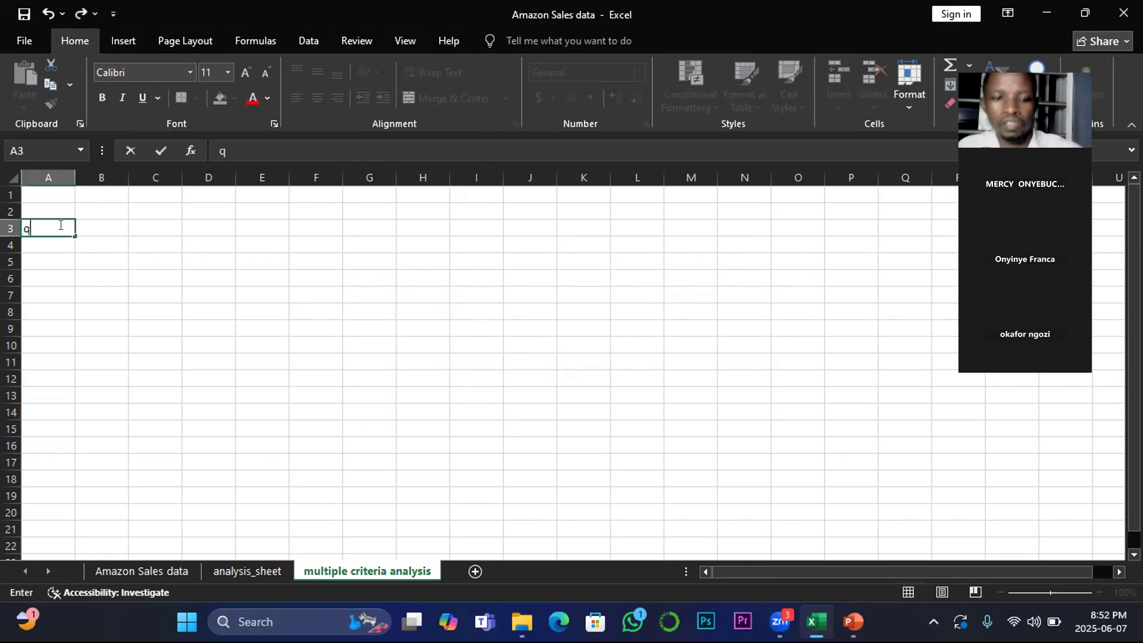
key("BackSpace")
key("BackSpace")
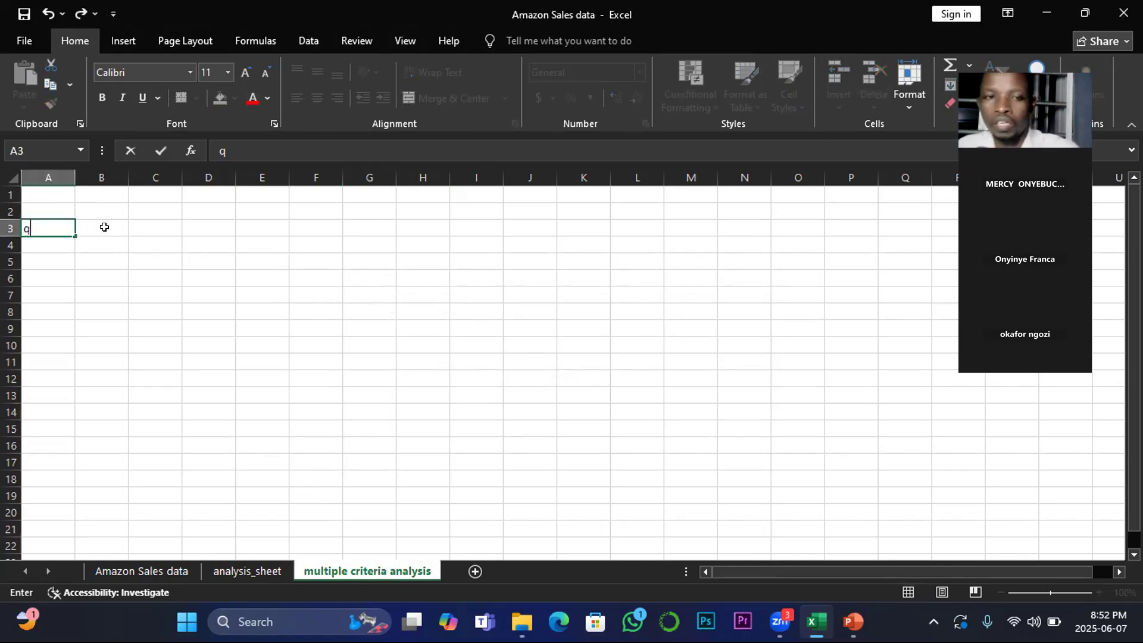
Step: Enter Q1 in cell B3
left_click(104, 227)
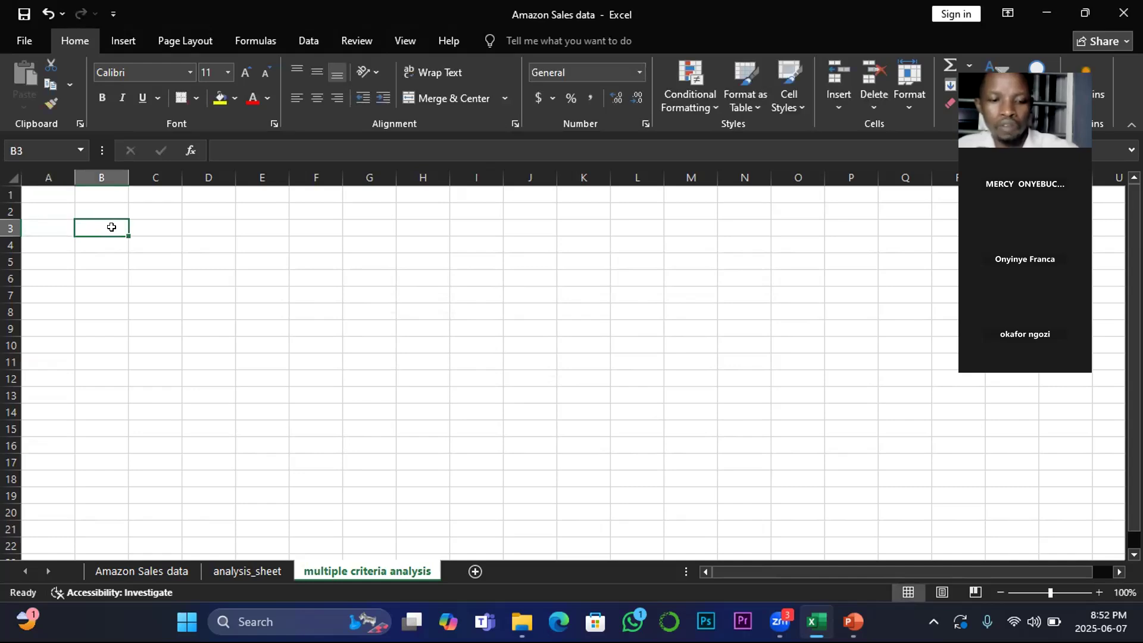
type("Q1")
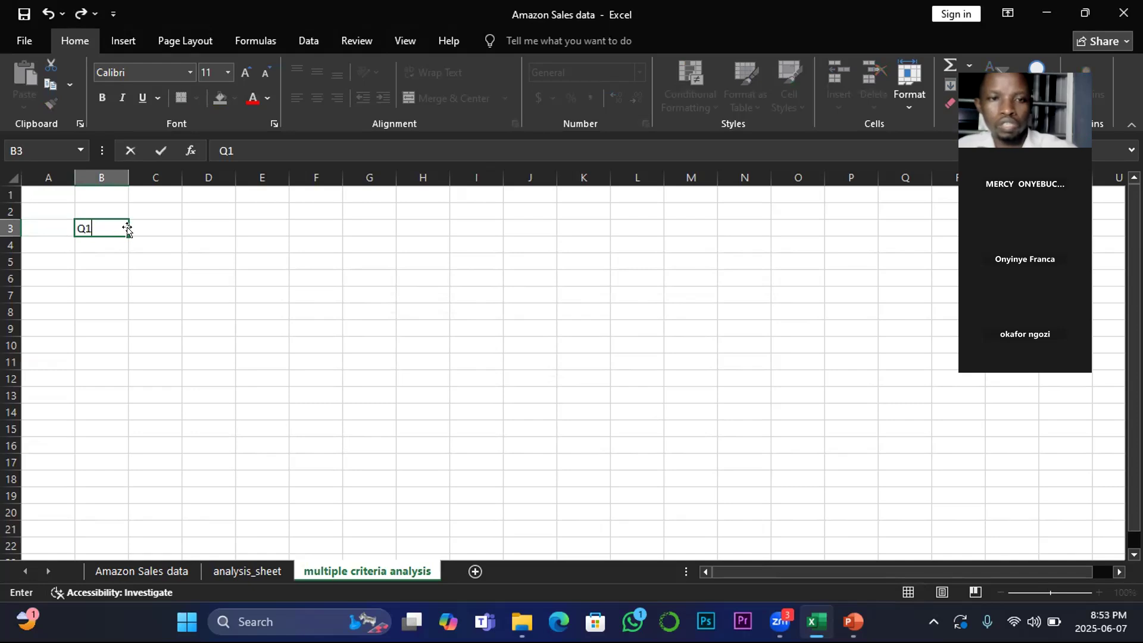
Step: Merge and centre cells C3 through M3
left_click_drag(143, 224, 677, 225)
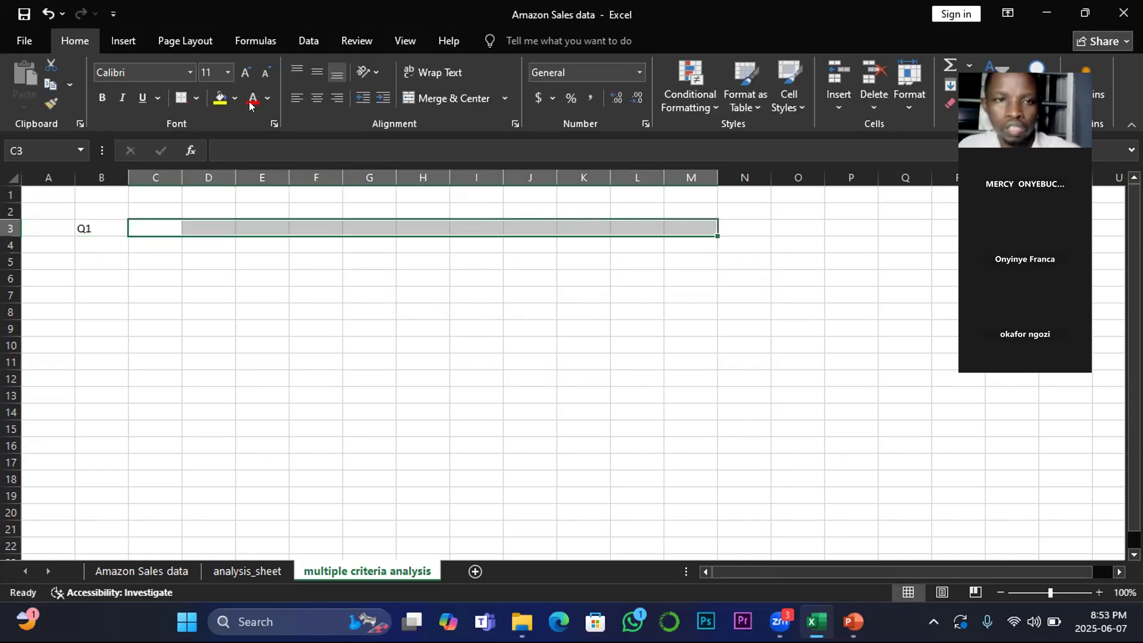
left_click(178, 60)
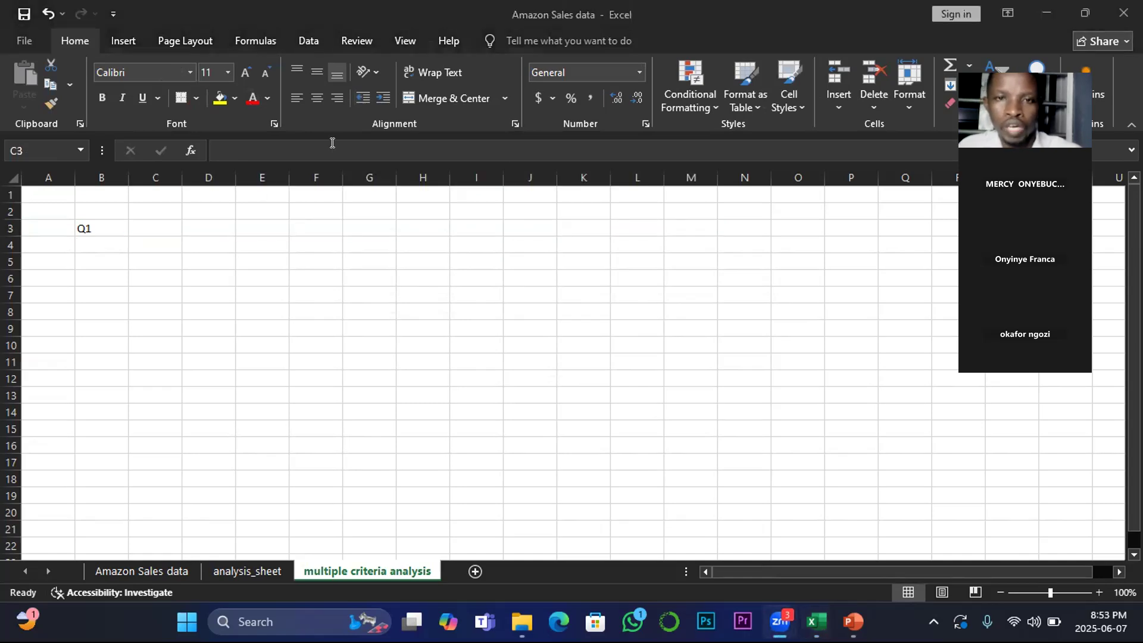
left_click(142, 300)
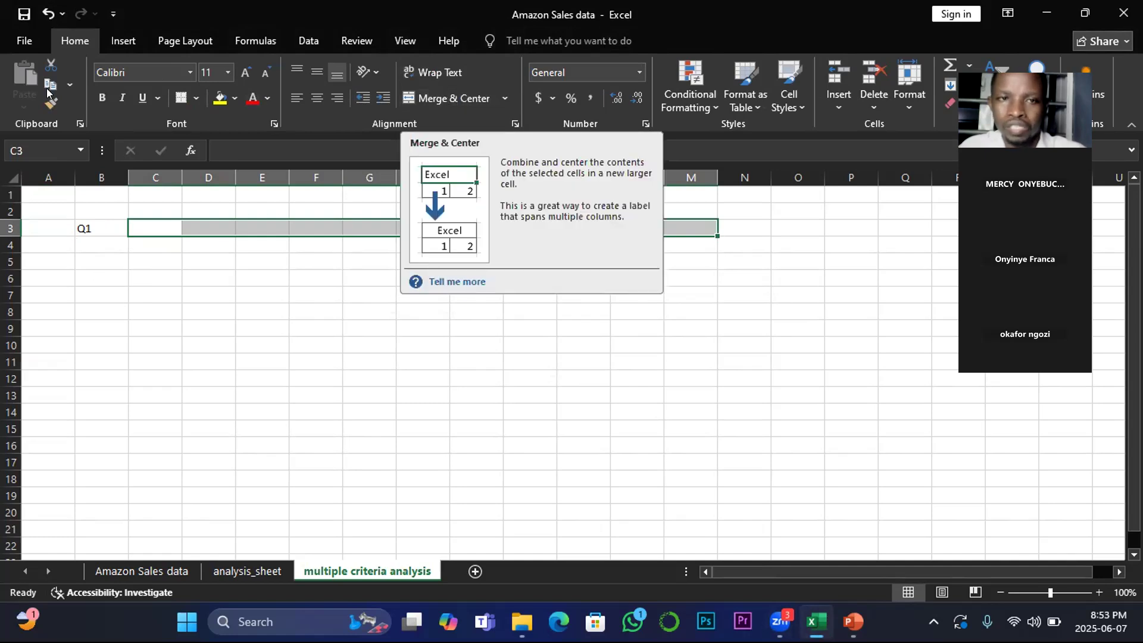
left_click(452, 98)
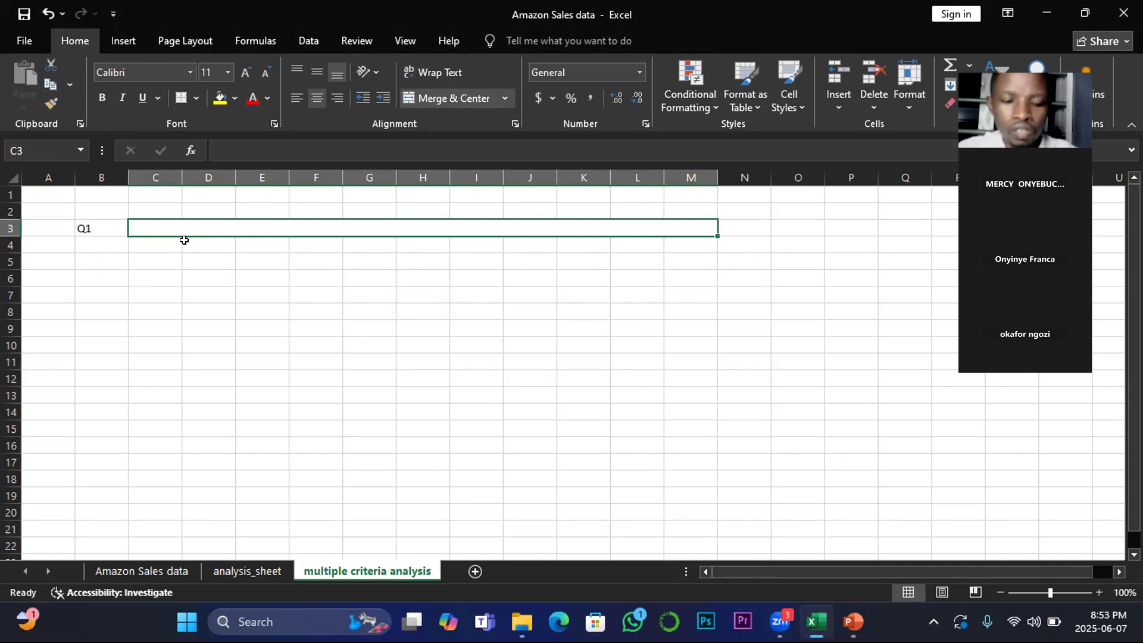
Step: Write the question WHAT IS TOTAL PROFIT GENERATED WHERE ITEM TYPE IS BABY FOOD AND COUNTRY IS in the merged cell
type("W")
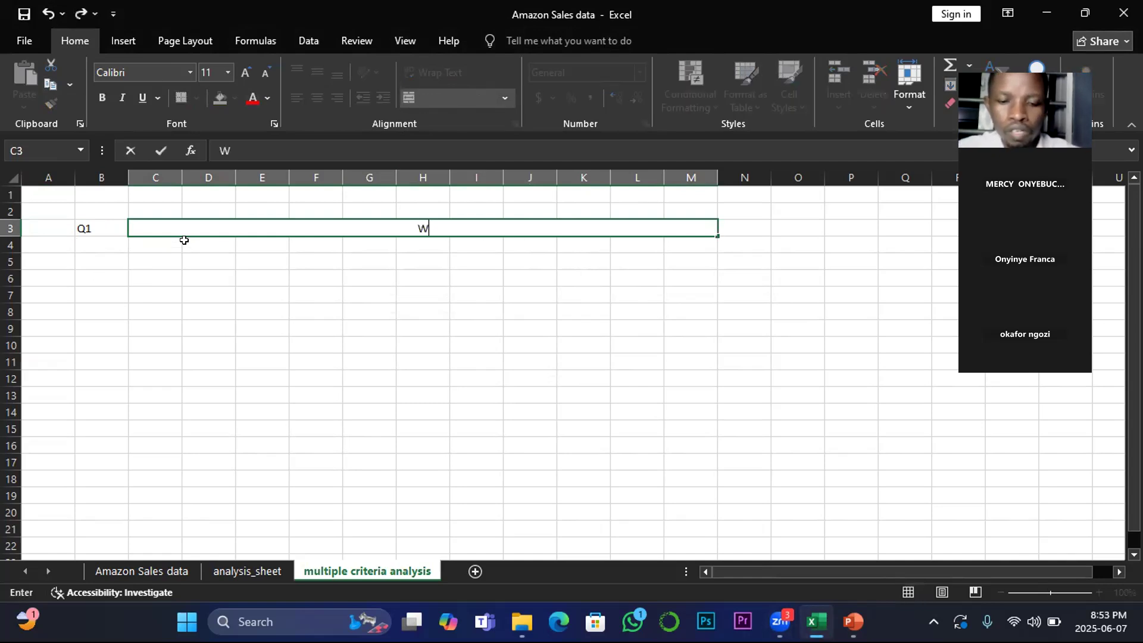
type("HAT IS")
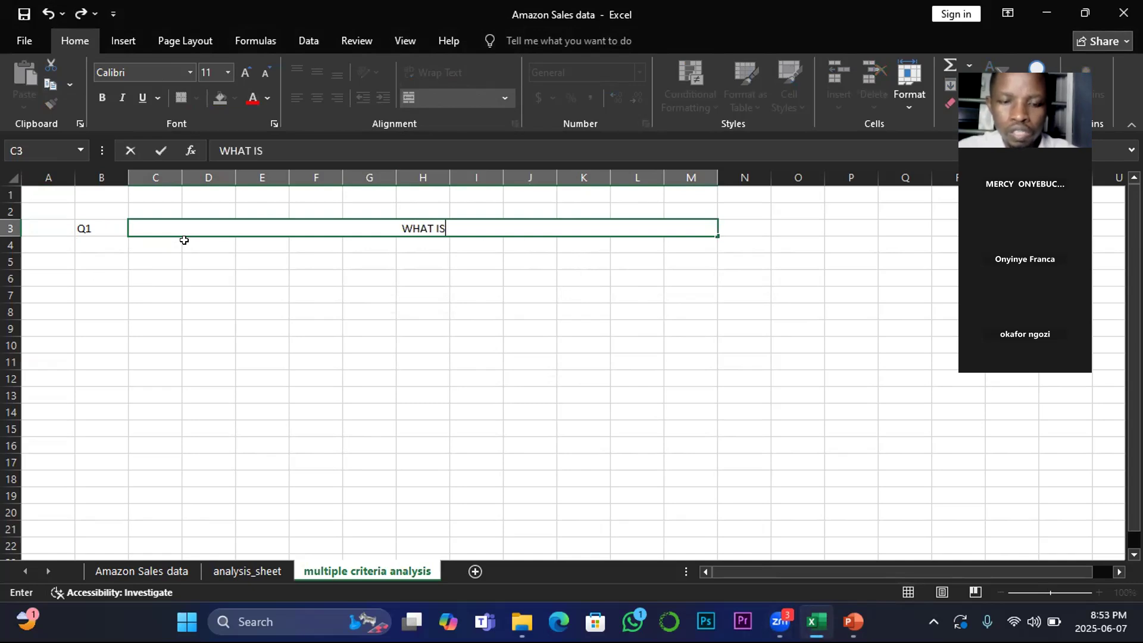
type(" TOTAL PR")
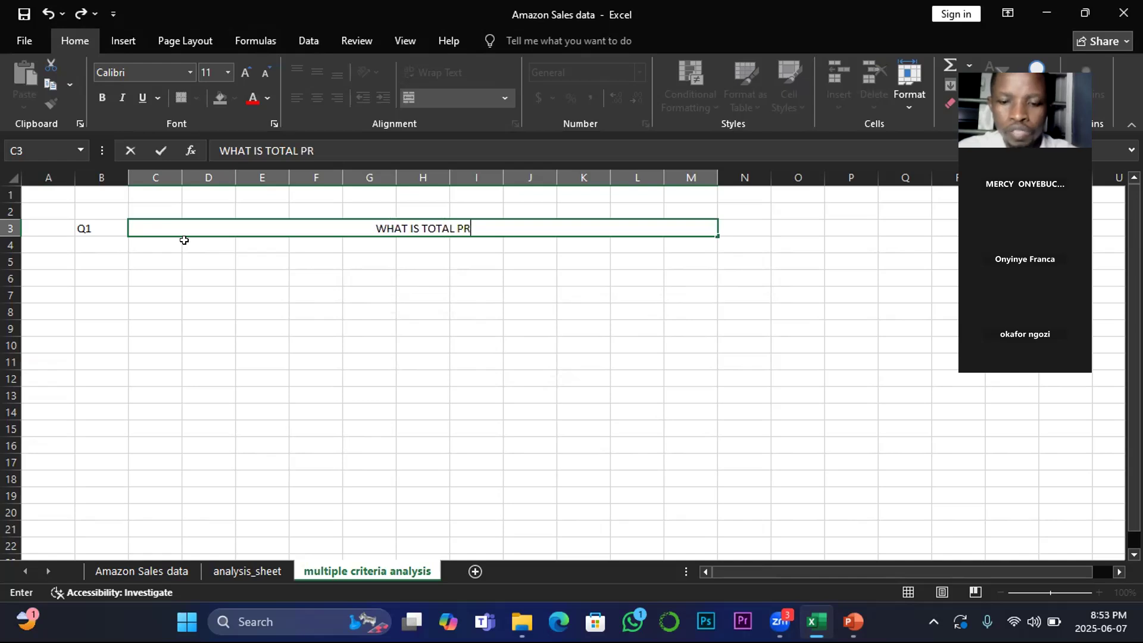
type("OFIT GENERATED ")
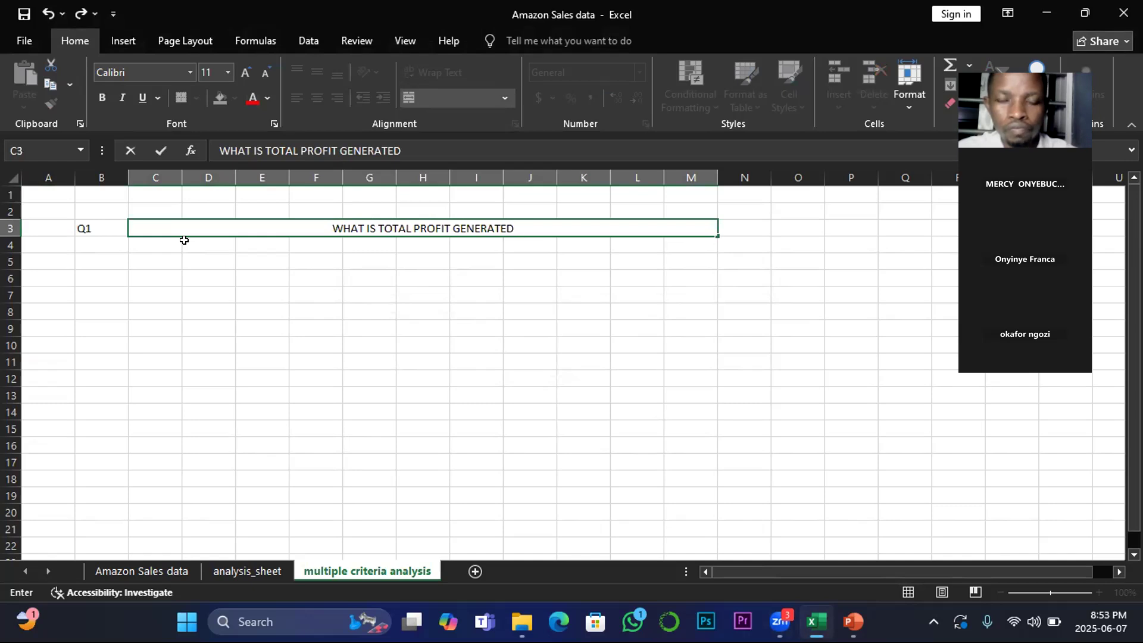
type("WH")
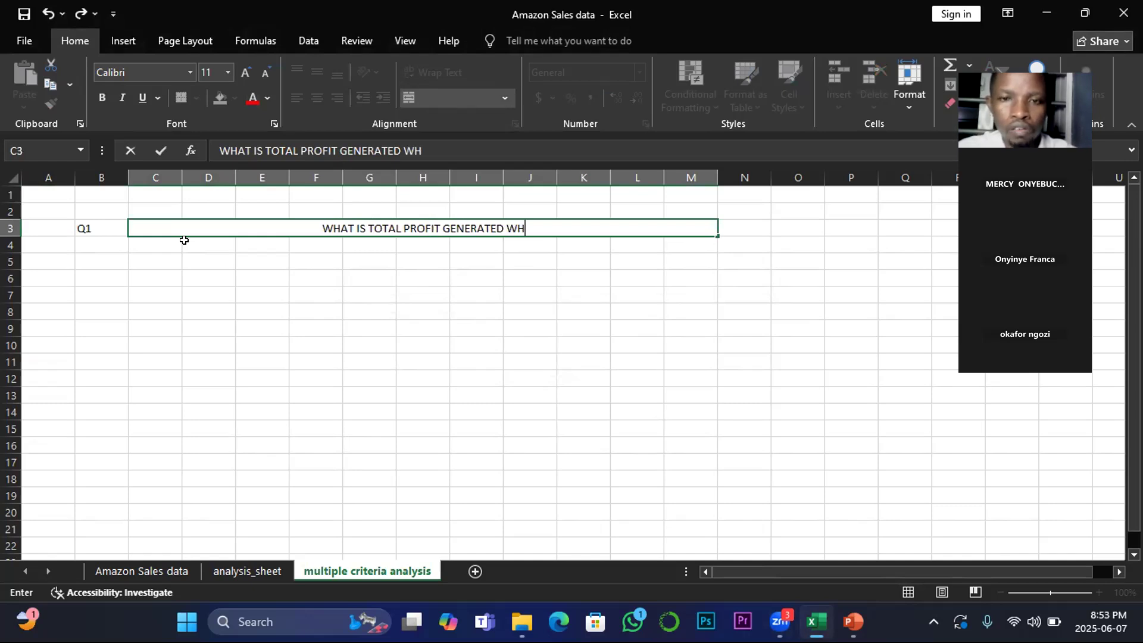
type("ERE ")
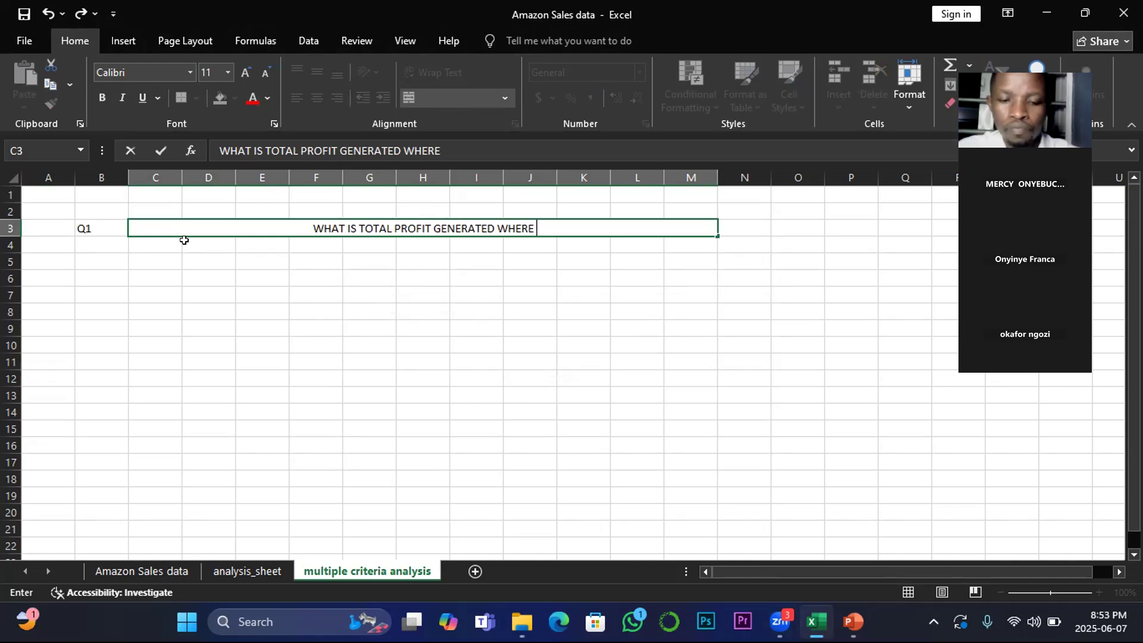
type("ITEM ")
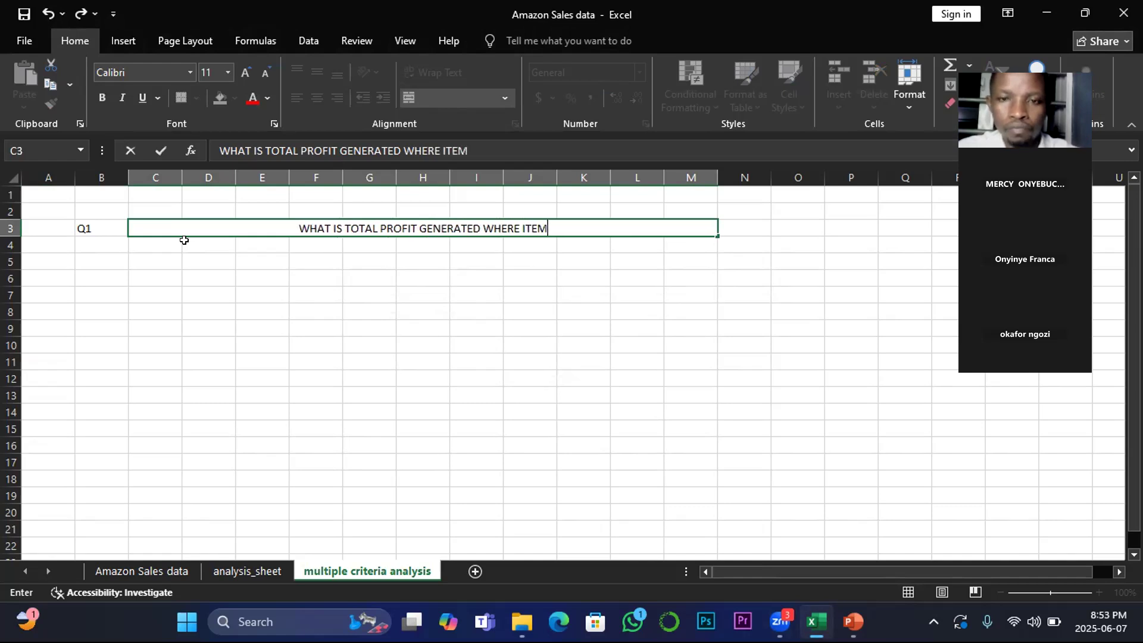
type("TYPE ")
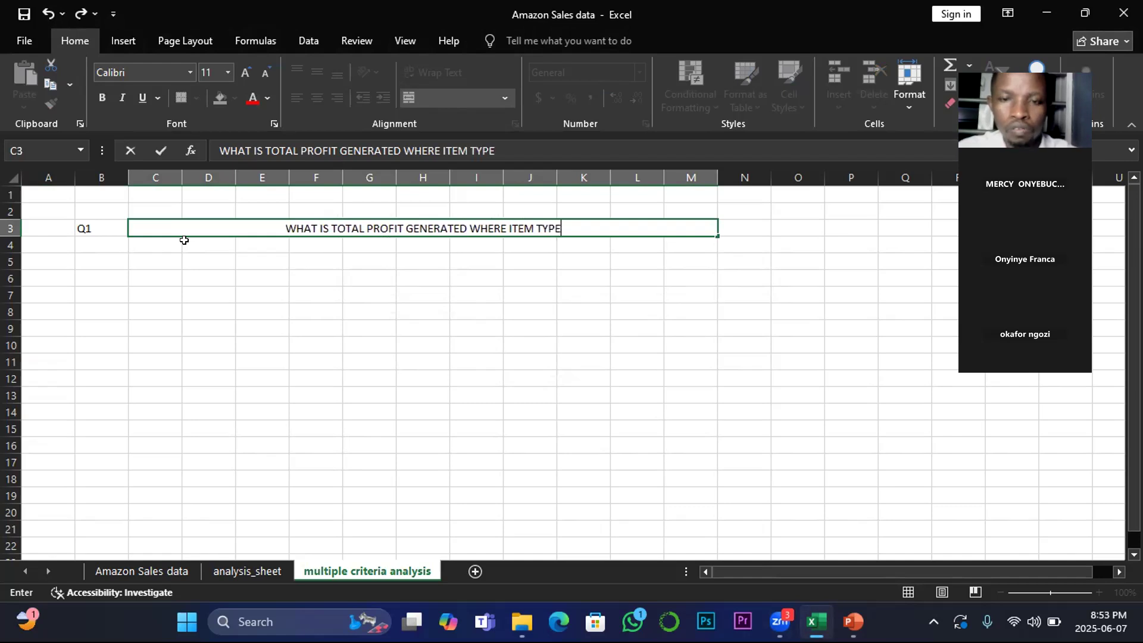
type("IS ")
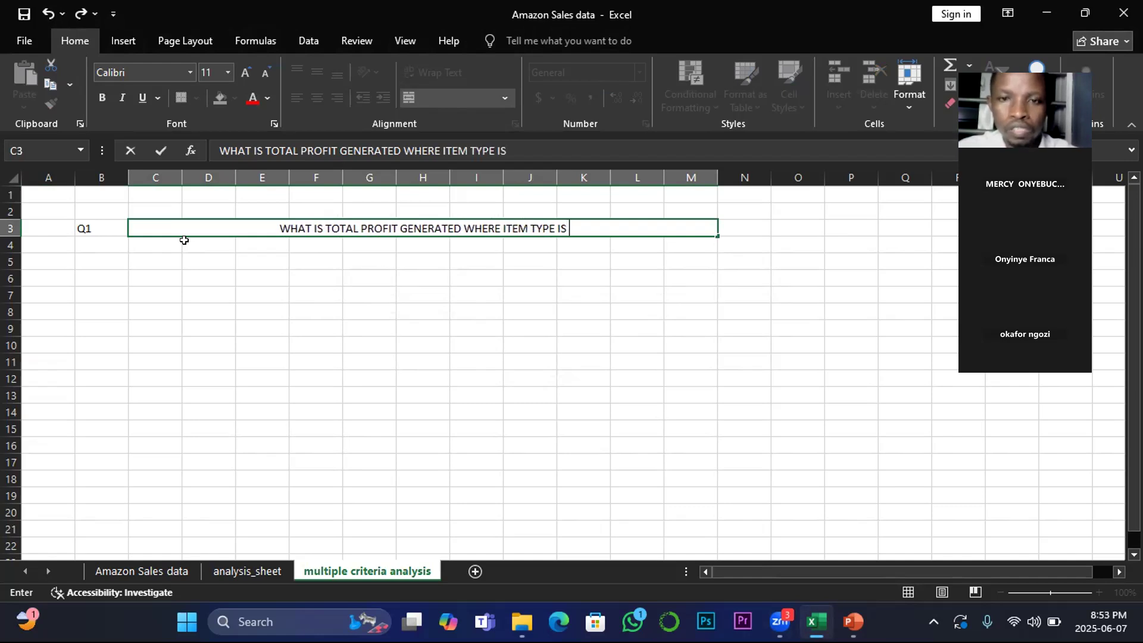
type("BABY")
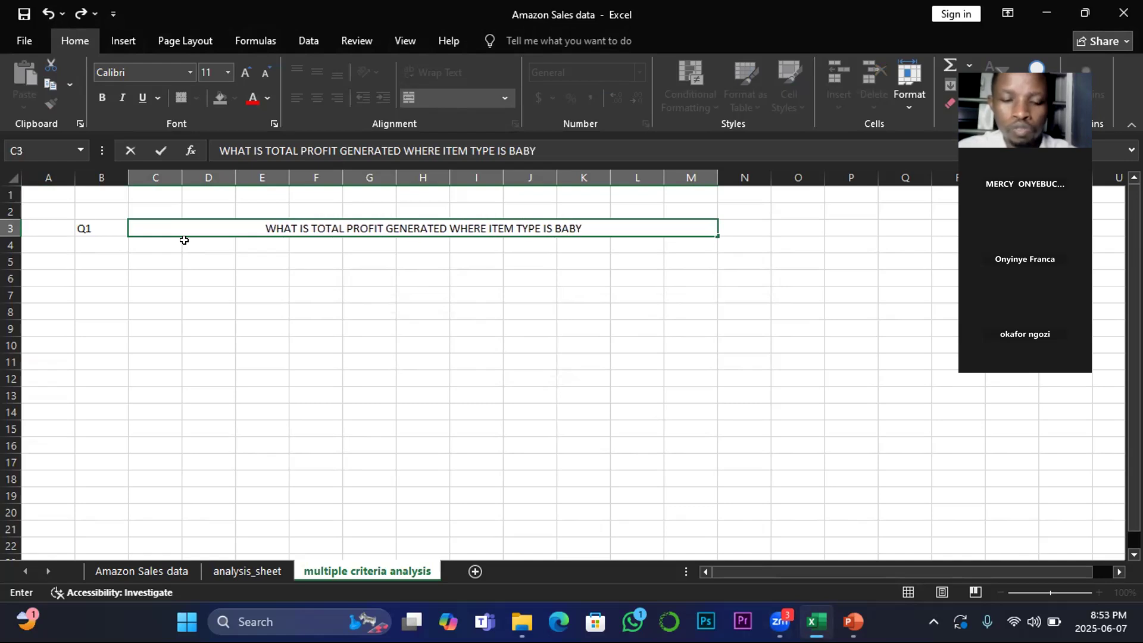
type(" FOOD")
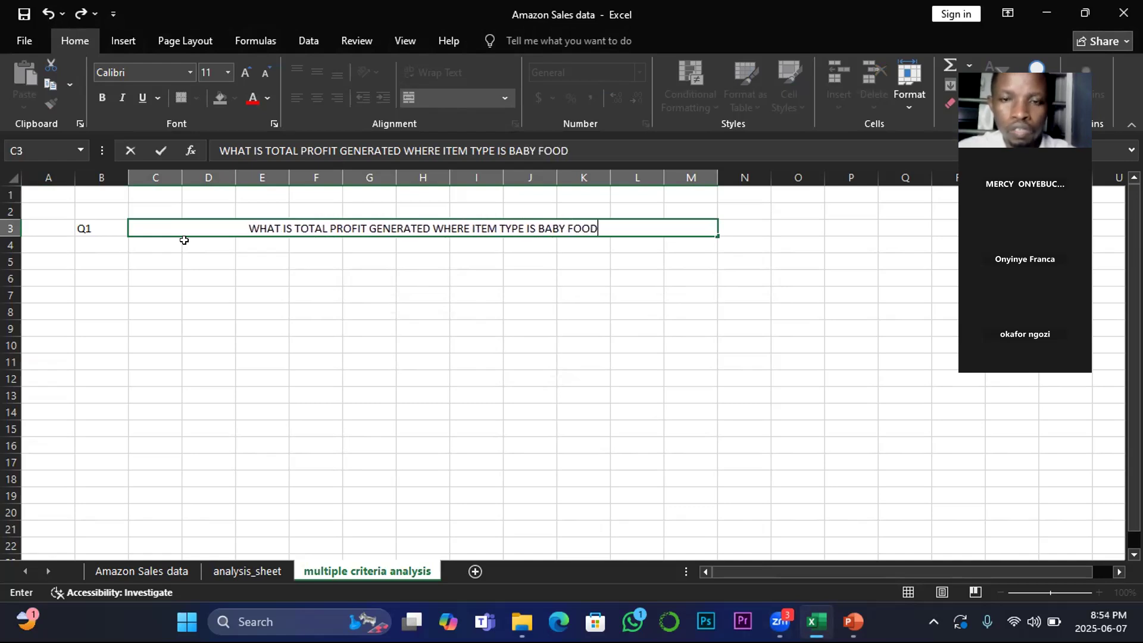
type(" AND ")
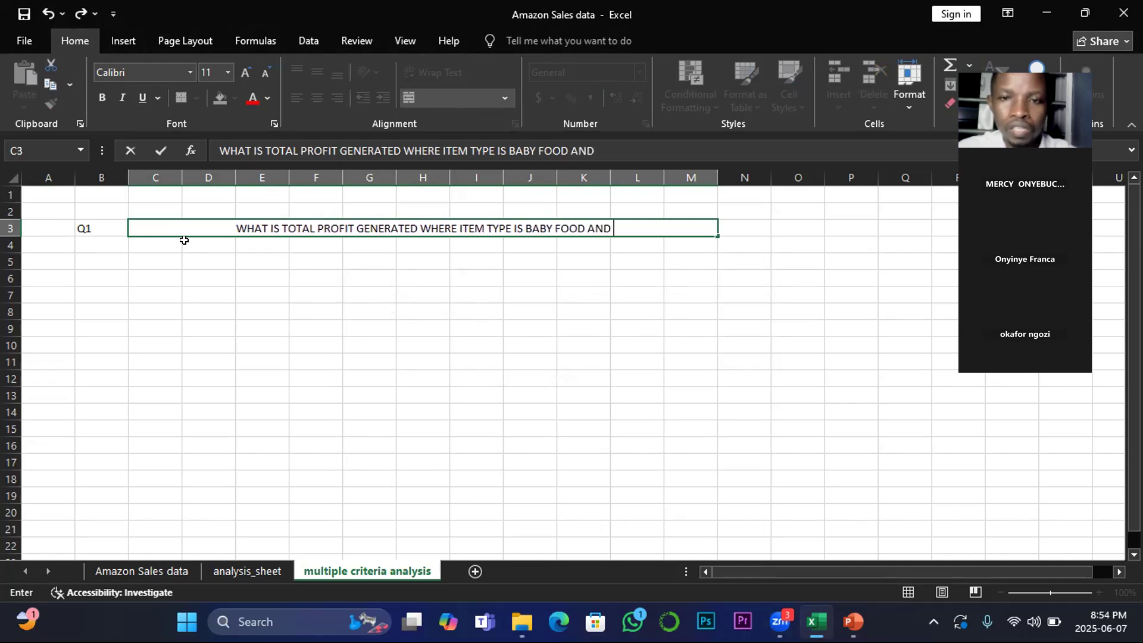
type("COUNTRY")
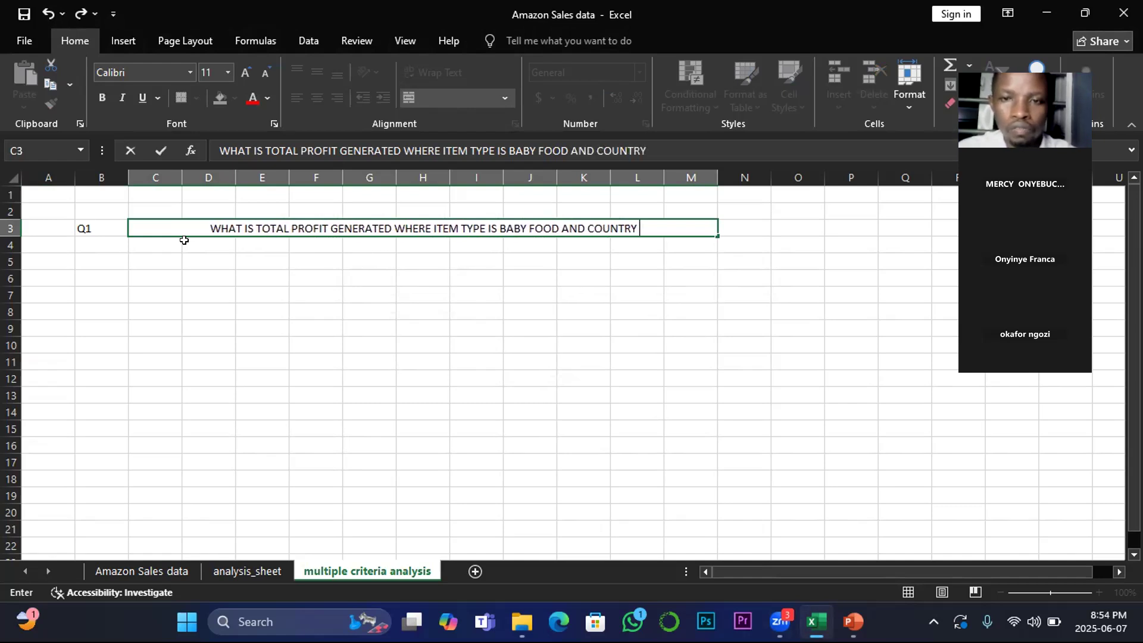
type(" IS")
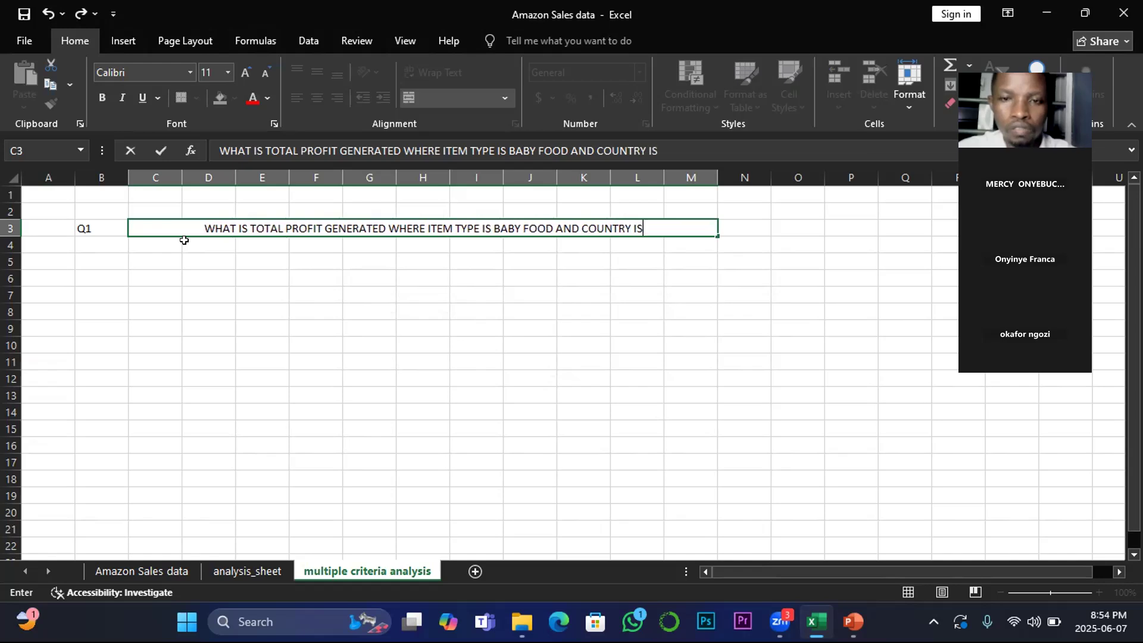
Step: Check the Amazon Sales data sheet, then return to the multiple criteria analysis sheet
left_click(128, 573)
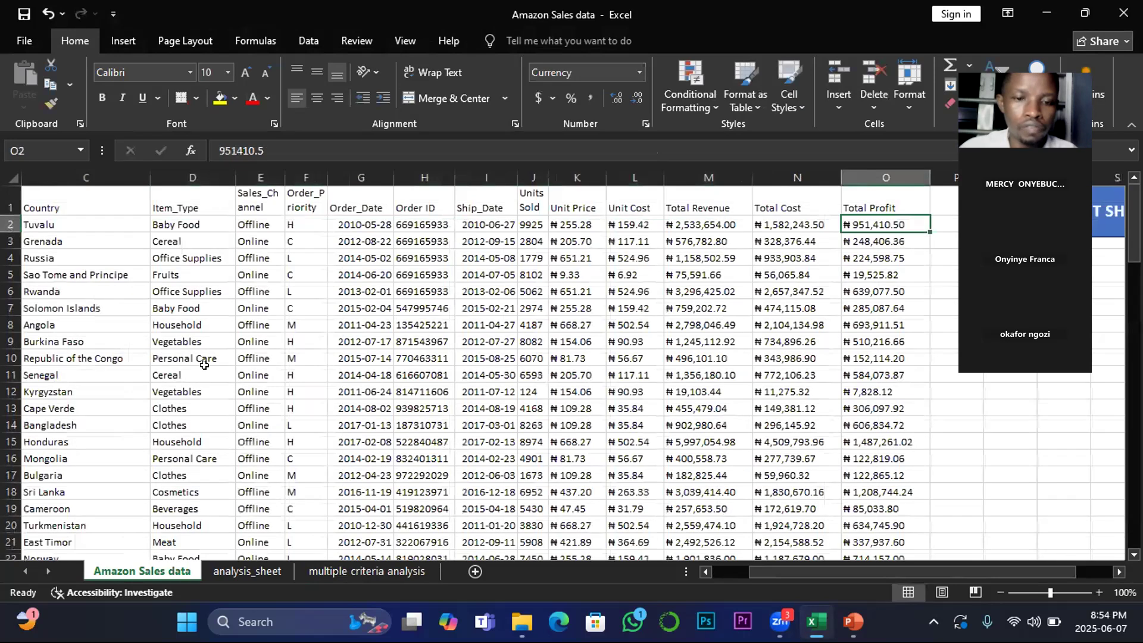
key("ctrl+Page_Down")
key("ctrl+Page_Down")
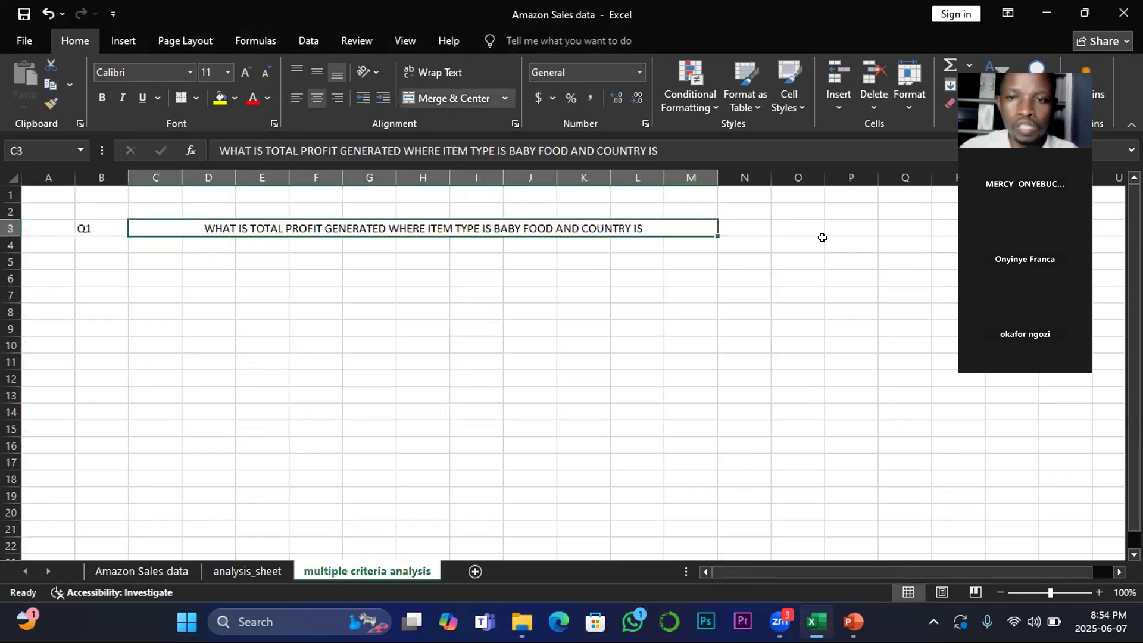
left_click(744, 224)
left_click(685, 227)
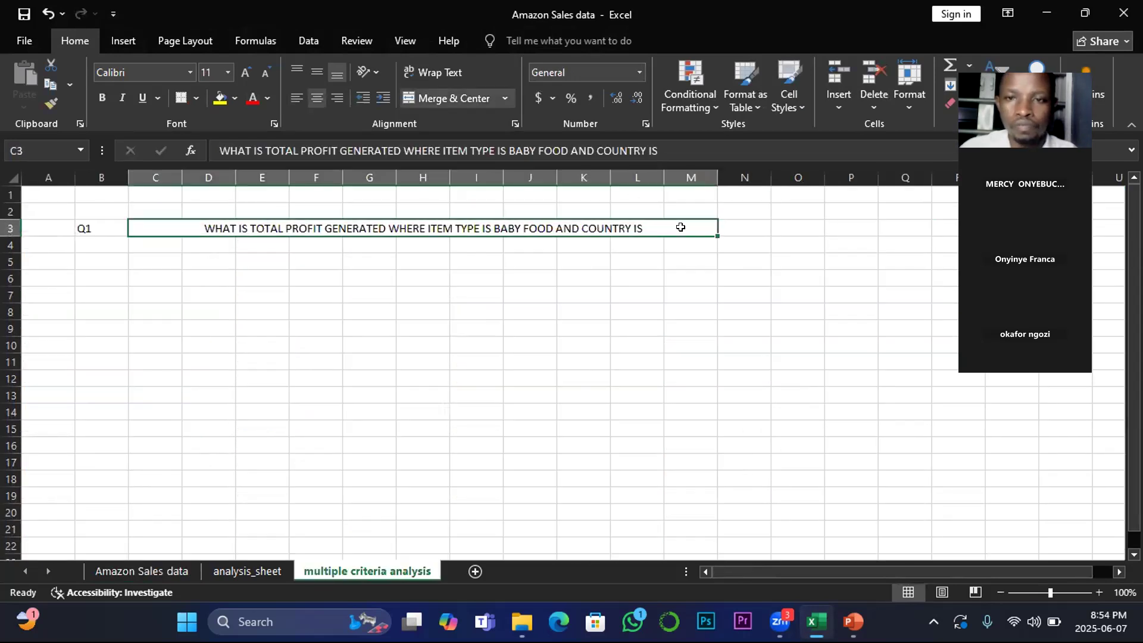
Step: In cell N3, enter a formula referencing the first Country cell C2 of the Amazon Sales data sheet
left_click(731, 225)
type("=")
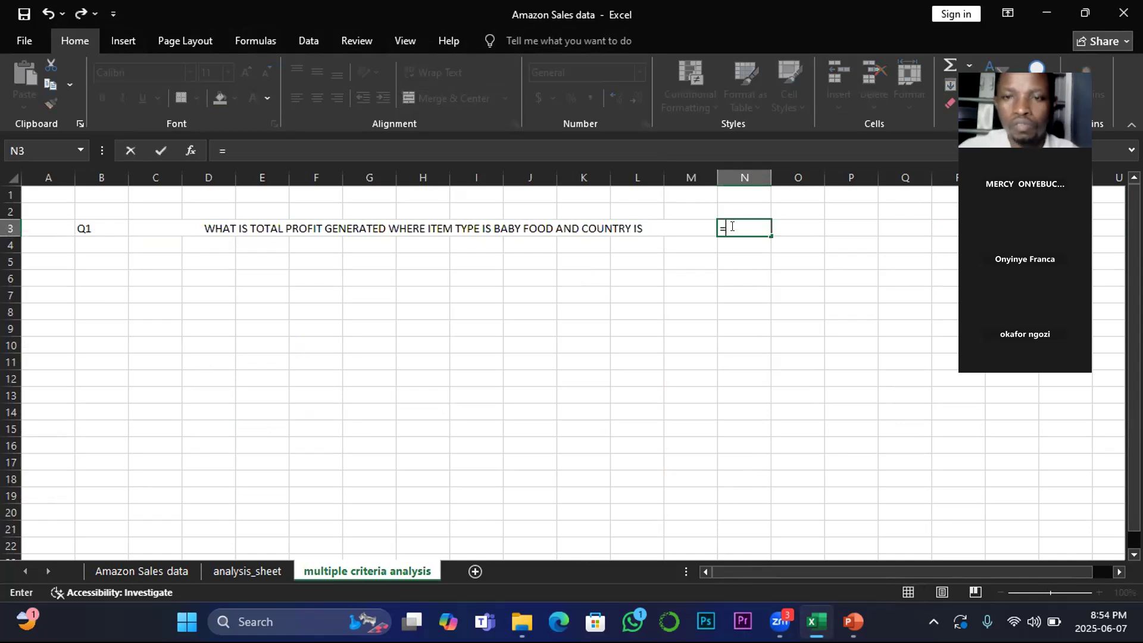
left_click(153, 571)
left_click(50, 223)
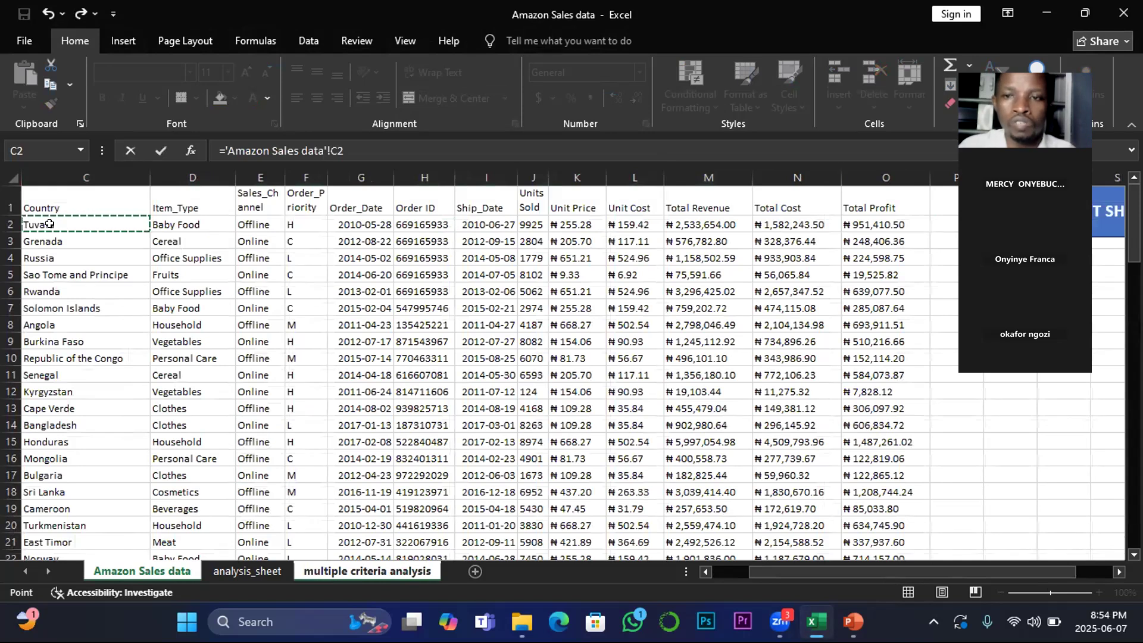
key("Return")
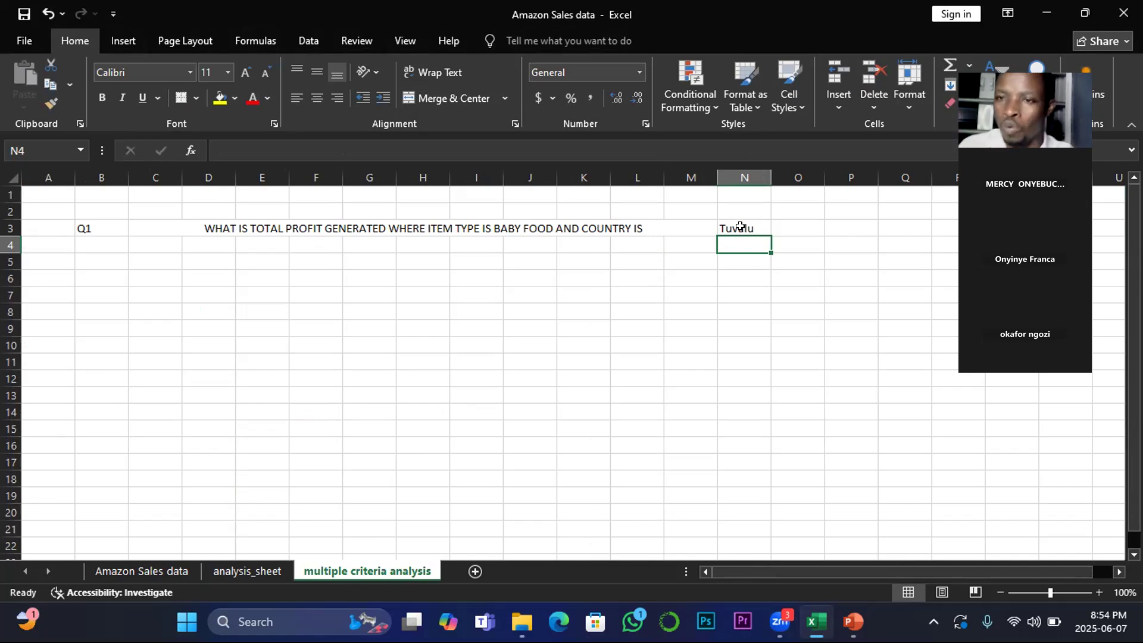
Step: Copy the Country column from the Amazon Sales data sheet and paste it starting at cell B5 of the multiple criteria analysis sheet
left_click(127, 573)
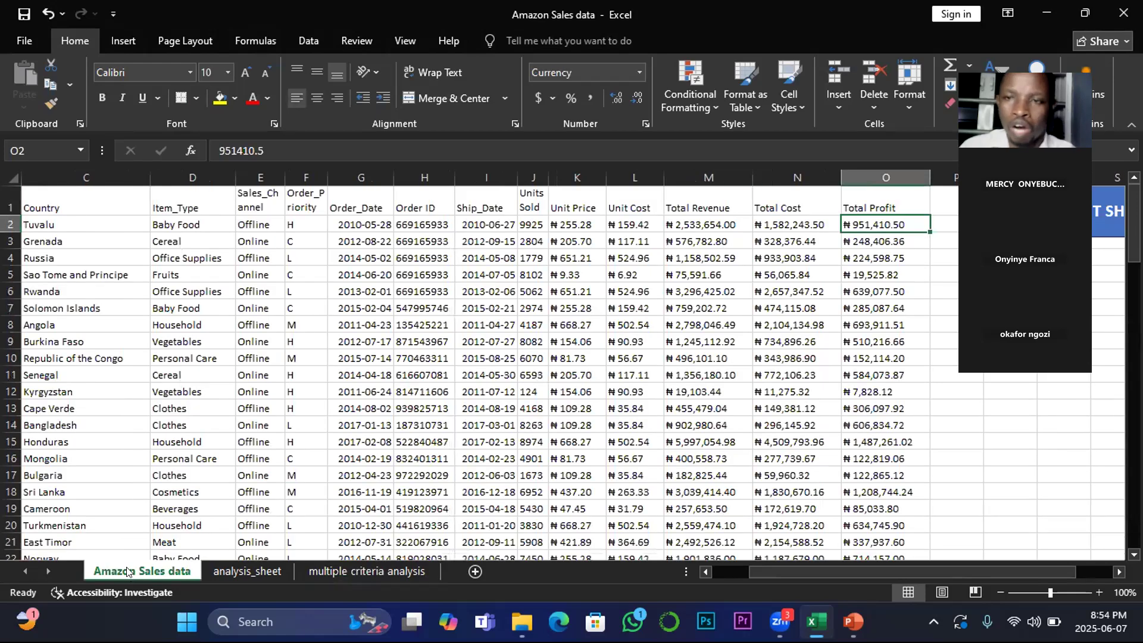
left_click(44, 206)
left_click(43, 234)
left_click(43, 206)
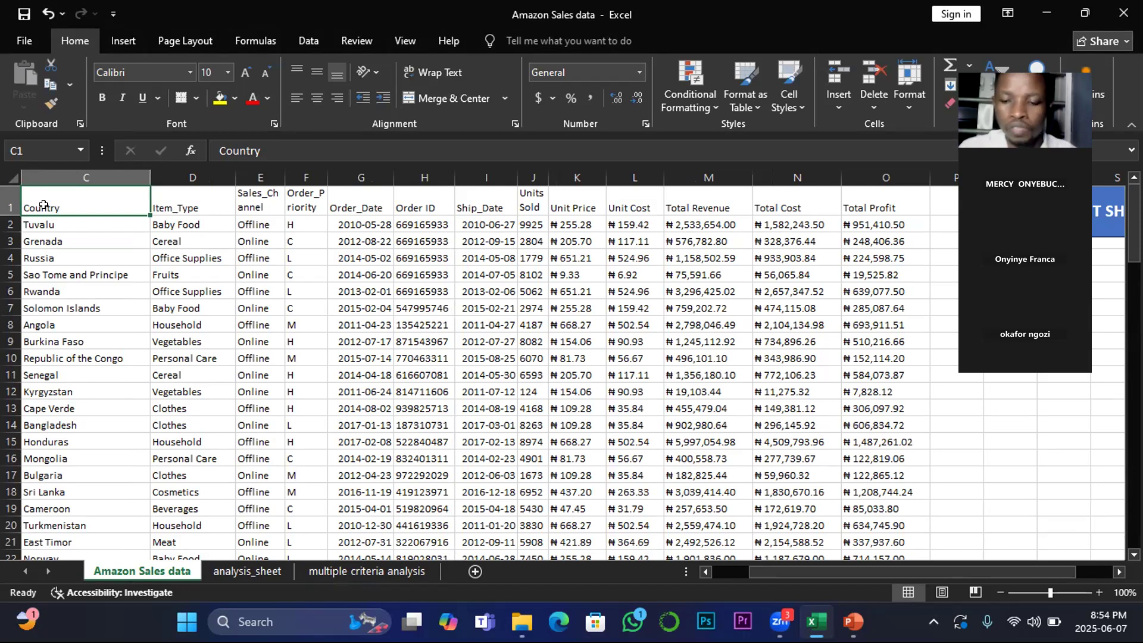
key("ctrl+shift+Down")
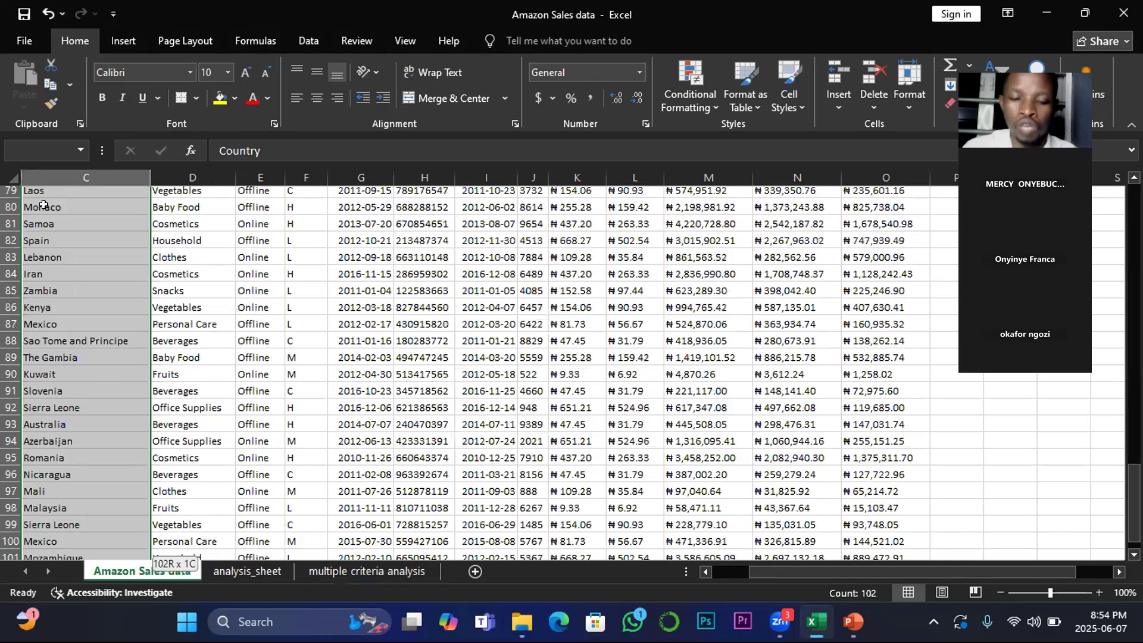
key("ctrl+c")
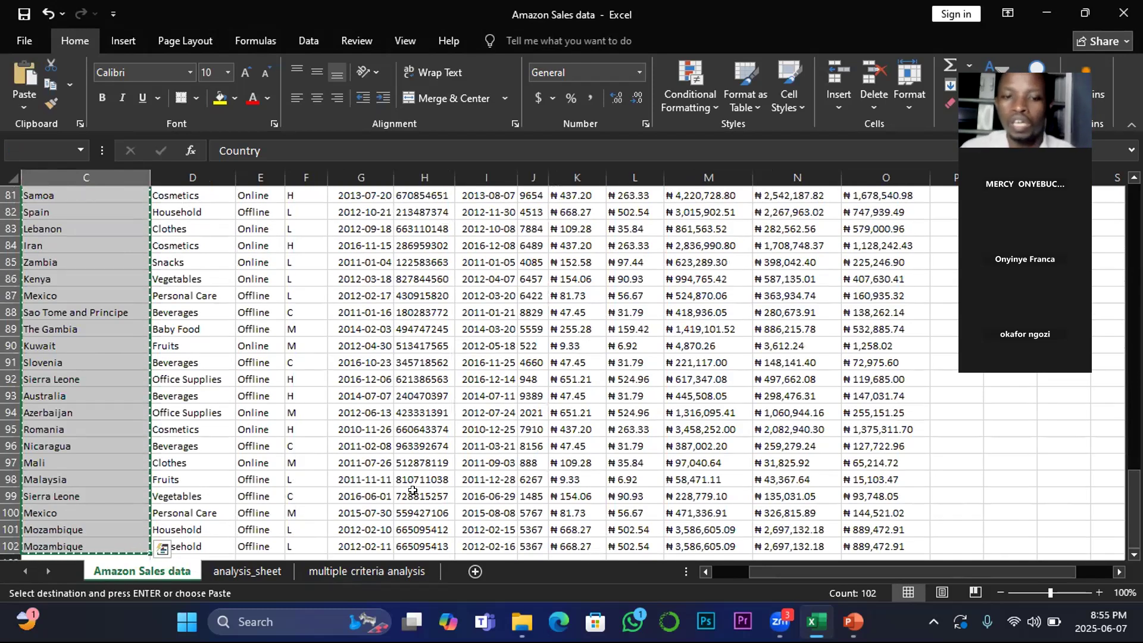
left_click(387, 572)
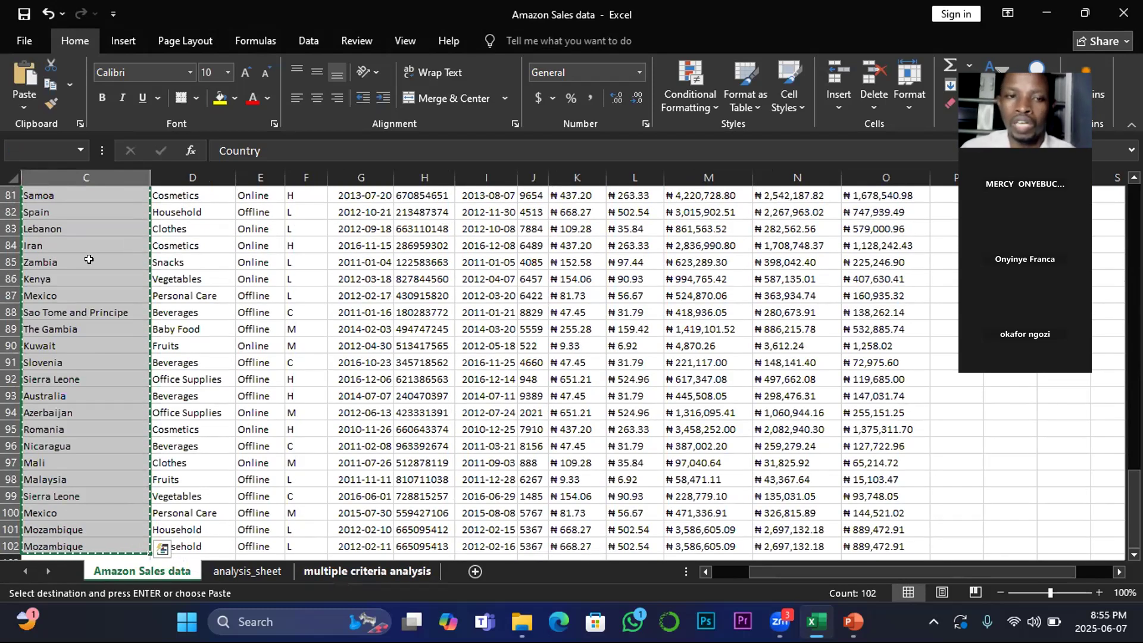
left_click(87, 258)
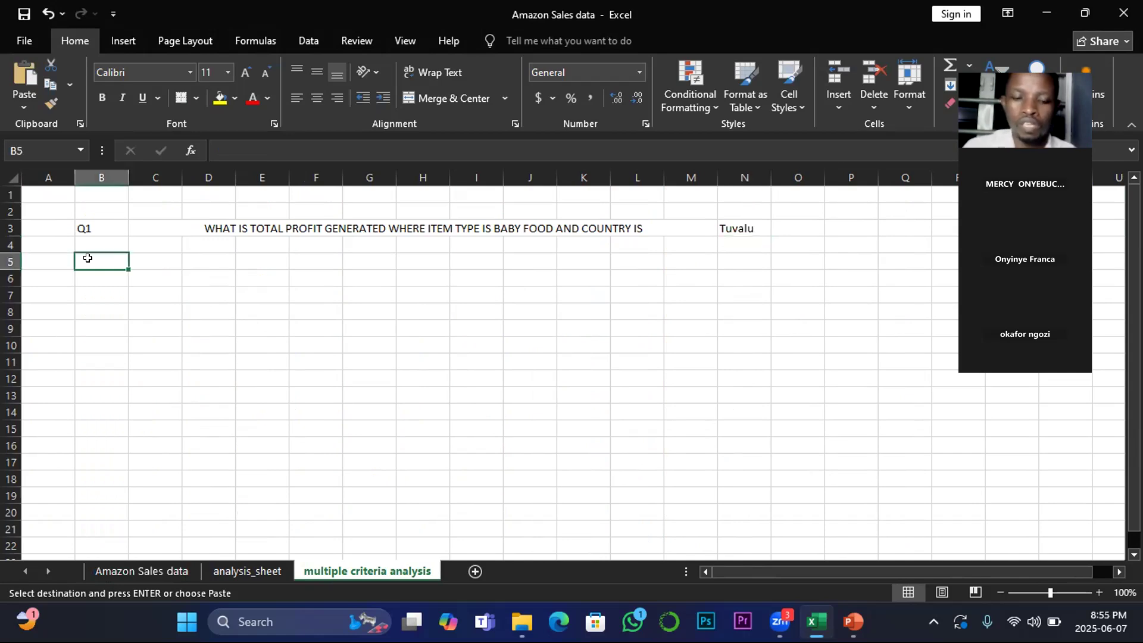
left_click_drag(87, 257, 88, 452)
key("ctrl+v")
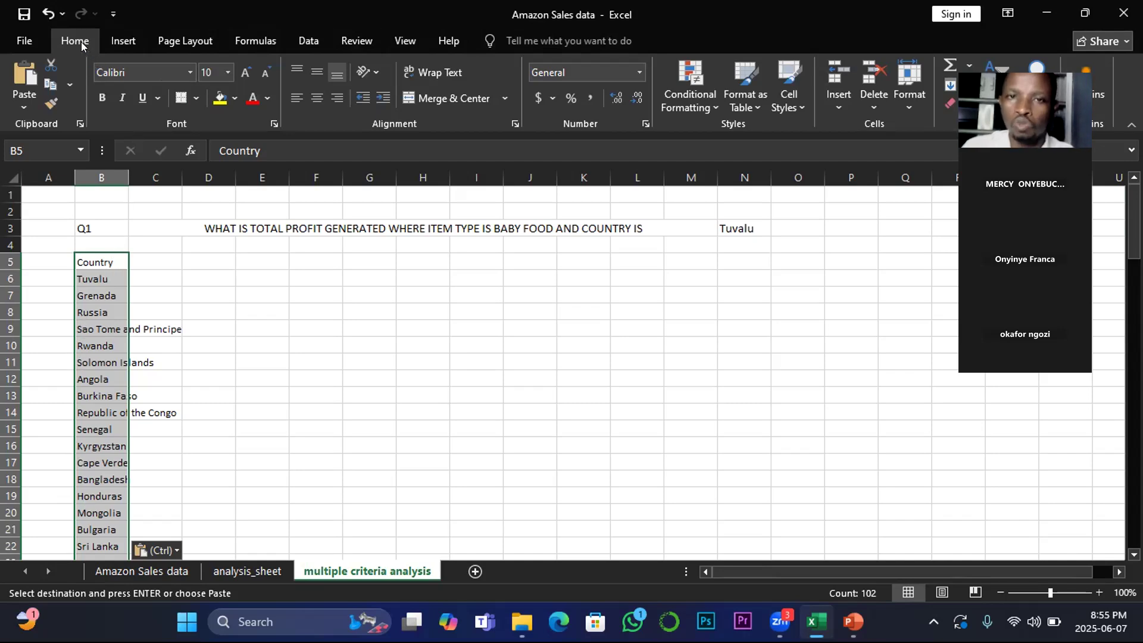
Step: Remove duplicate values from the pasted country list in column B
left_click(309, 41)
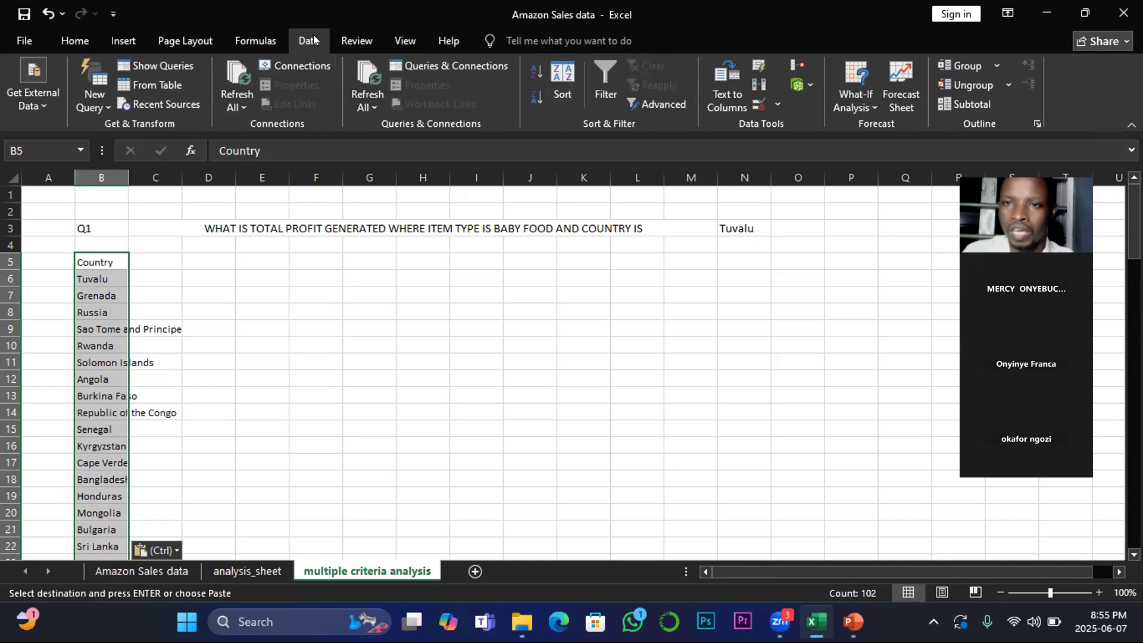
left_click(758, 86)
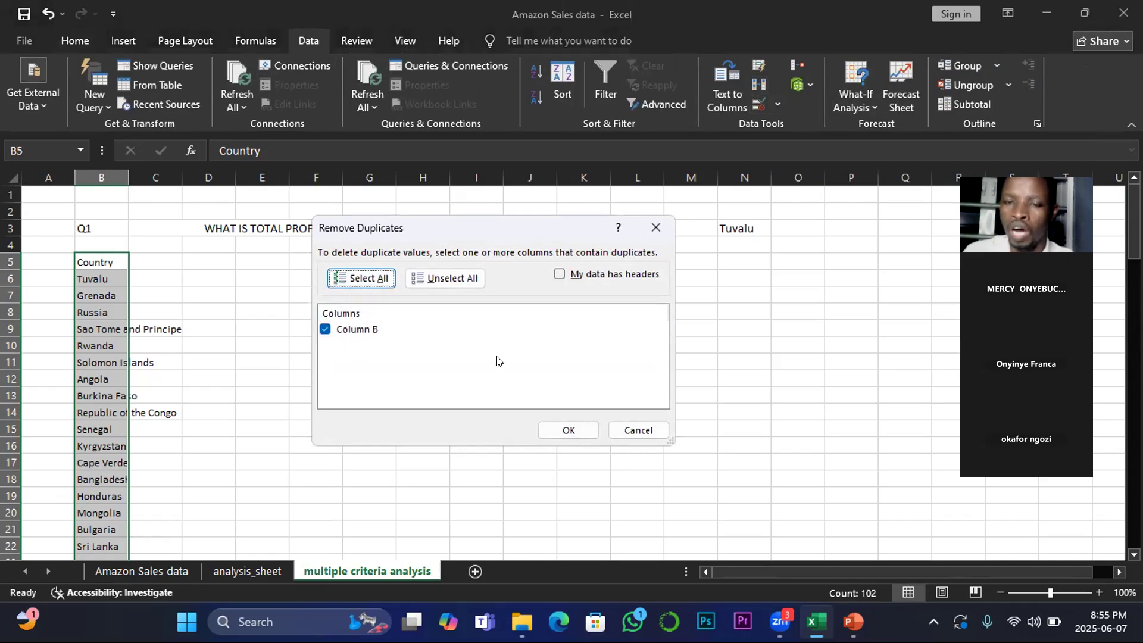
left_click(566, 437)
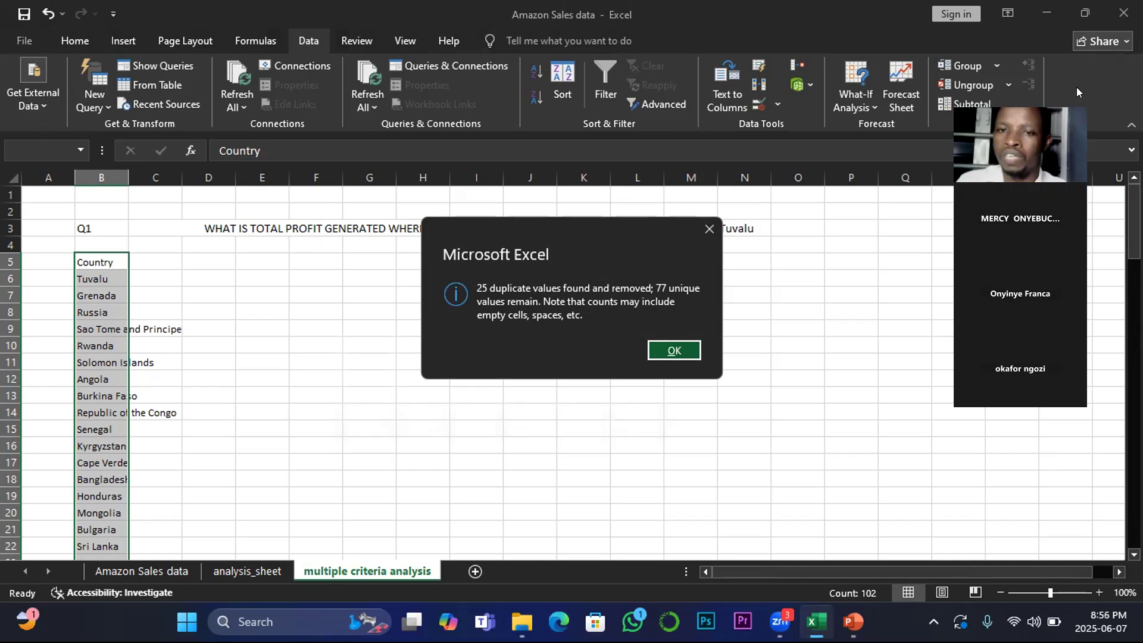
left_click(673, 351)
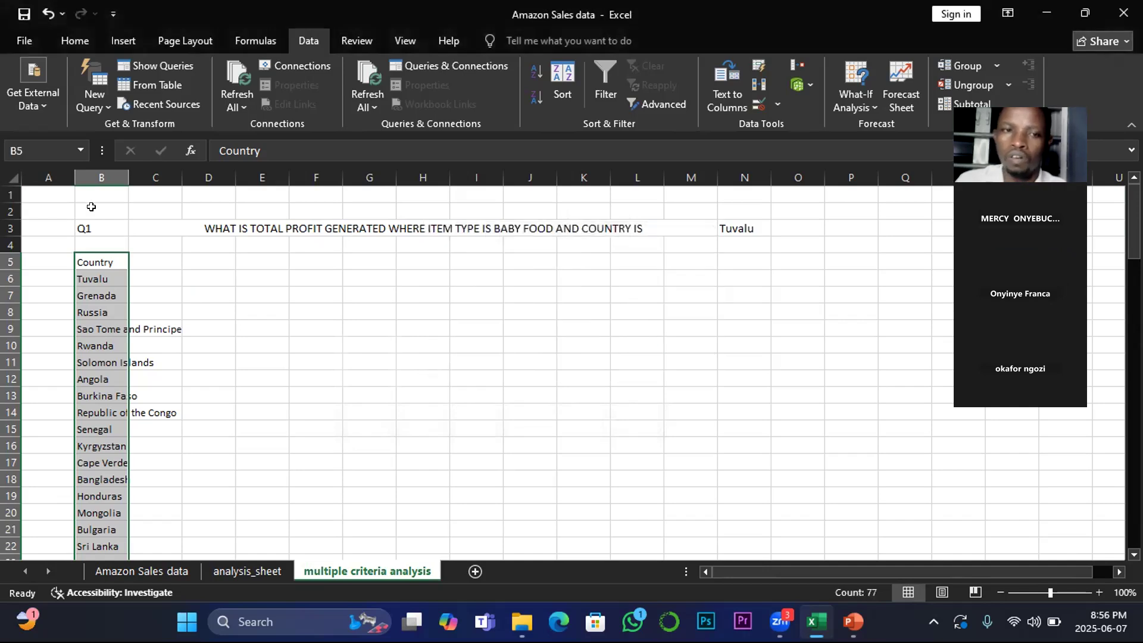
Step: Autofit column B to its contents and give the header cells B5:C5 a black fill
double_click(128, 177)
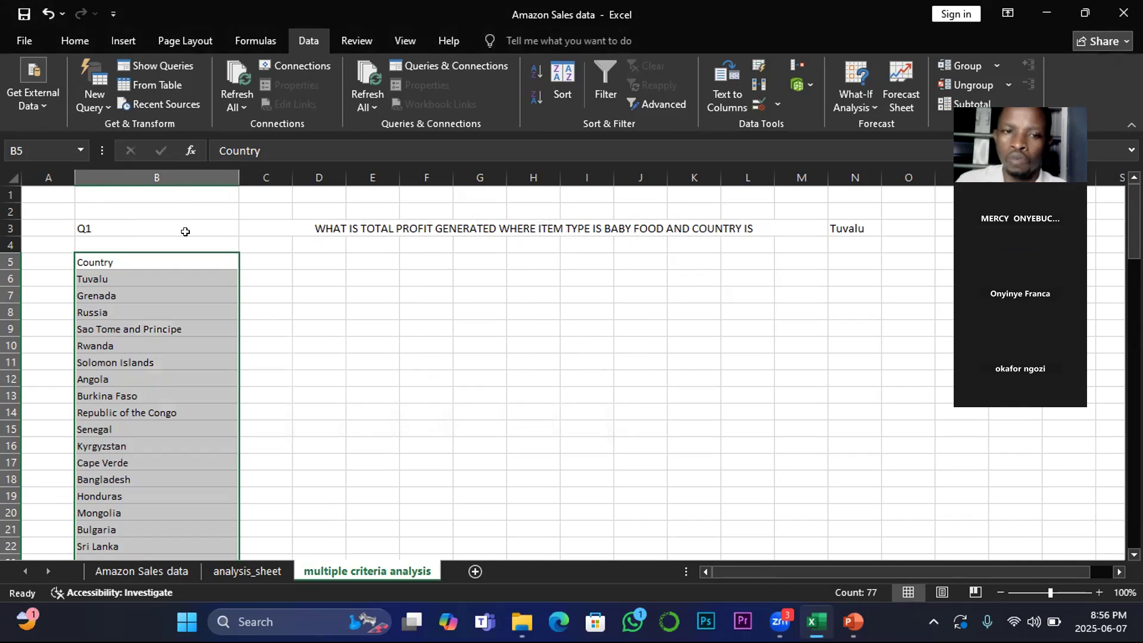
left_click(264, 377)
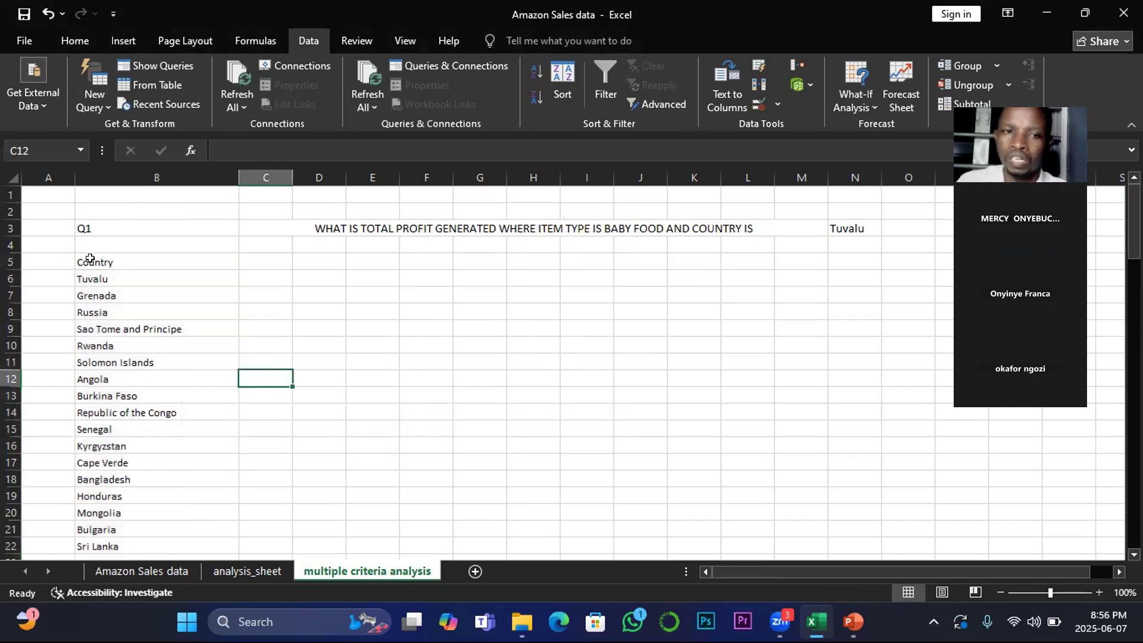
left_click_drag(89, 260, 270, 262)
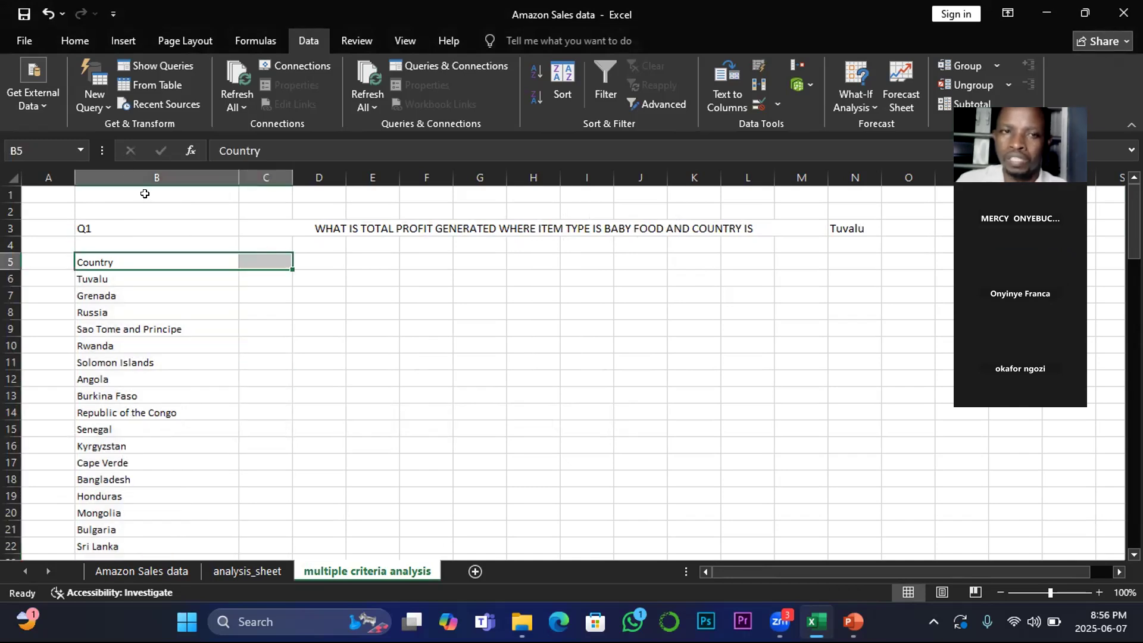
left_click(75, 39)
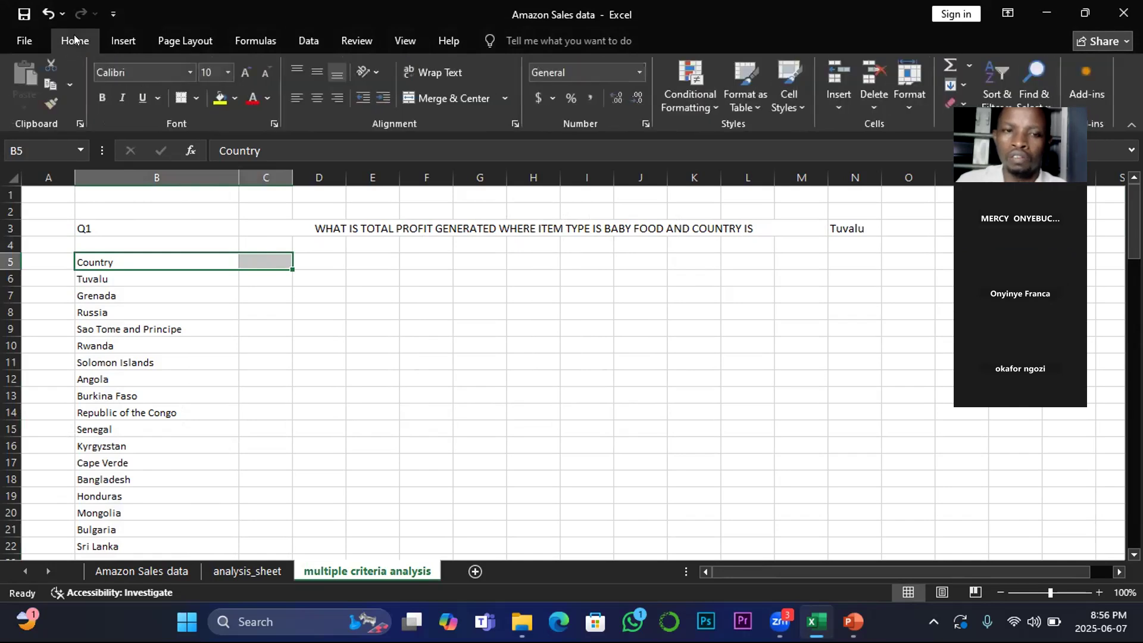
left_click(235, 100)
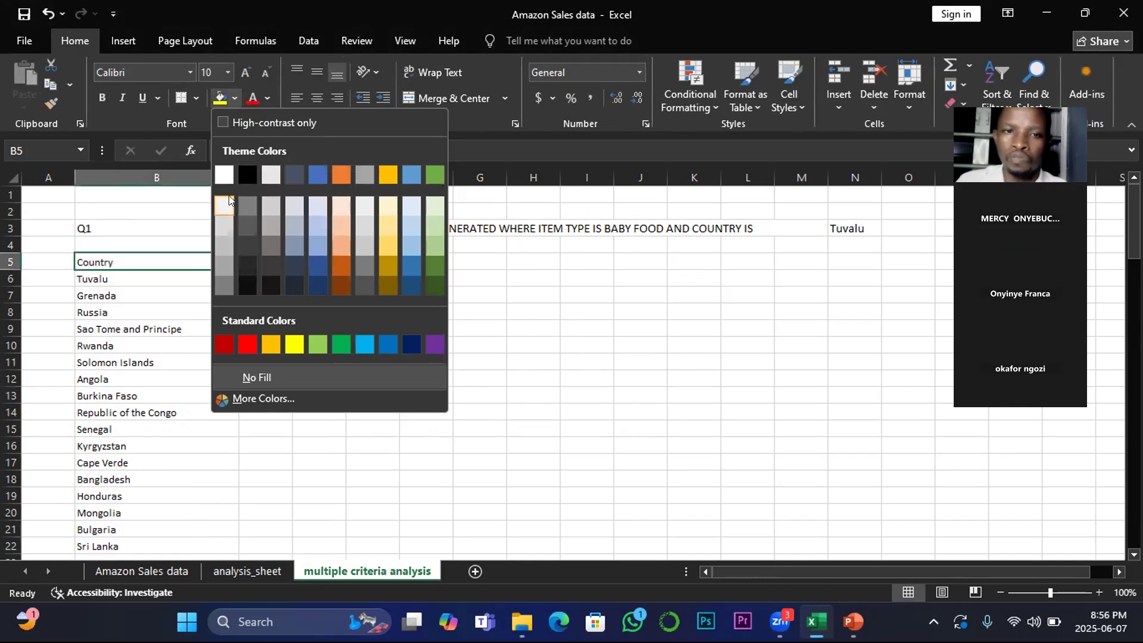
left_click(247, 175)
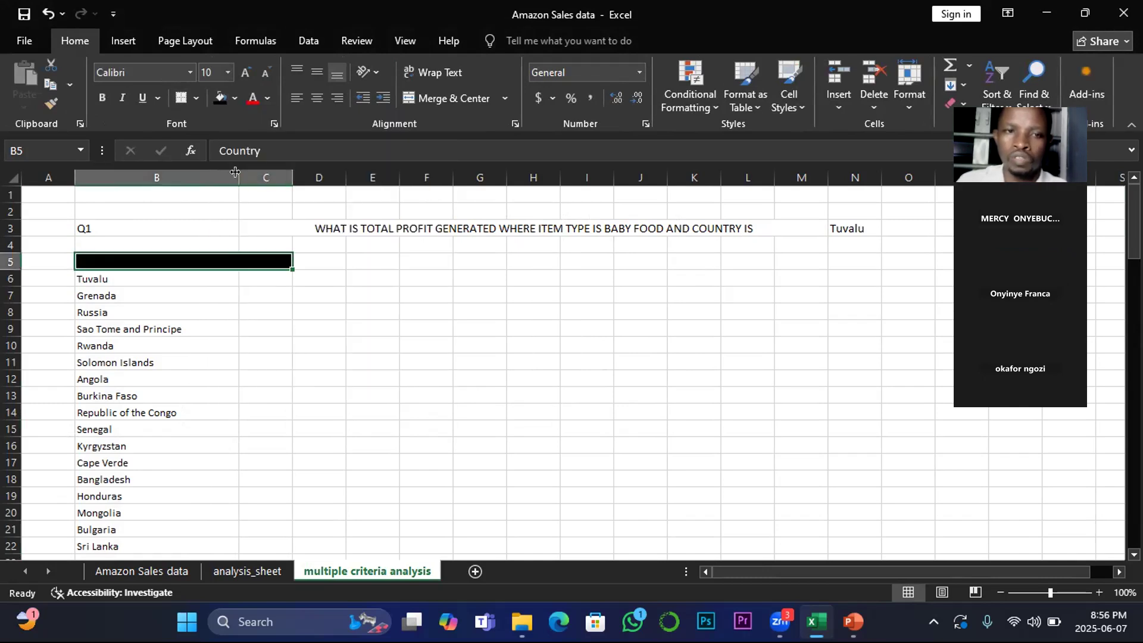
Step: Make the B5:C5 header text white, bold and 16 point
left_click(268, 98)
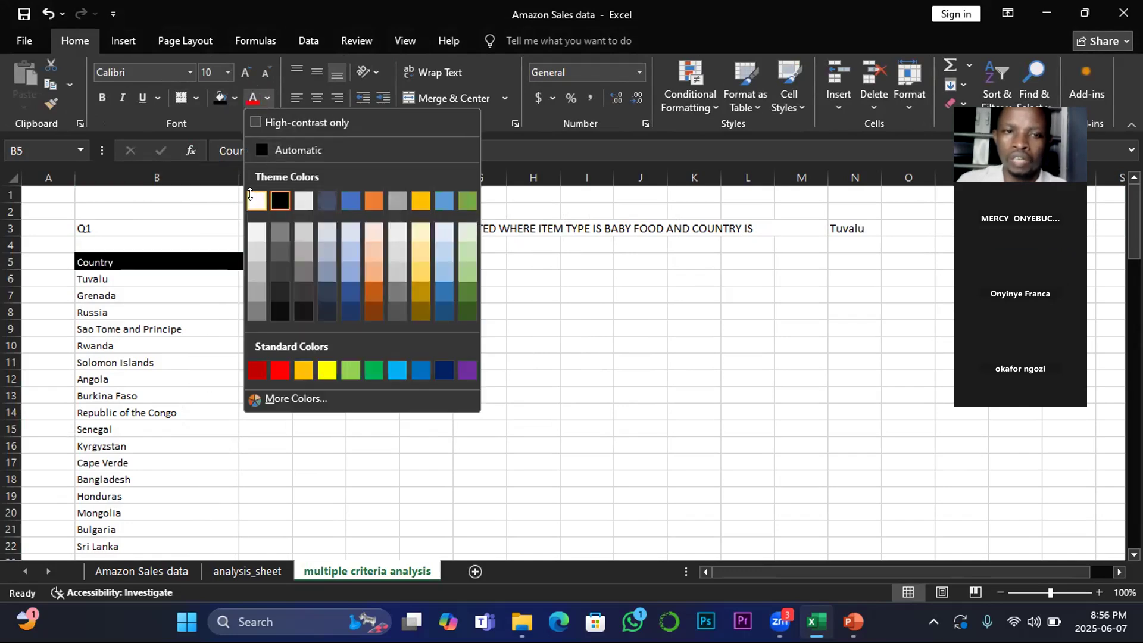
left_click(251, 195)
left_click(102, 98)
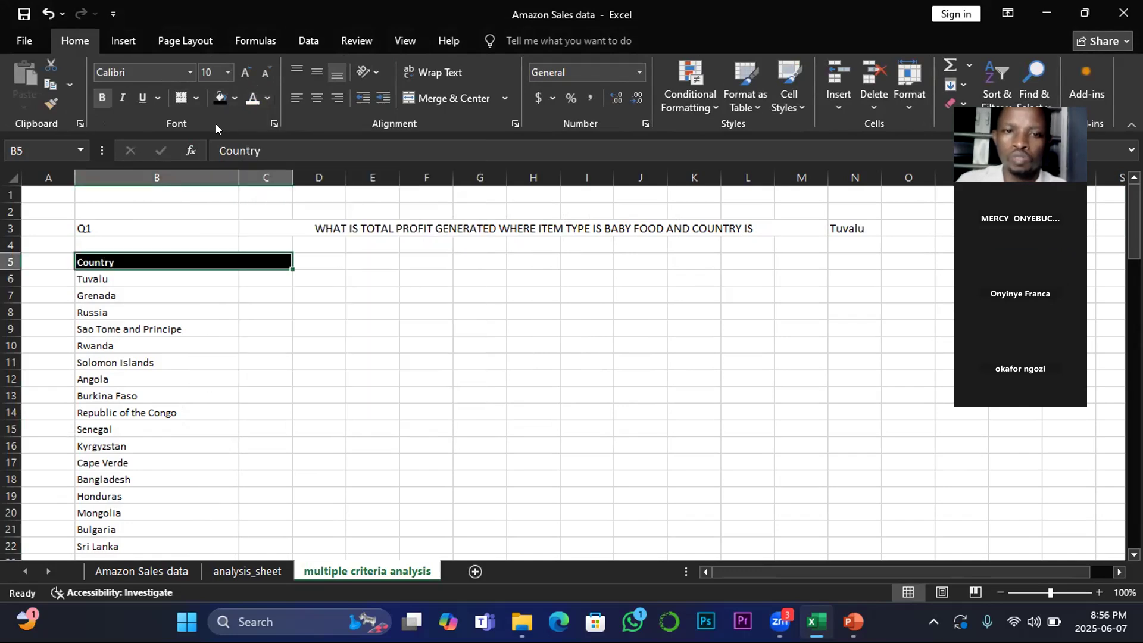
left_click(246, 72)
left_click(246, 72)
left_click(245, 73)
left_click(246, 73)
left_click(247, 316)
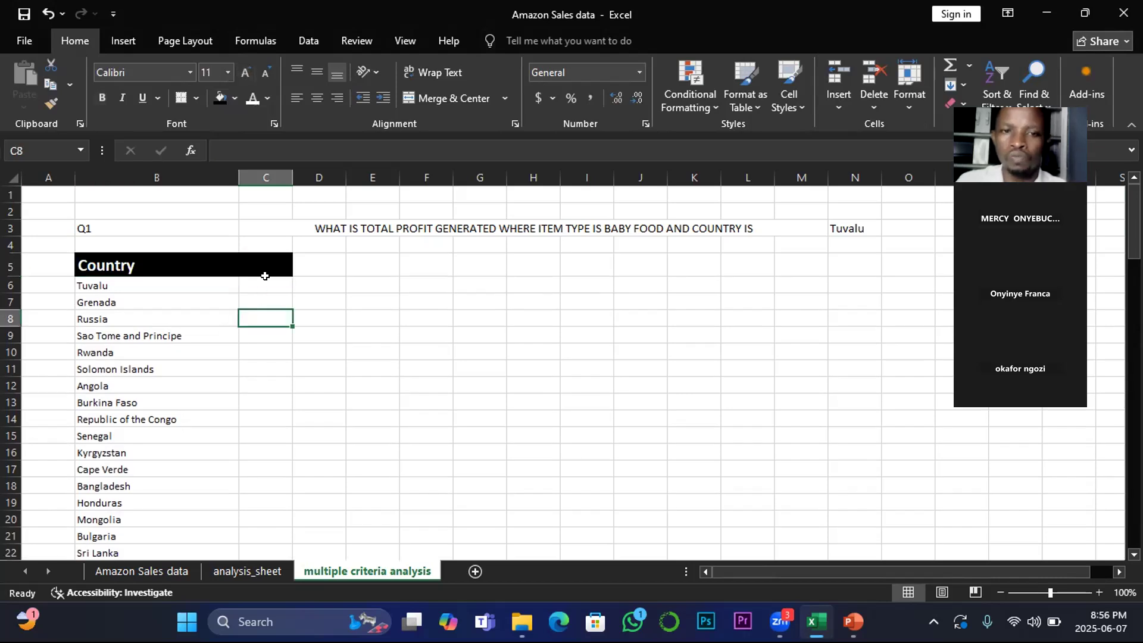
Step: Enter the header TOTAL PROFIT in cell C5
left_click(260, 260)
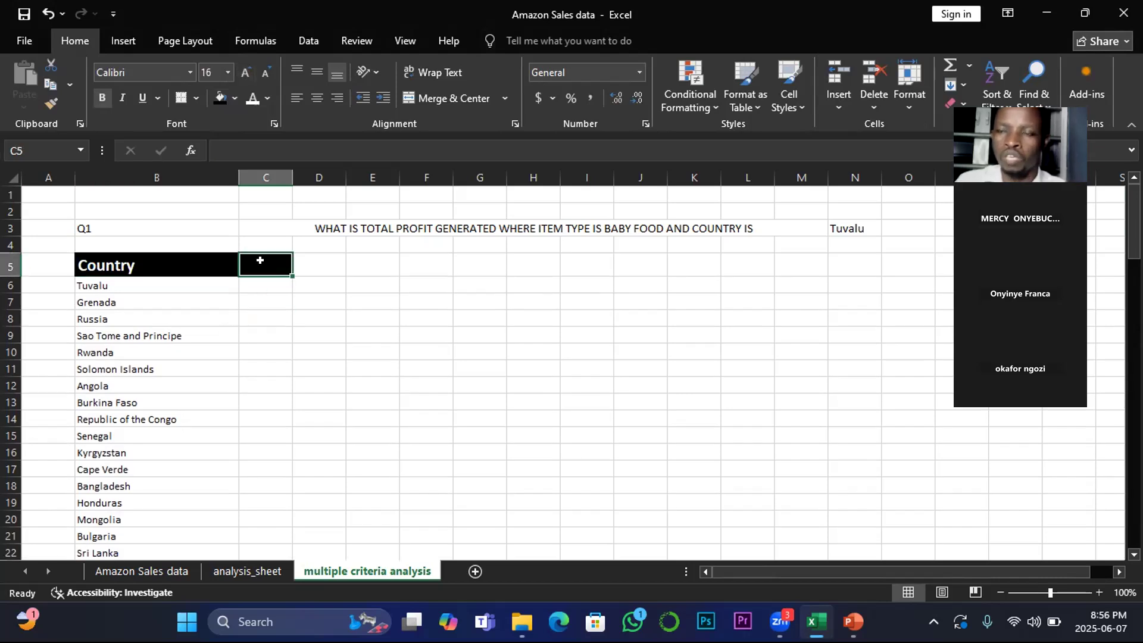
left_click(917, 224)
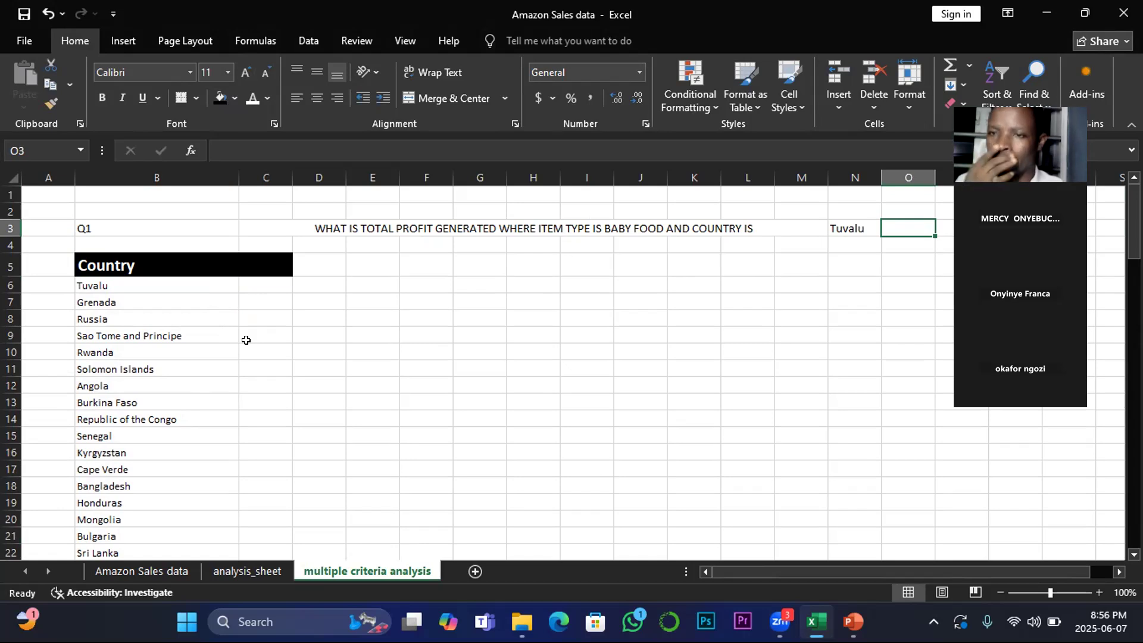
left_click(252, 255)
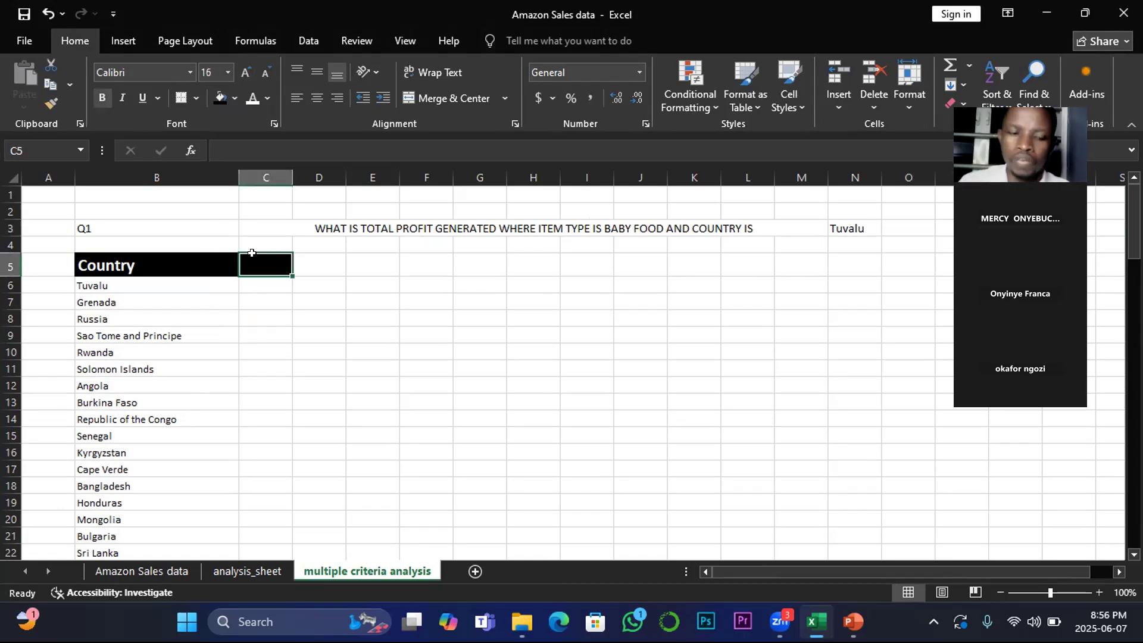
type("TO")
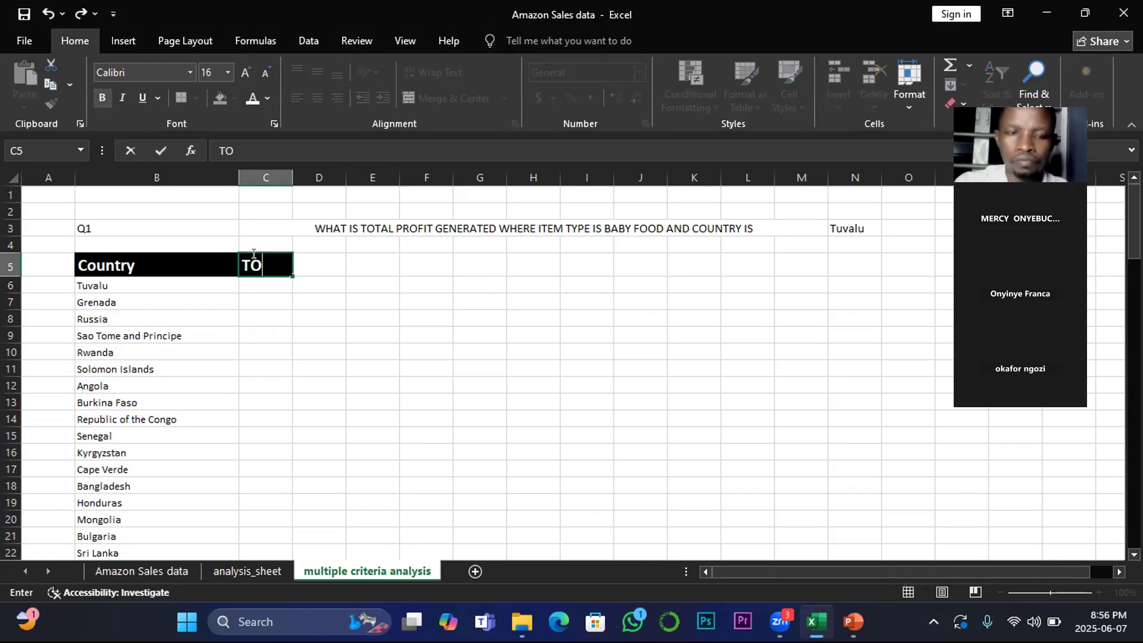
type("TA")
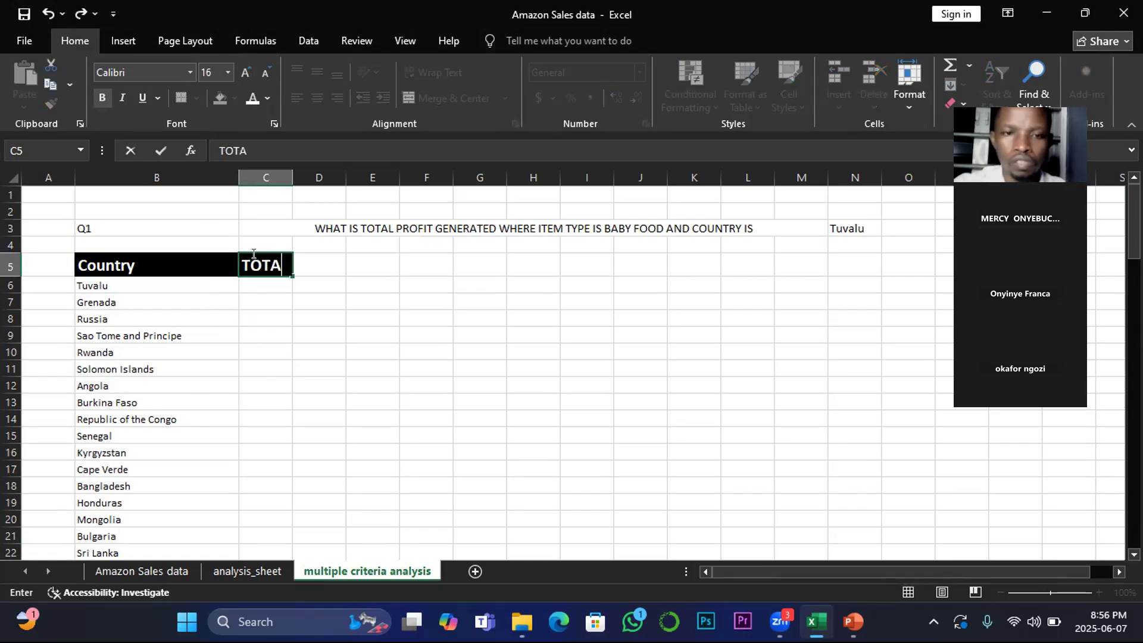
type("L PROFI")
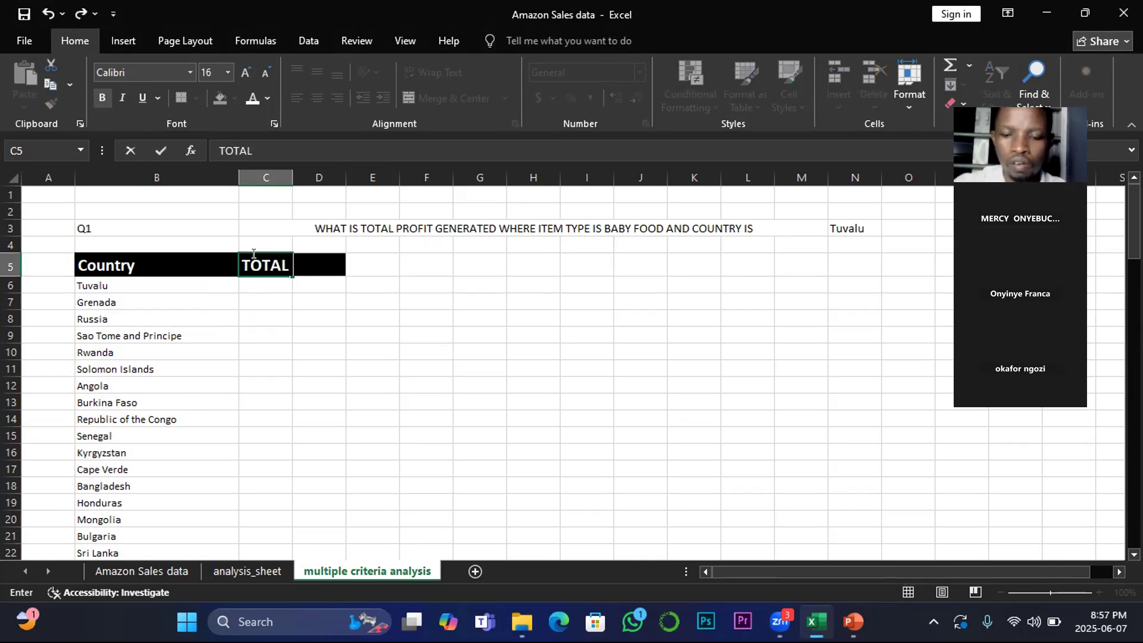
type("T")
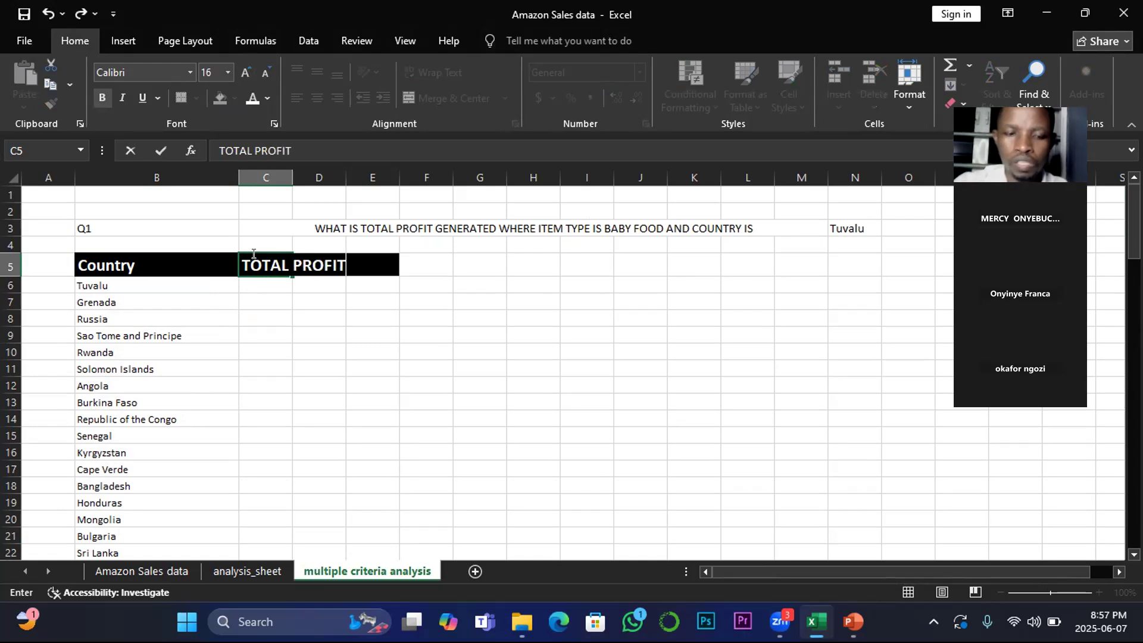
left_click(266, 301)
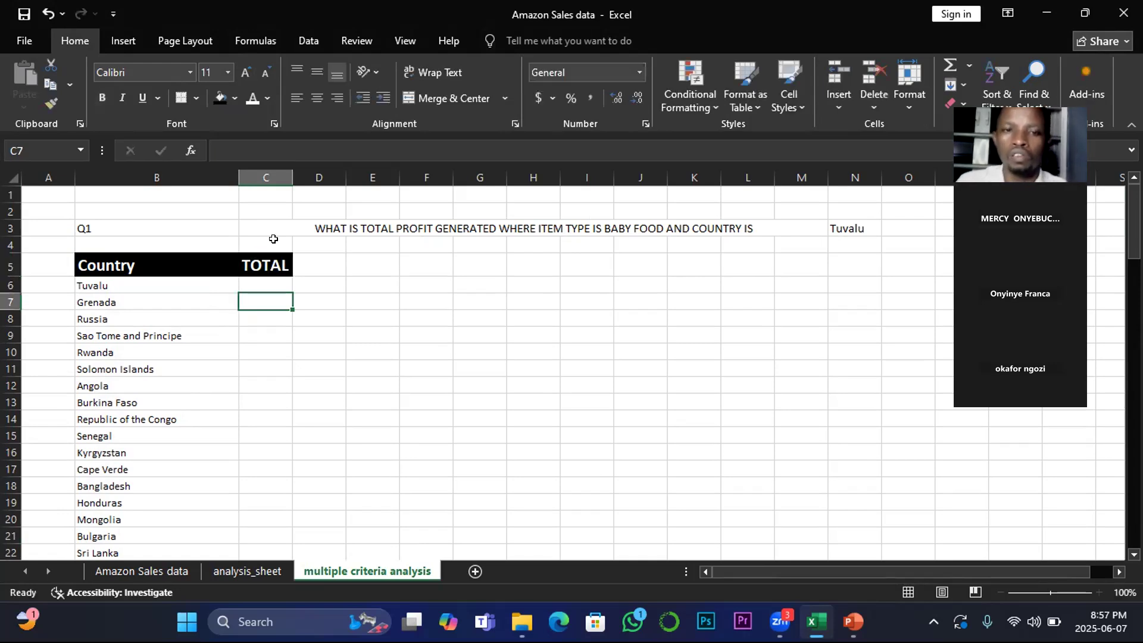
Step: Autofit column C and retype the B5 header as COUNTRY
double_click(282, 172)
left_click(112, 263)
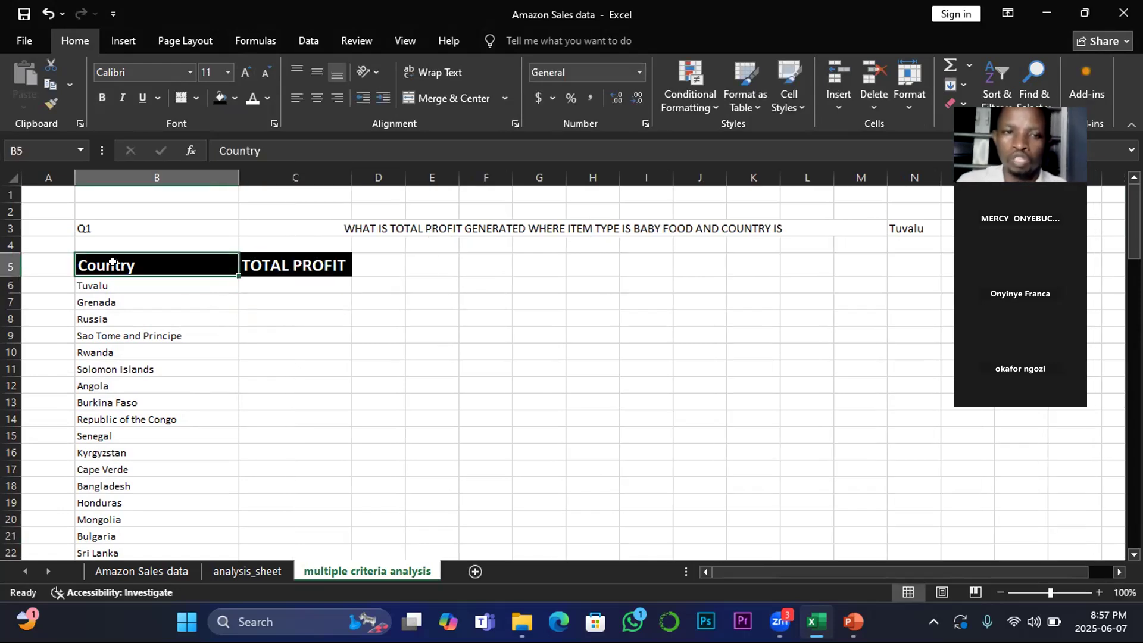
type("COUNTRY")
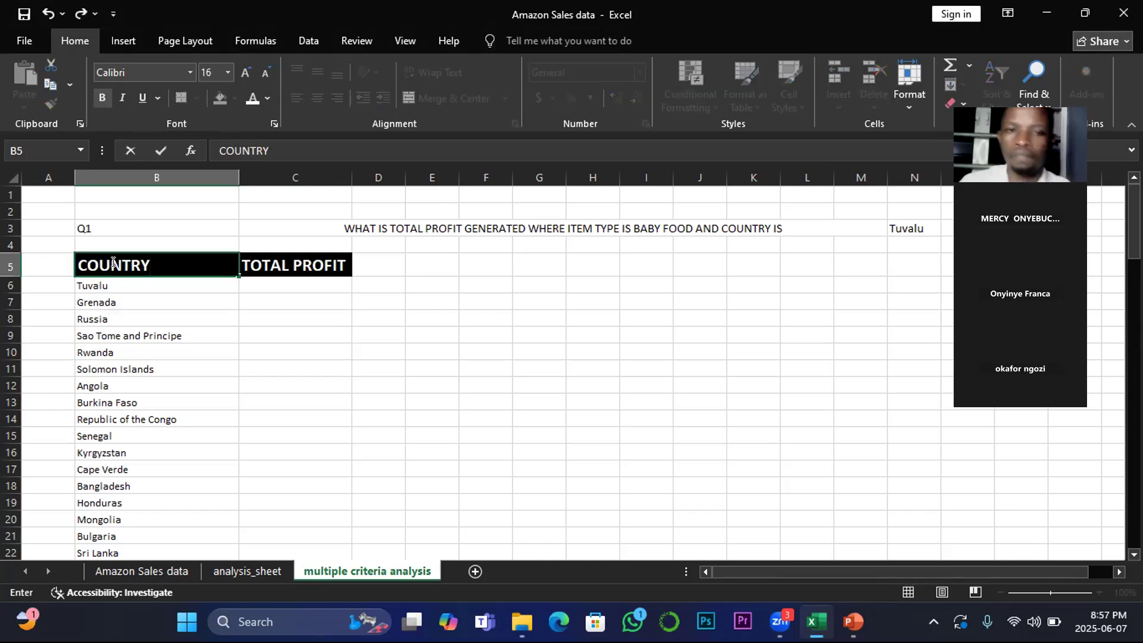
left_click(275, 354)
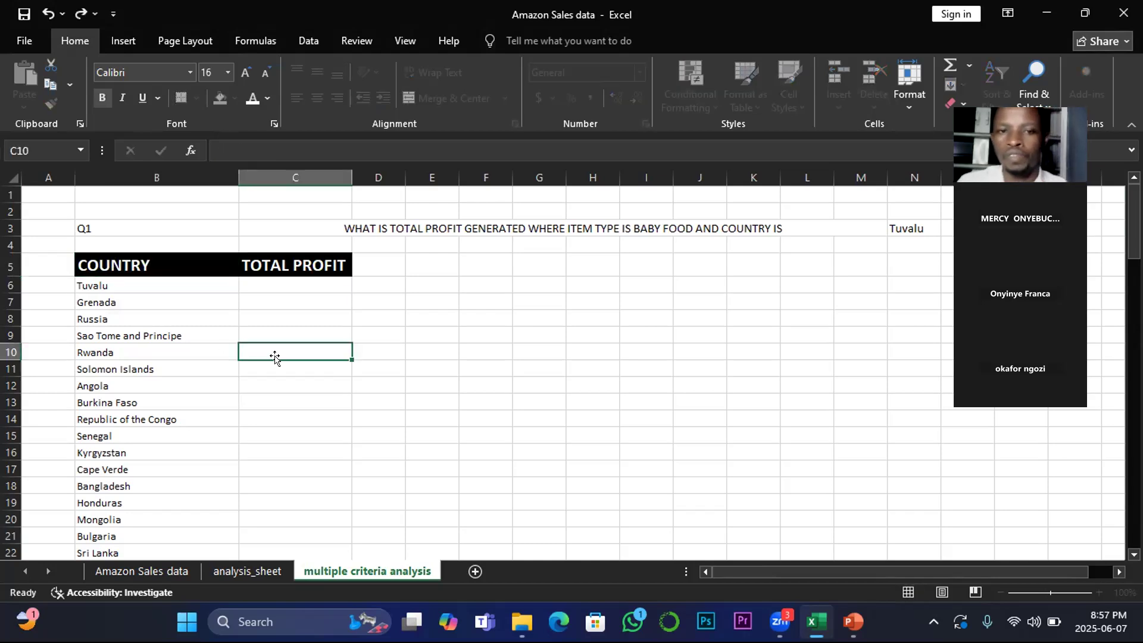
Step: Start a SUMIFS formula in cell C6 under TOTAL PROFIT
left_click(290, 279)
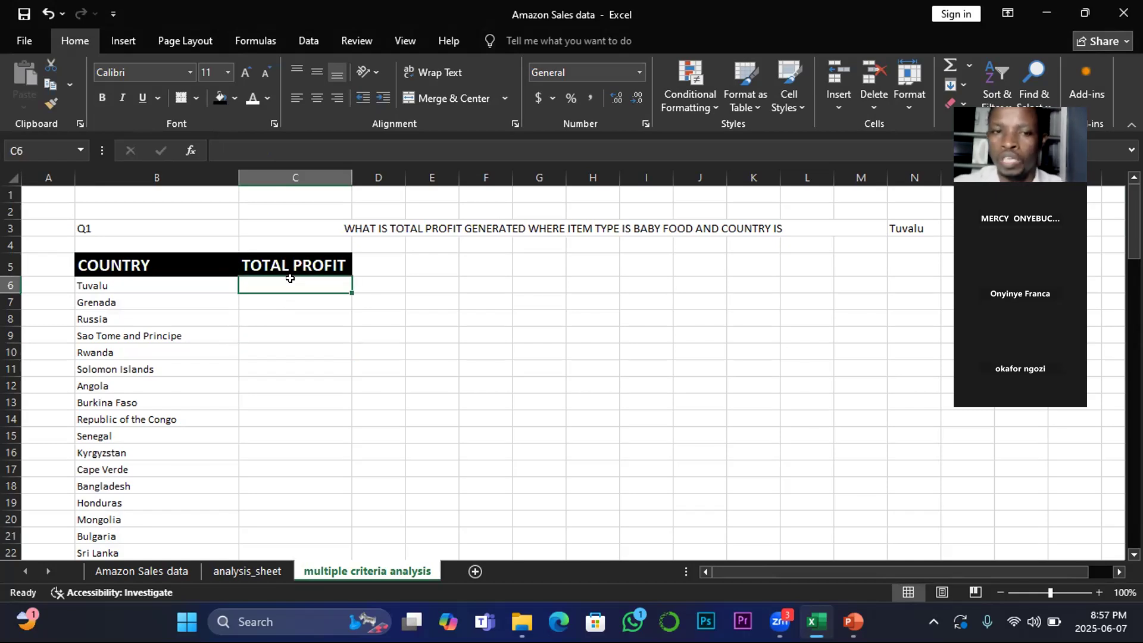
type("=sum")
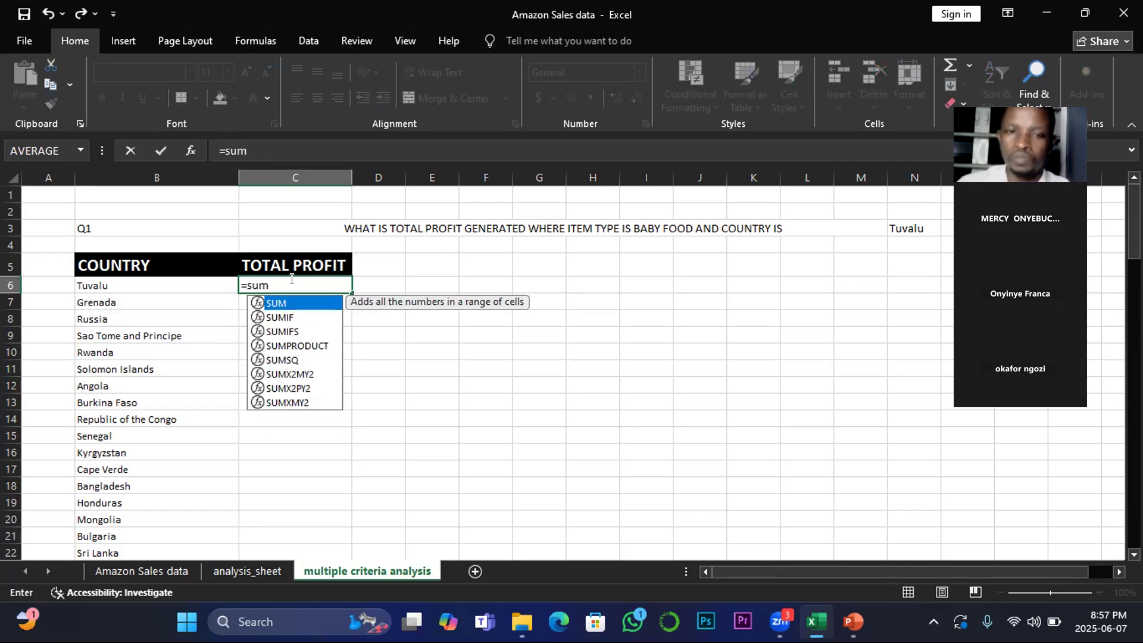
double_click(288, 332)
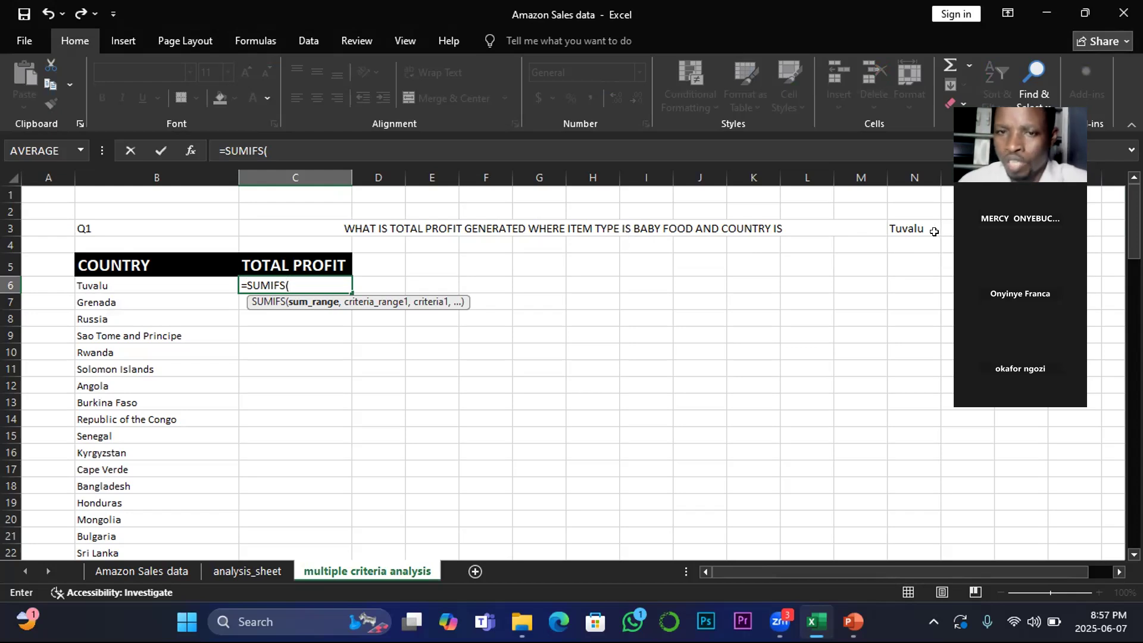
left_click(902, 226)
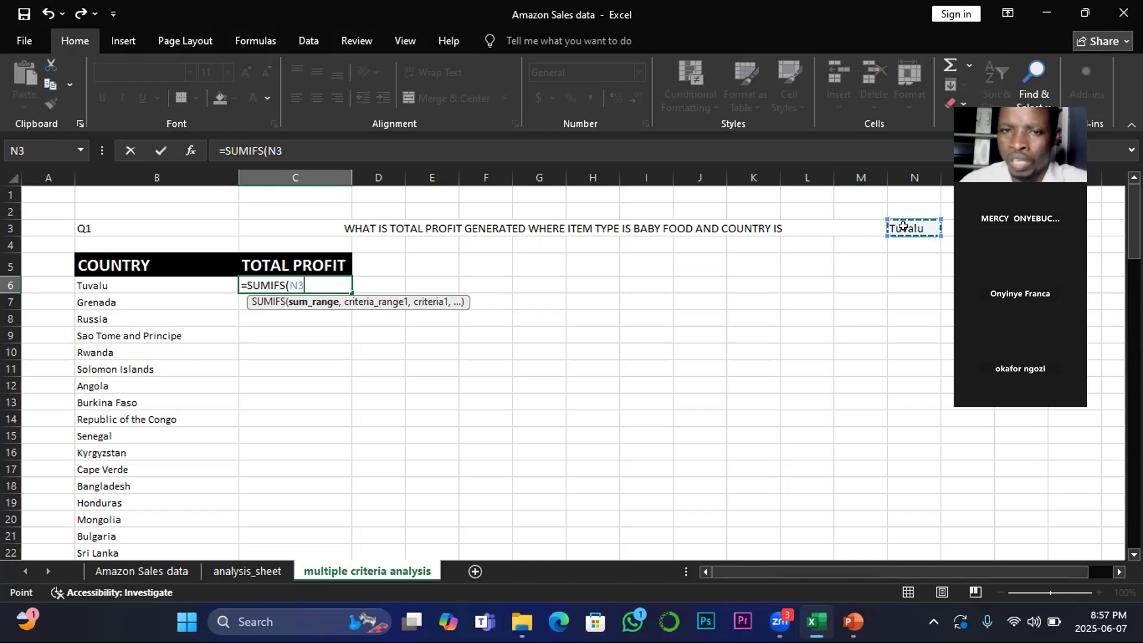
left_click(651, 225)
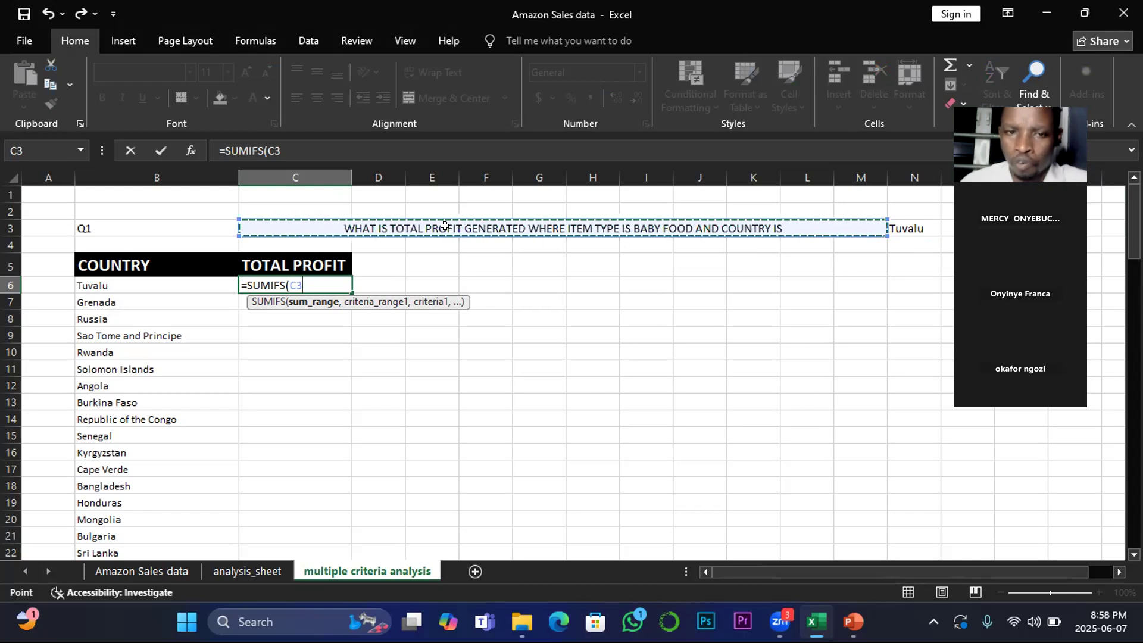
key("BackSpace")
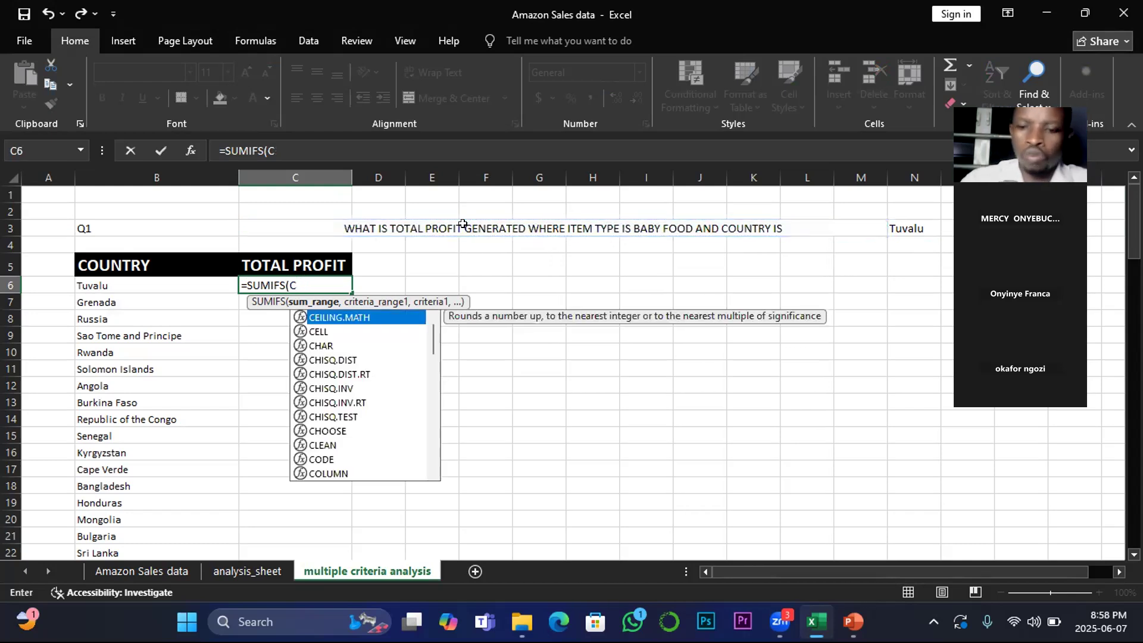
key("BackSpace")
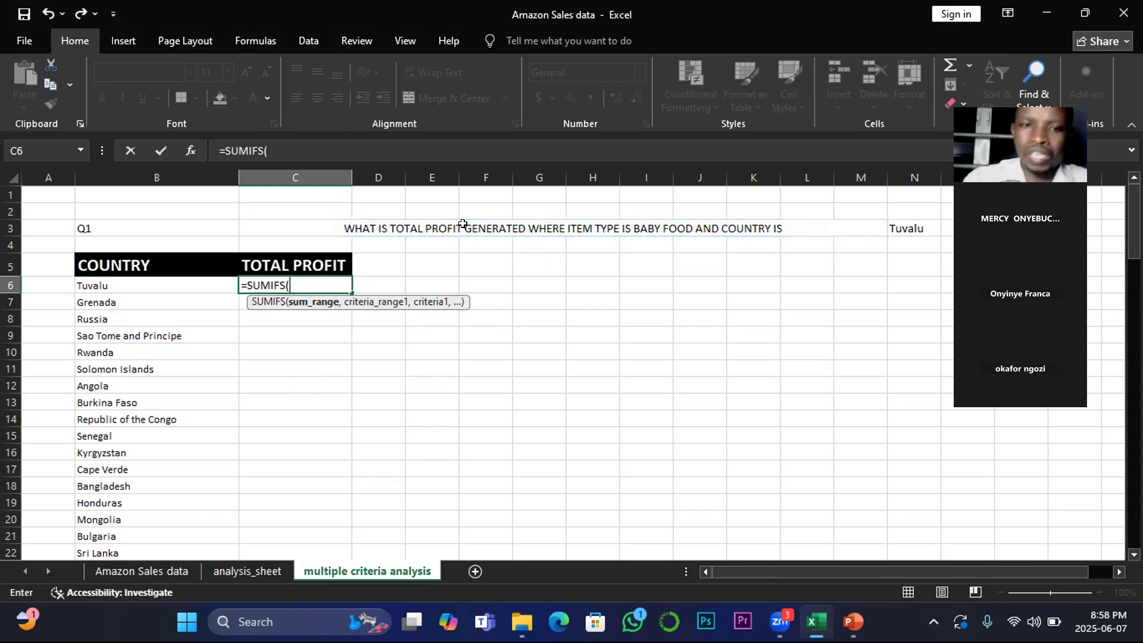
left_click(124, 573)
scroll(868, 232, "up", 3)
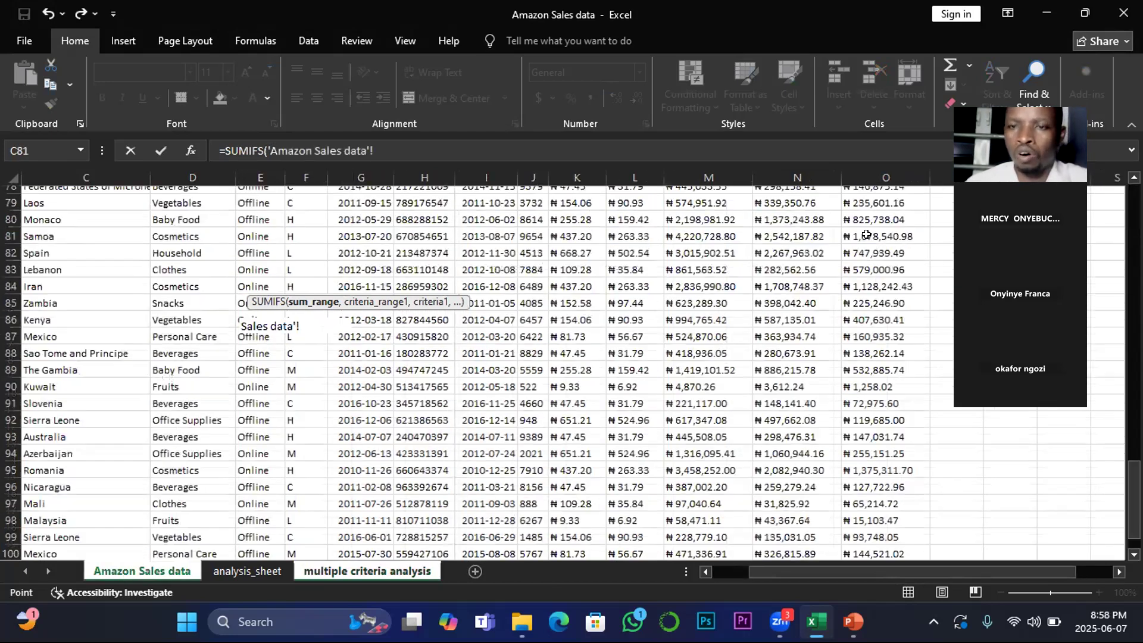
scroll(868, 236, "up", 12)
scroll(915, 481, "up", 7)
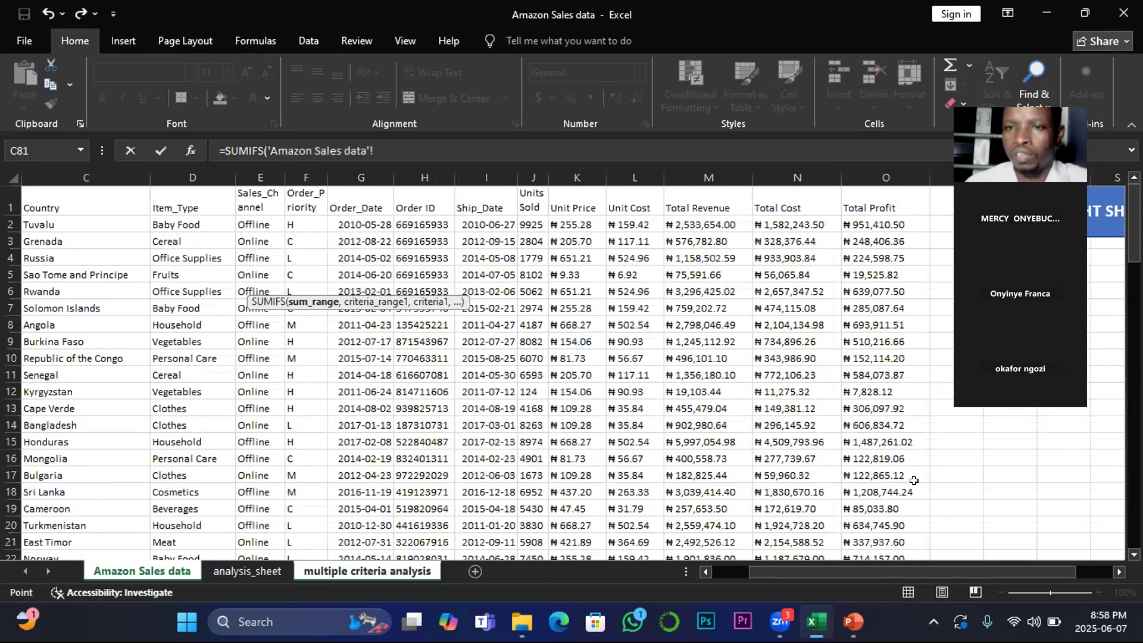
left_click(904, 253)
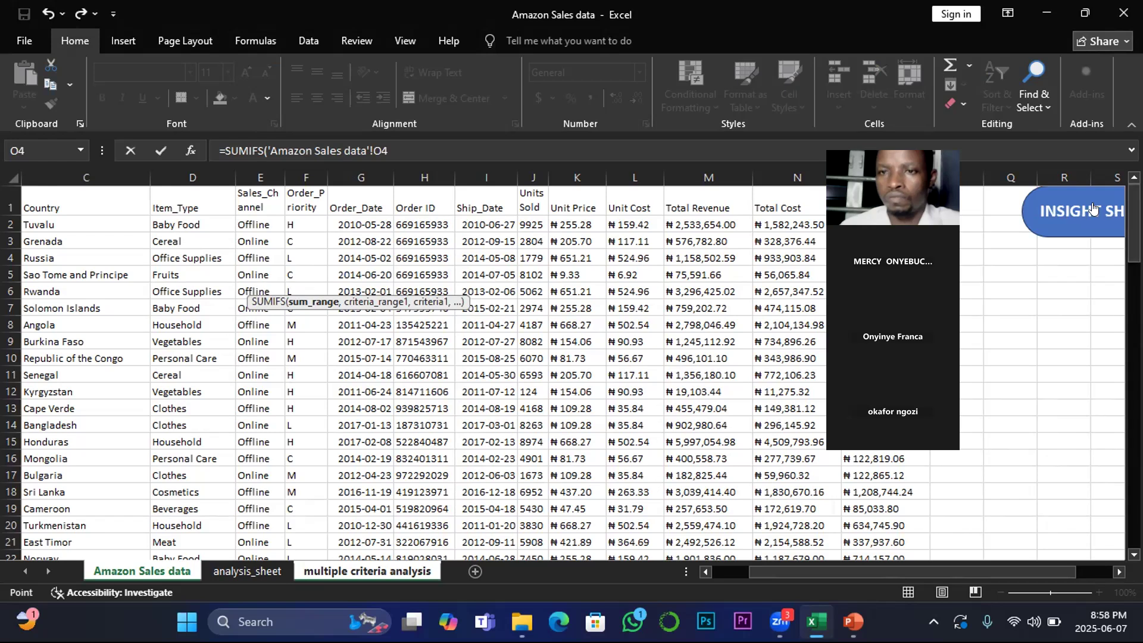
left_click(874, 221)
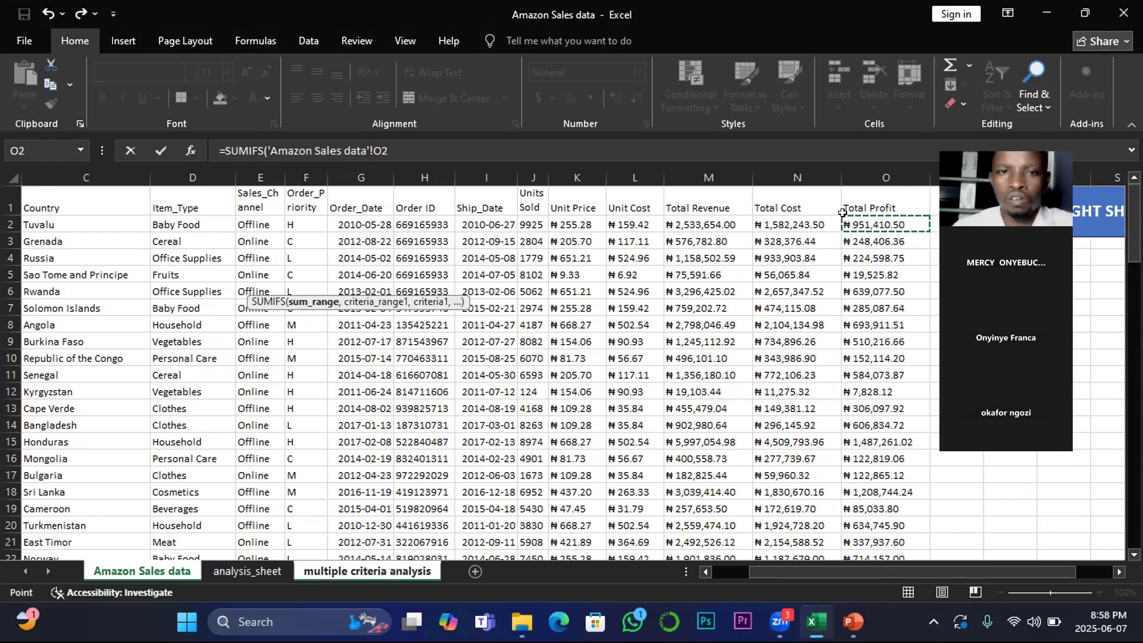
left_click(263, 142)
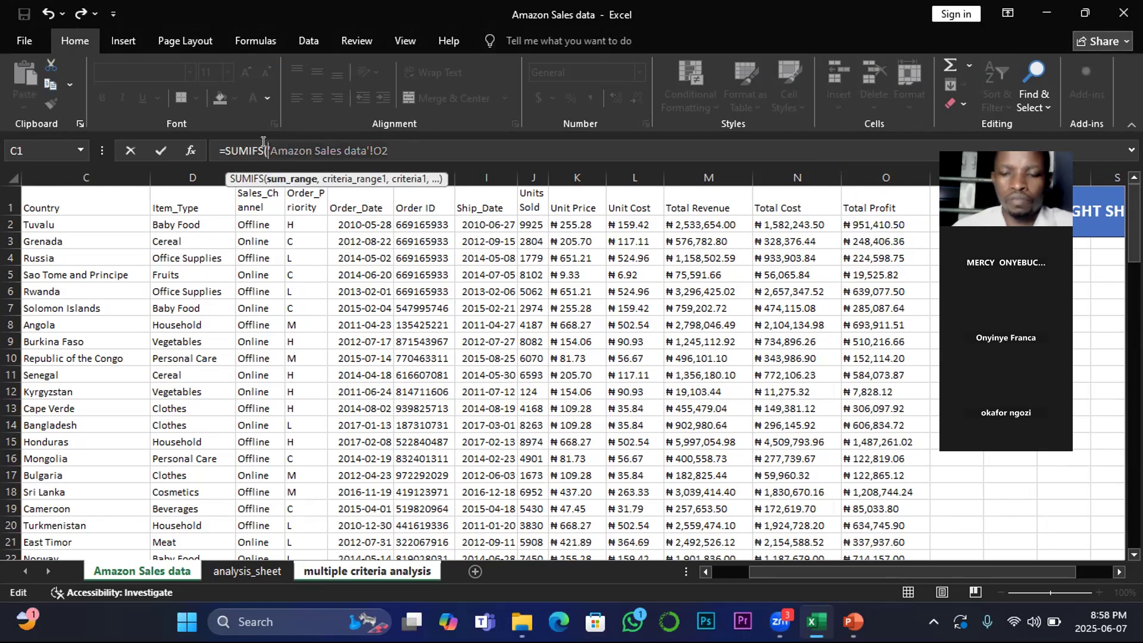
key("shift+End")
key("Delete")
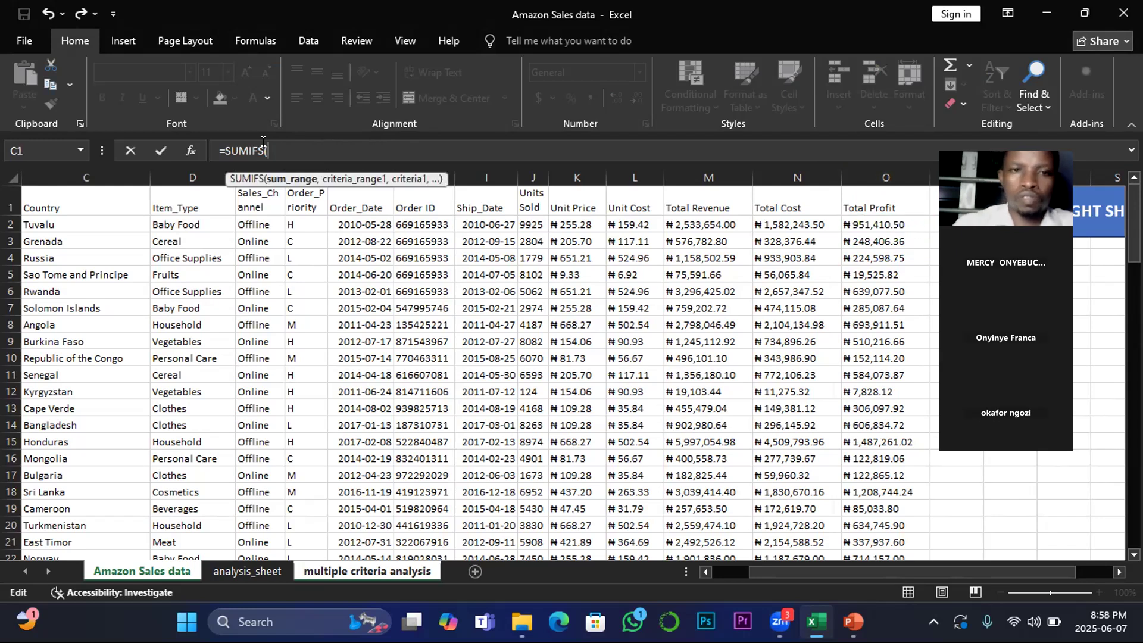
Step: Reference the Amazon Sales data sheet's Total Profit column O as sum range and Item_Type column D as criteria range
left_click(852, 222)
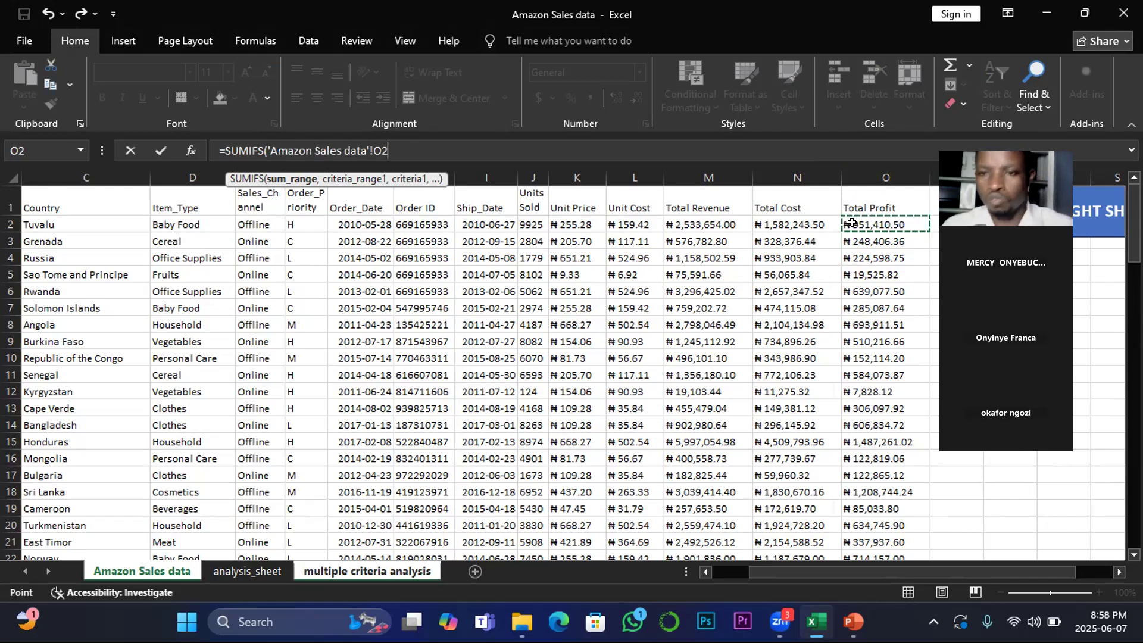
left_click(882, 166)
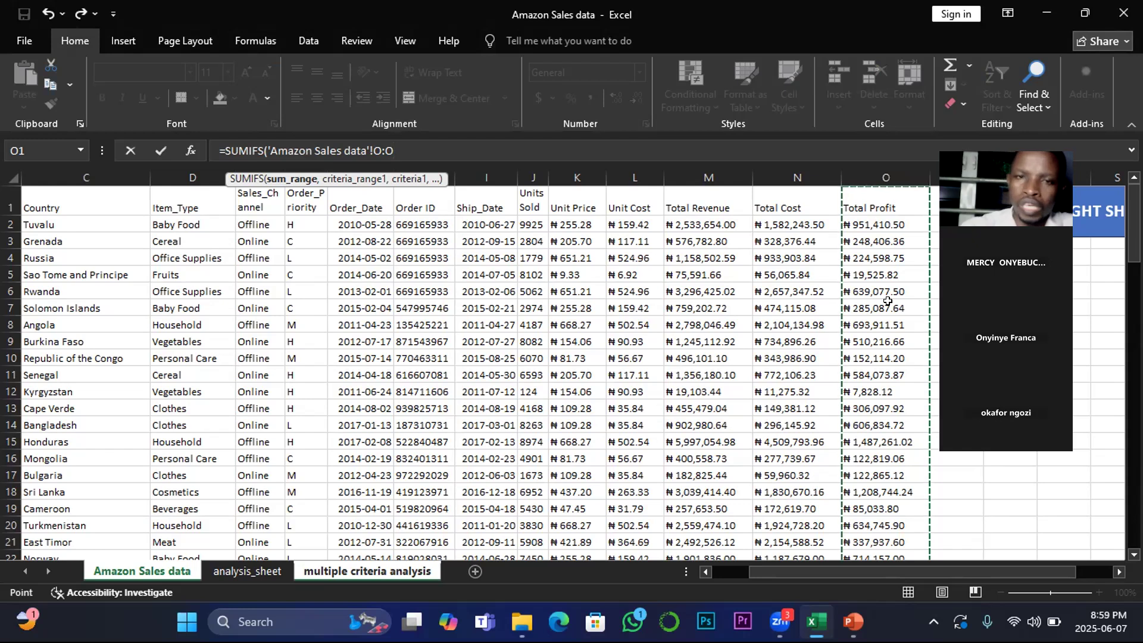
type(",")
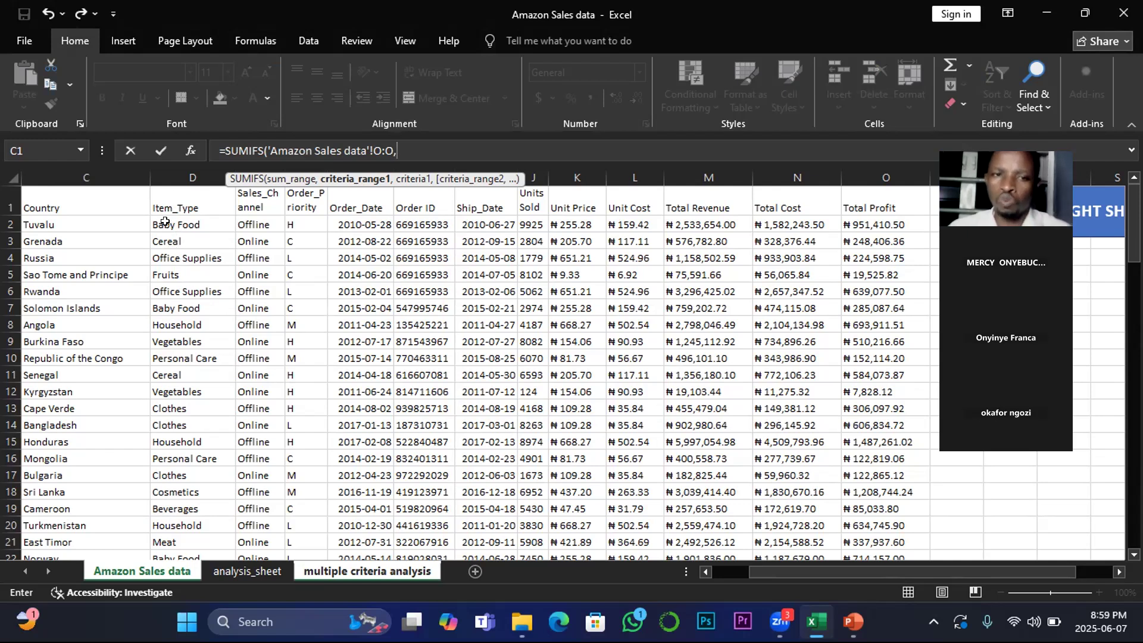
left_click(165, 221)
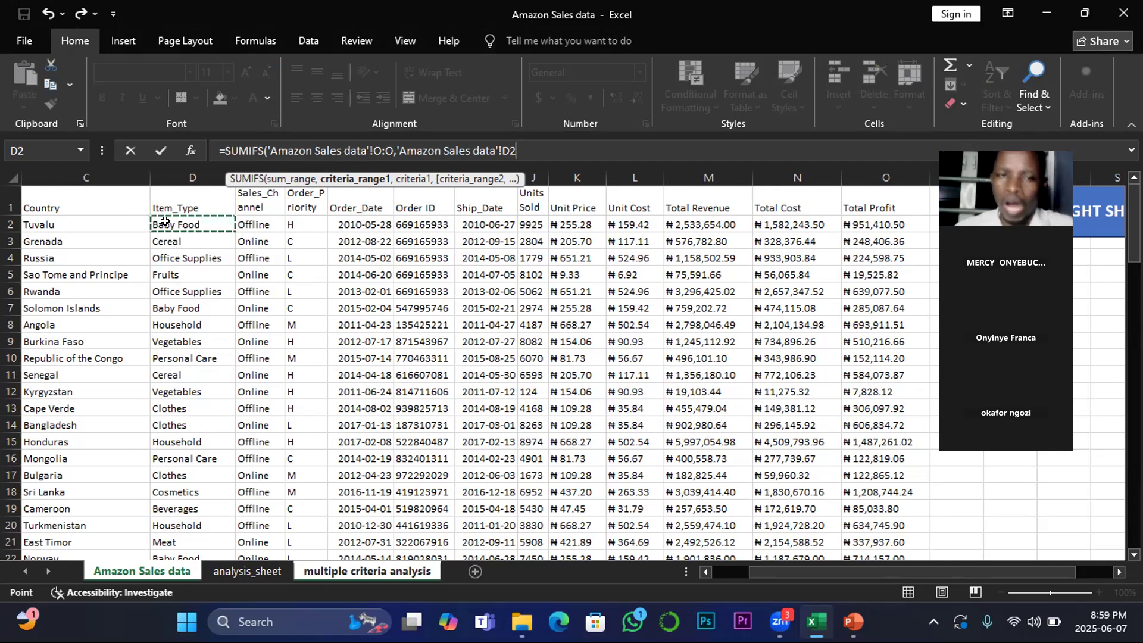
left_click(185, 174)
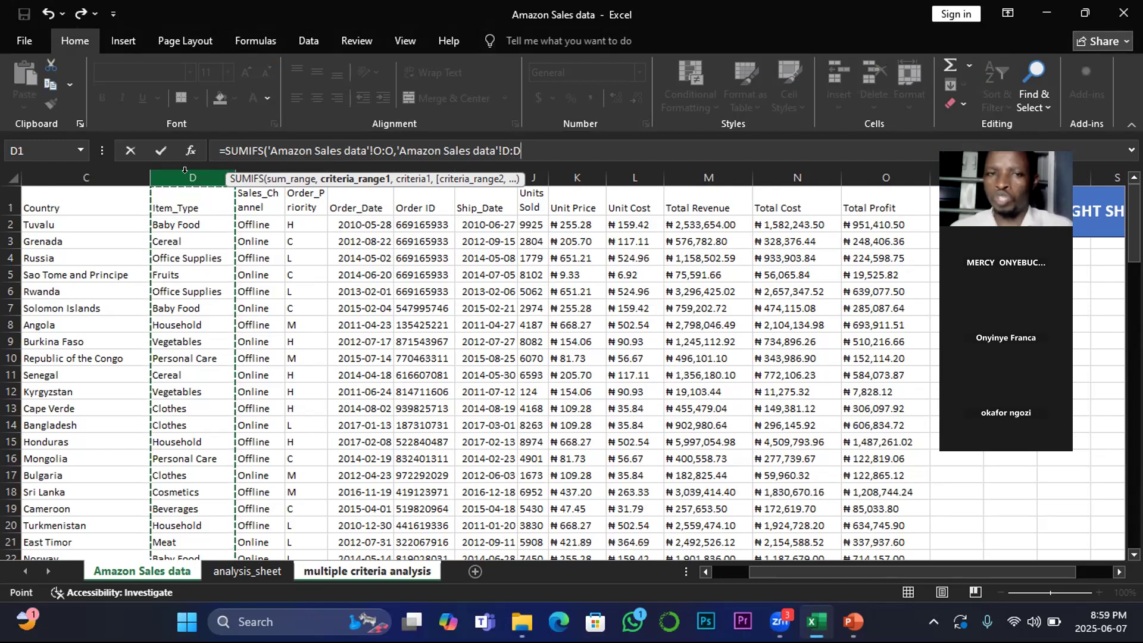
type(",")
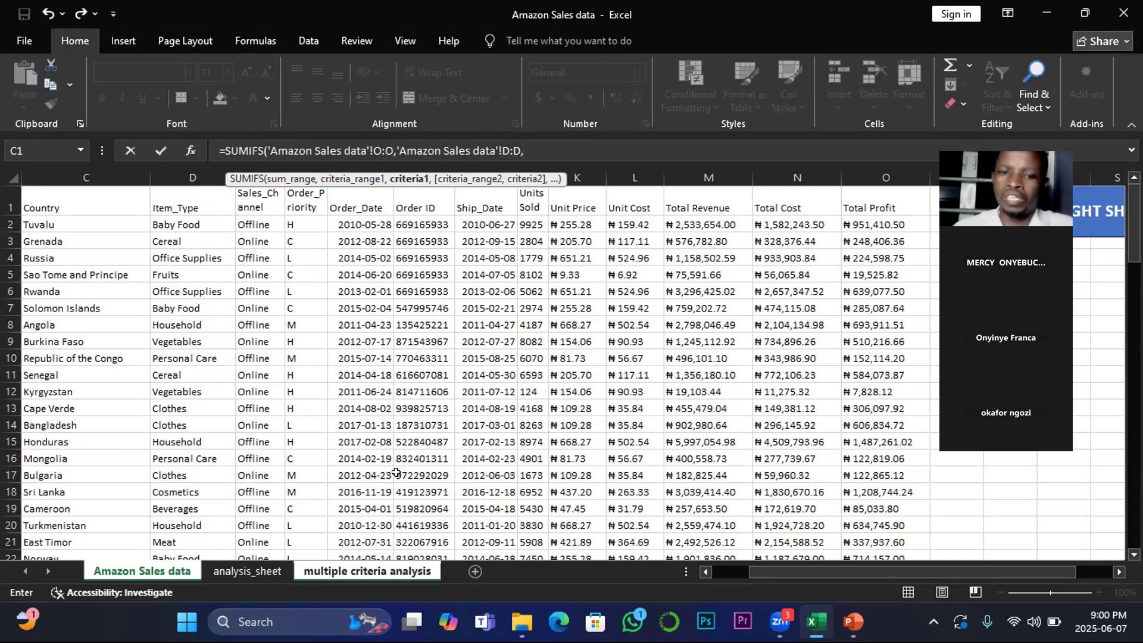
Step: Add country cell B6 as the first criterion and the source sheet's Country column C as second criteria range
left_click(381, 571)
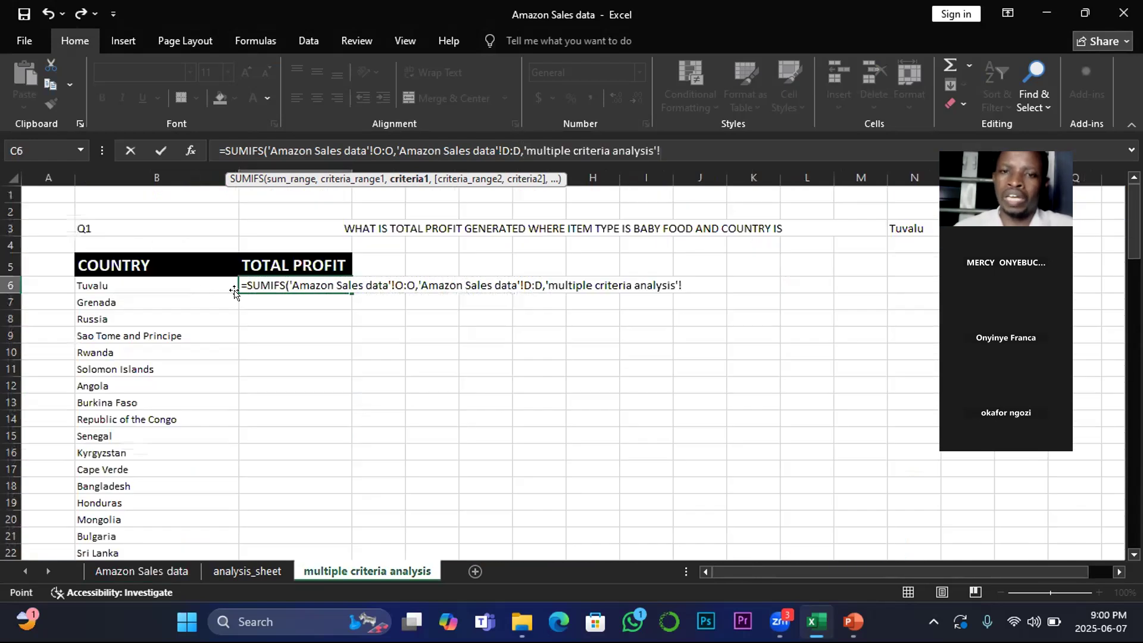
left_click(105, 287)
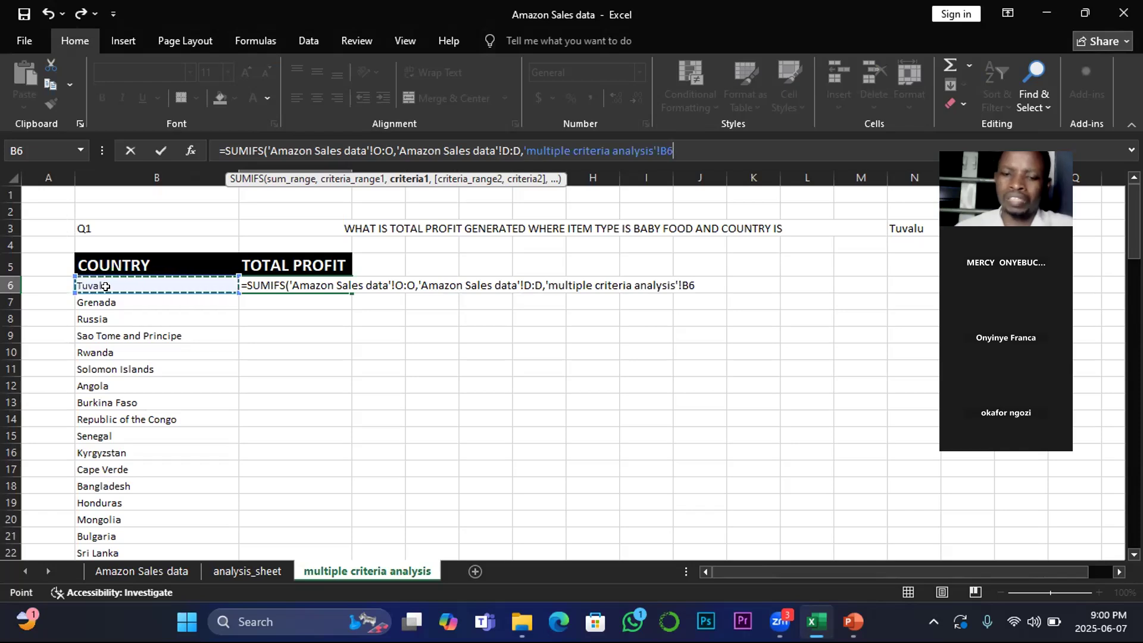
type(",")
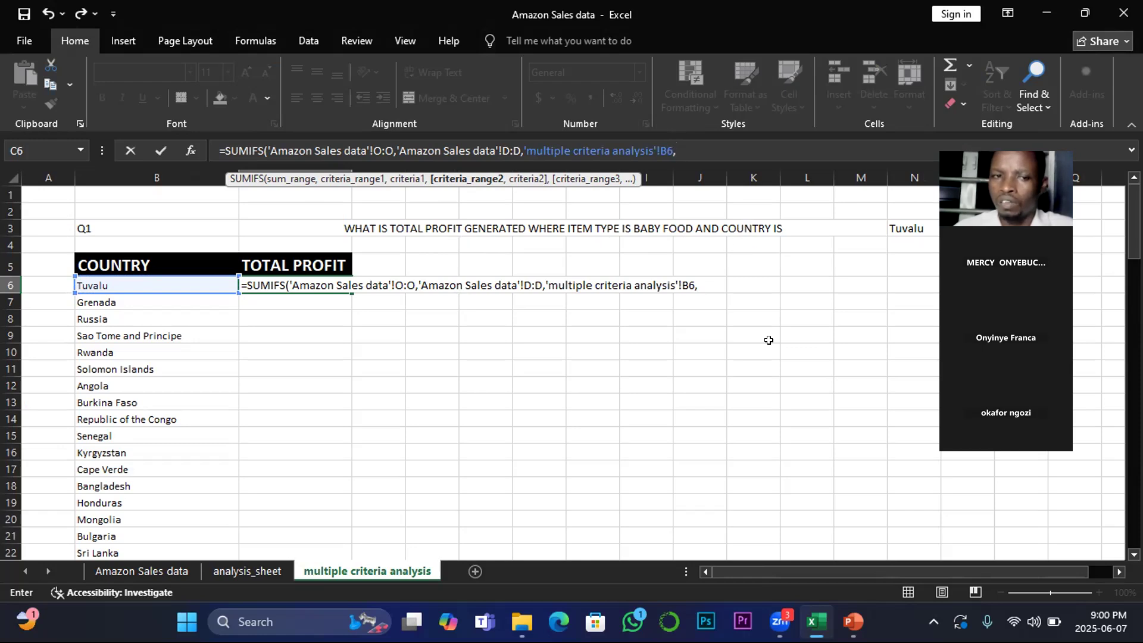
left_click(153, 570)
left_click(44, 222)
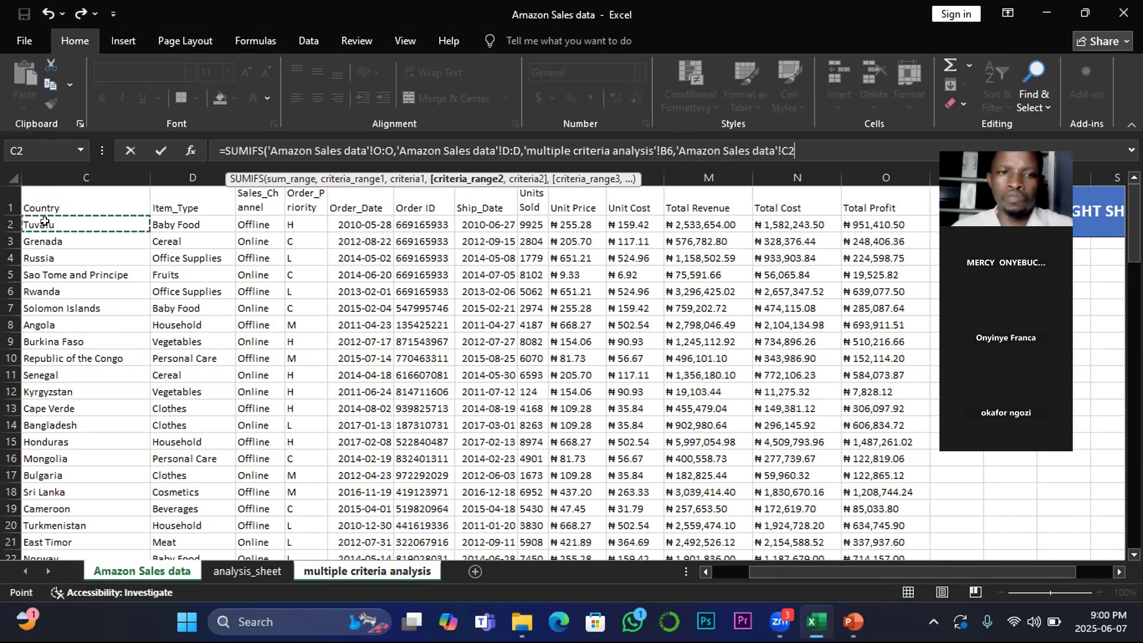
left_click(83, 171)
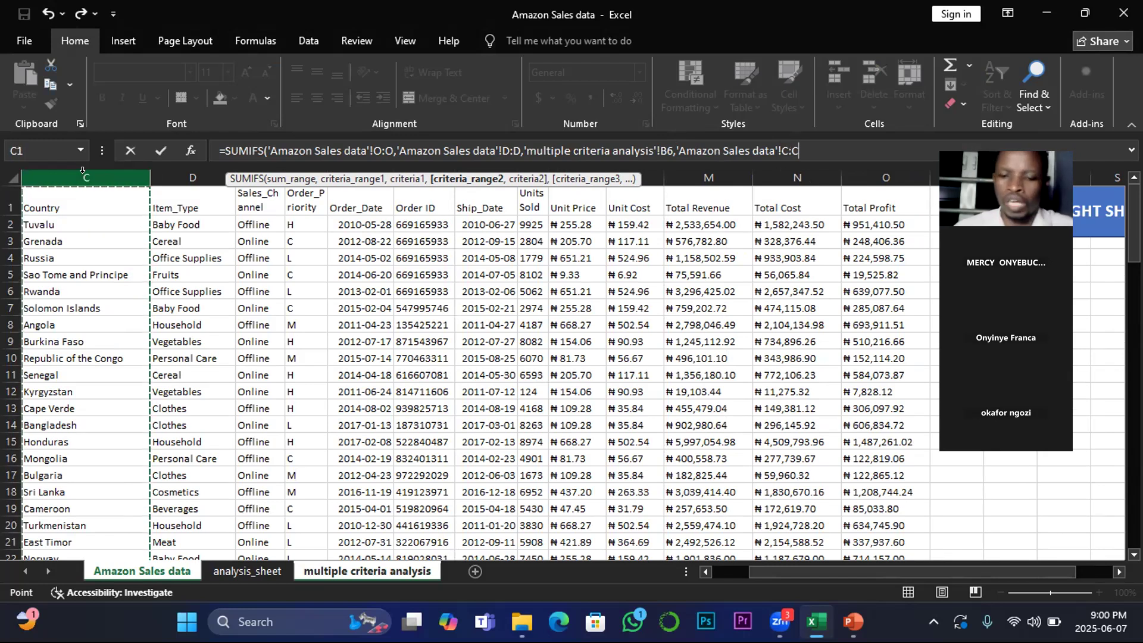
type(",")
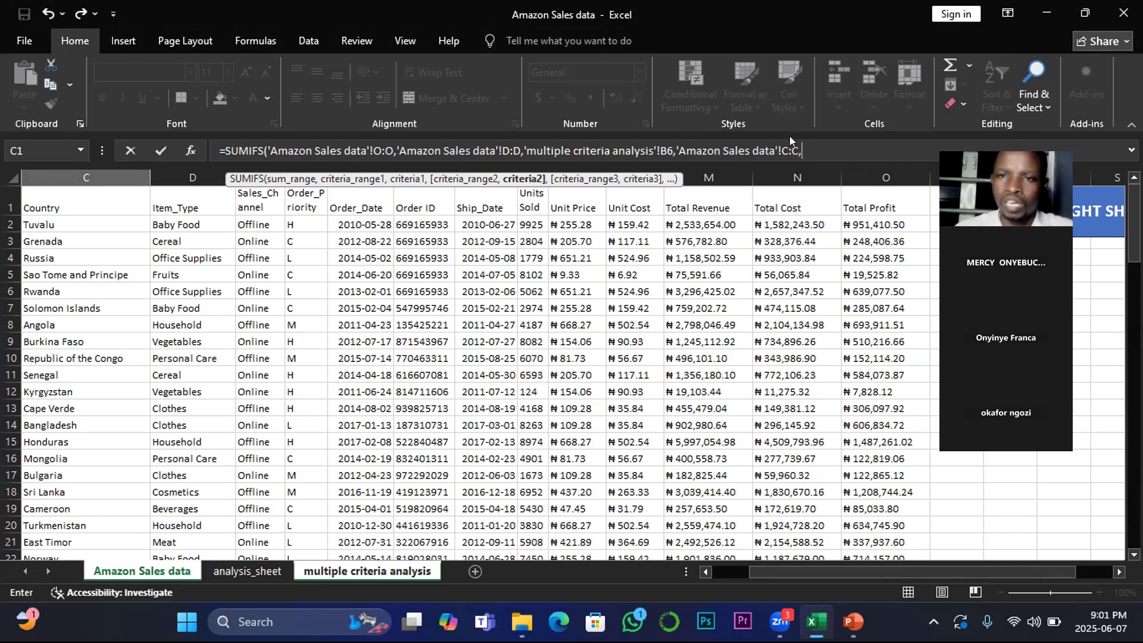
Step: Delete the formula's arguments back to the opening parenthesis of SUMIFS
key("BackSpace")
key("BackSpace")
key("BackSpace")
key("BackSpace")
key("BackSpace")
key("BackSpace")
key("BackSpace")
key("BackSpace")
key("BackSpace")
key("BackSpace")
key("BackSpace")
key("BackSpace")
key("BackSpace")
key("BackSpace")
key("BackSpace")
key("BackSpace")
key("BackSpace")
key("BackSpace")
key("BackSpace")
key("BackSpace")
key("BackSpace")
key("BackSpace")
key("BackSpace")
key("BackSpace")
key("BackSpace")
key("BackSpace")
key("BackSpace")
key("BackSpace")
key("BackSpace")
key("BackSpace")
key("BackSpace")
key("BackSpace")
key("BackSpace")
key("BackSpace")
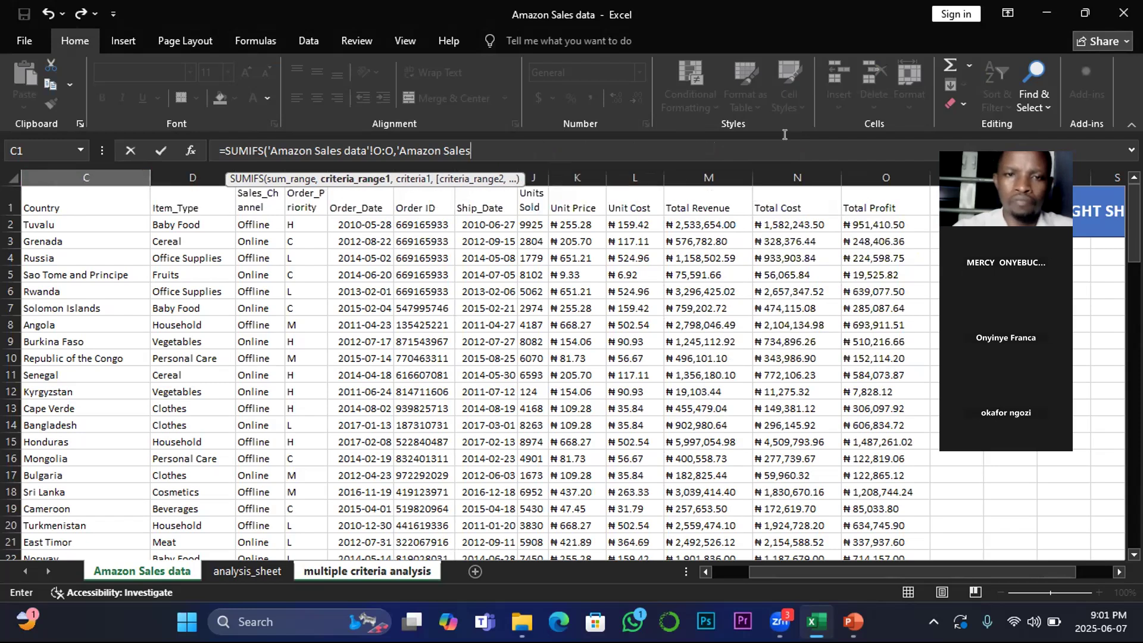
key("BackSpace")
key("BackSpace")
key("BackSpace")
key("BackSpace")
key("BackSpace")
key("BackSpace")
key("BackSpace")
key("BackSpace")
key("BackSpace")
key("BackSpace")
key("BackSpace")
key("BackSpace")
key("BackSpace")
key("BackSpace")
key("BackSpace")
key("BackSpace")
key("BackSpace")
key("BackSpace")
key("BackSpace")
key("BackSpace")
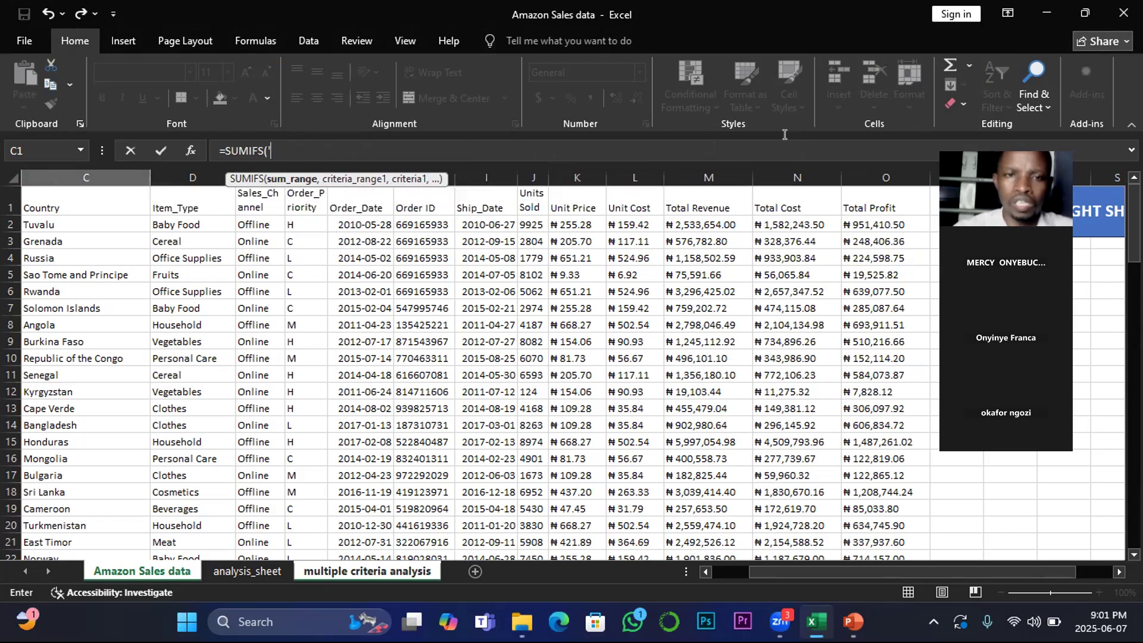
key("BackSpace")
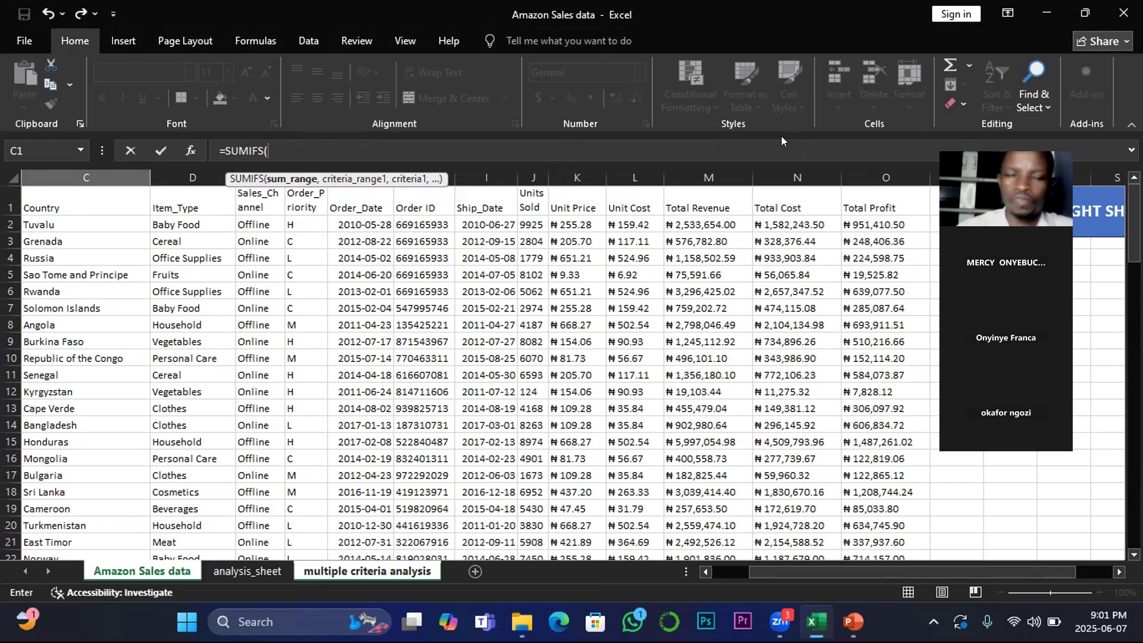
Step: Set the SUMIFS sum range to the Total Profit column O and the first criteria range to Item_Type column D
left_click(856, 224)
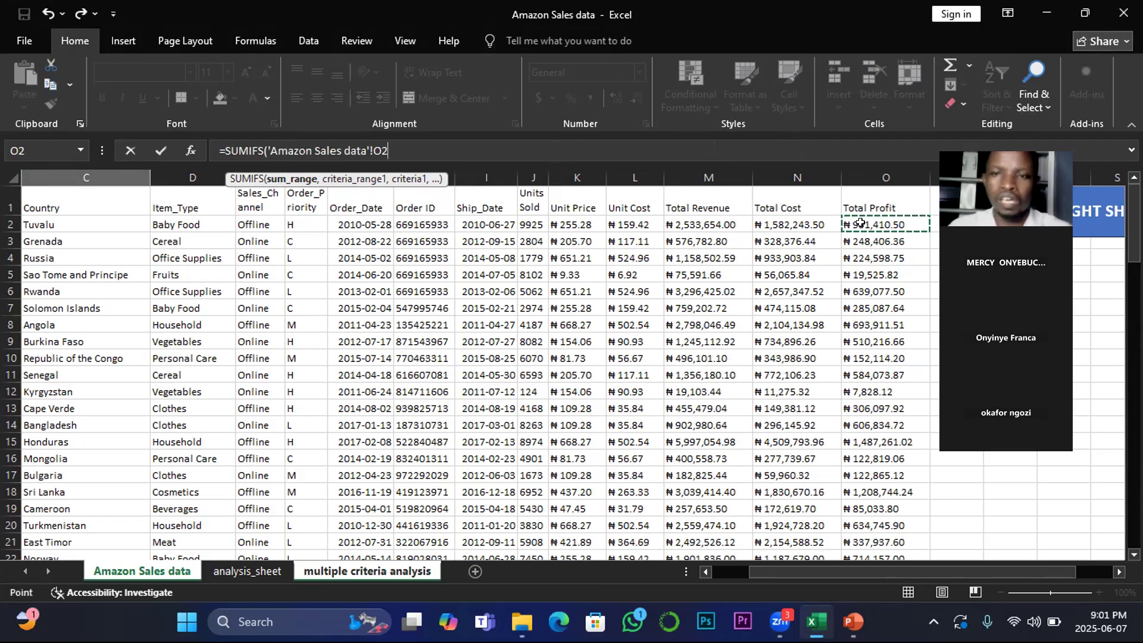
left_click(879, 172)
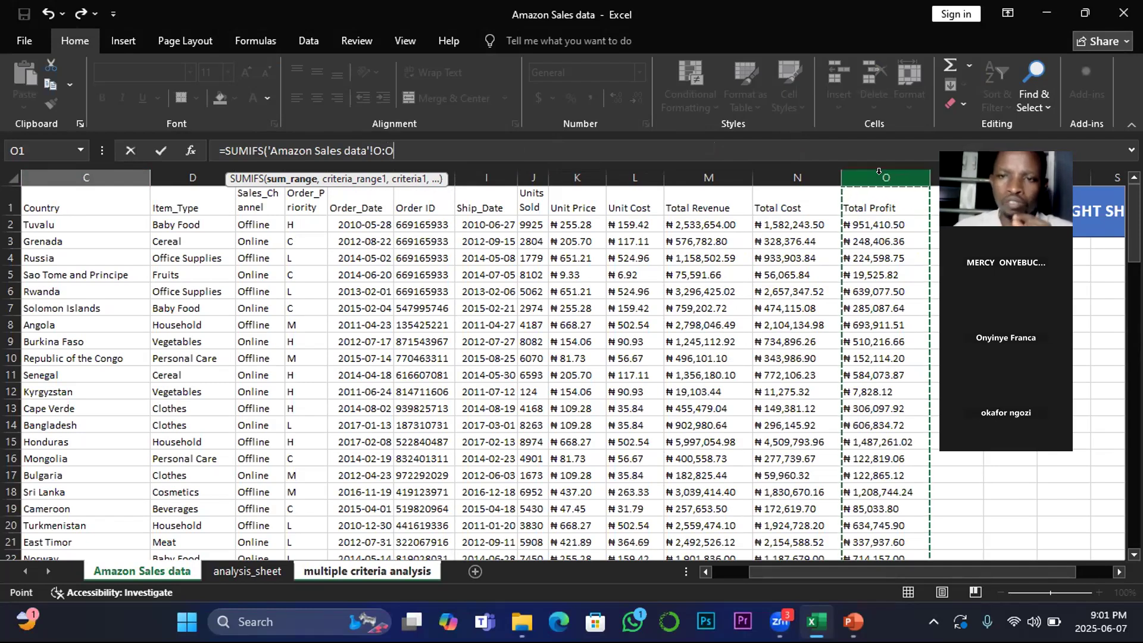
type(",'Amazon Sales data'!D:D,")
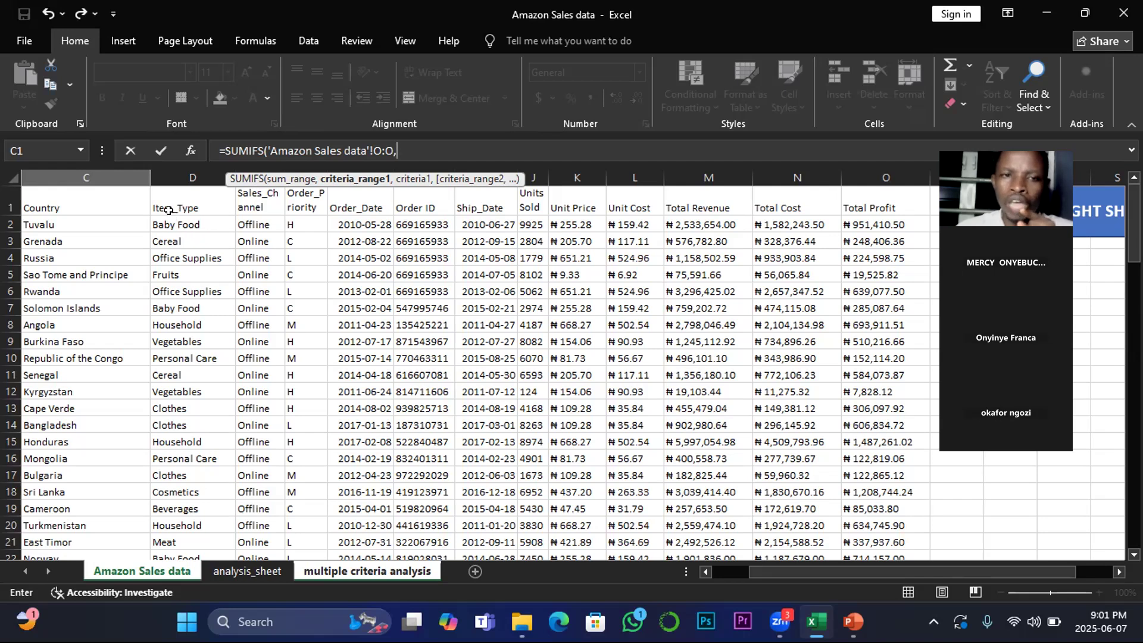
left_click(185, 173)
type(",")
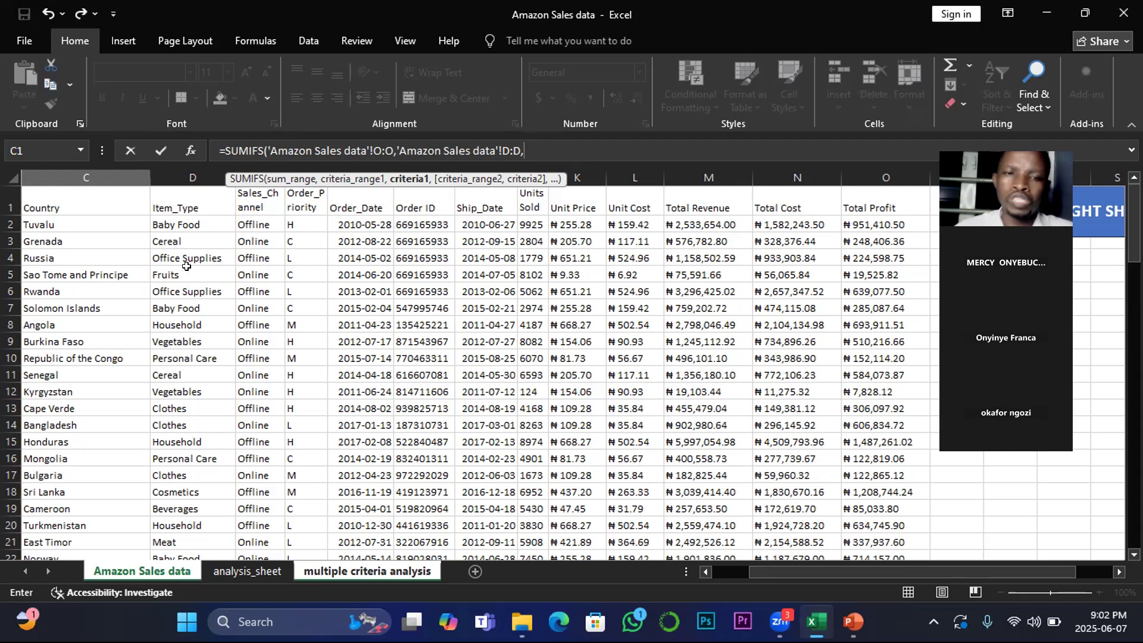
Step: Add Item_Type cell D2 as the first criterion and the source sheet's Country column C as the second criteria range
left_click(178, 223)
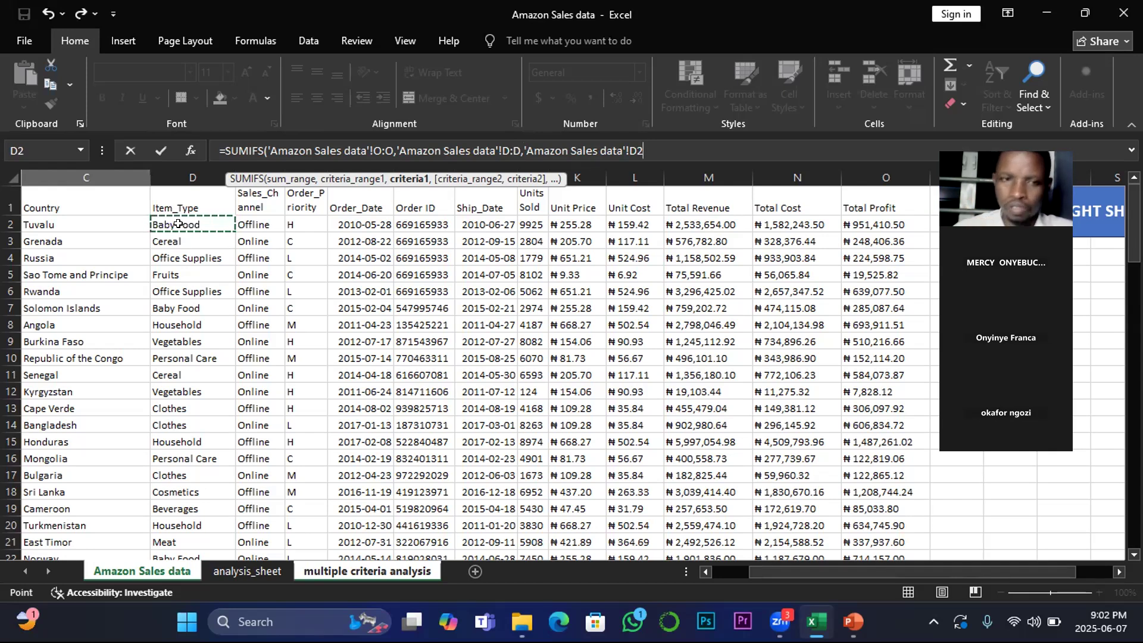
type(",")
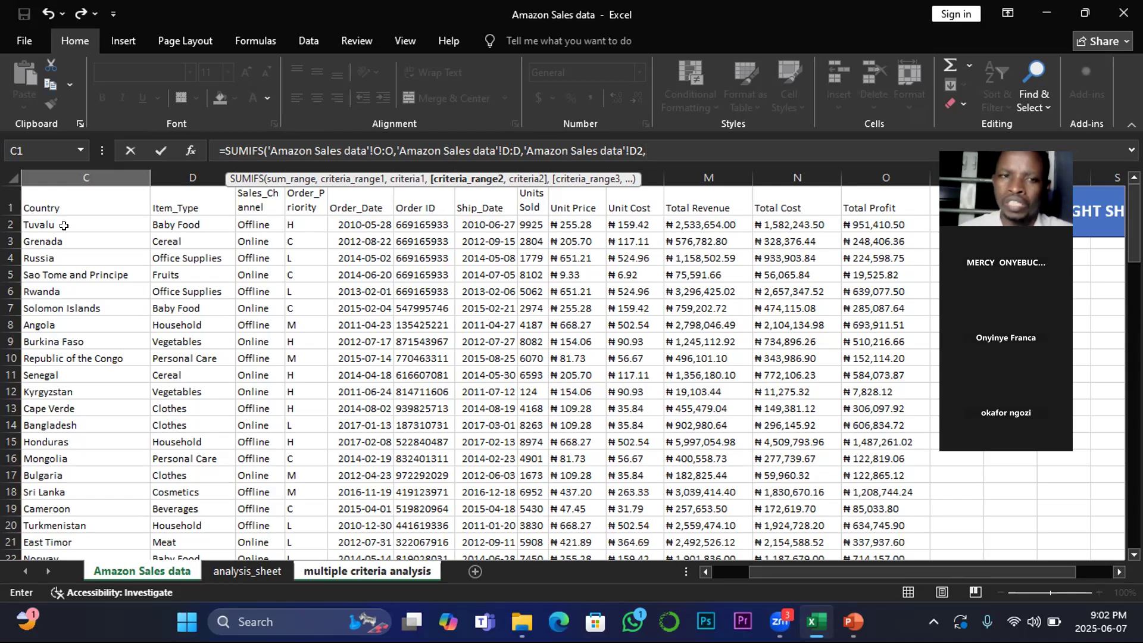
left_click(84, 172)
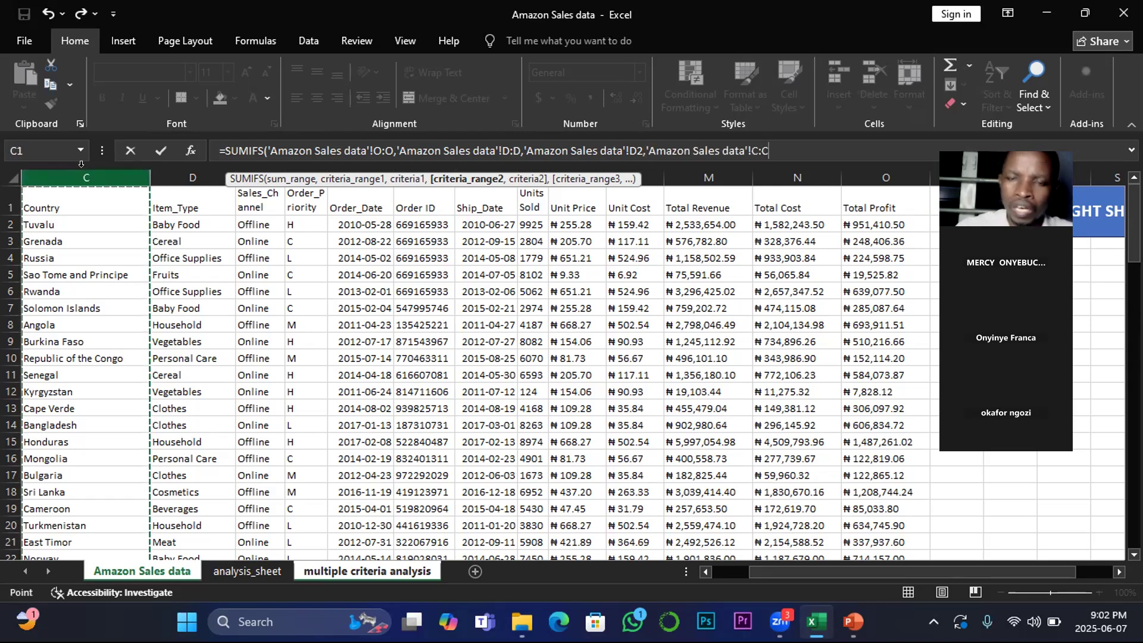
type(",")
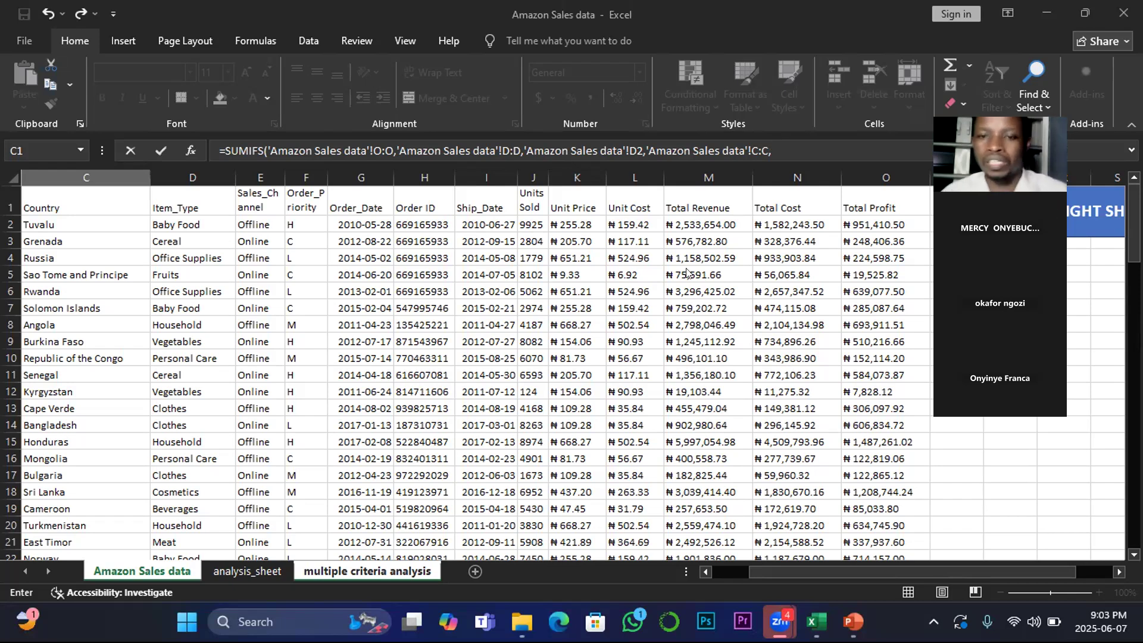
Step: Add country cell B6 on the multiple criteria analysis sheet as the second criterion and enter the SUMIFS formula
left_click(428, 488)
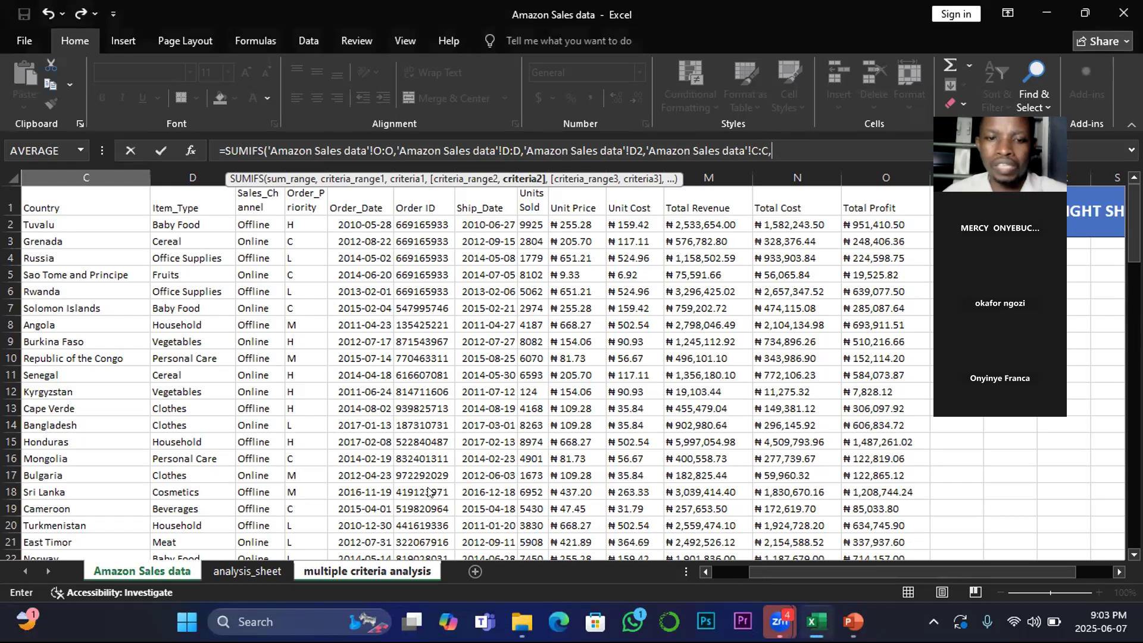
left_click(367, 571)
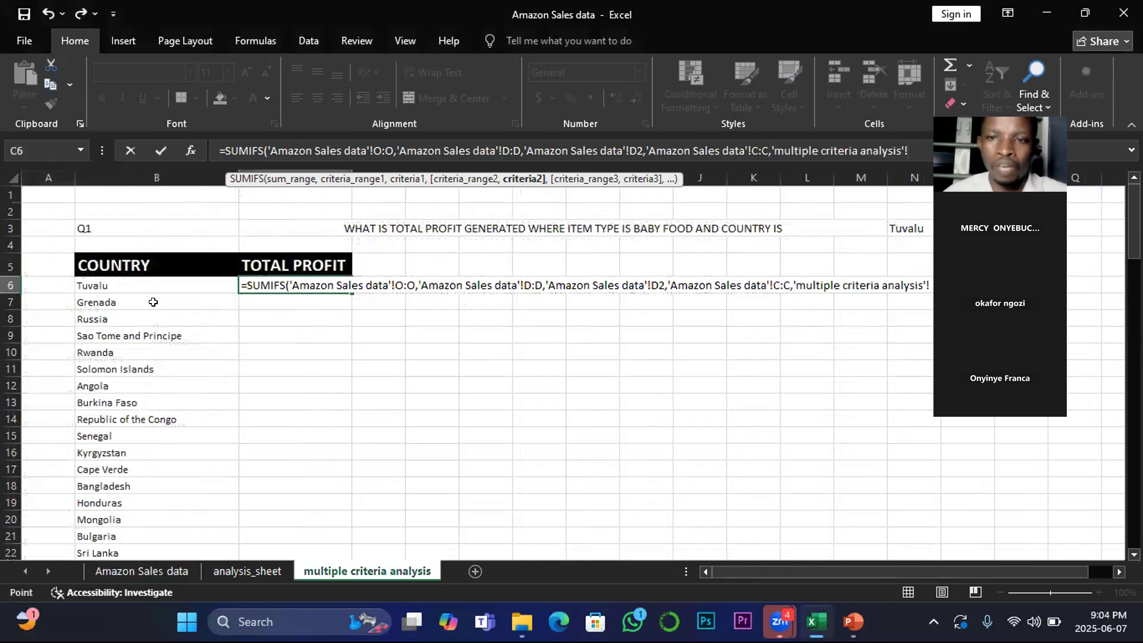
left_click(99, 286)
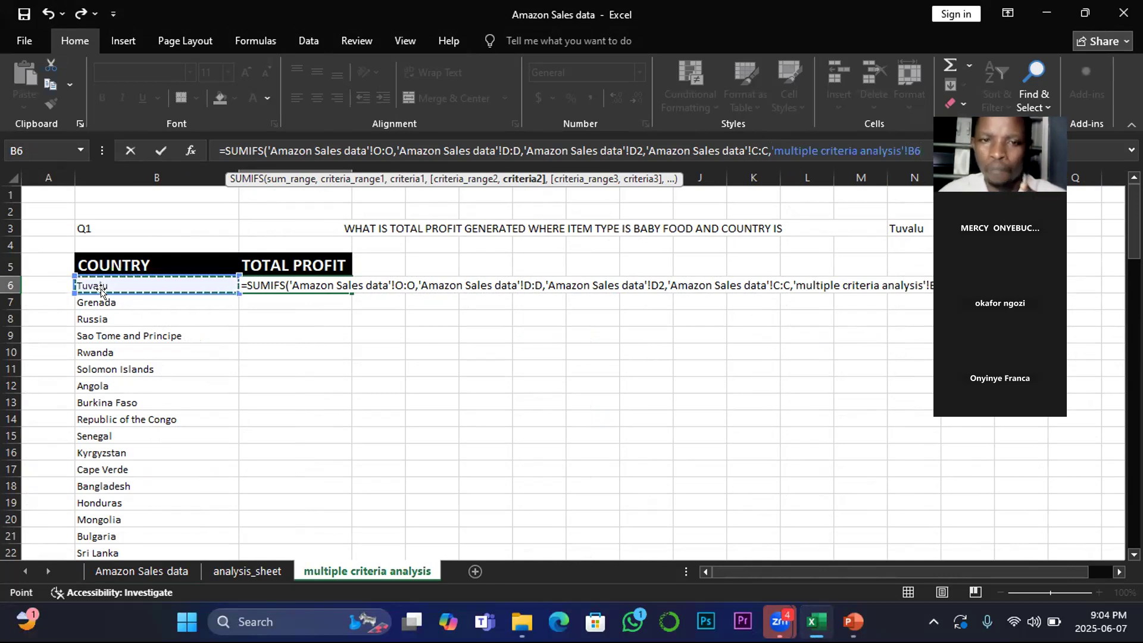
key("Return")
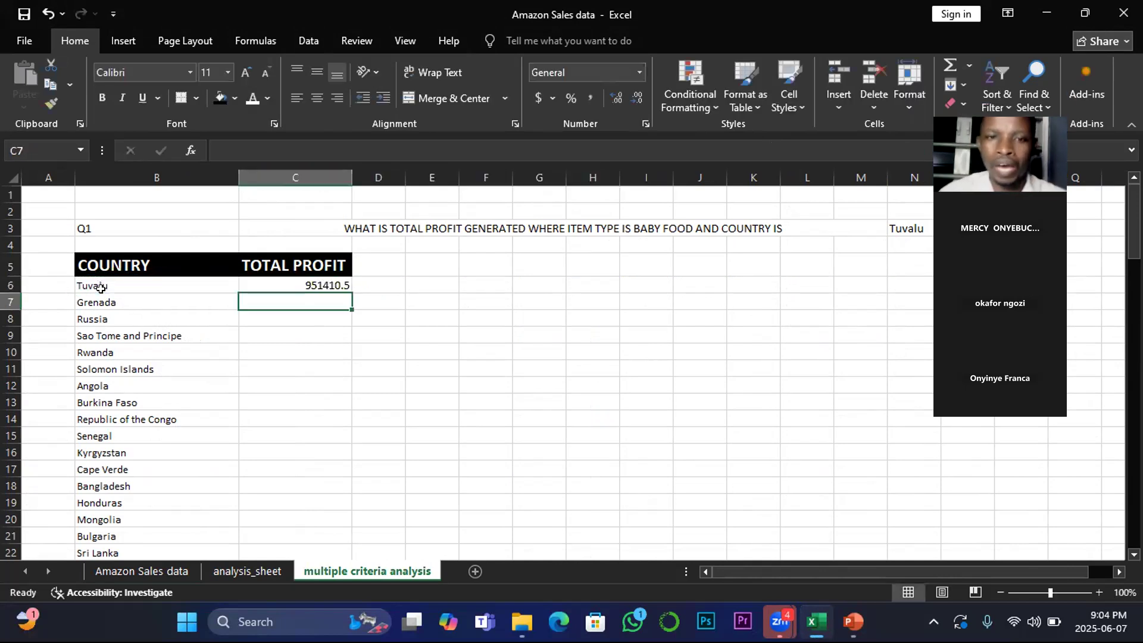
Step: Fill the SUMIFS formula down the TOTAL PROFIT column for all countries
left_click(320, 281)
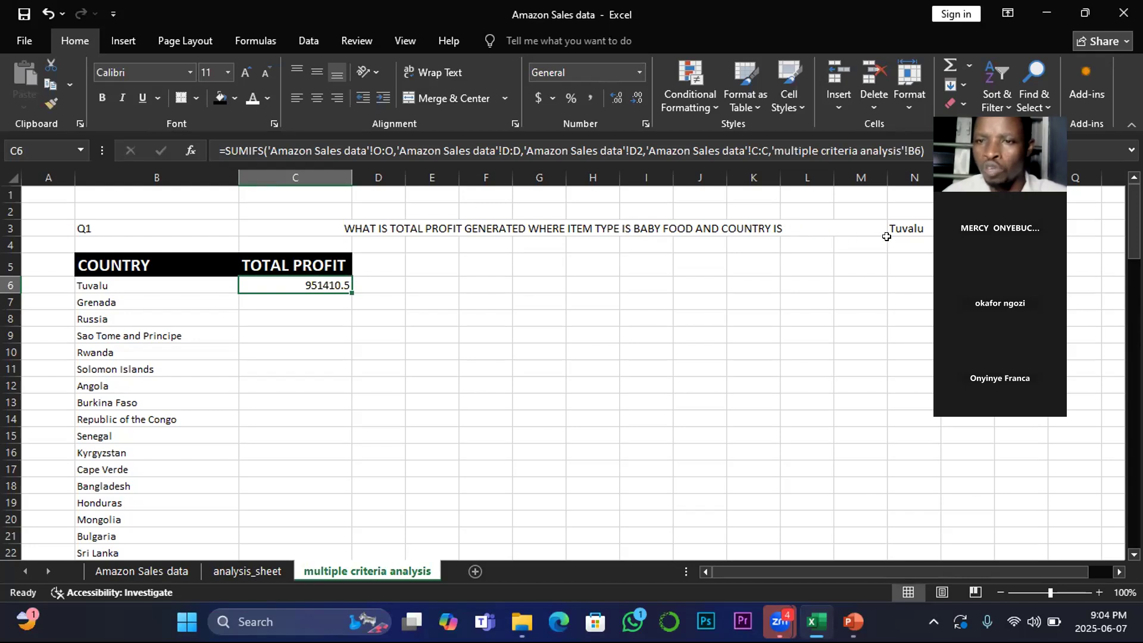
double_click(349, 291)
scroll(279, 385, "down", 4)
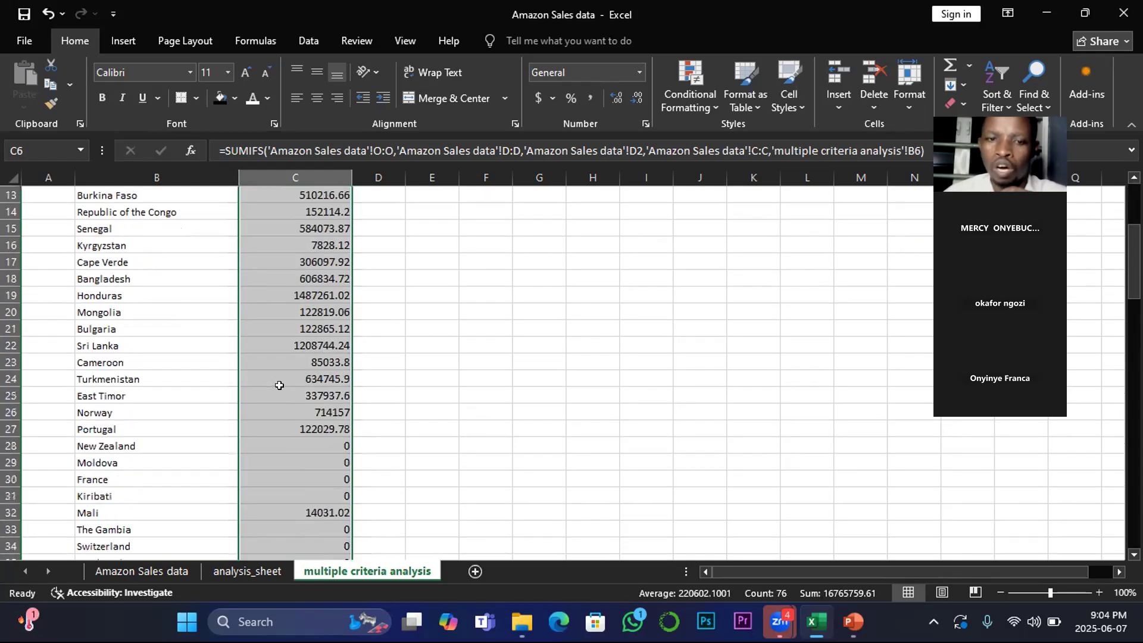
scroll(279, 385, "down", 7)
scroll(279, 386, "down", 6)
scroll(280, 385, "down", 4)
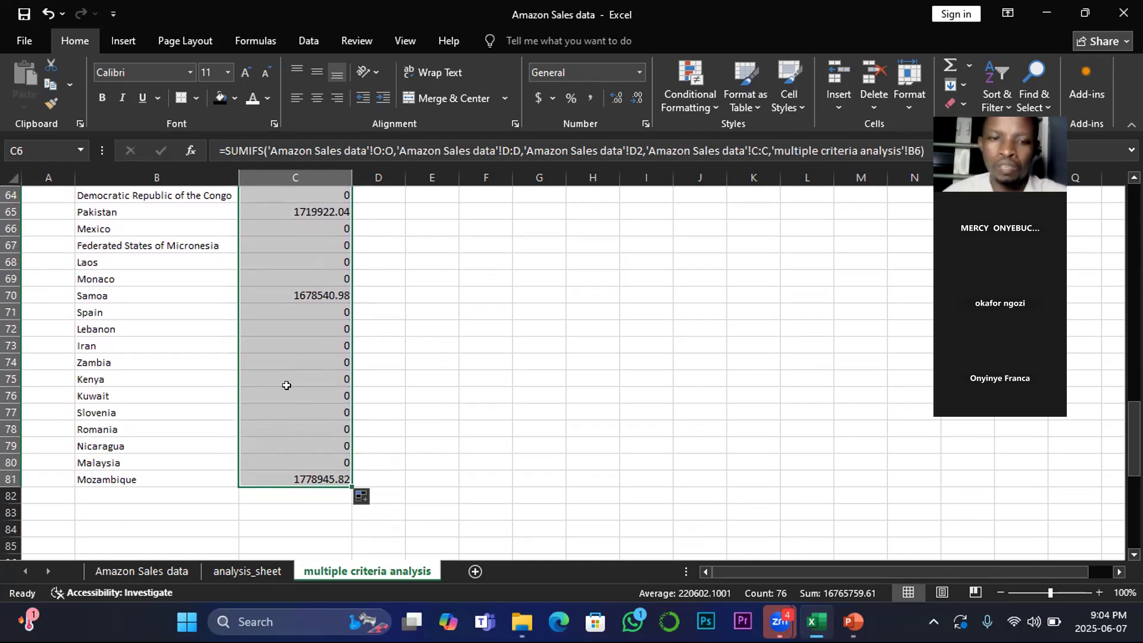
scroll(286, 385, "up", 11)
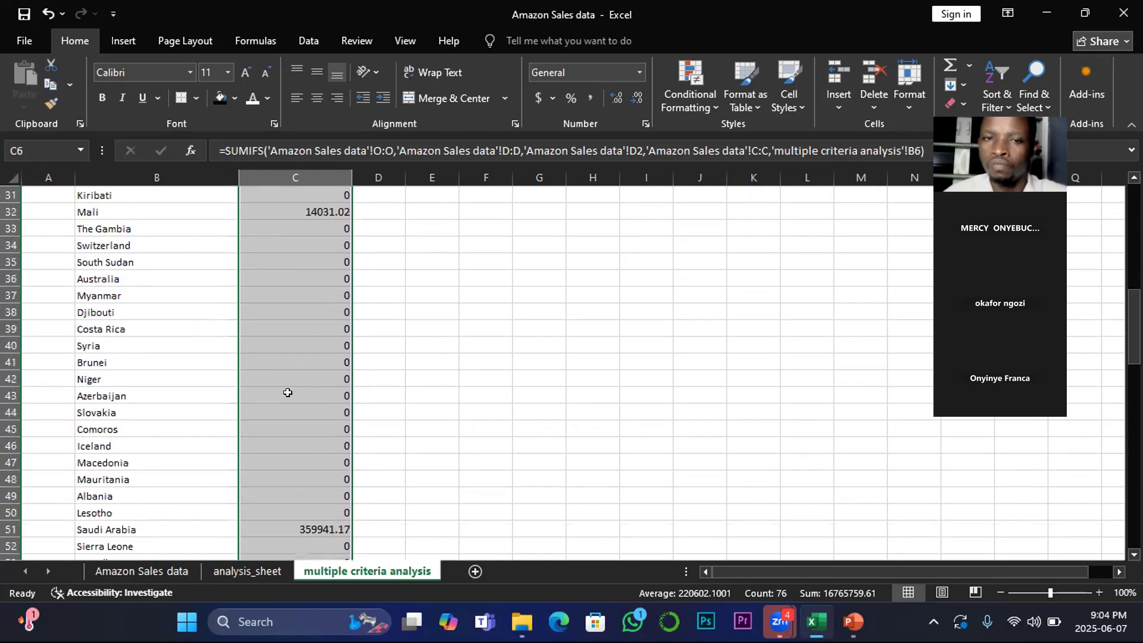
scroll(288, 392, "up", 10)
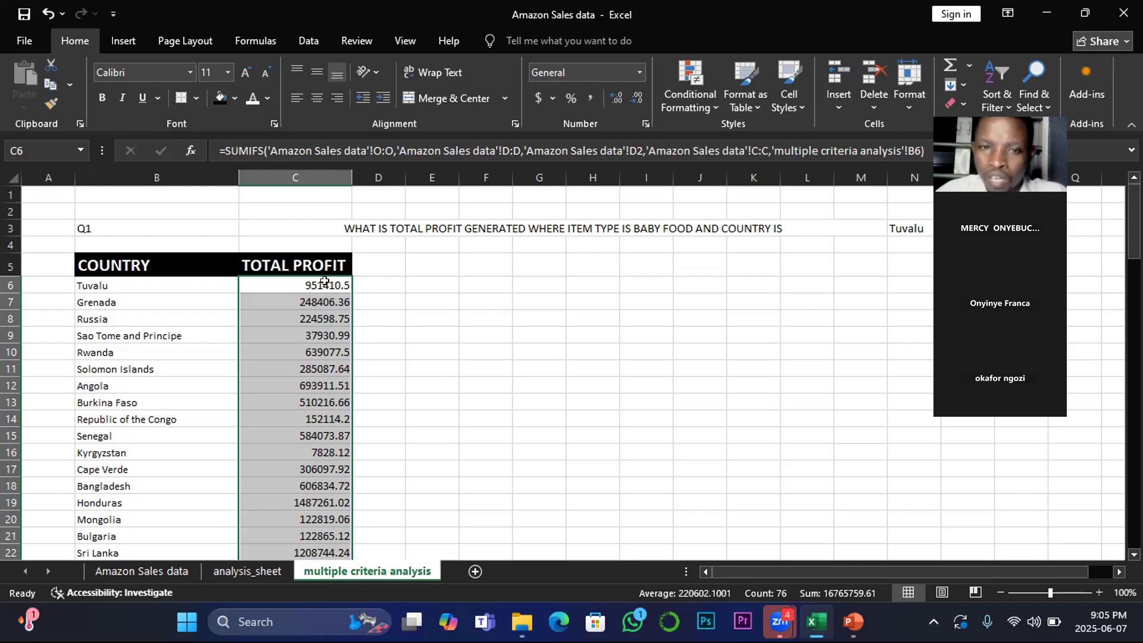
Step: Compare the copied formulas' Item_Type cell references with the source sheet's Item_Type entries
left_click(156, 581)
left_click(169, 290)
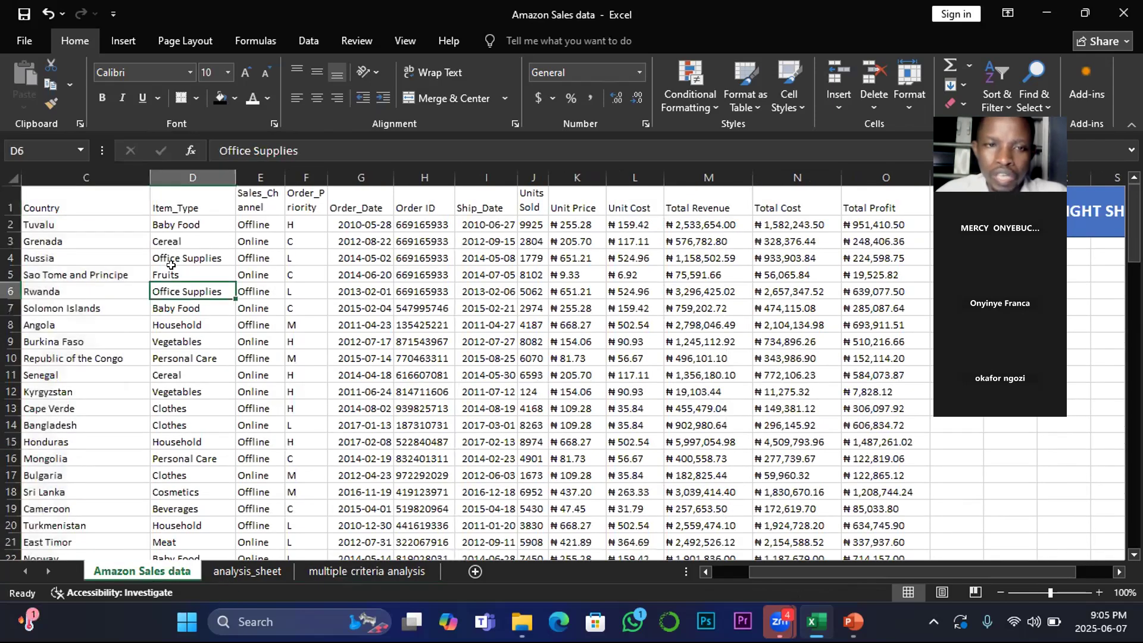
left_click(178, 219)
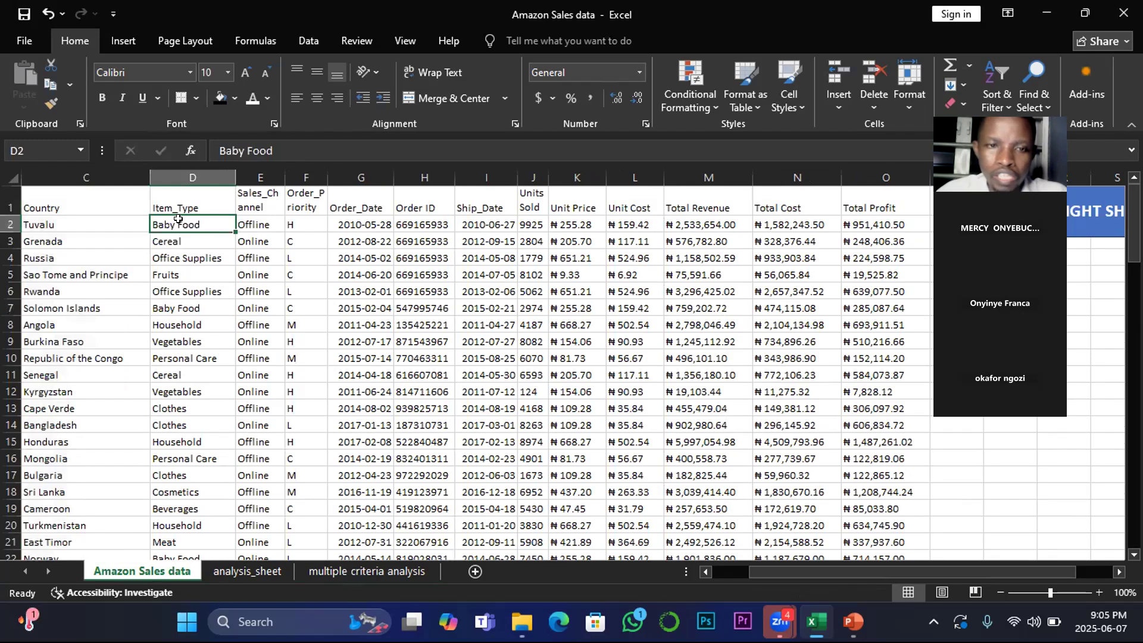
left_click(173, 307)
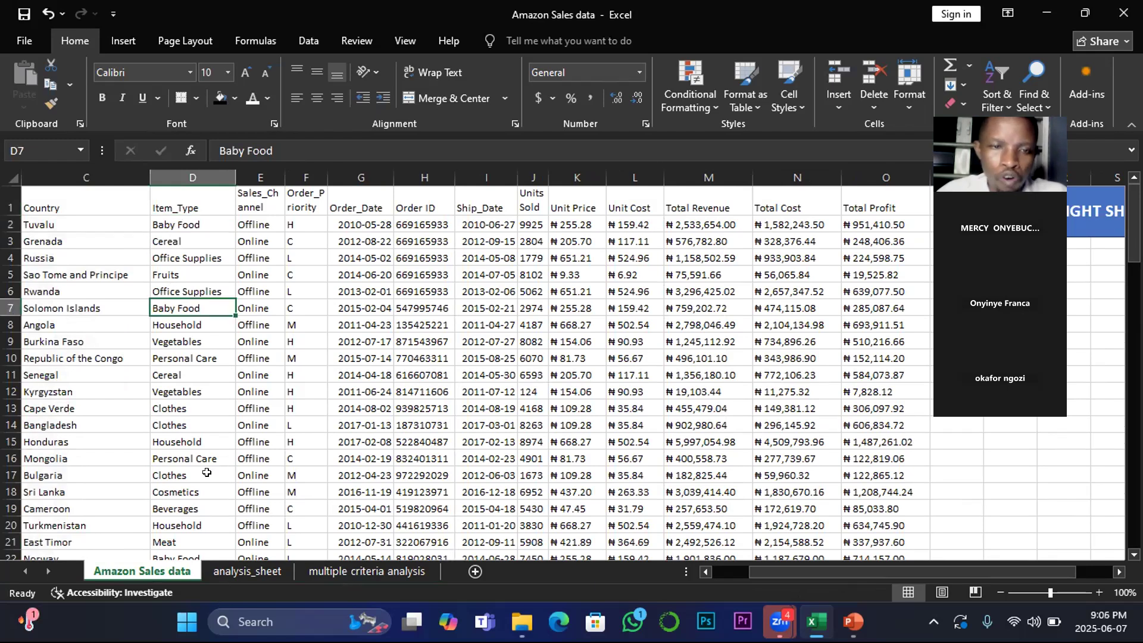
left_click(164, 224)
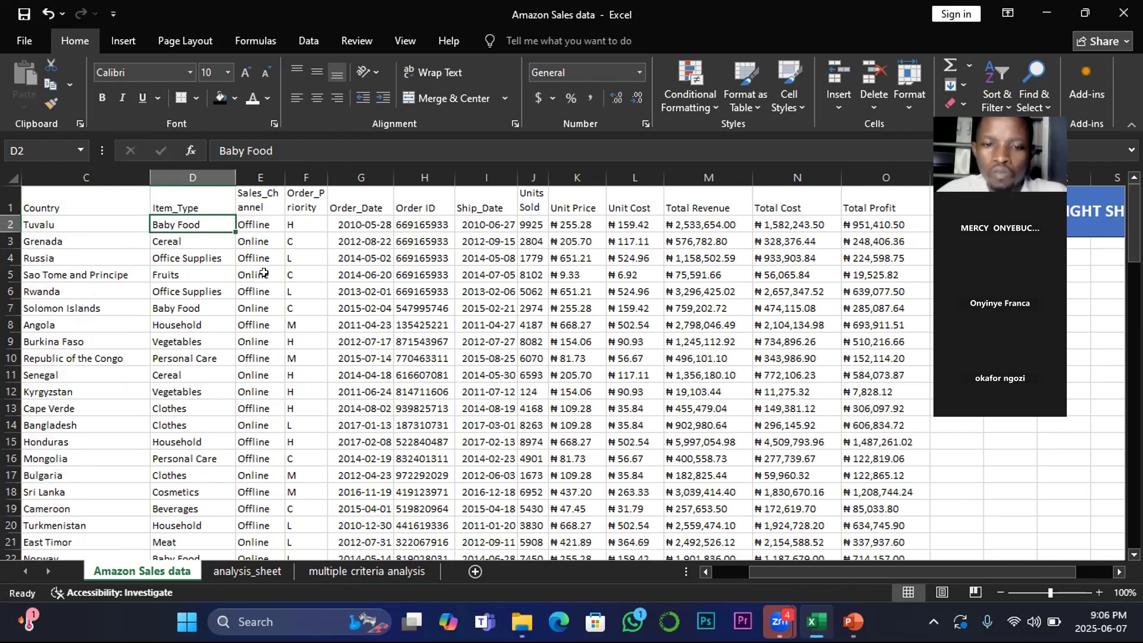
left_click(366, 571)
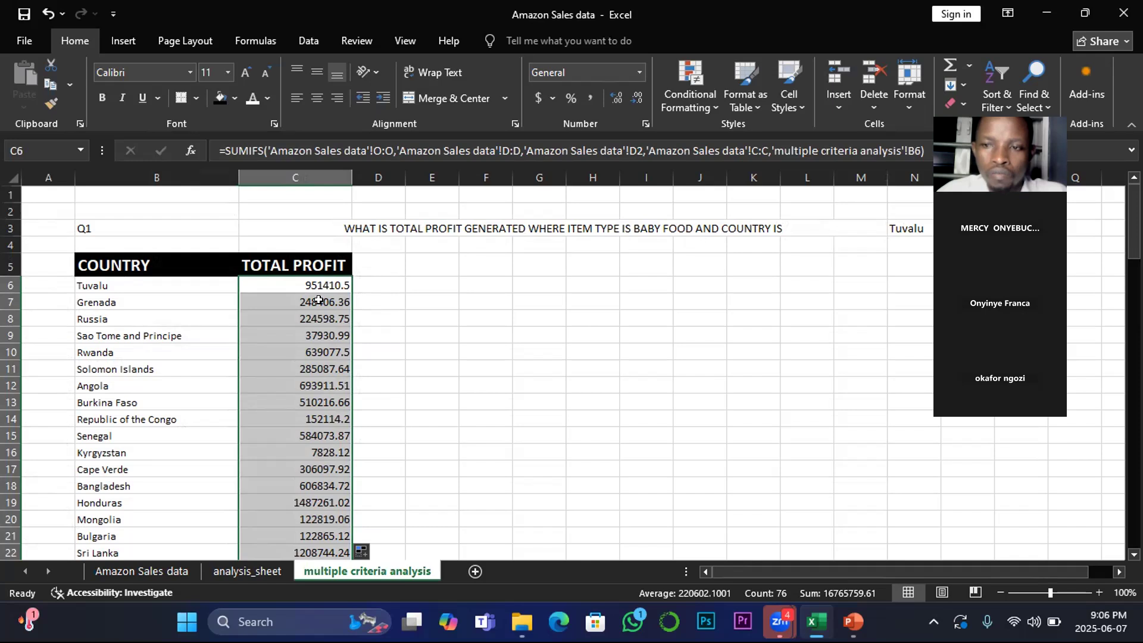
left_click(319, 301)
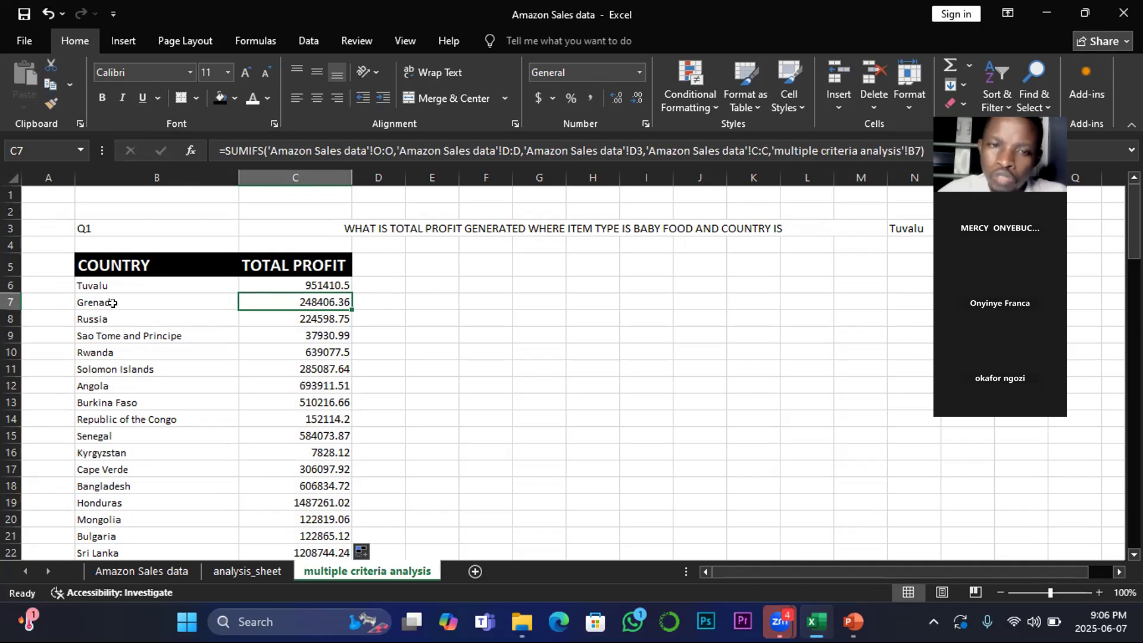
left_click(322, 319)
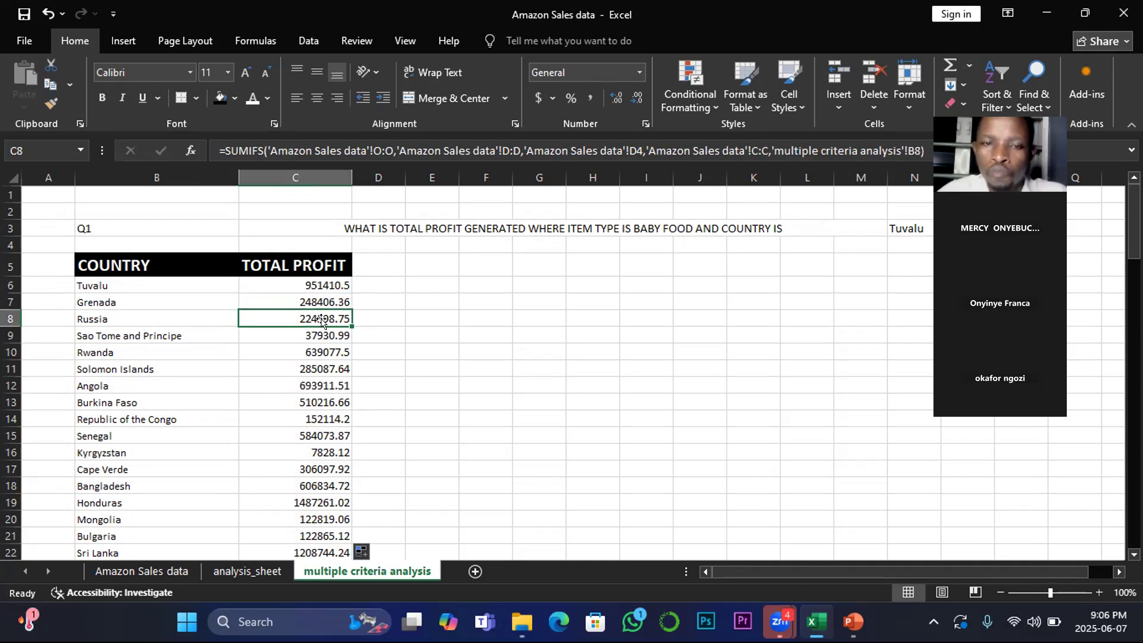
left_click(99, 320)
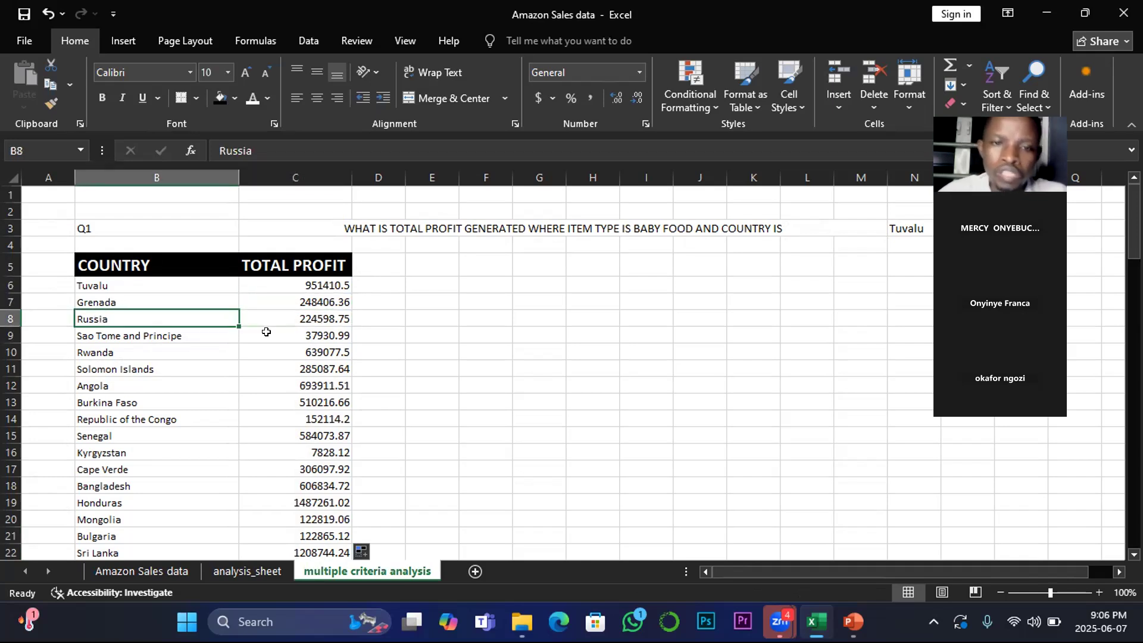
left_click(329, 335)
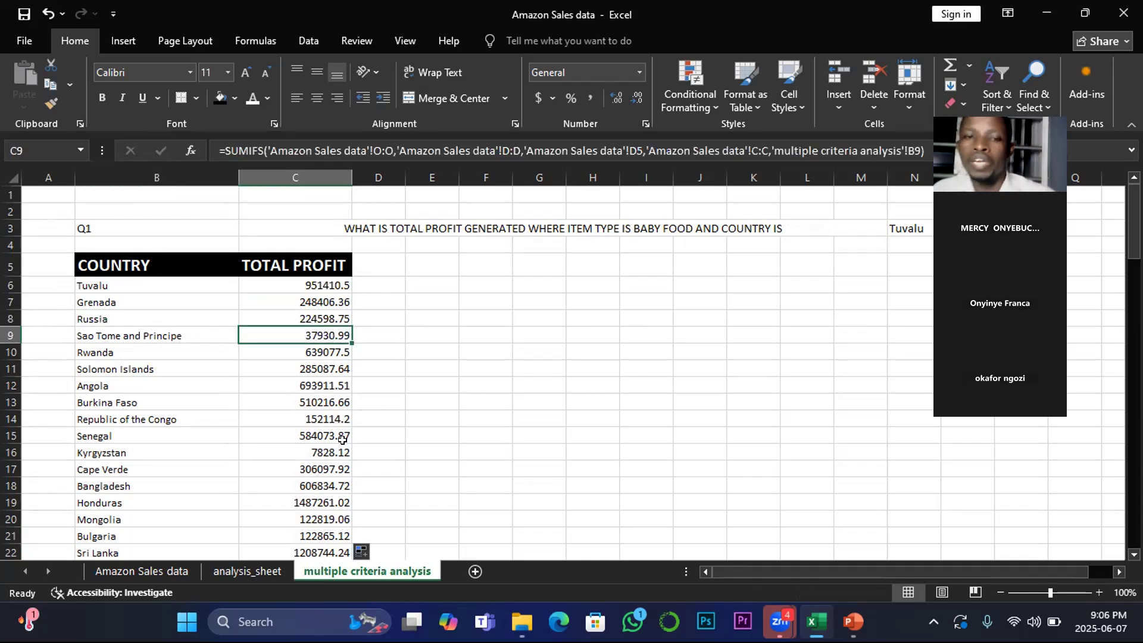
scroll(342, 440, "down", 1)
scroll(104, 278, "up", 1)
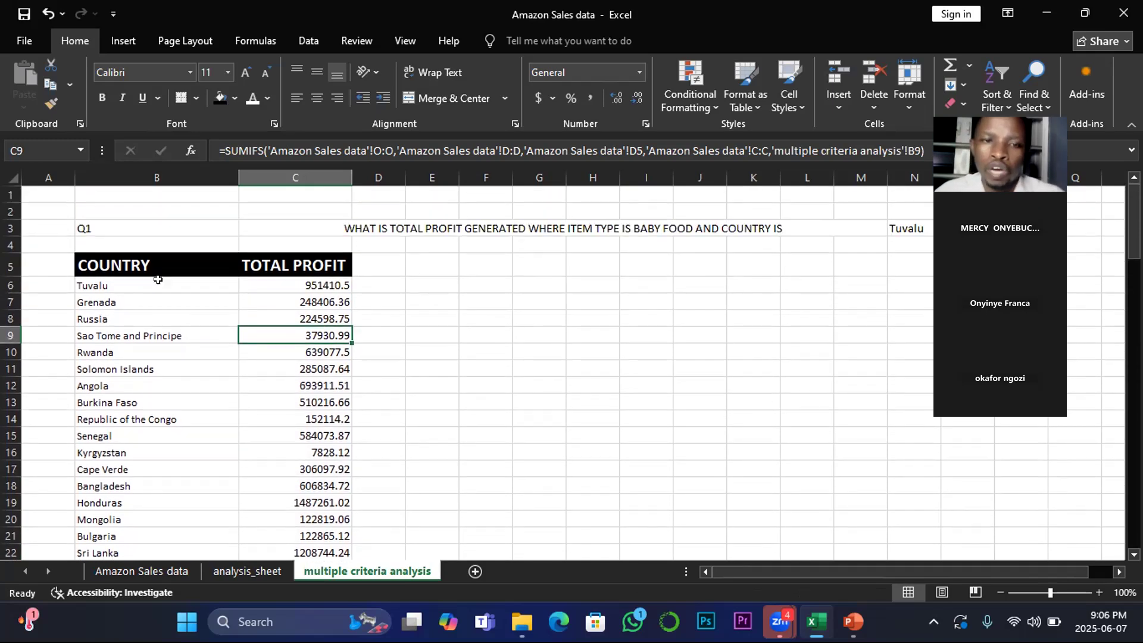
Step: Insert a recommended Pareto chart from the COUNTRY and TOTAL PROFIT table B5:C81
left_click_drag(98, 274, 297, 505)
left_click(241, 334)
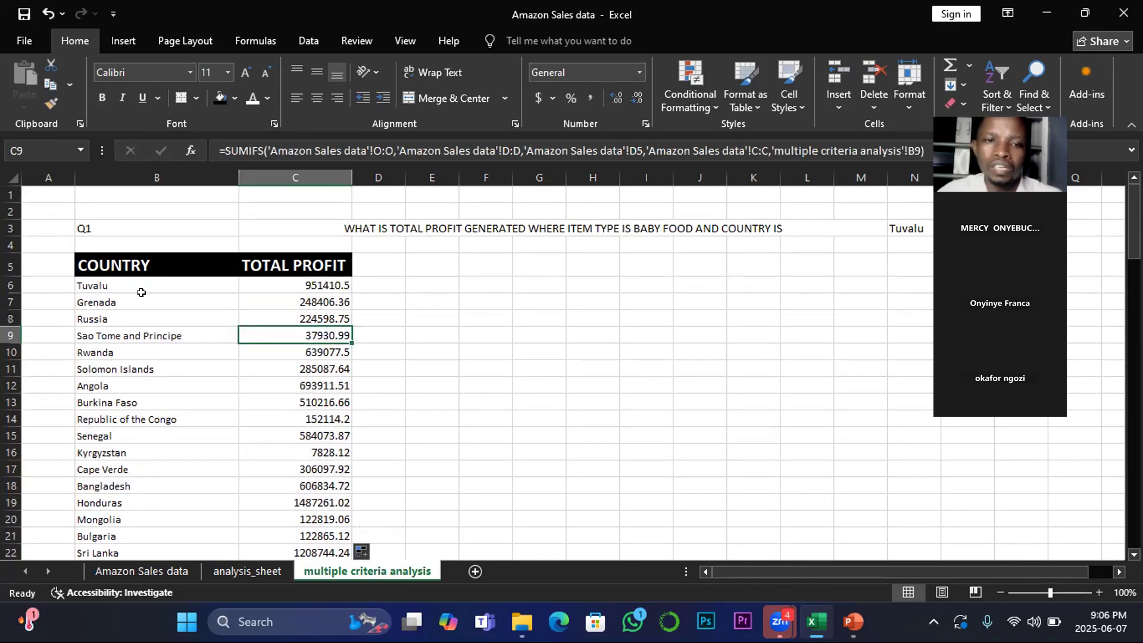
left_click(84, 262)
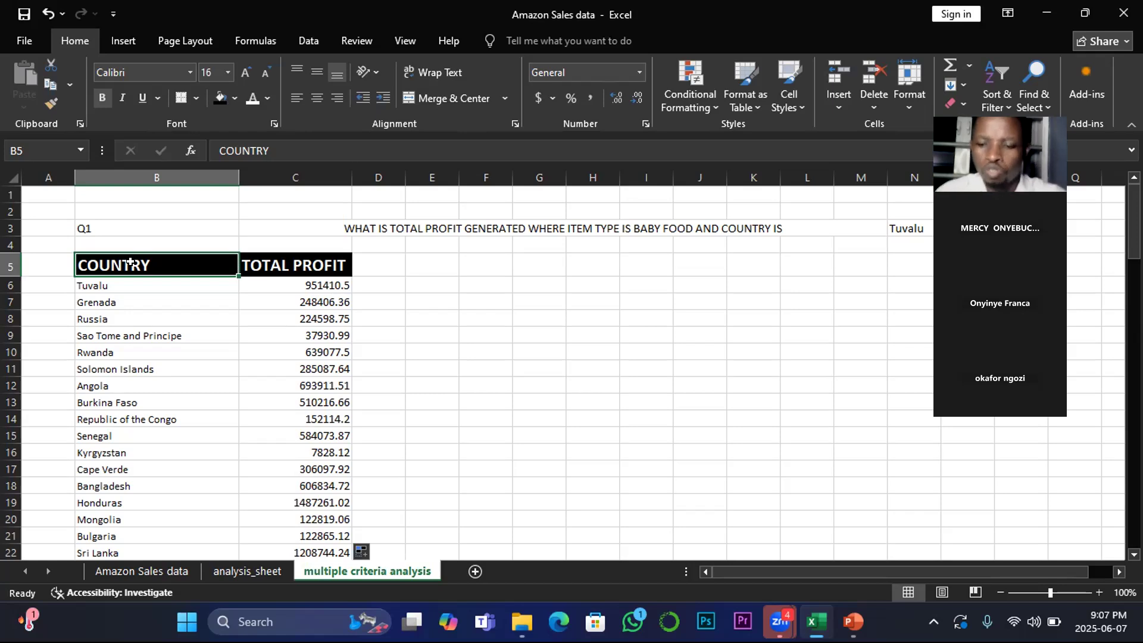
key("shift+Right")
key("shift+Down")
key("shift+Down")
key("shift+Down")
key("shift+Down")
key("shift+Down")
key("shift+Down")
key("shift+Down")
key("shift+Down")
key("shift+Down")
key("shift+Down")
key("shift+Down")
key("shift+Down")
key("shift+Down")
key("shift+Down")
key("shift+Down")
key("shift+Down")
key("shift+Down")
key("shift+Down")
key("shift+Down")
key("shift+Down")
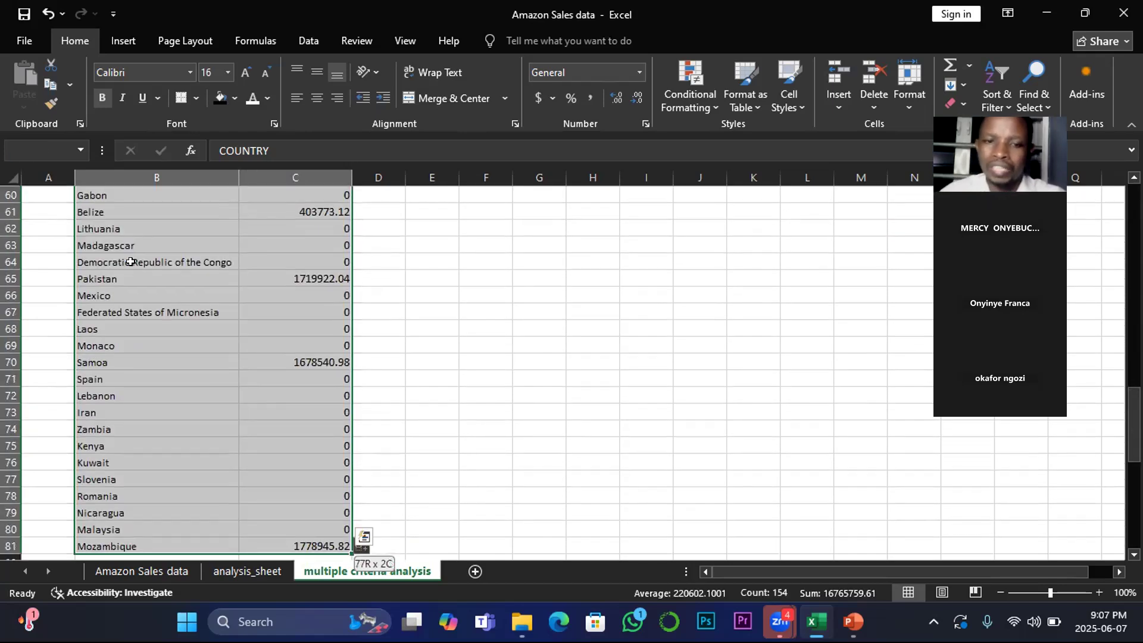
scroll(178, 254, "down", 2)
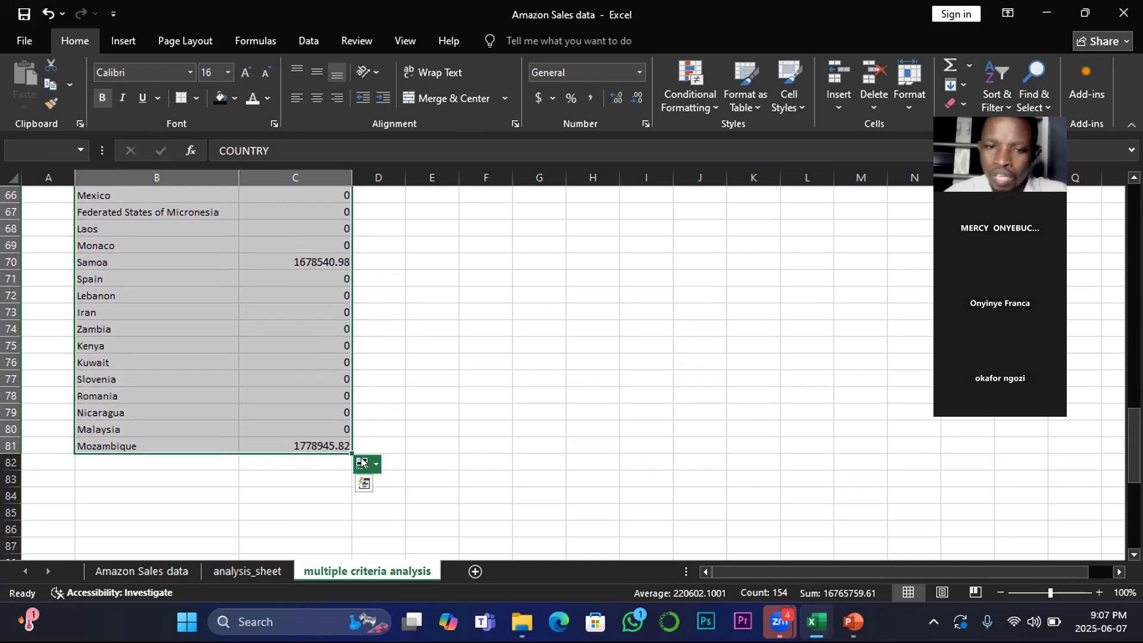
left_click(364, 483)
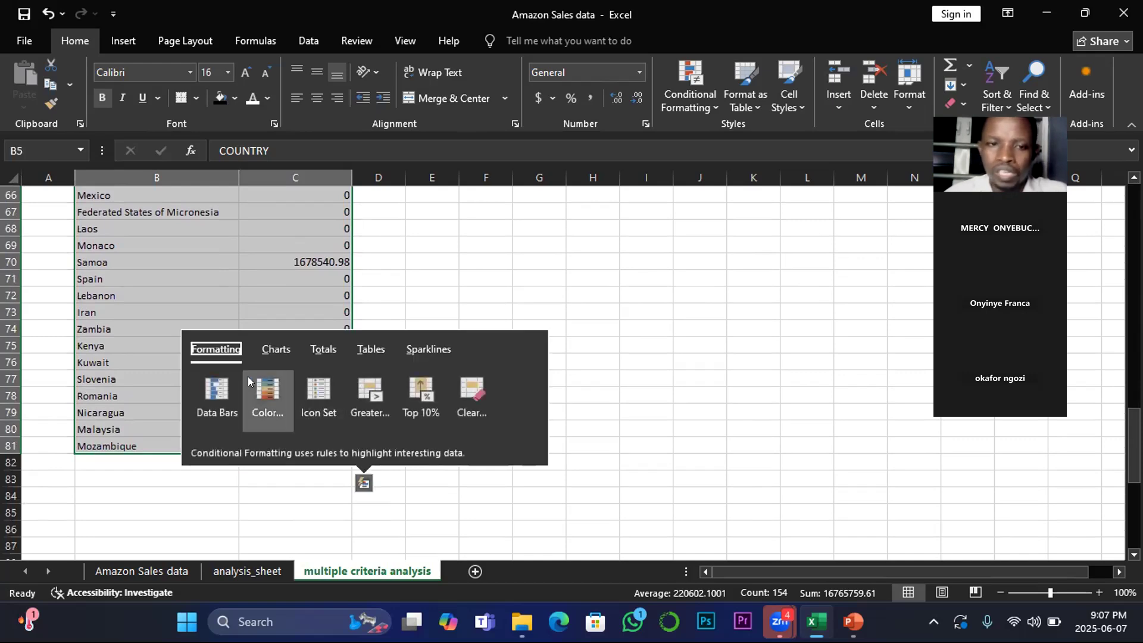
left_click(274, 349)
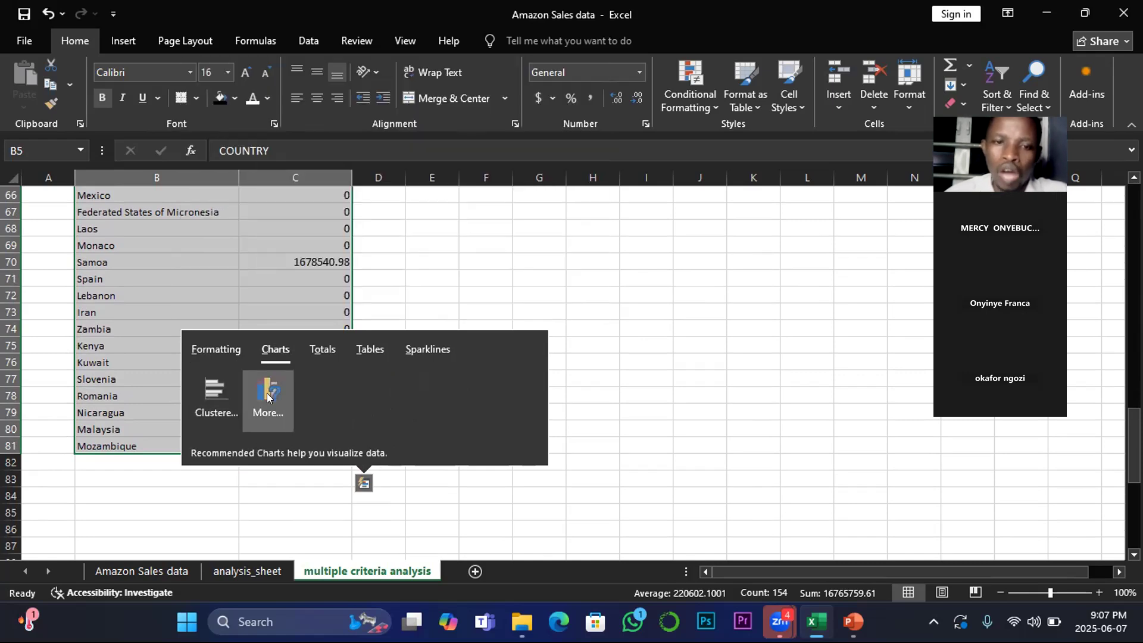
left_click(268, 396)
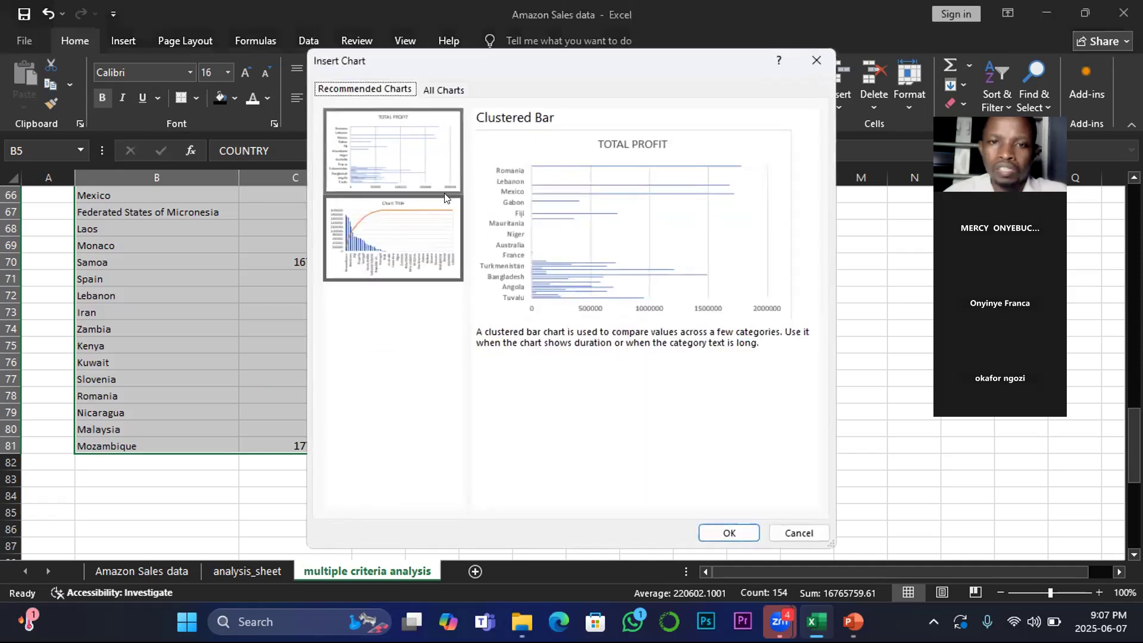
left_click(366, 235)
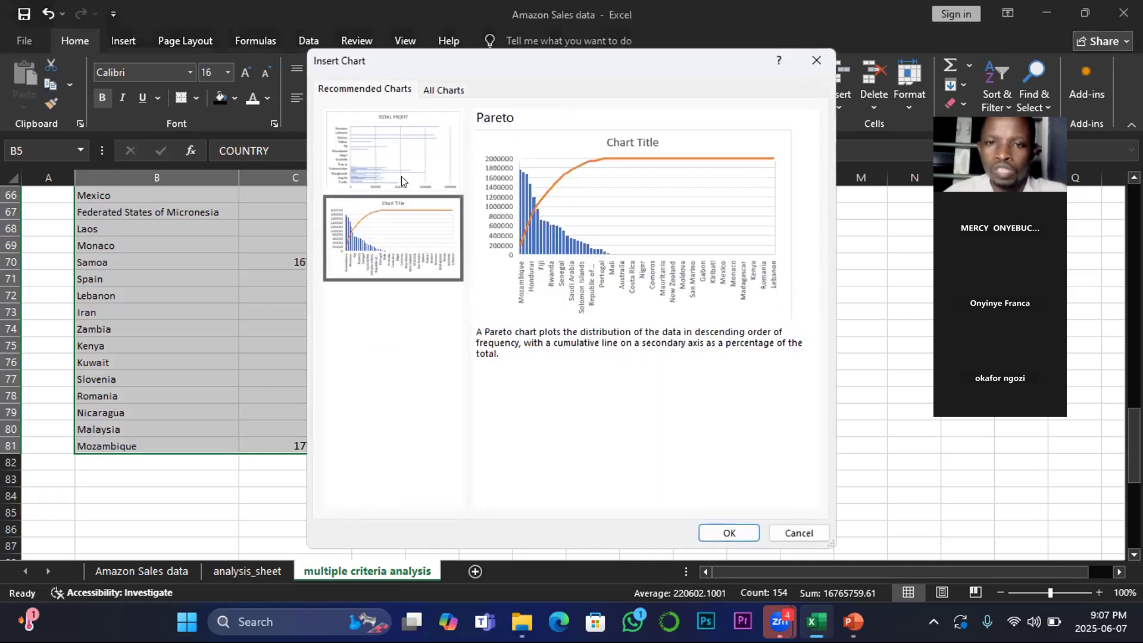
key("Return")
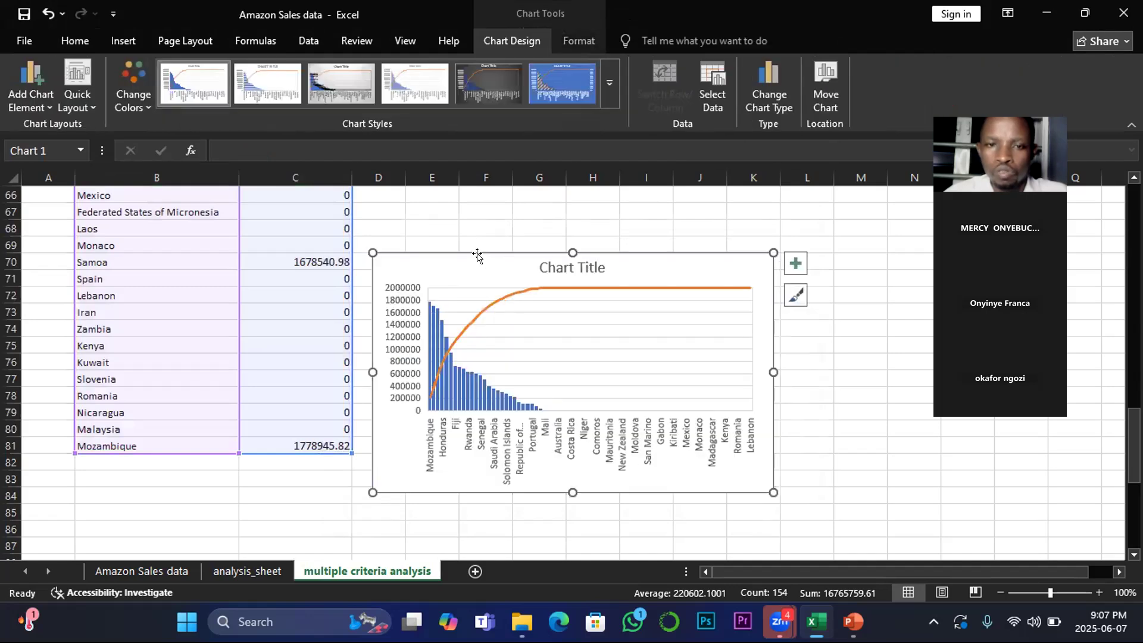
Step: Move the Pareto chart up beside the table near rows 29 to 38
scroll(476, 259, "up", 2)
left_click_drag(477, 339, 478, 239)
scroll(479, 262, "up", 4)
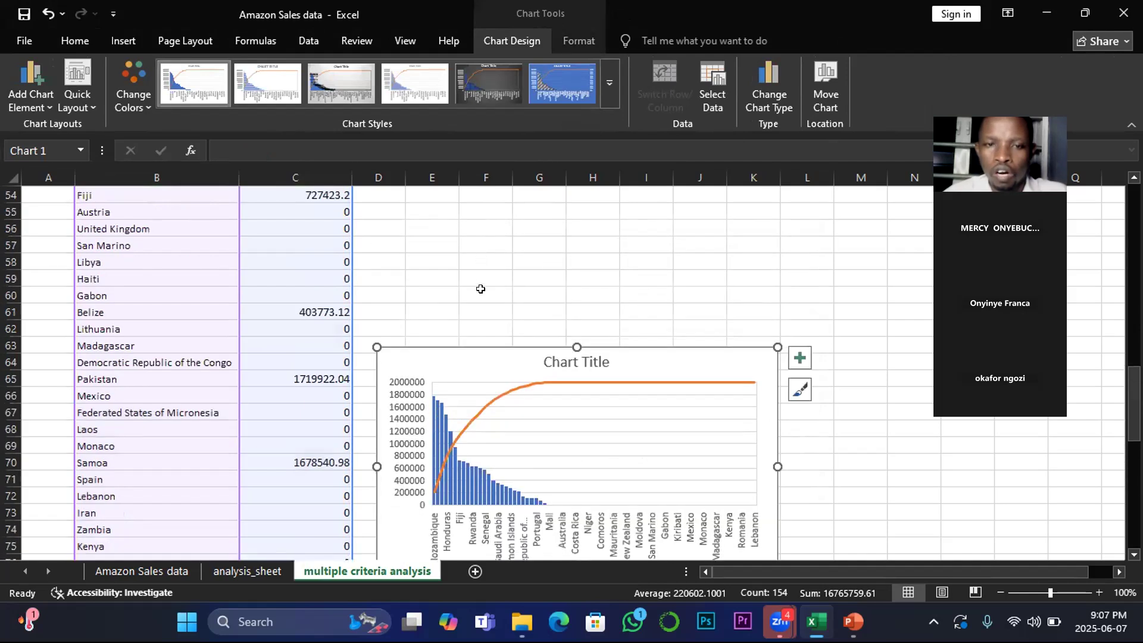
left_click_drag(477, 444, 470, 187)
scroll(474, 222, "up", 3)
scroll(466, 264, "up", 3)
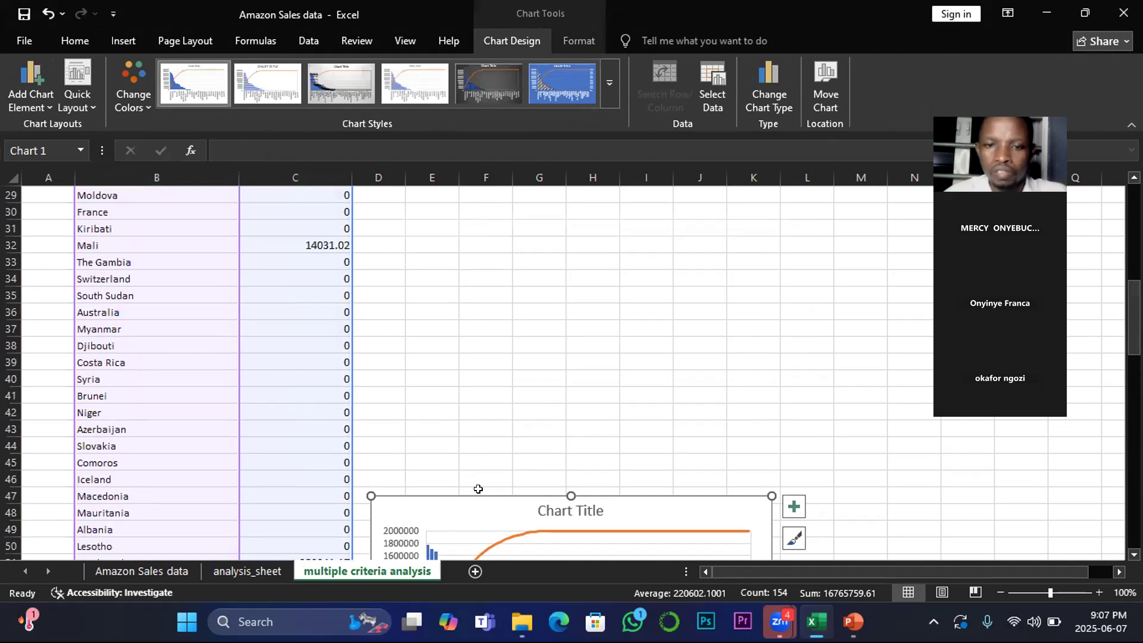
left_click_drag(477, 493, 460, 236)
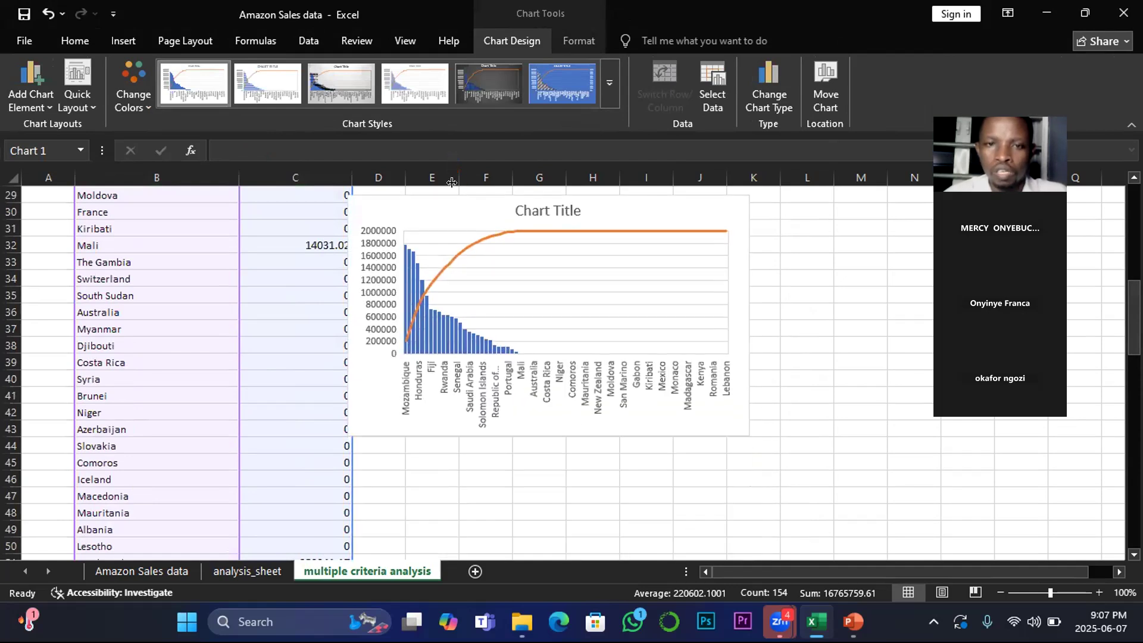
Step: Move the Pareto chart up so it sits beside the COUNTRY and TOTAL PROFIT table starting near row 6
scroll(448, 239, "up", 5)
scroll(449, 377, "down", 7)
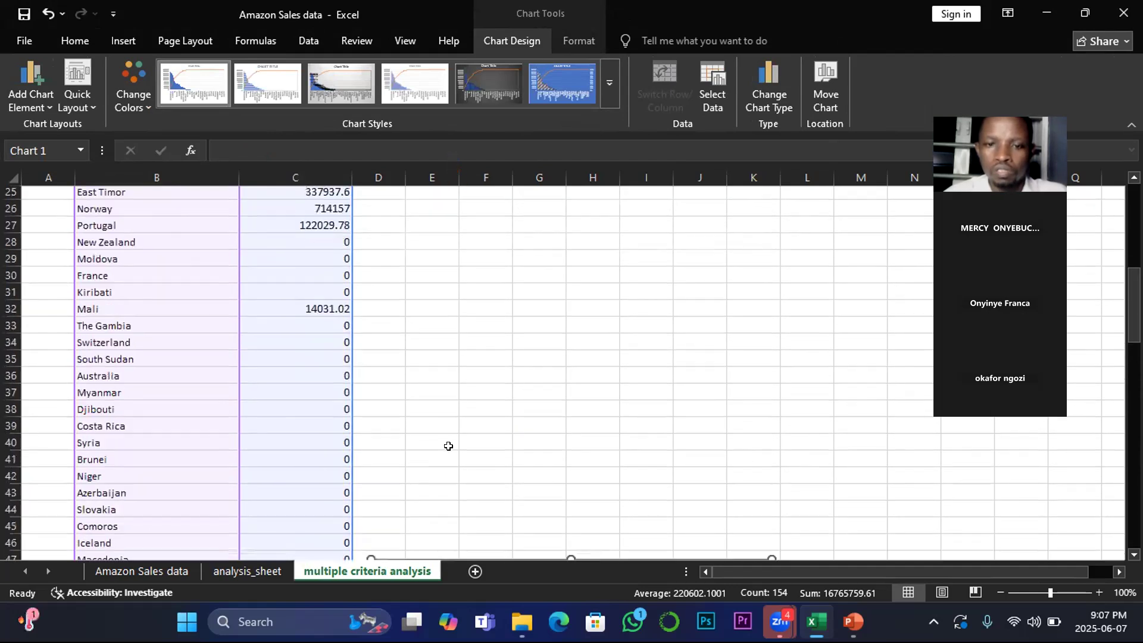
left_click_drag(433, 397, 434, 194)
scroll(431, 332, "up", 3)
left_click_drag(425, 349, 412, 226)
scroll(414, 304, "up", 3)
left_click_drag(414, 374, 411, 208)
scroll(416, 274, "up", 4)
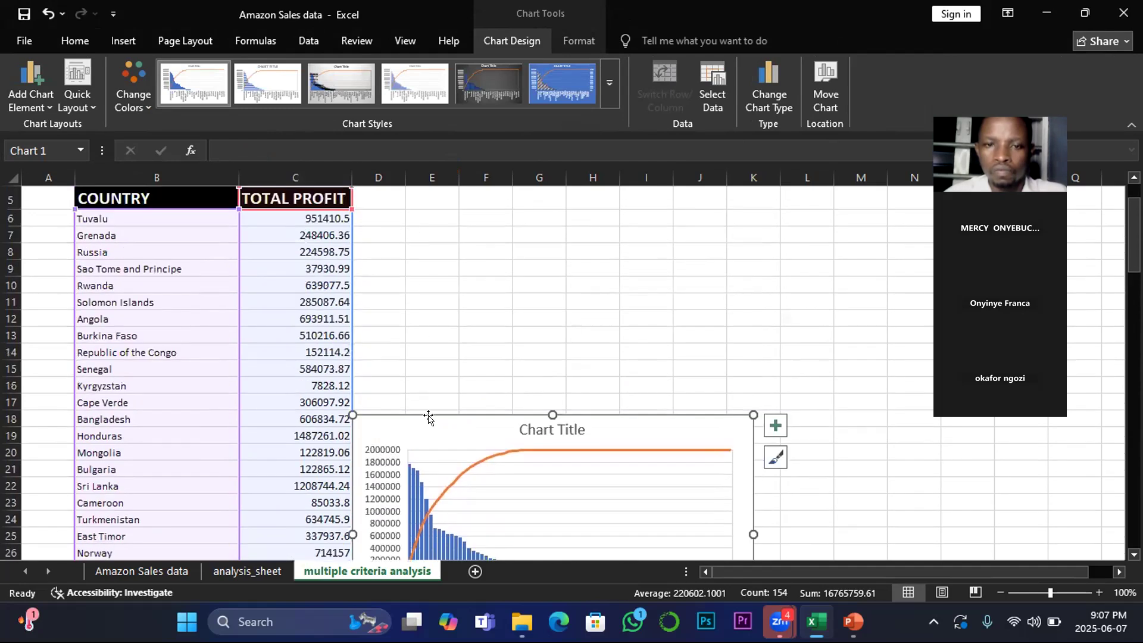
left_click_drag(429, 417, 447, 265)
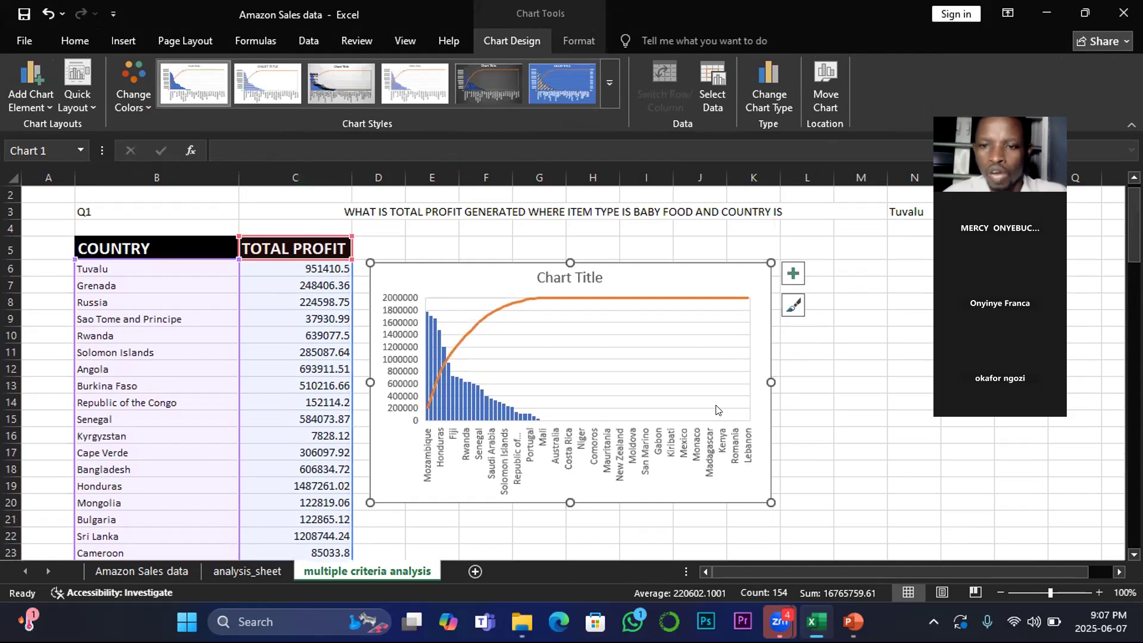
Step: Enlarge the Pareto chart to span roughly columns D to N beside the table
scroll(718, 410, "down", 1)
mouse_move(772, 487)
left_mouse_down()
mouse_move(840, 604)
mouse_move(880, 621)
left_mouse_up()
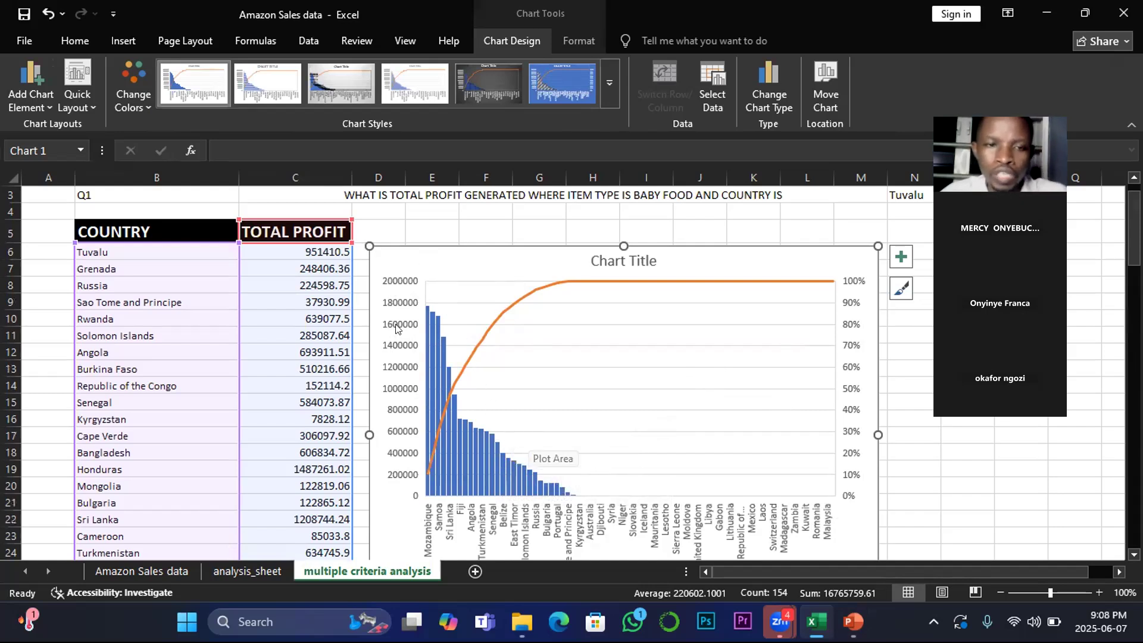
left_click_drag(743, 255, 749, 235)
left_click_drag(880, 410, 920, 411)
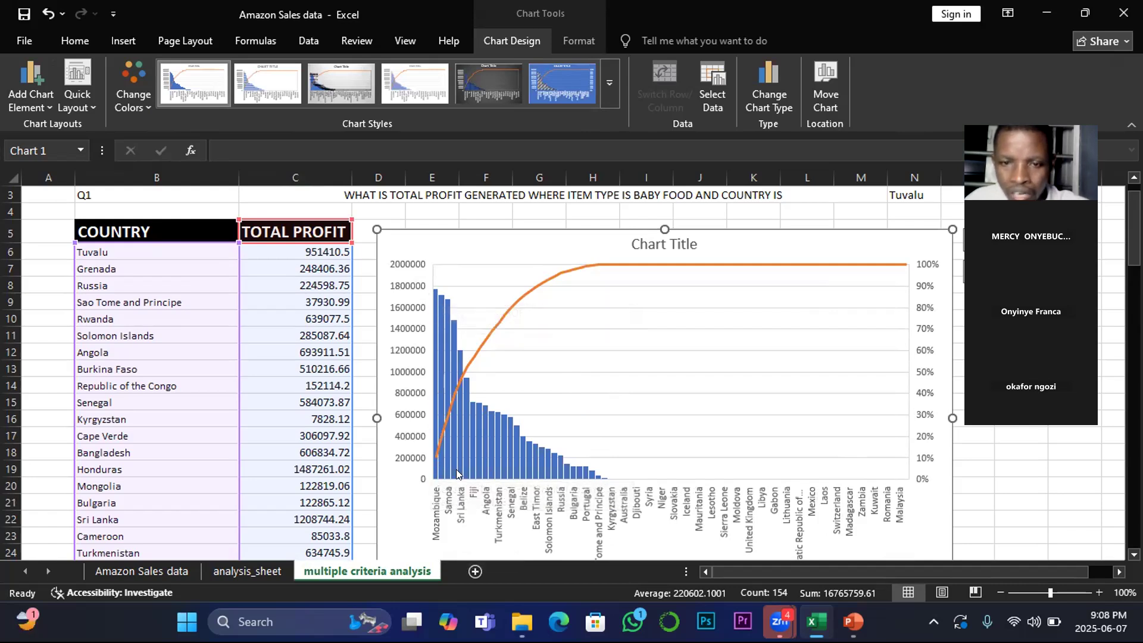
mouse_move(468, 451)
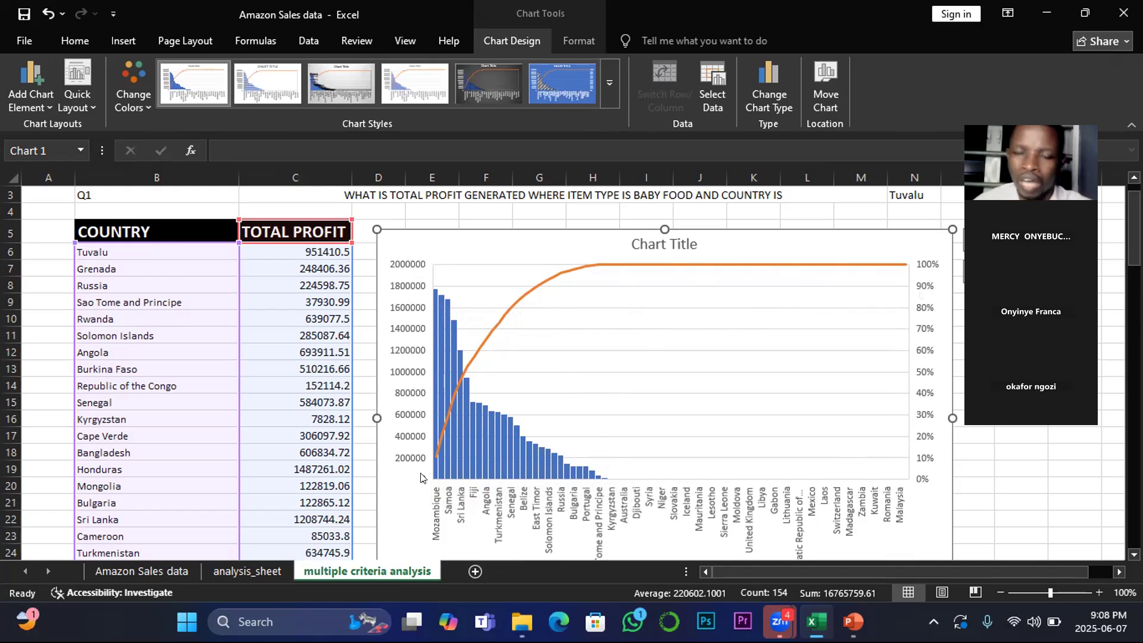
scroll(421, 476, "down", 1)
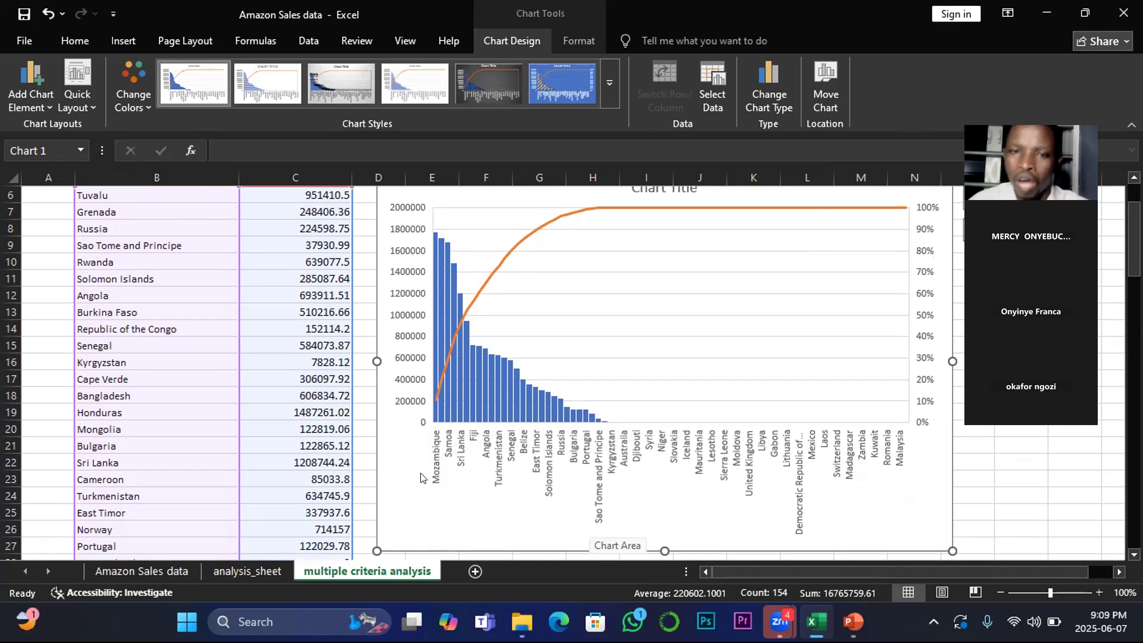
scroll(421, 477, "up", 2)
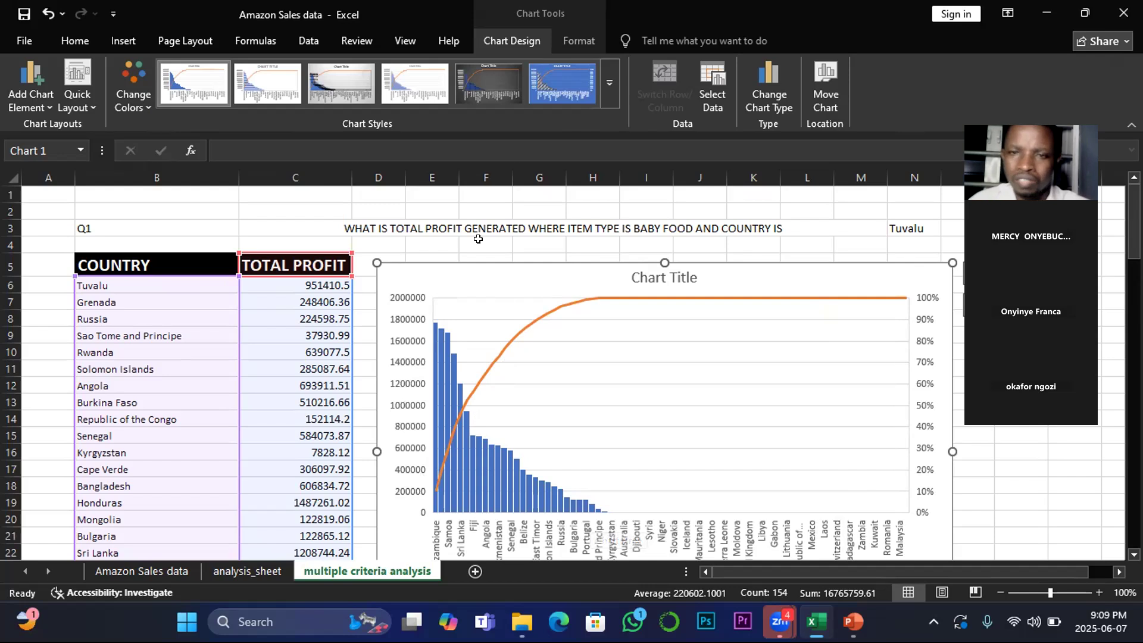
Step: Format the Q1 question row B3:M3 with black fill and white font
left_click(357, 223)
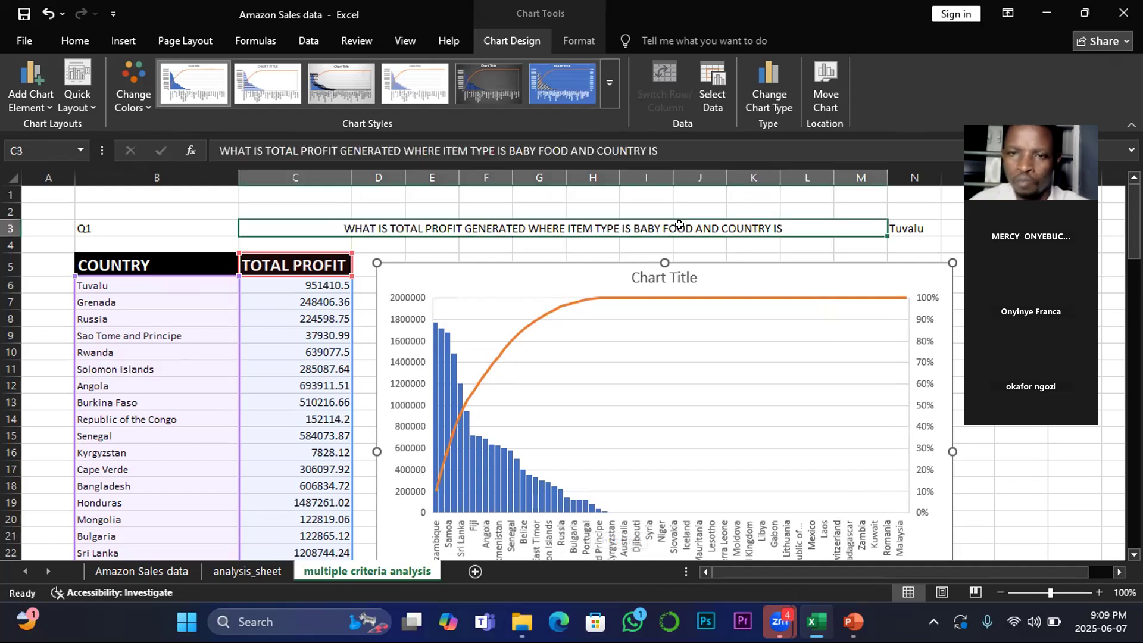
left_click(101, 99)
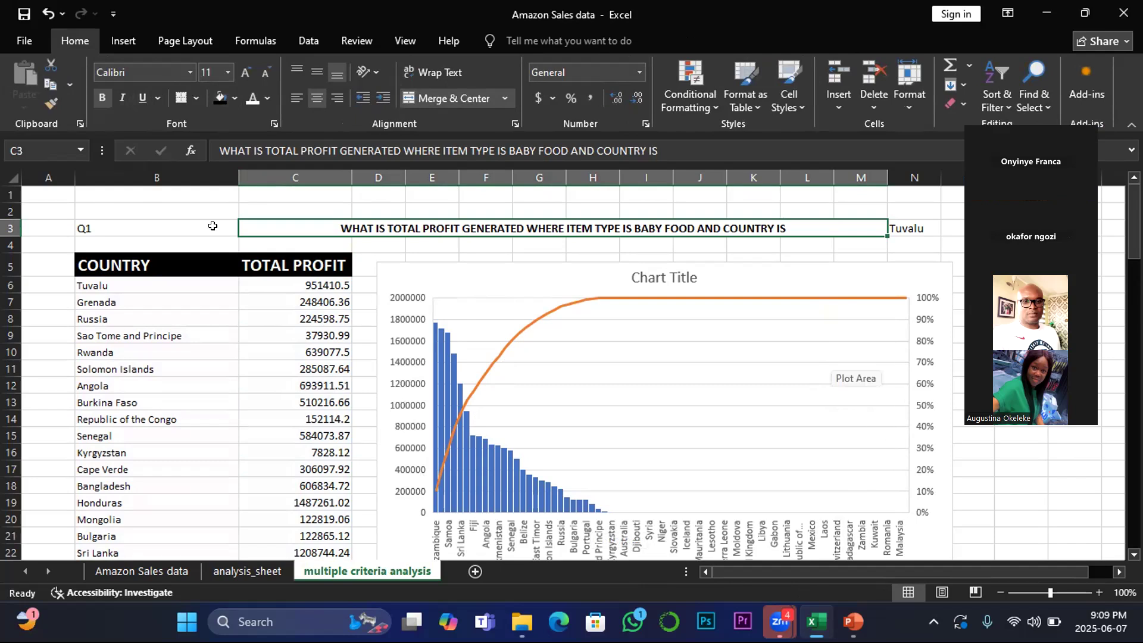
left_click_drag(88, 227, 634, 224)
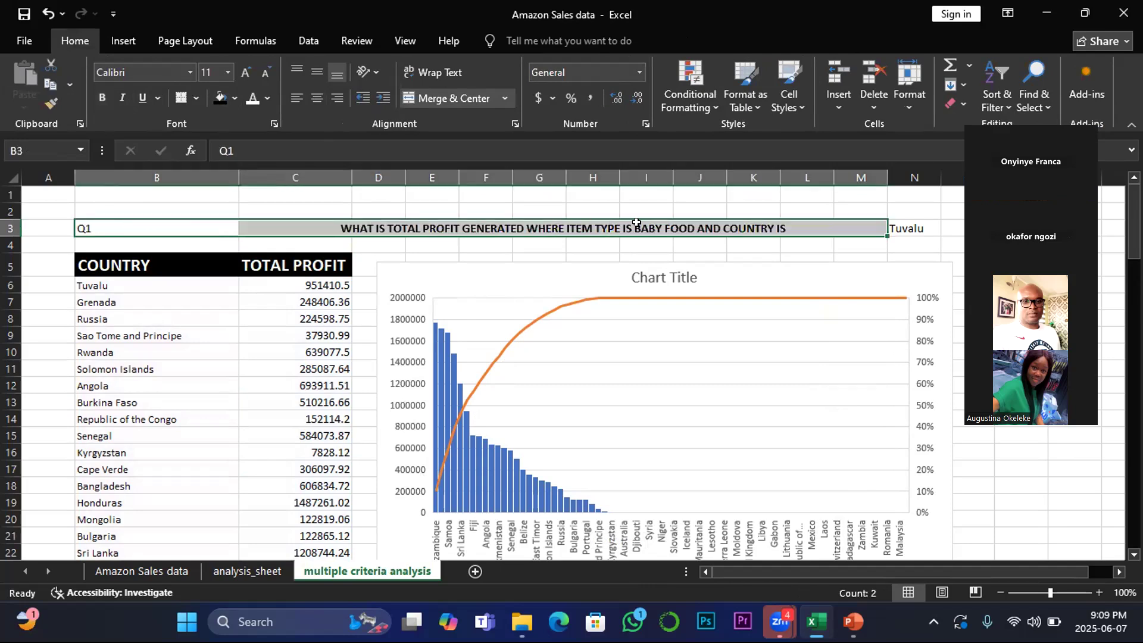
left_click(220, 98)
left_click(267, 99)
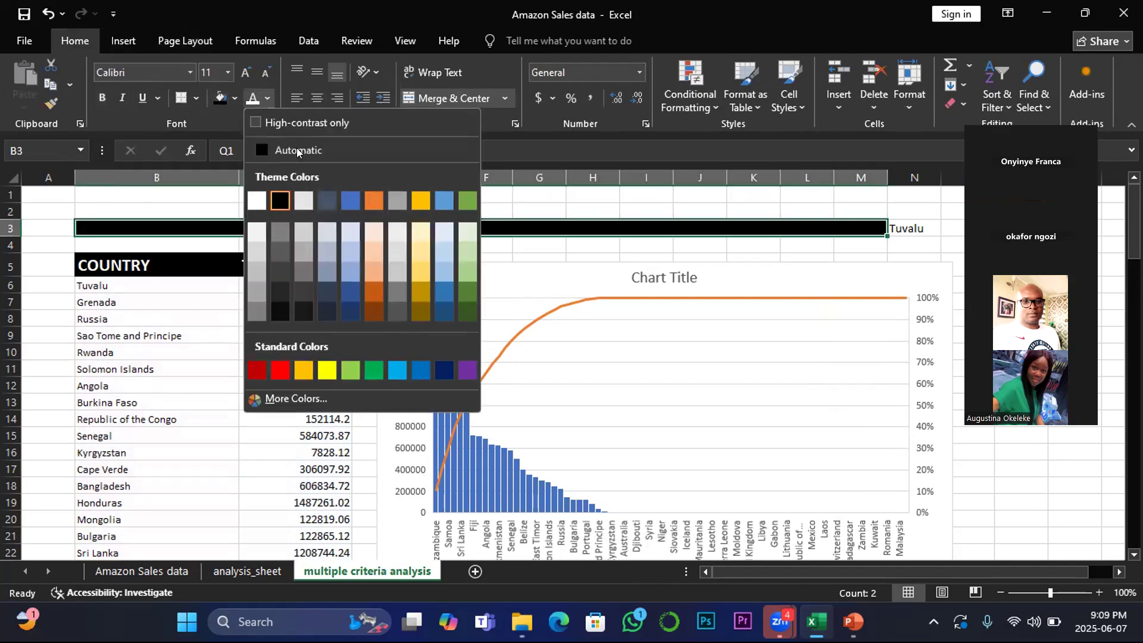
left_click(257, 202)
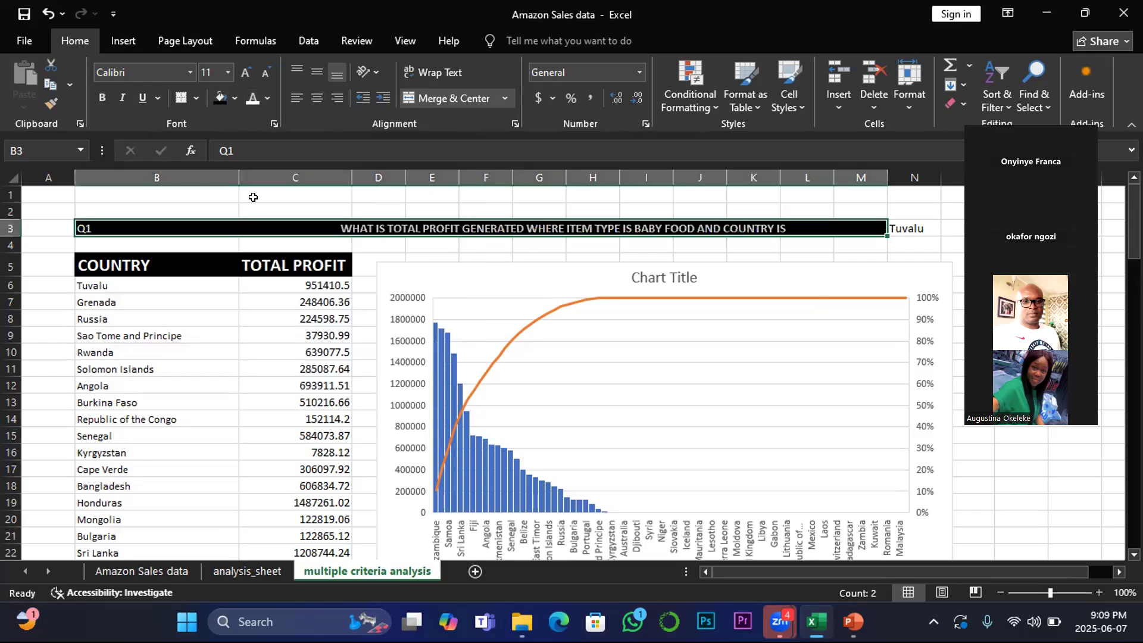
Step: Extend the black fill and white font across C3:N3 so the Tuvalu cell is included
left_click(365, 247)
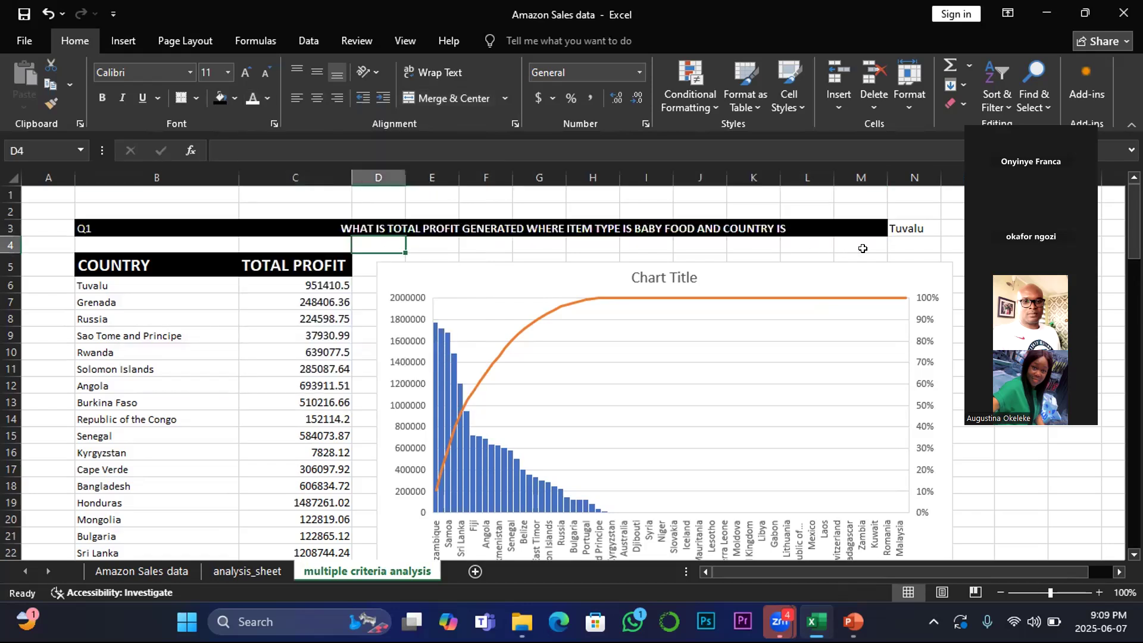
left_click(909, 223)
left_click_drag(910, 223, 298, 228)
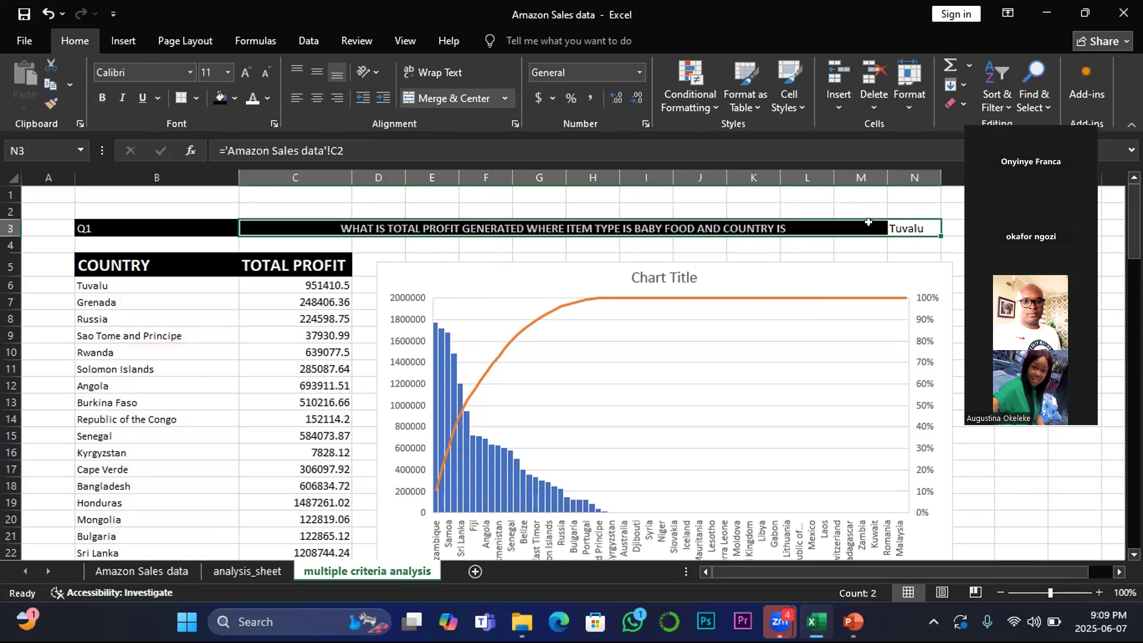
left_click(234, 99)
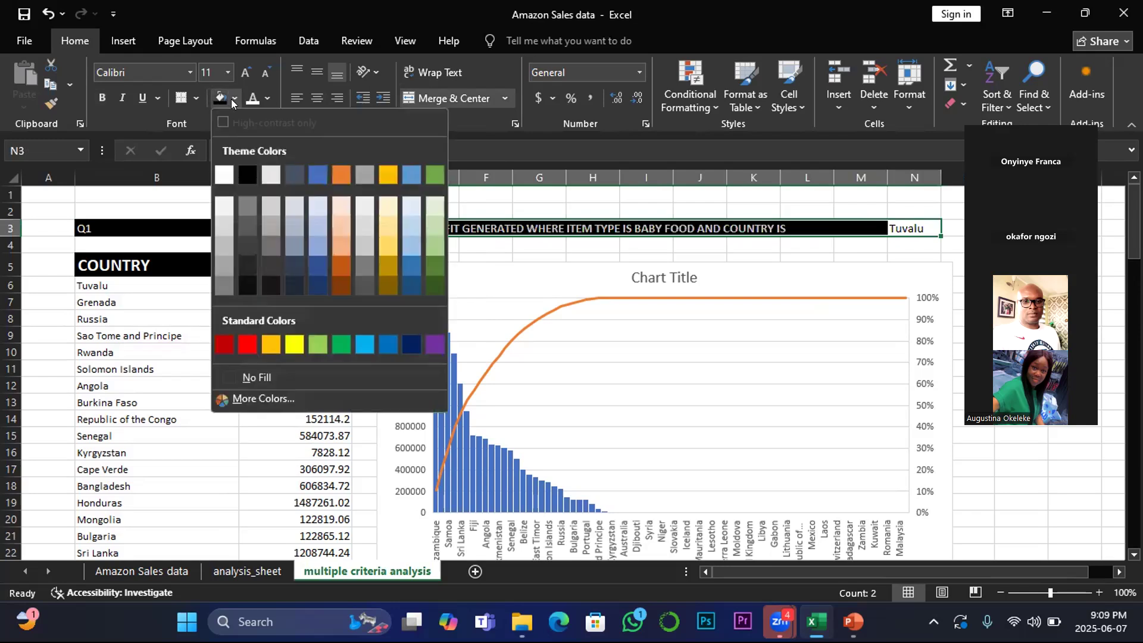
left_click(247, 177)
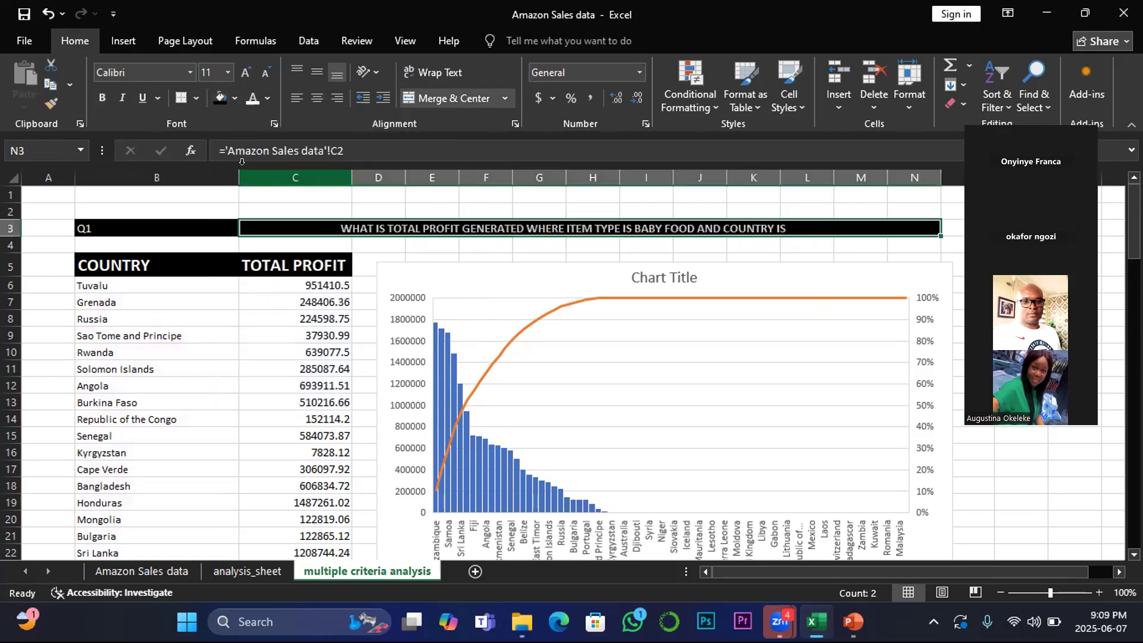
left_click(249, 99)
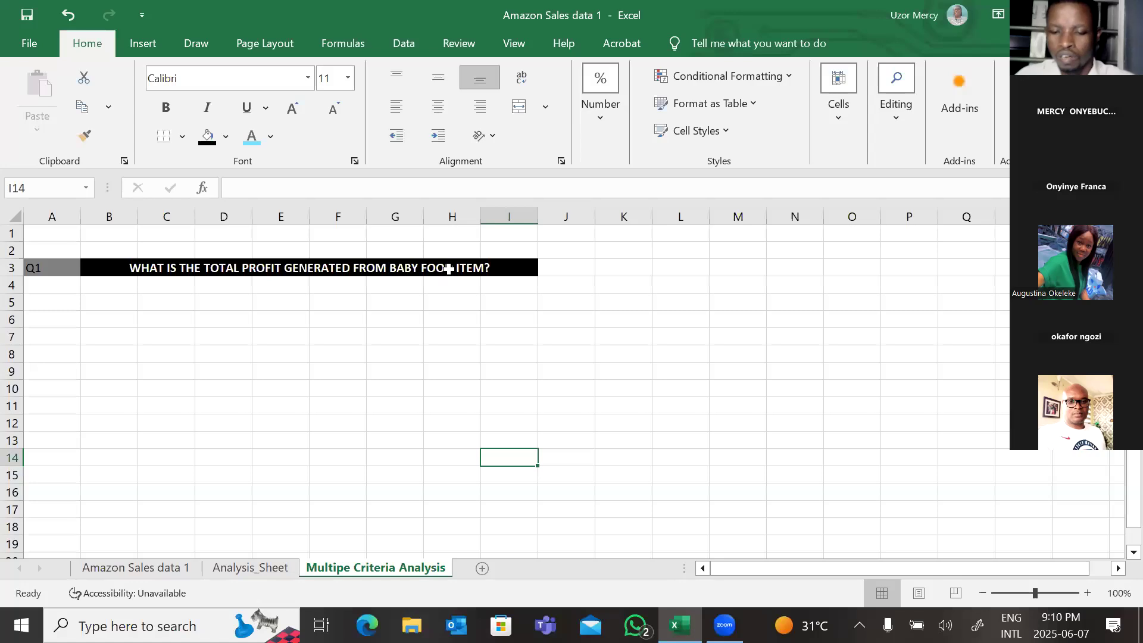
Step: Edit the Q1 question text in B3, trimming it back to 'WHAT IS THE TOTAL'
left_click(449, 269)
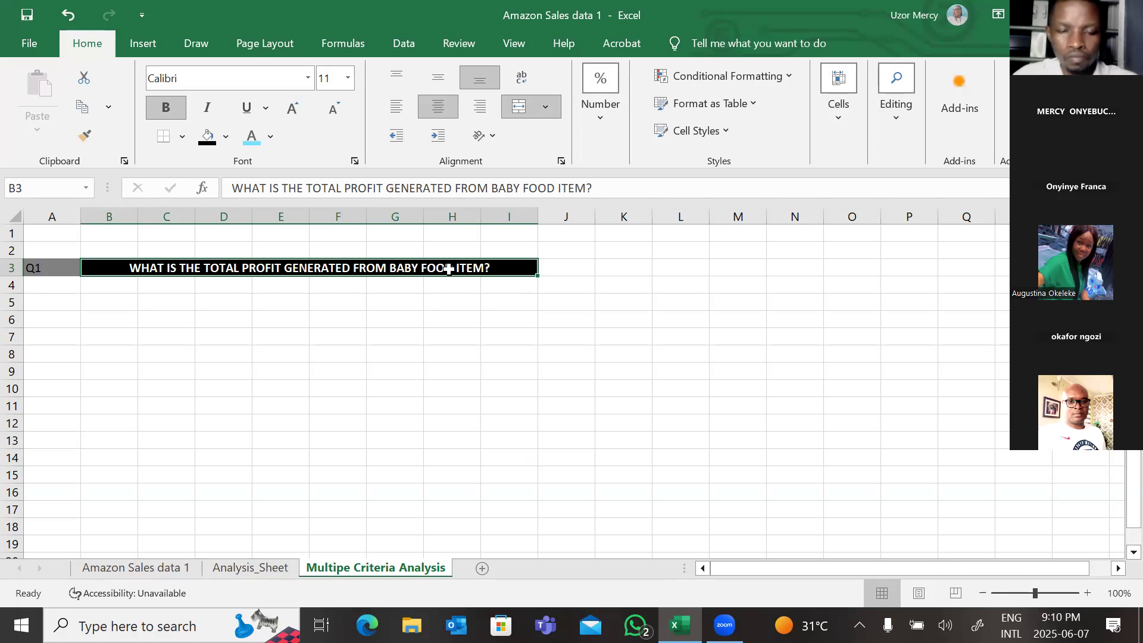
double_click(493, 269)
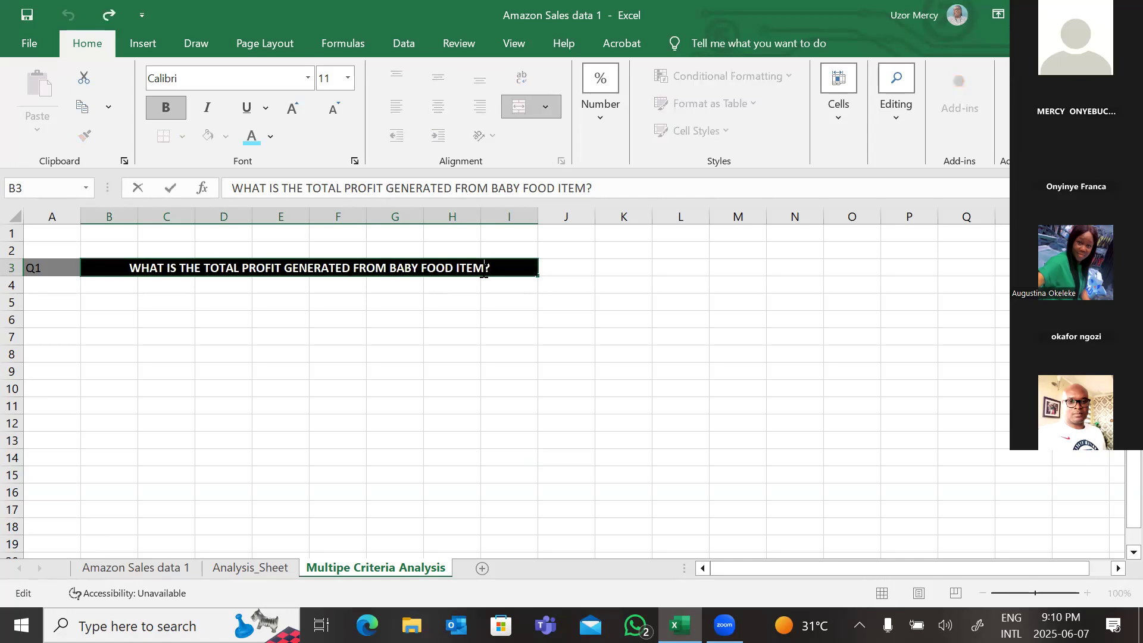
key("BackSpace")
key("BackSpace")
key("BackSpace")
key("BackSpace")
key("BackSpace")
key("BackSpace")
key("BackSpace")
key("BackSpace")
key("BackSpace")
key("BackSpace")
key("BackSpace")
key("BackSpace")
key("BackSpace")
key("BackSpace")
key("BackSpace")
key("BackSpace")
key("BackSpace")
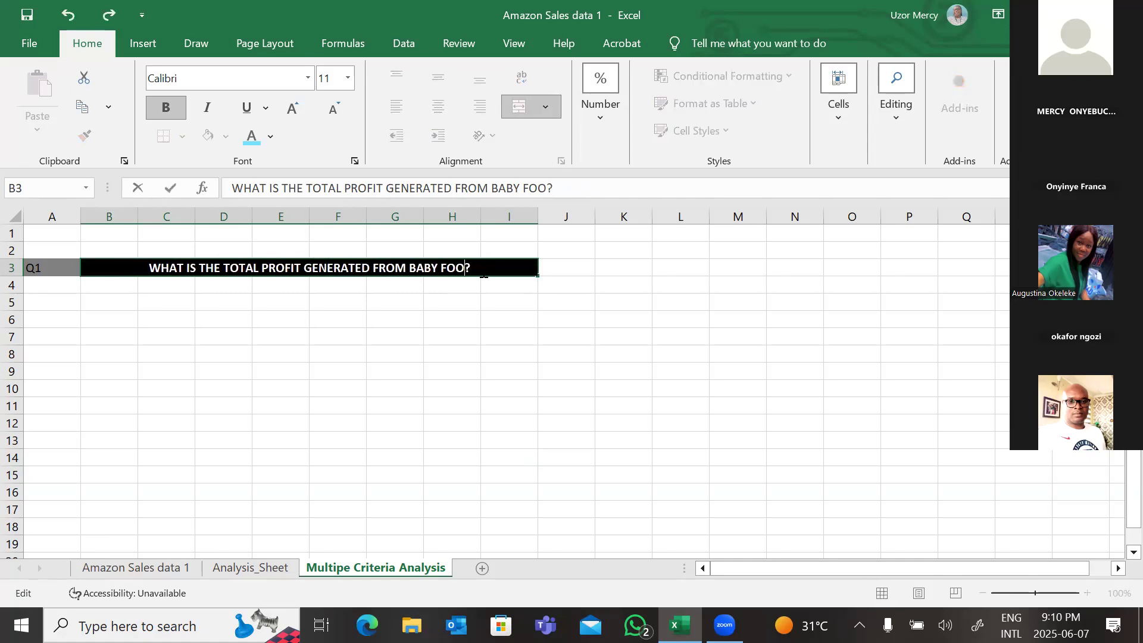
key("BackSpace")
key("BackSpace")
key("BackSpace")
key("BackSpace")
key("BackSpace")
key("BackSpace")
key("BackSpace")
key("BackSpace")
key("BackSpace")
key("BackSpace")
key("BackSpace")
key("BackSpace")
key("BackSpace")
key("BackSpace")
key("BackSpace")
key("BackSpace")
key("BackSpace")
key("BackSpace")
key("BackSpace")
key("BackSpace")
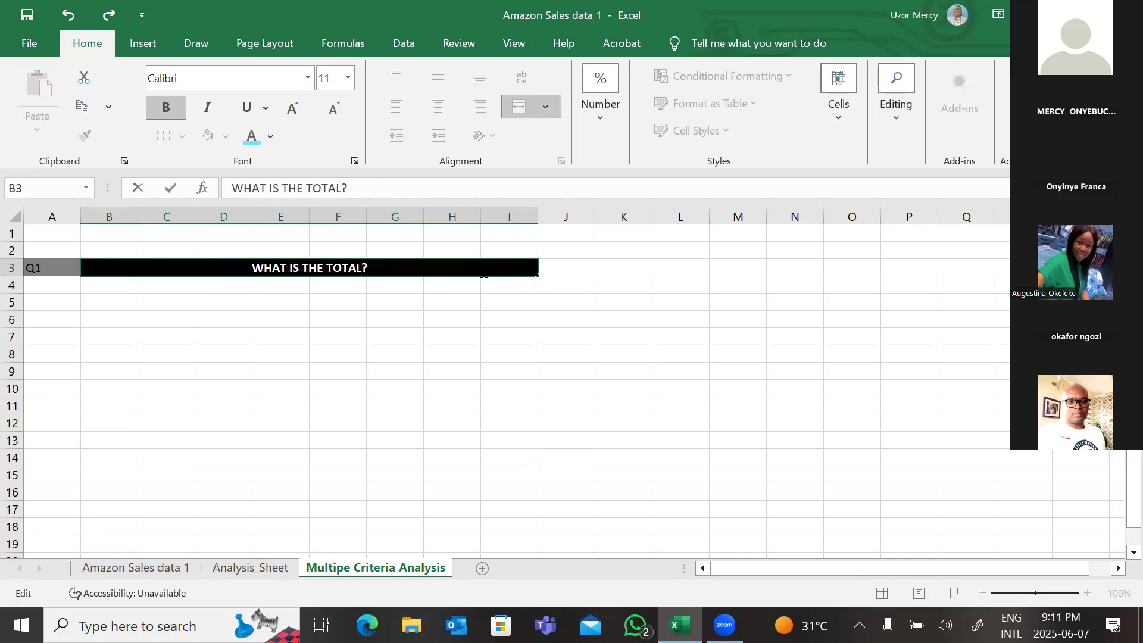
type("p")
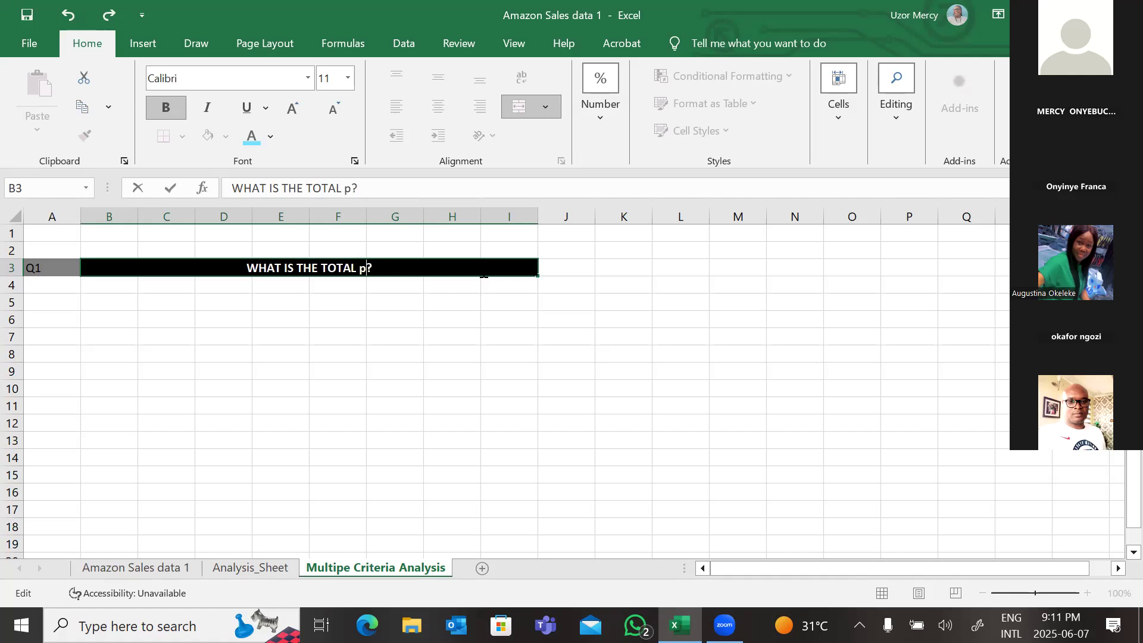
key("BackSpace")
Step: Complete the Q1 question in B3 to read 'WHAT IS THE TOTAL PROFIT GENERATED WHERE ITEM TYPE IS BABY FOOD AND COUNTRY IS ?'
type("PROFIT ")
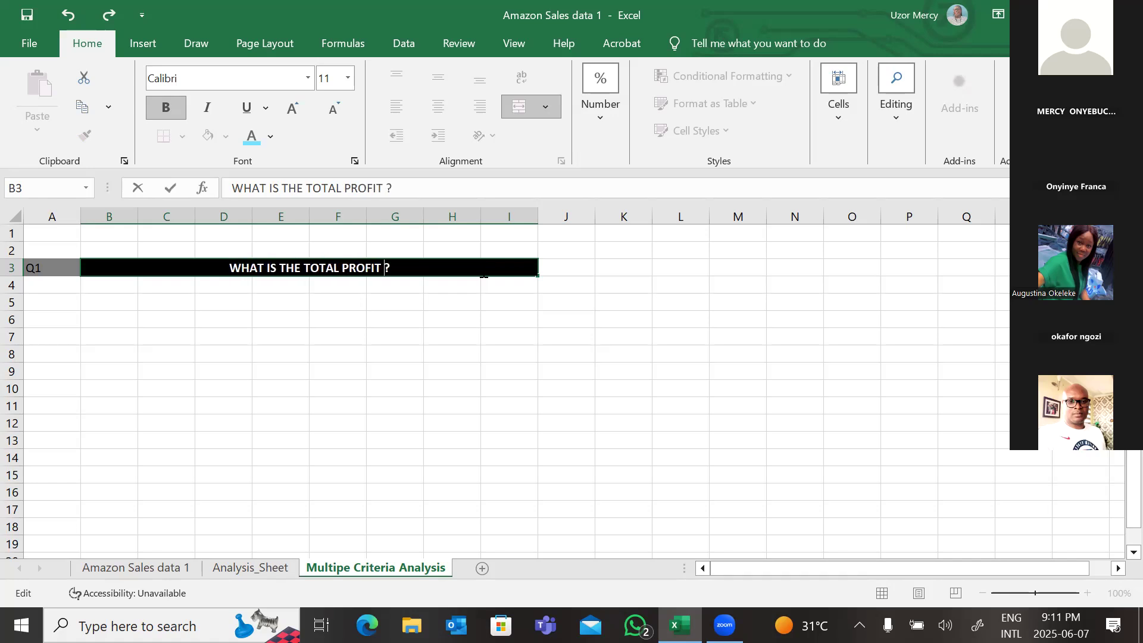
type("GE")
type("NERAT")
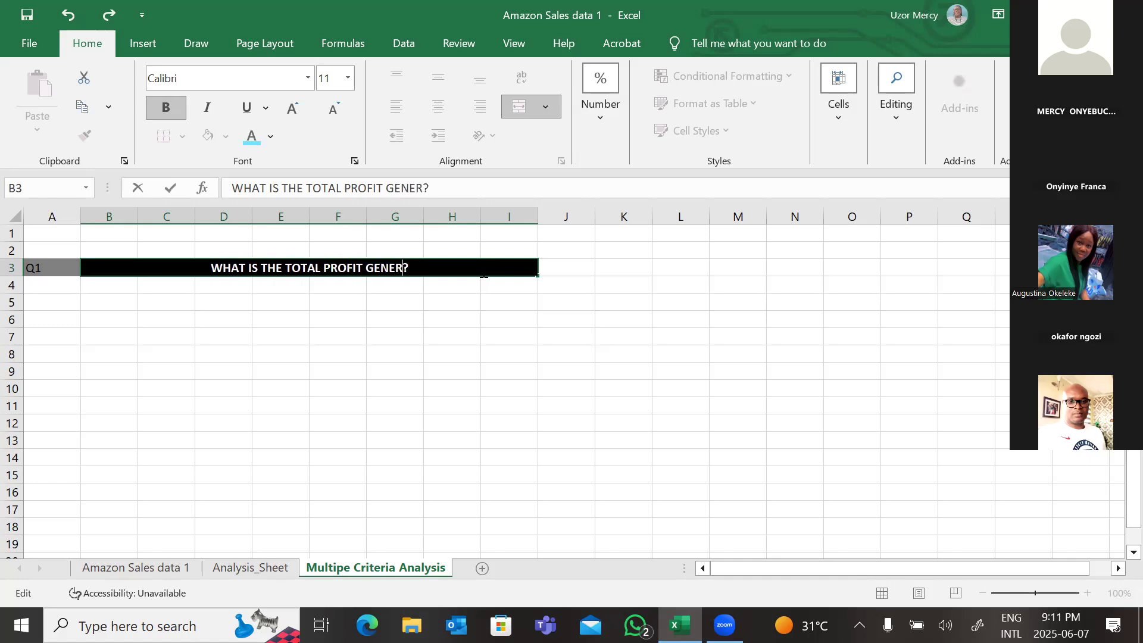
type("ED")
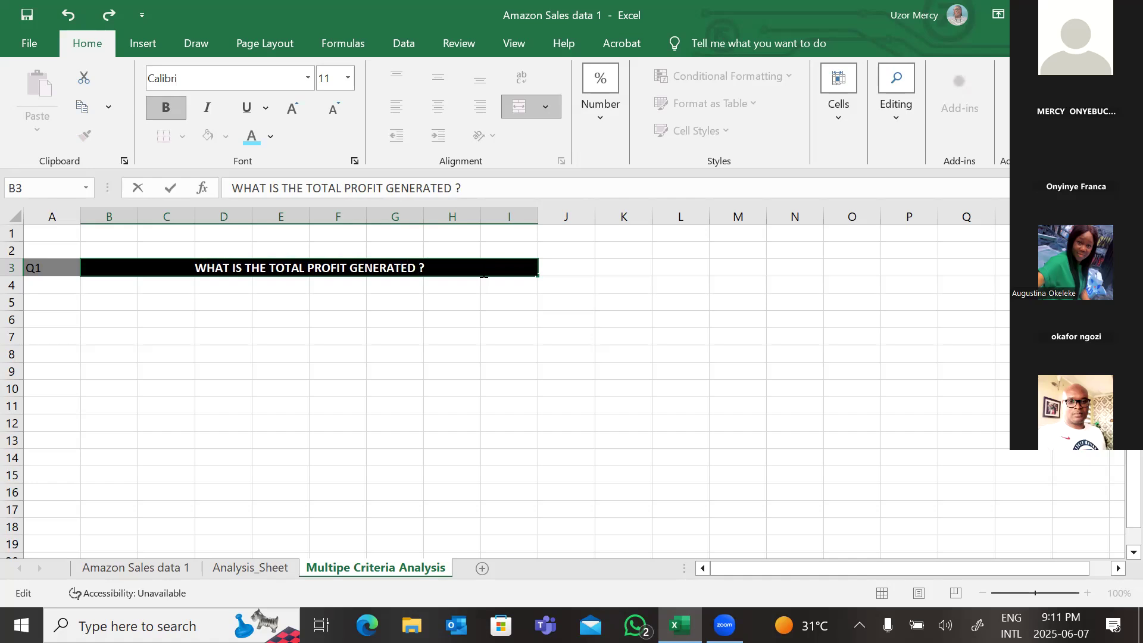
type(" WHERE")
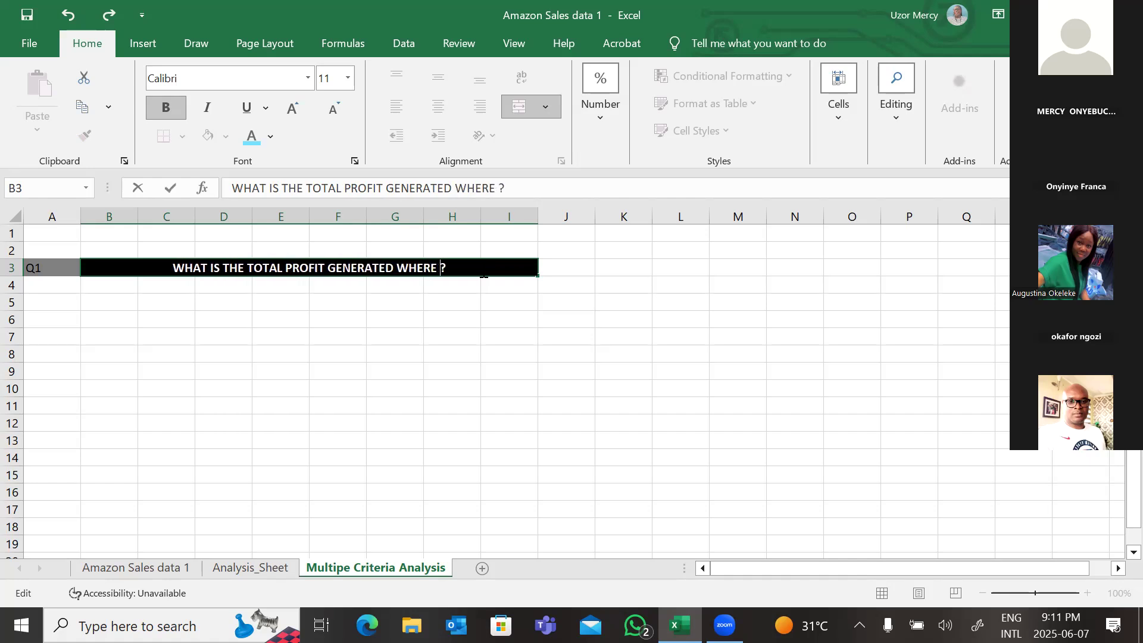
type(" ITEM ")
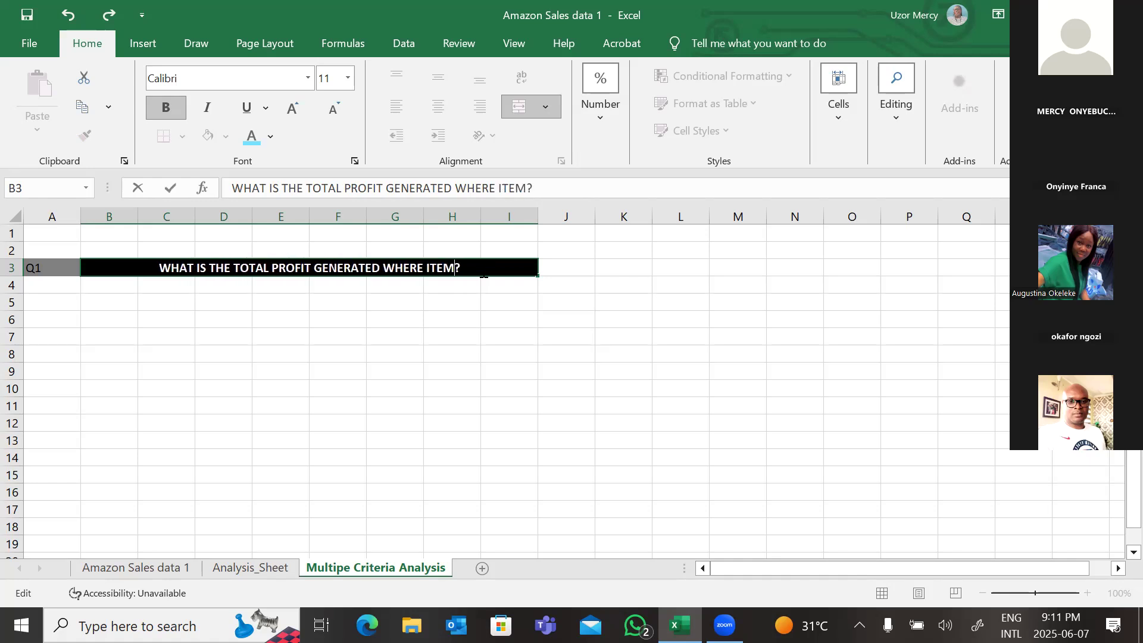
type("TY")
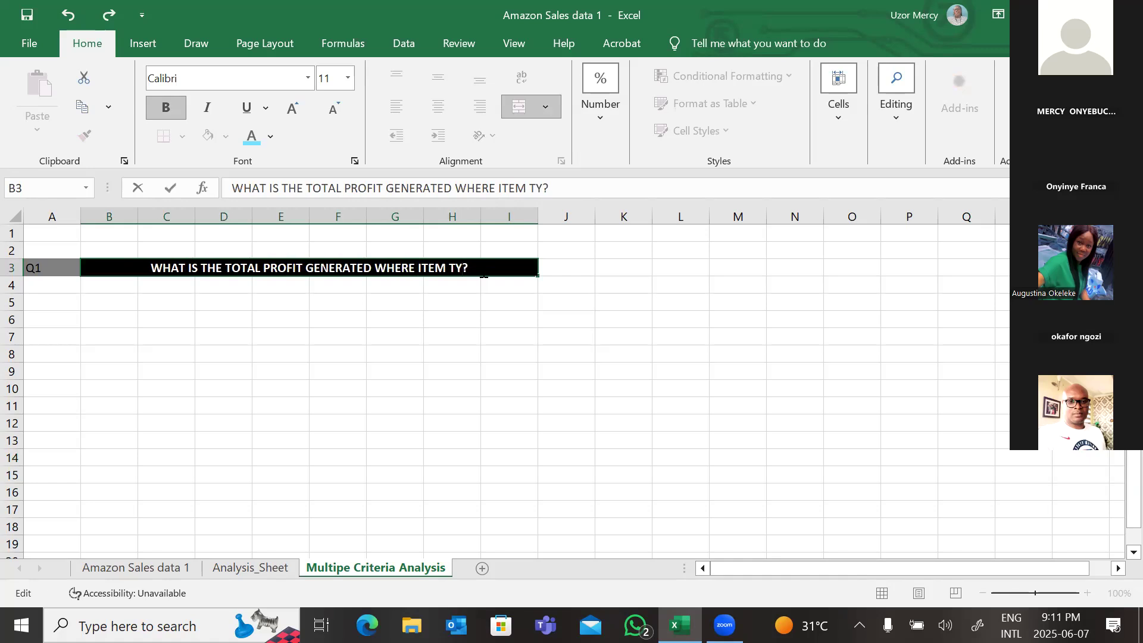
type("PE ")
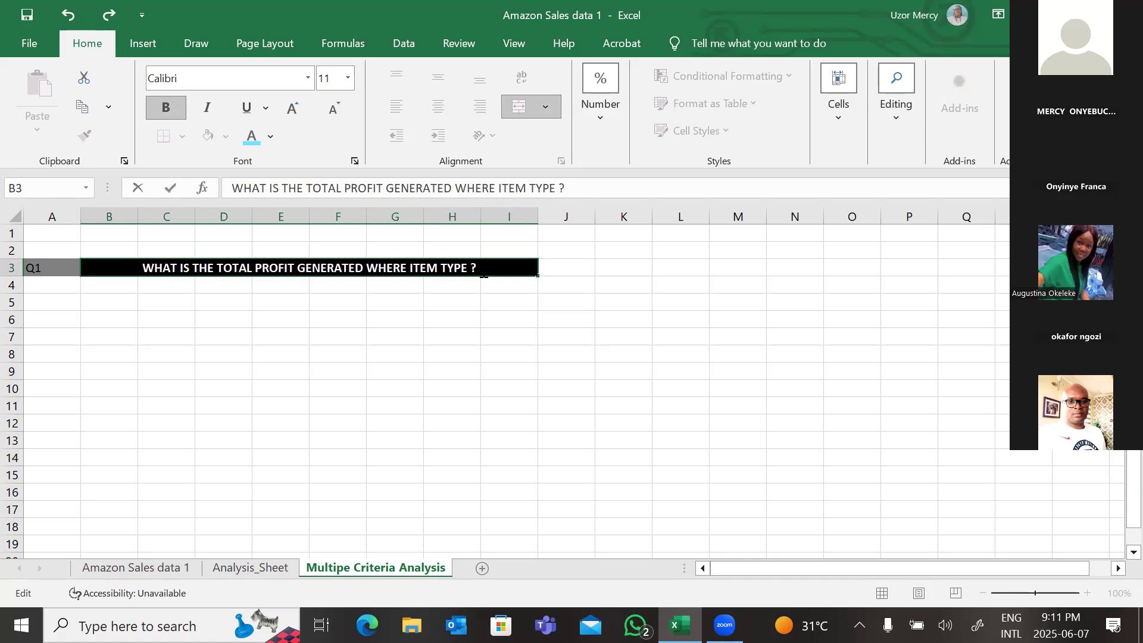
type("I")
type("S B")
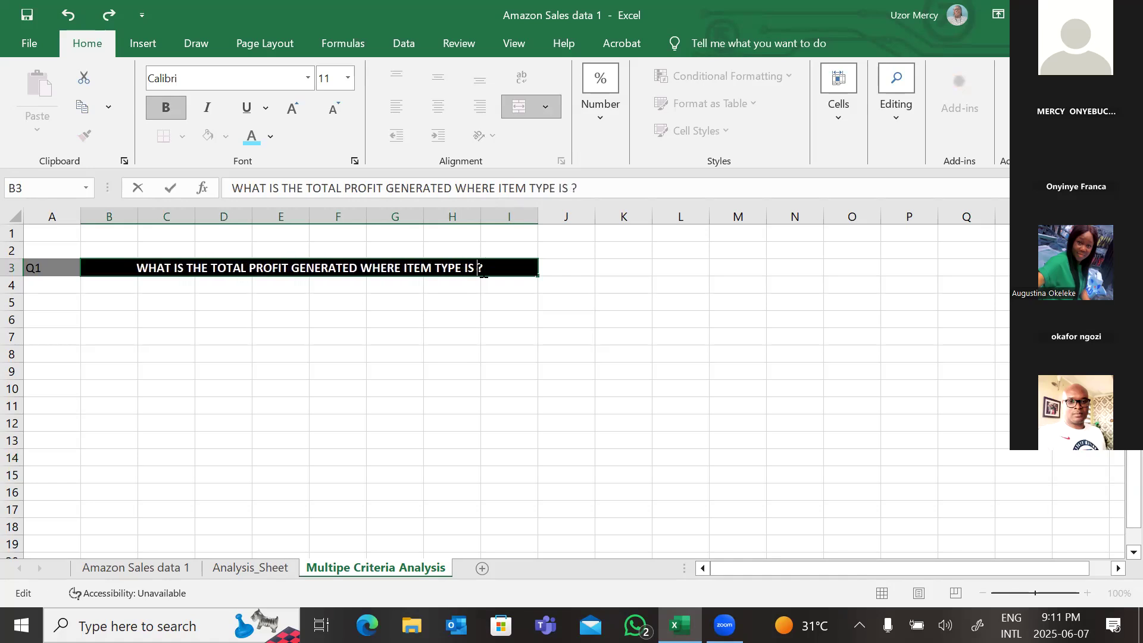
type("ABY ")
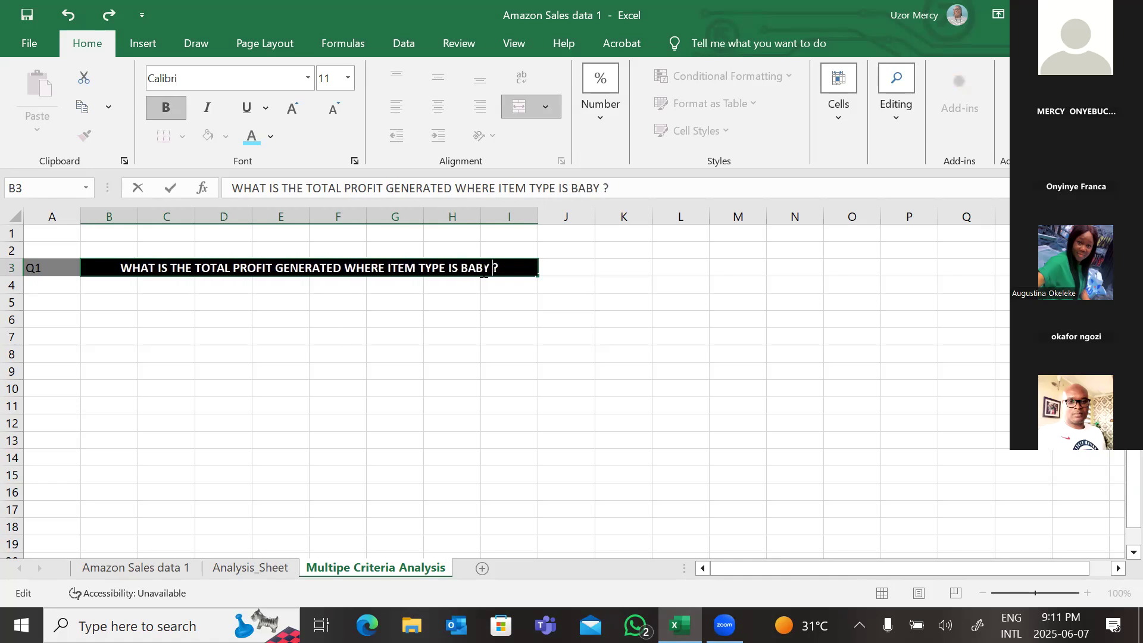
type("FOOD")
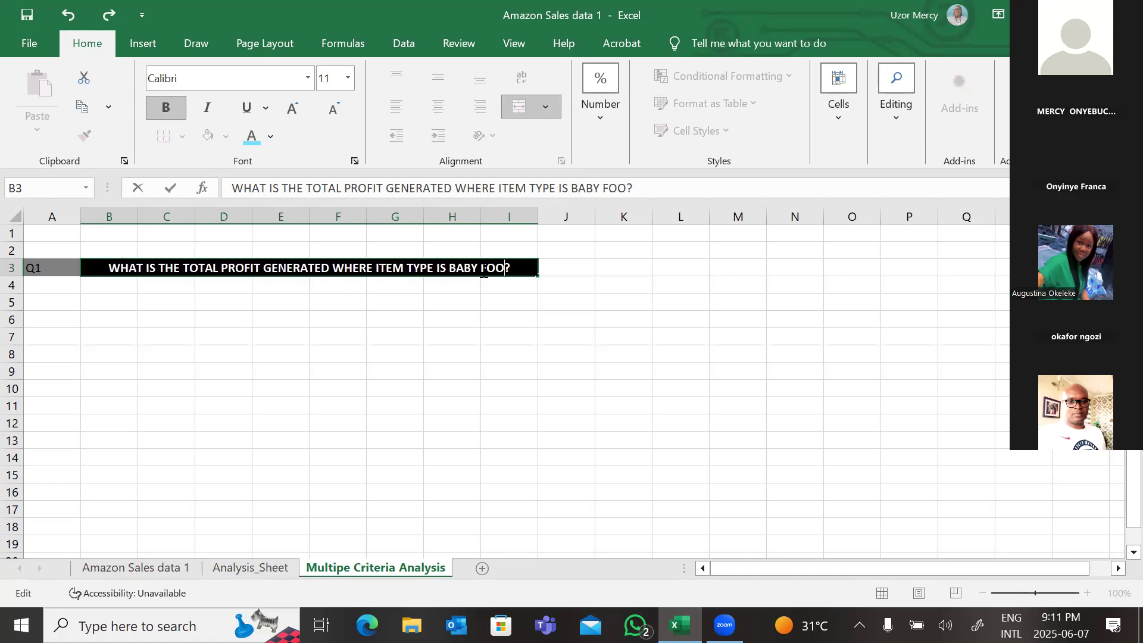
type(" A")
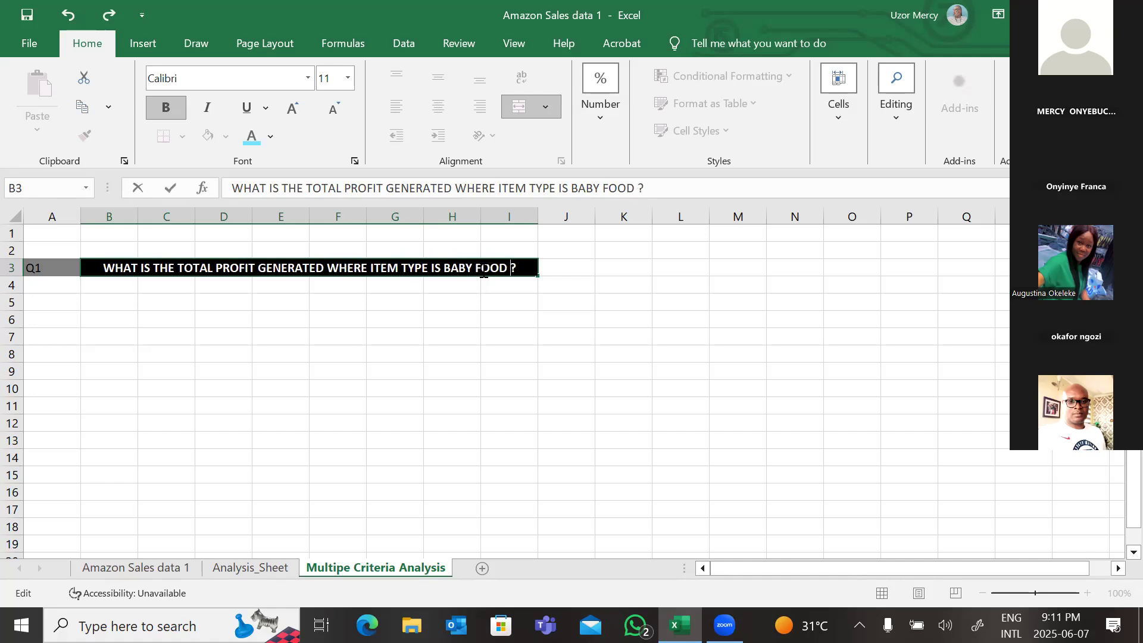
type("ND ")
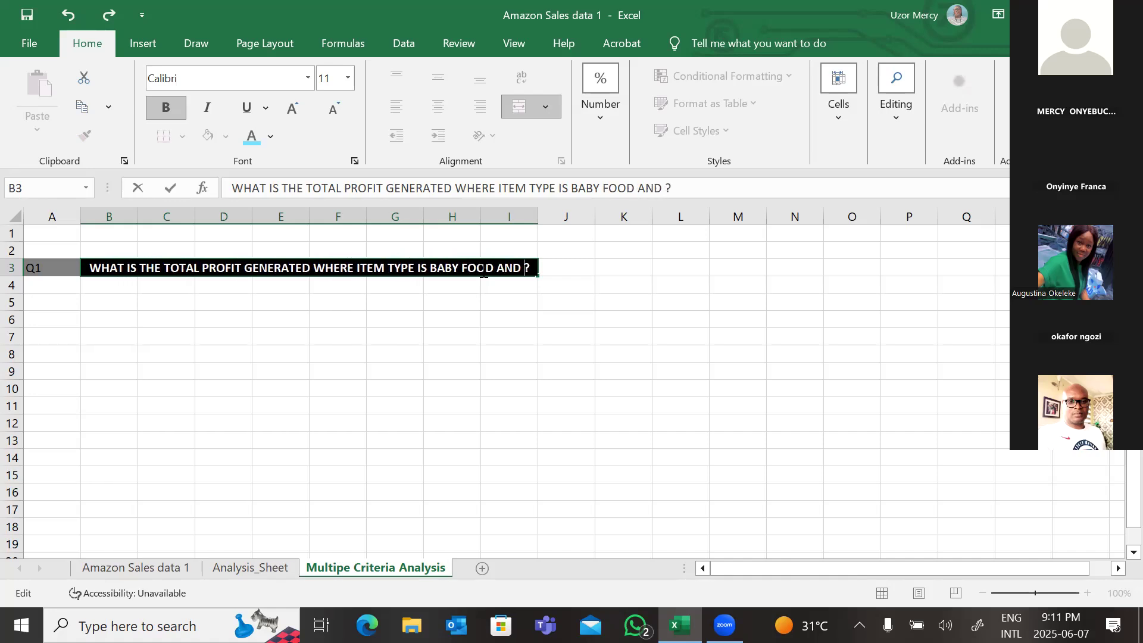
type("COUNT")
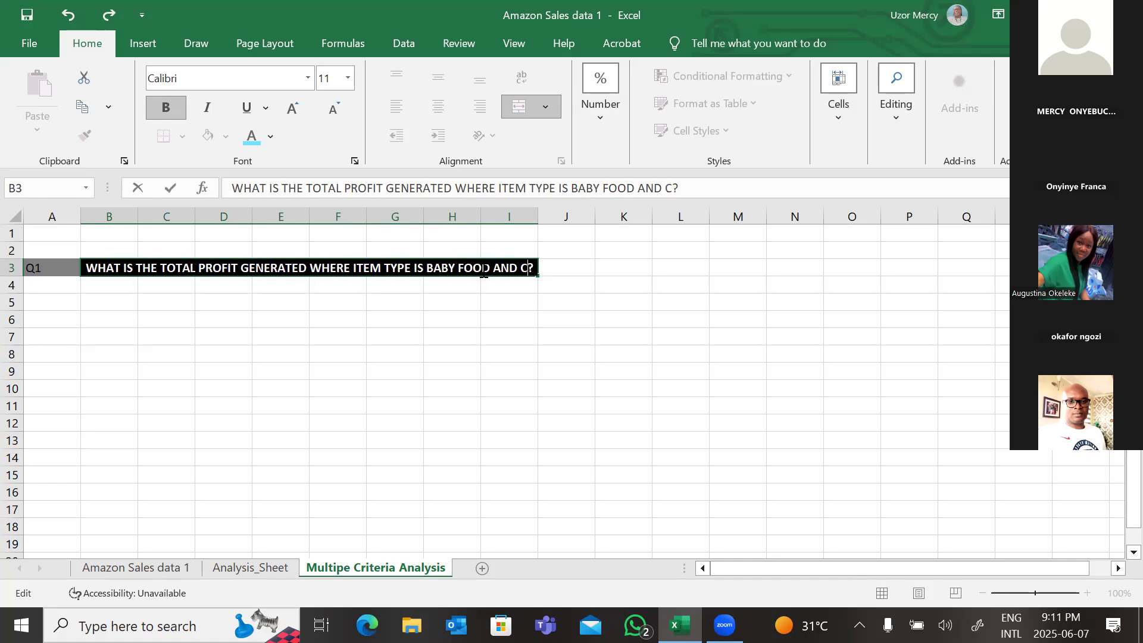
type("R")
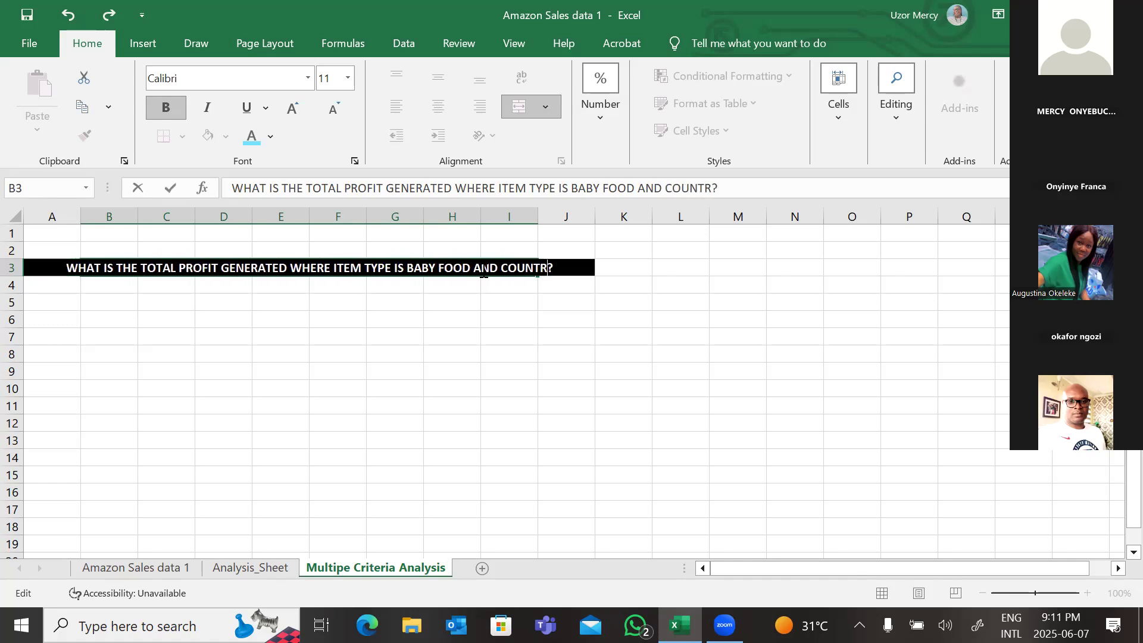
type("Y")
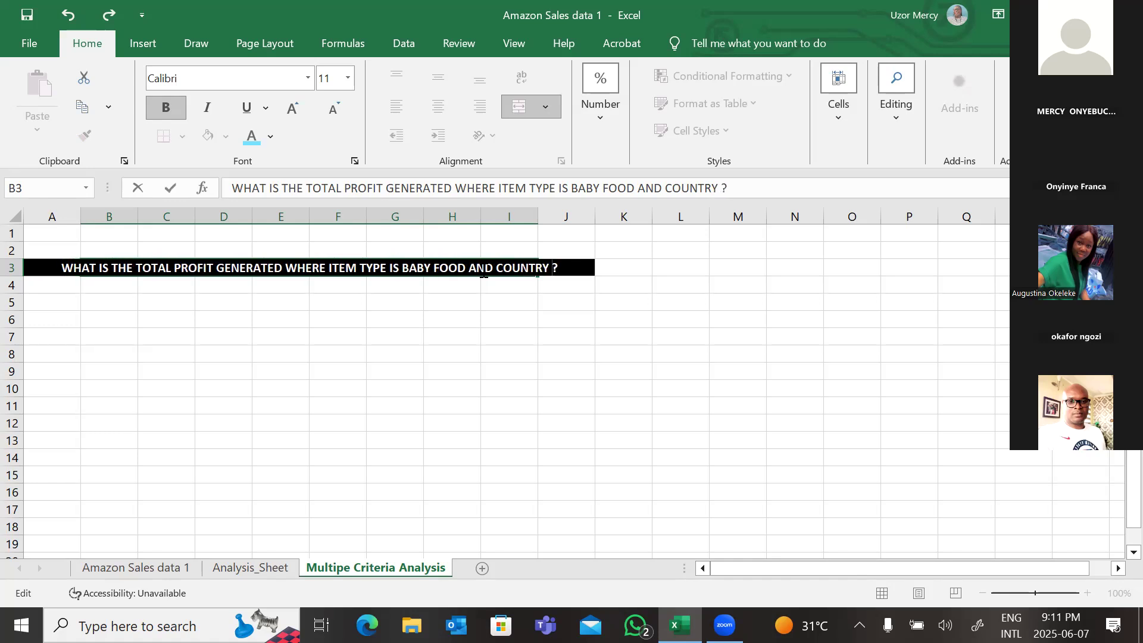
type(" IS")
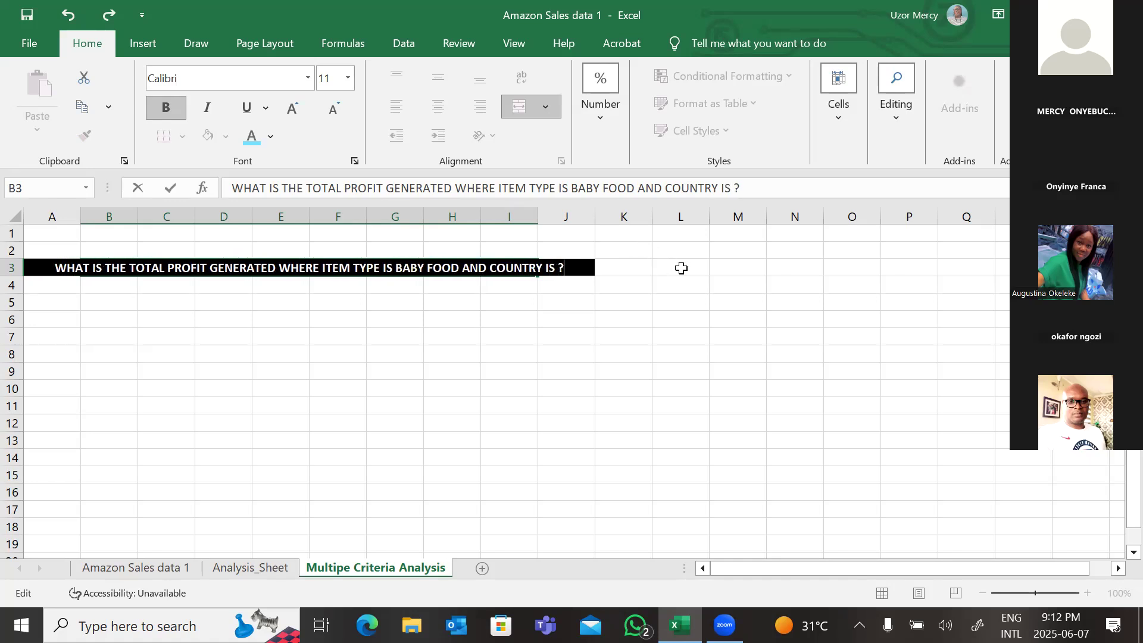
left_click(628, 268)
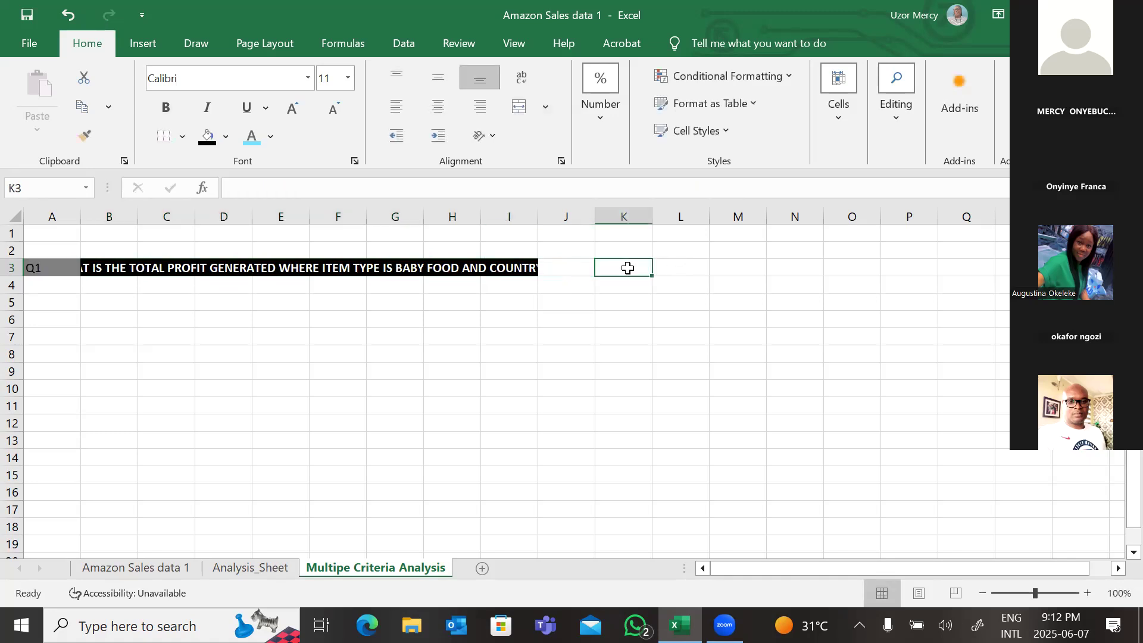
Step: Enter 'TUVALU' in cell K3 beside the question
type("TU")
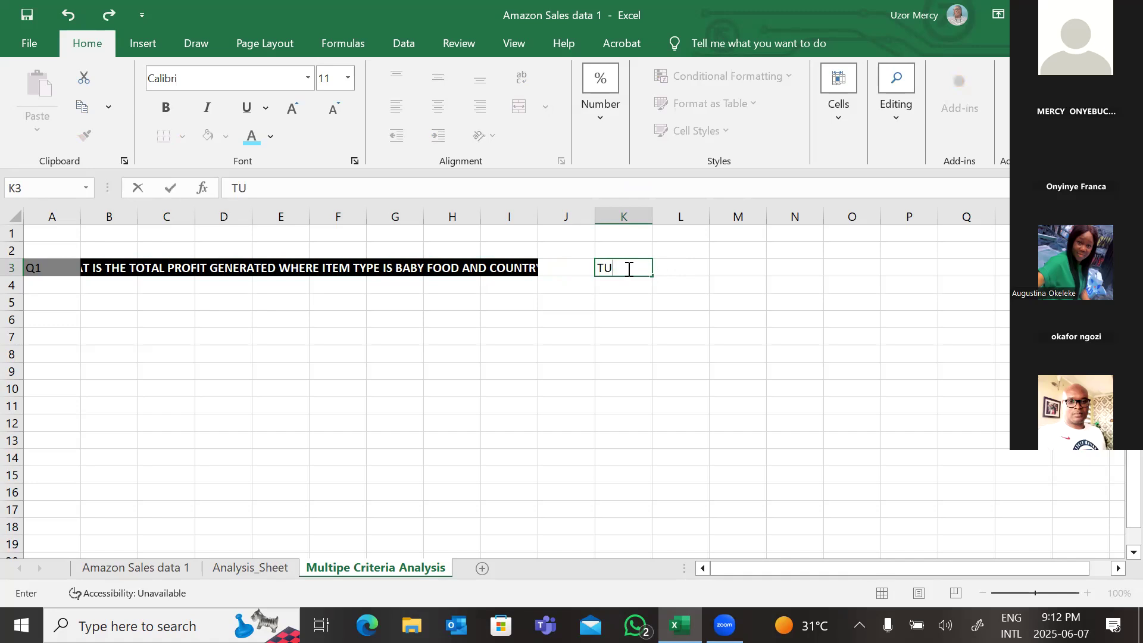
type("VALU")
key("Left")
Step: Merge and center the question across B3:J3
left_click(544, 102)
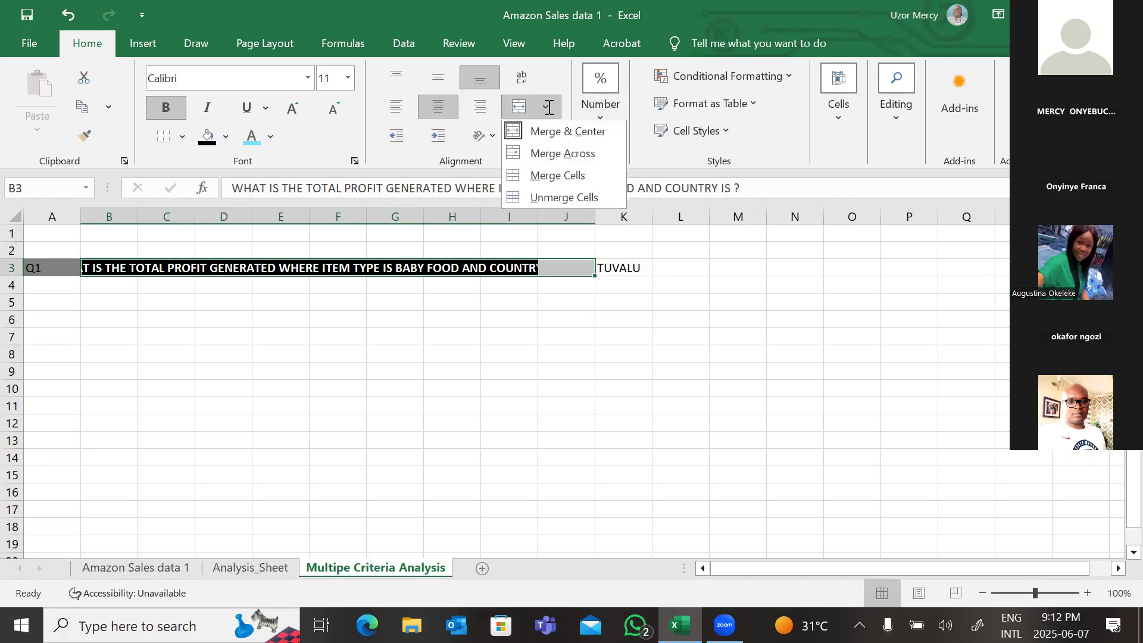
left_click(556, 134)
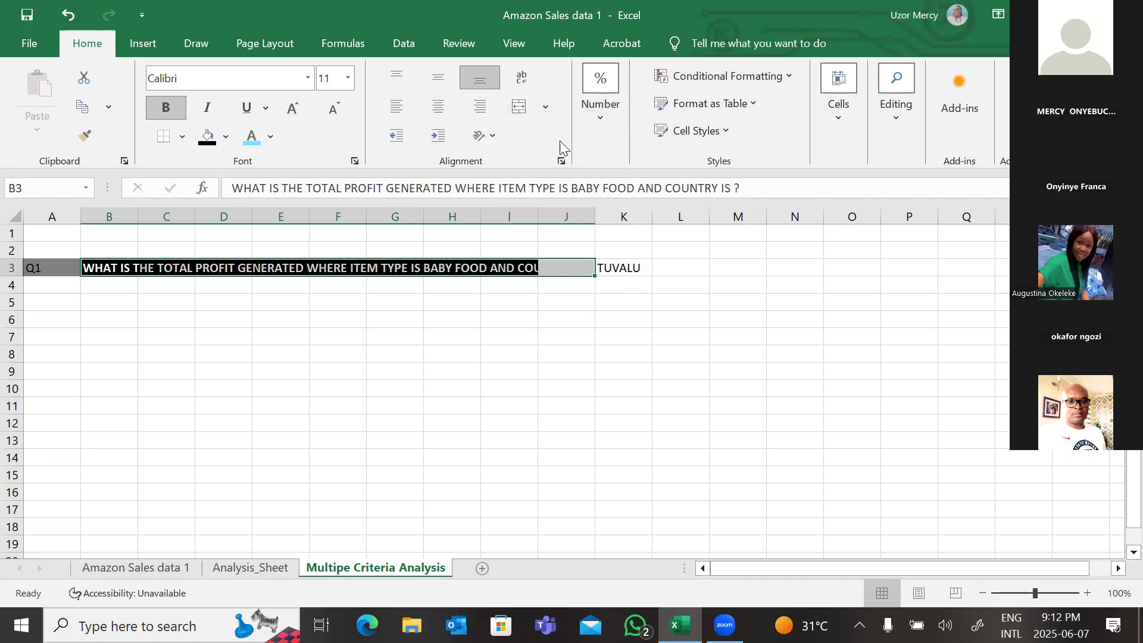
left_click(550, 111)
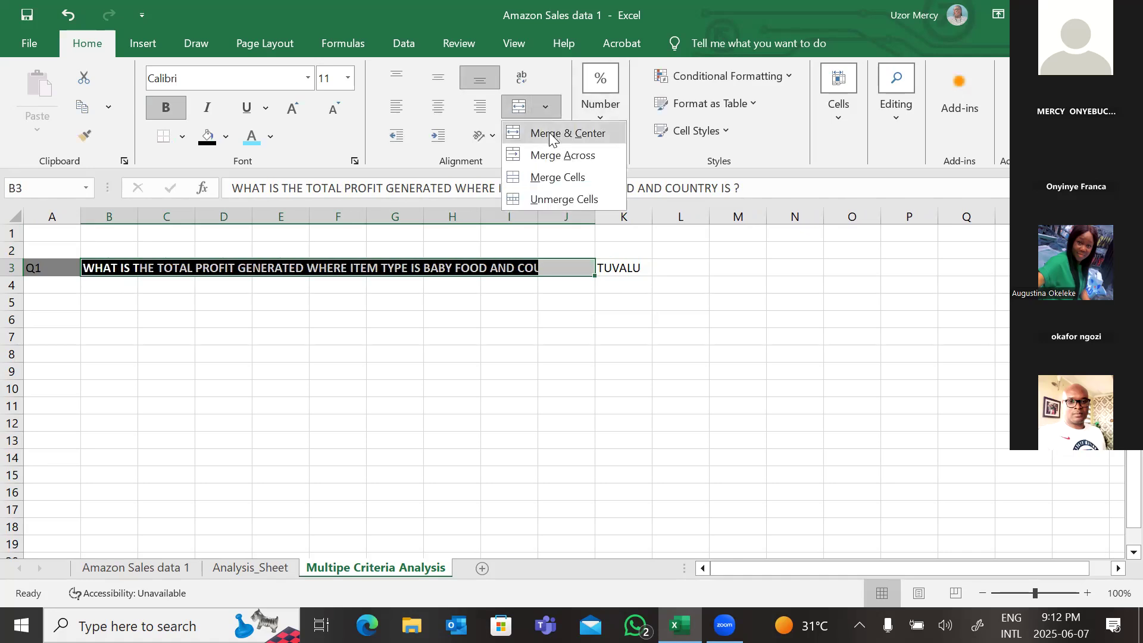
left_click(551, 134)
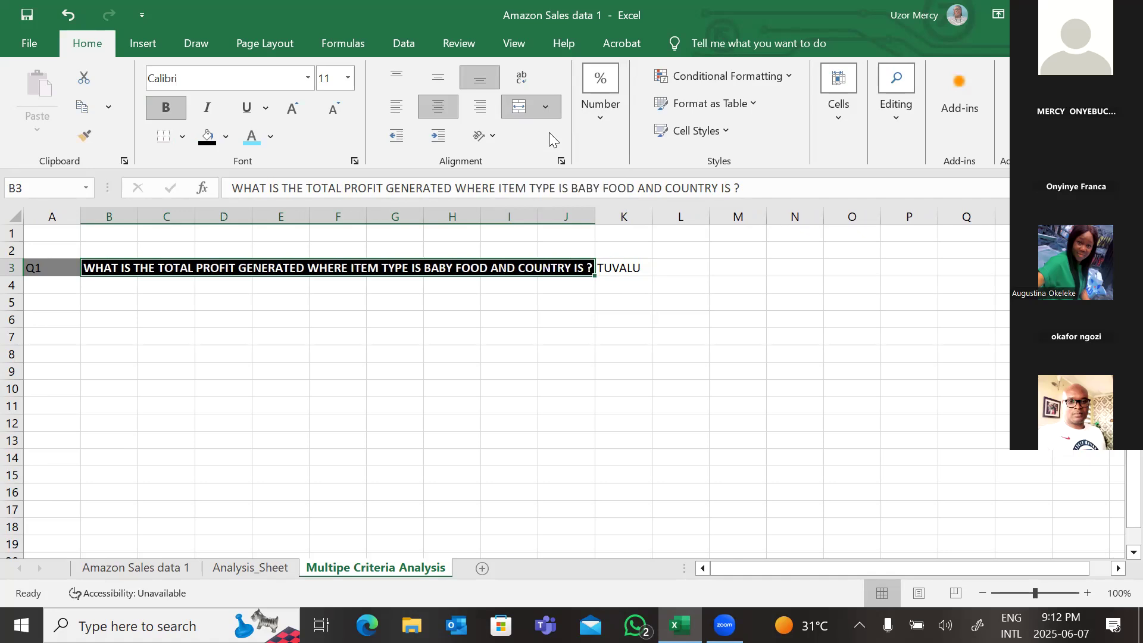
left_click(651, 387)
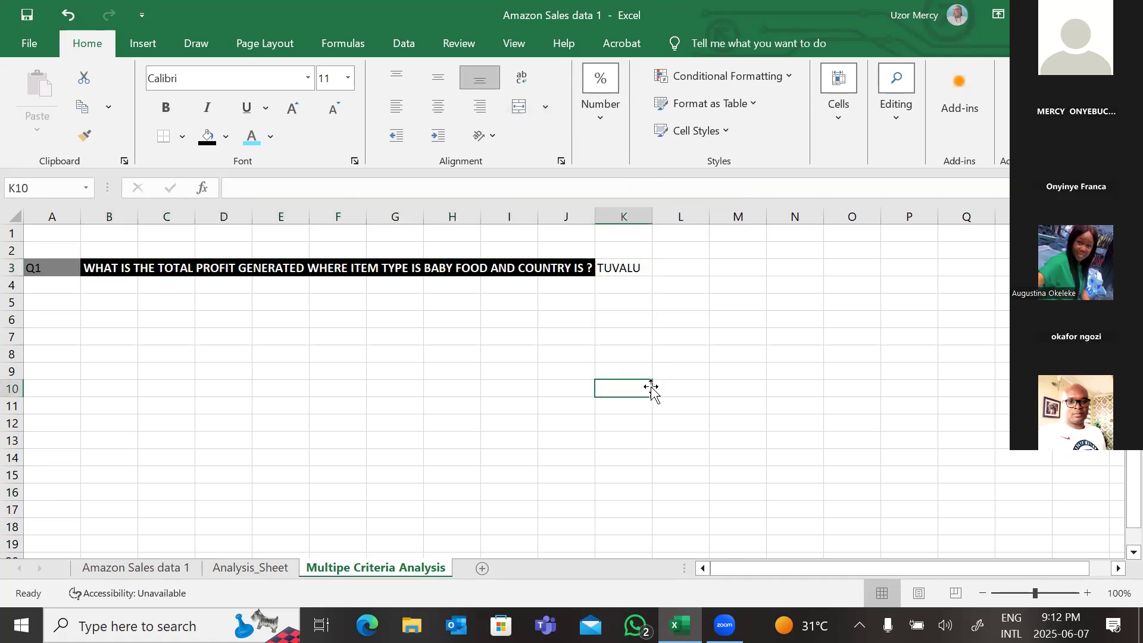
Step: Delete the trailing question mark from the Q1 question text in B3
left_click(586, 269)
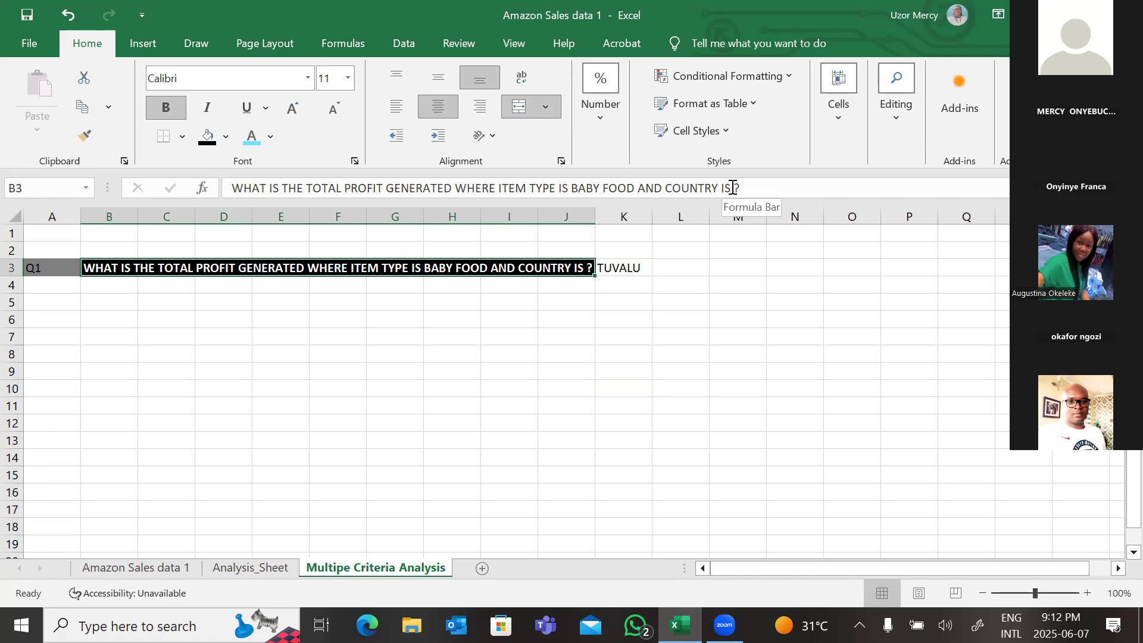
left_click(733, 188)
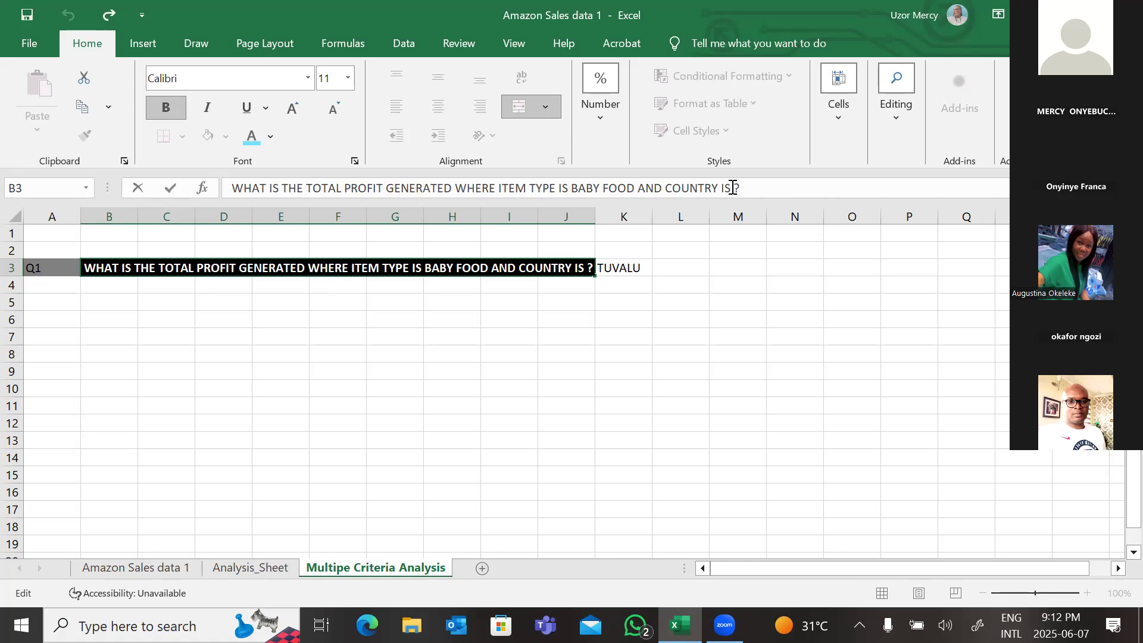
key("Delete")
left_click(787, 378)
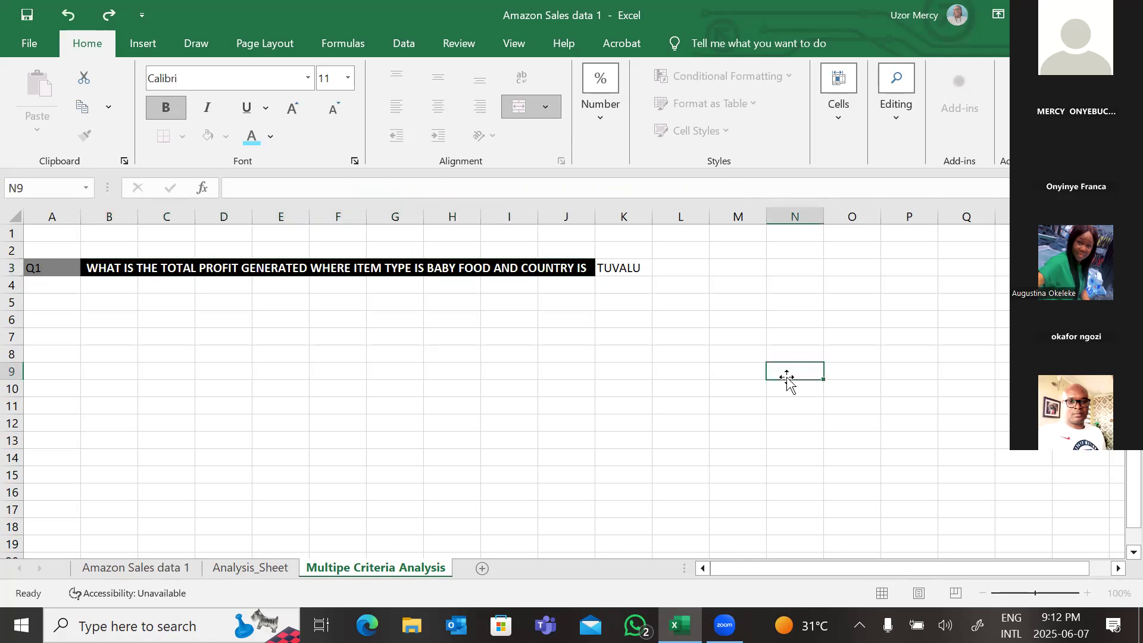
left_click(304, 406)
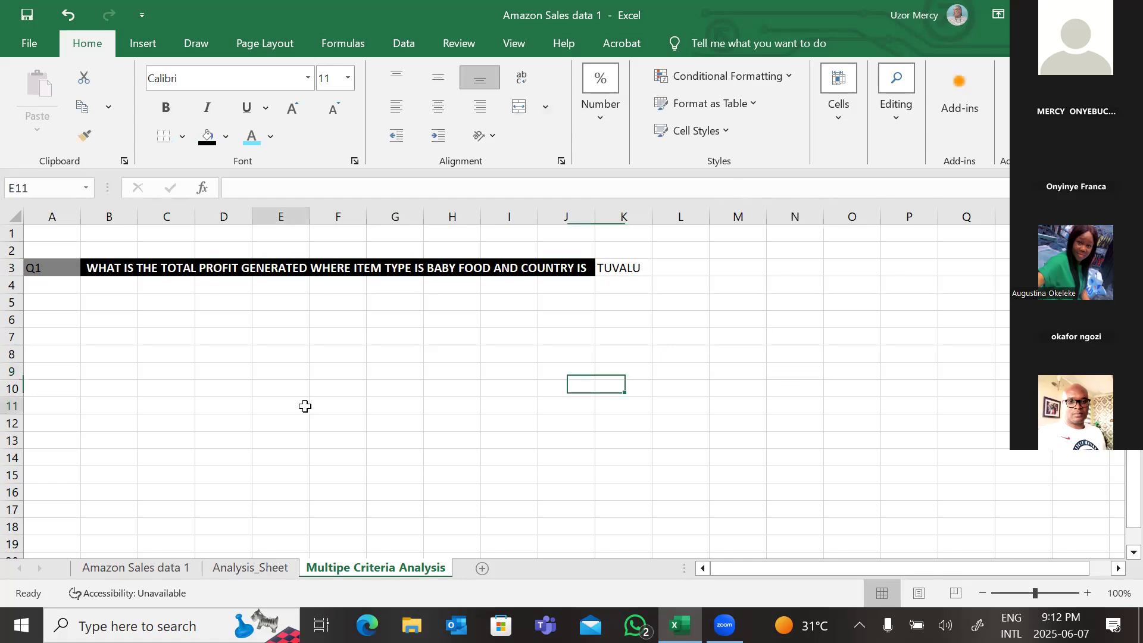
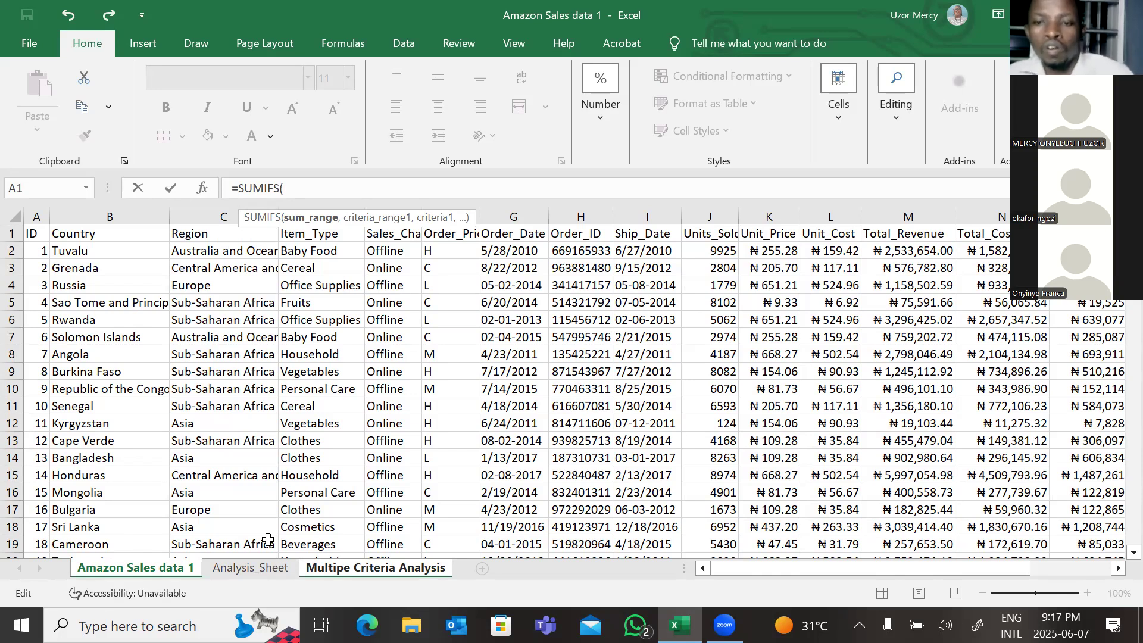
Step: Try adding Total_Profit O1:O101 as the sum range and a criteria reference to the SUMIFS formula in C7
left_click(1062, 208)
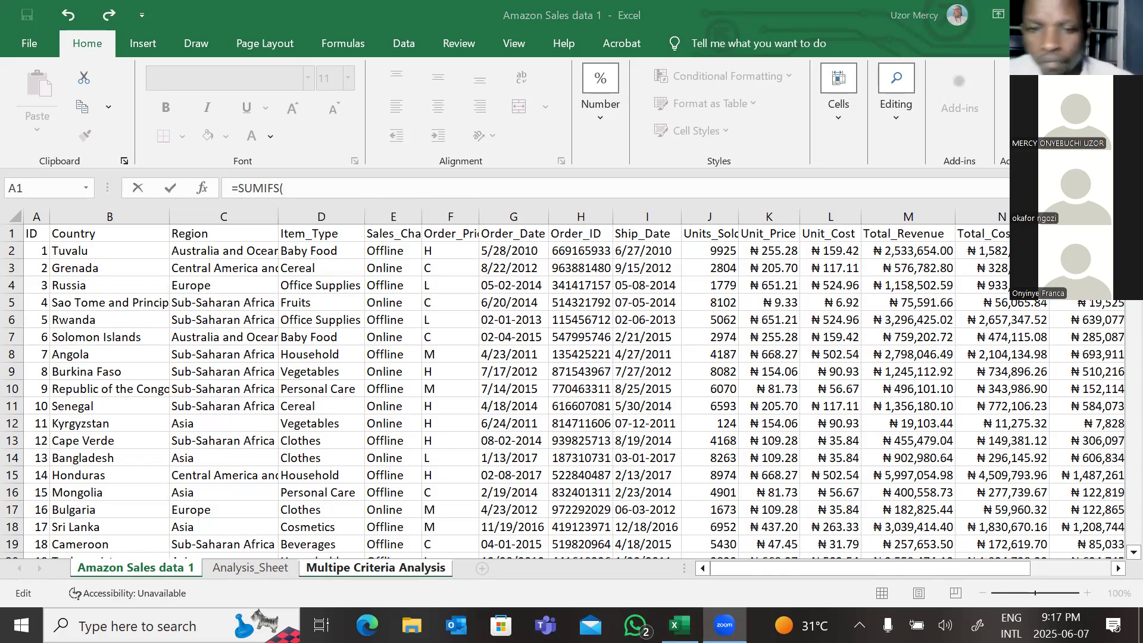
key("alt+Tab")
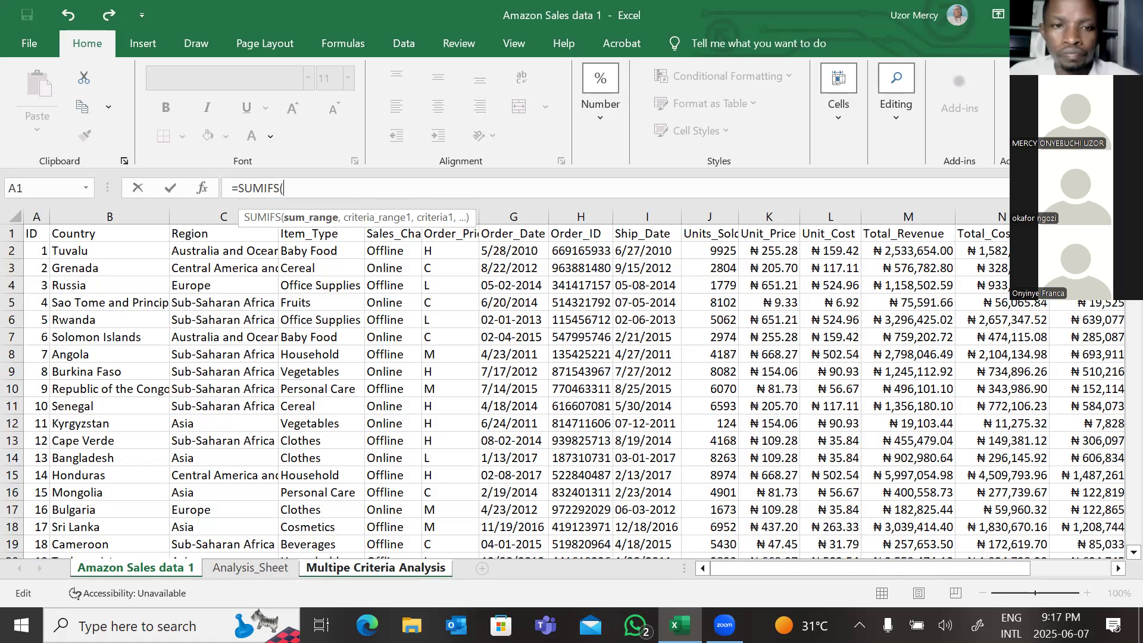
key("ctrl+Right")
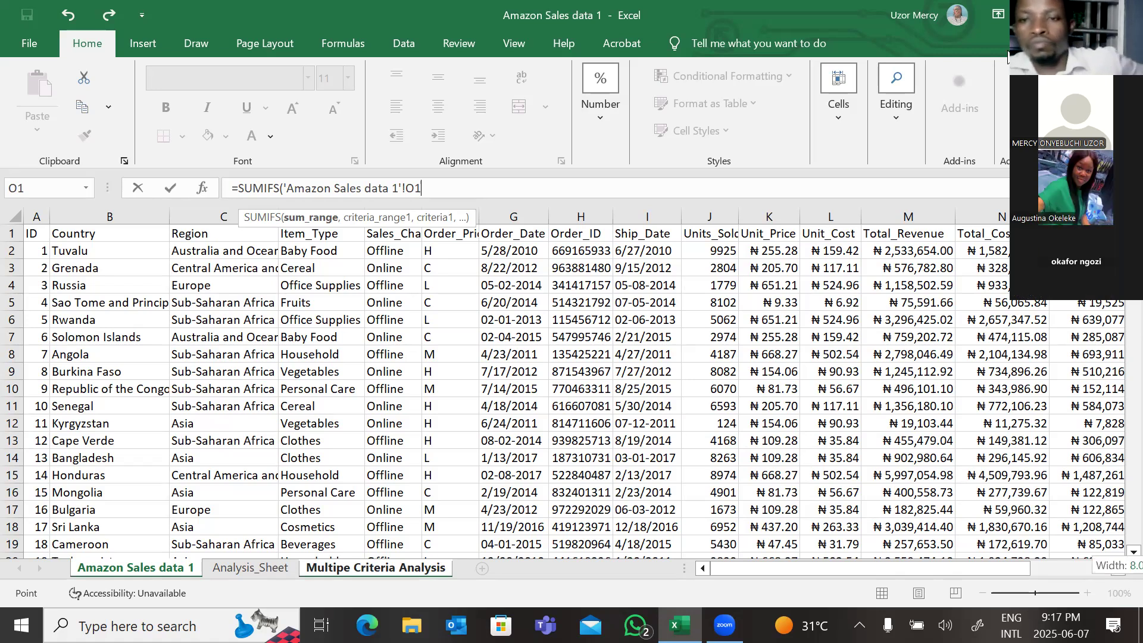
key("ctrl+shift+Down")
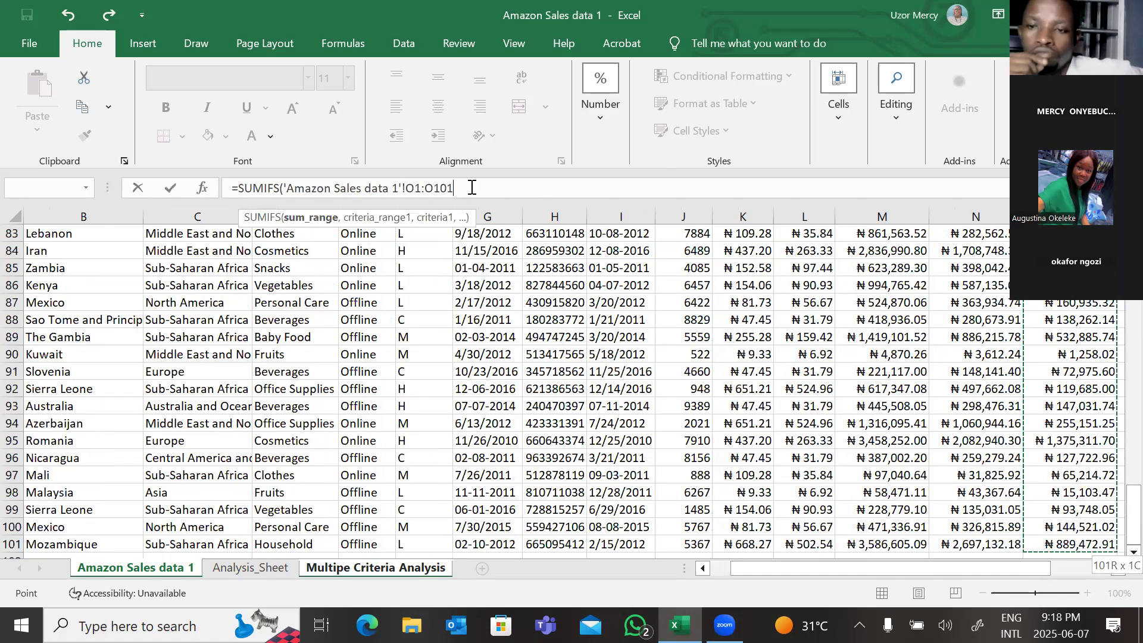
type(",")
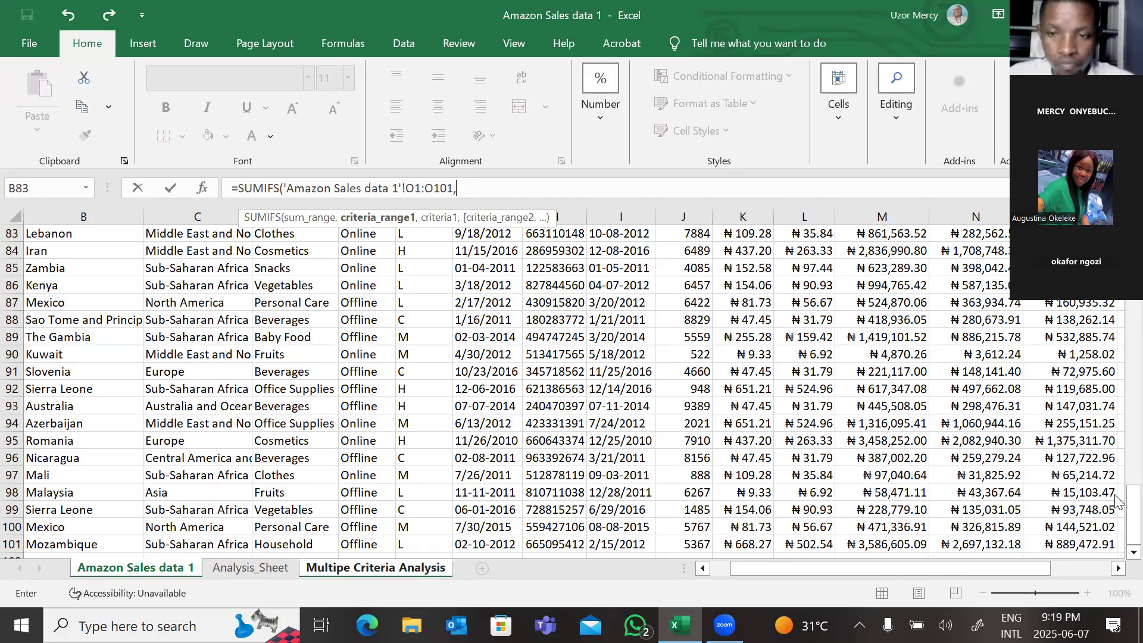
left_click_drag(1133, 512, 1133, 238)
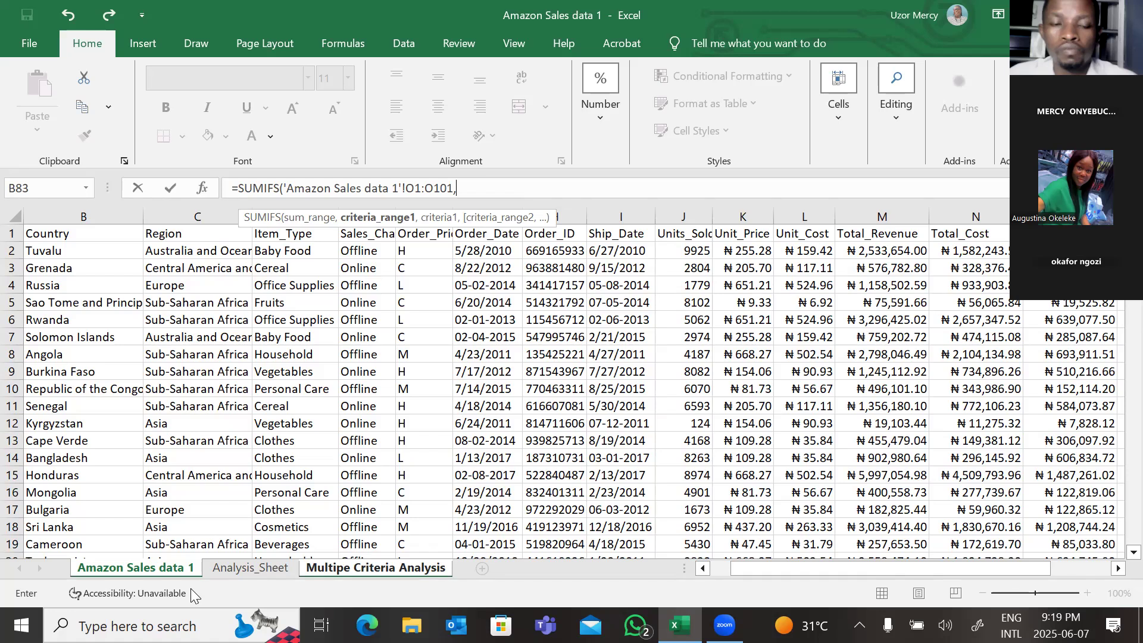
left_click(157, 568)
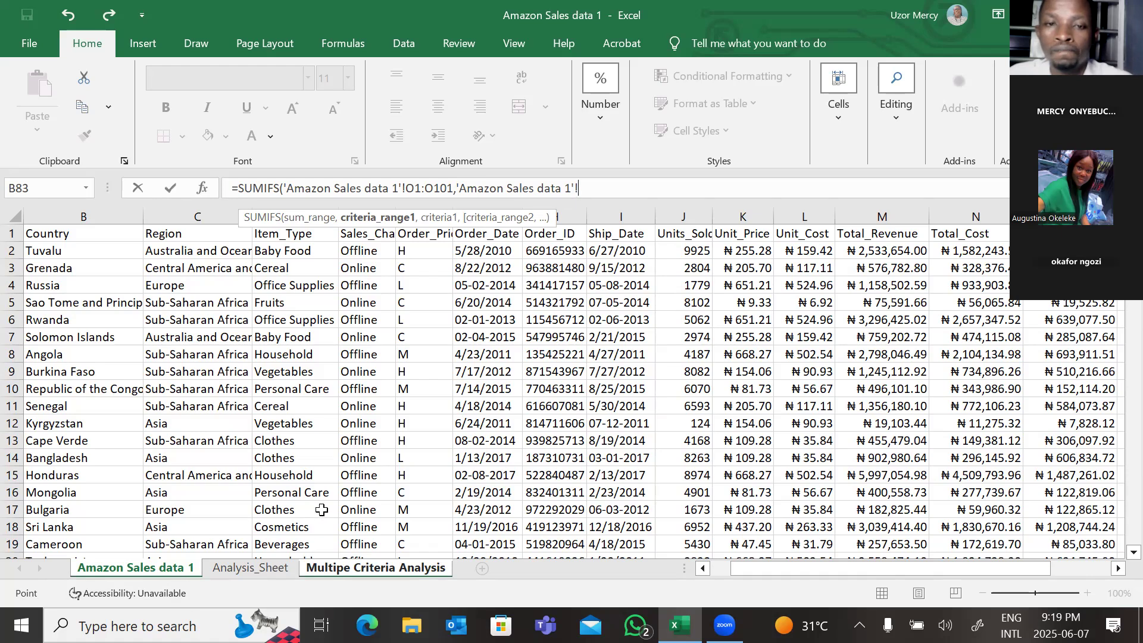
left_click(1118, 569)
left_click(1118, 569)
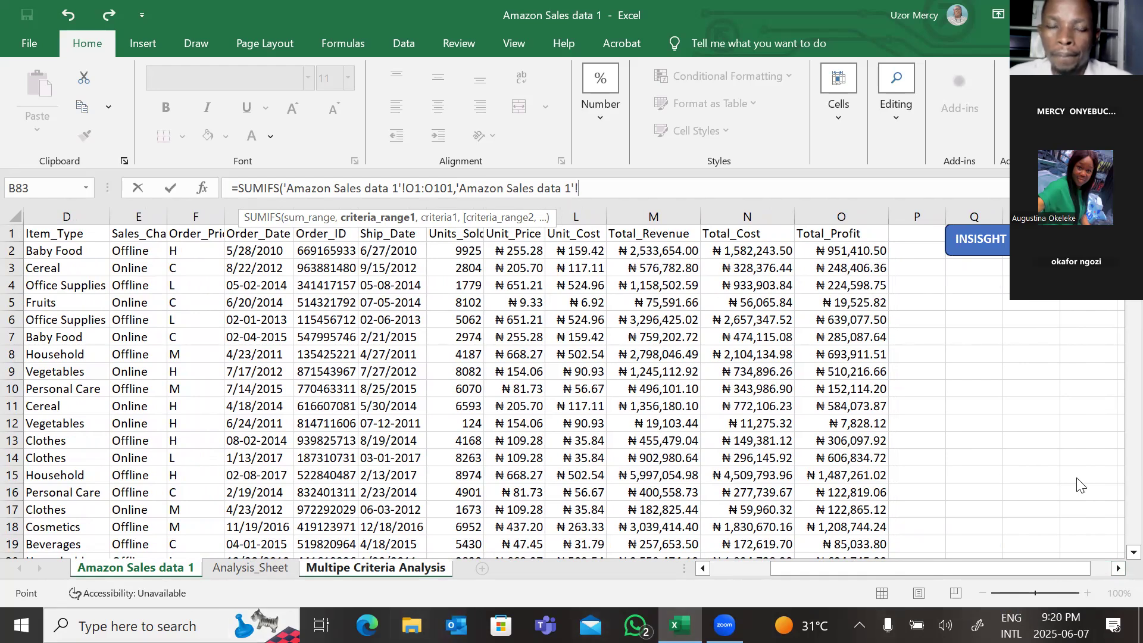
left_click(1022, 459)
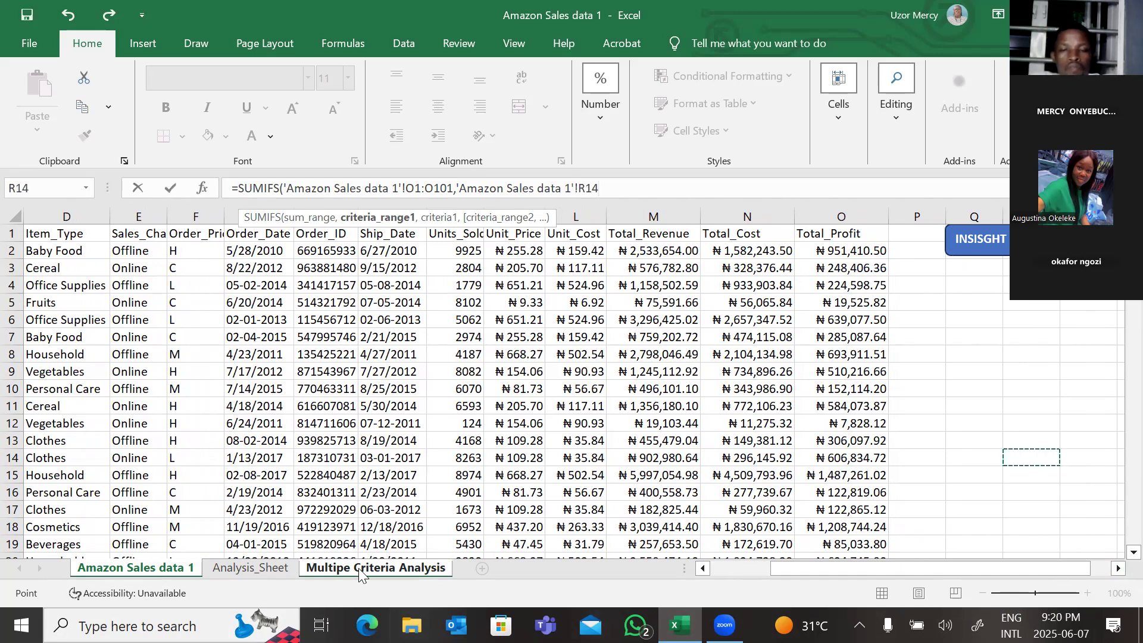
left_click(358, 568)
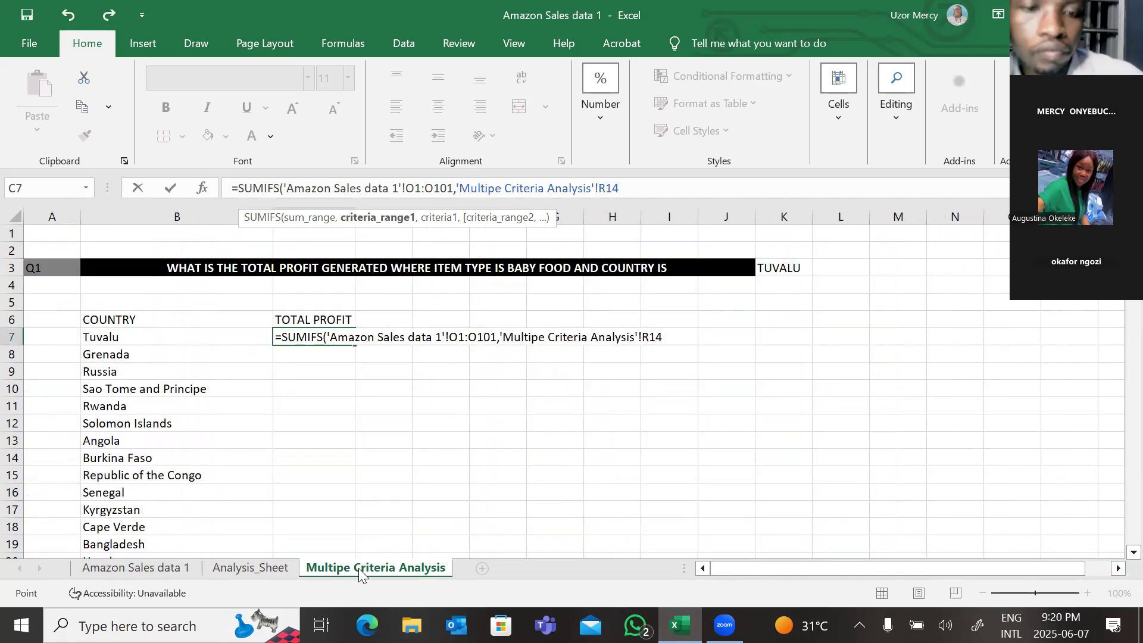
left_click(677, 343)
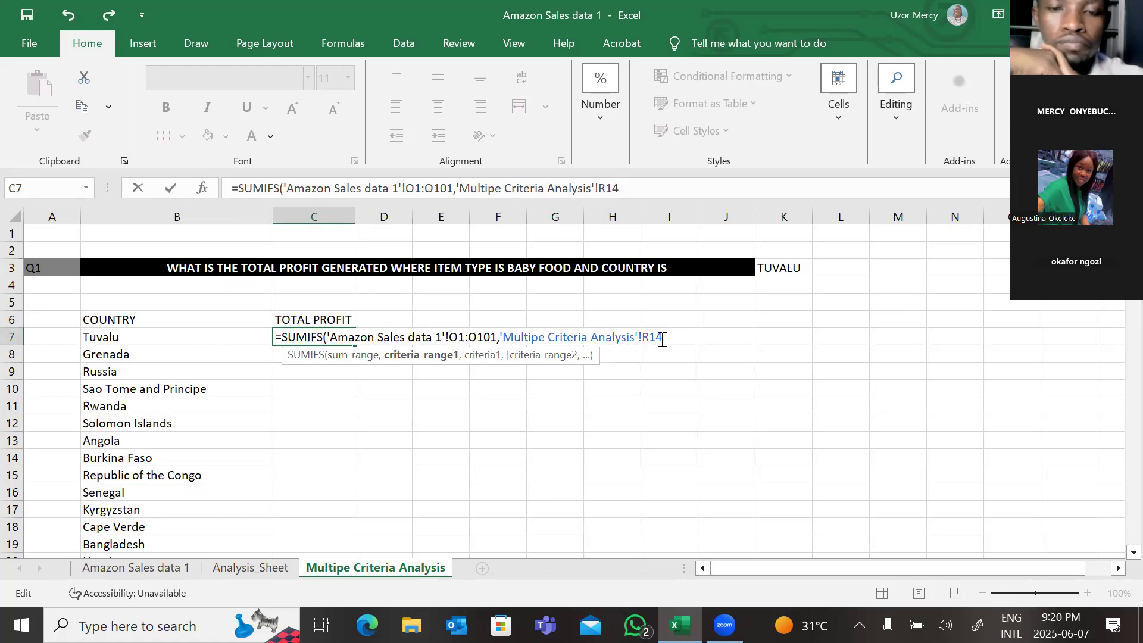
Step: Delete the formula's arguments in C7 back to =SUMIFS(
key("BackSpace")
key("BackSpace")
key("BackSpace")
key("BackSpace")
key("BackSpace")
key("BackSpace")
key("BackSpace")
key("BackSpace")
key("BackSpace")
key("BackSpace")
key("BackSpace")
key("BackSpace")
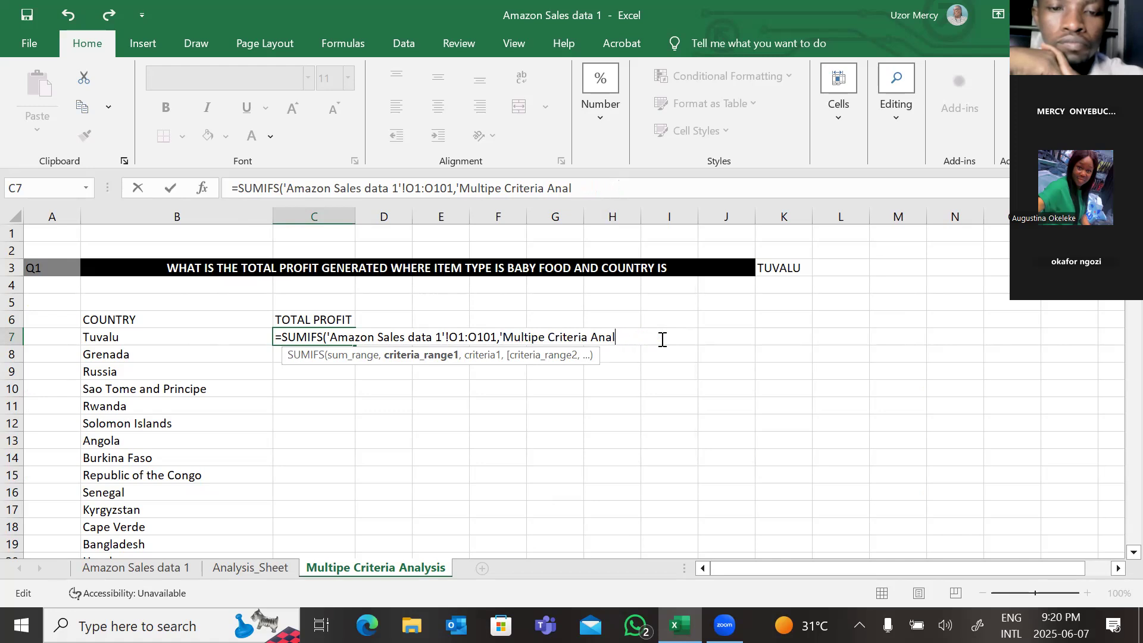
key("BackSpace")
key("BackSpace")
key("BackSpace")
key("BackSpace")
key("BackSpace")
key("BackSpace")
key("BackSpace")
key("BackSpace")
key("BackSpace")
key("BackSpace")
key("BackSpace")
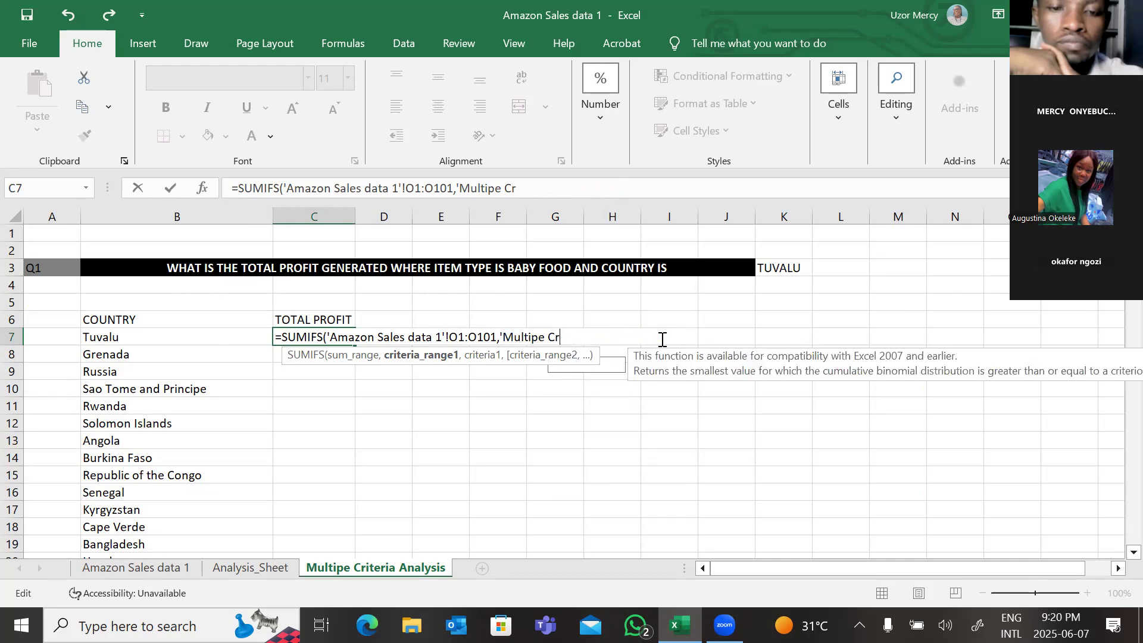
key("BackSpace")
key("BackSpace")
key("BackSpace")
key("BackSpace")
key("BackSpace")
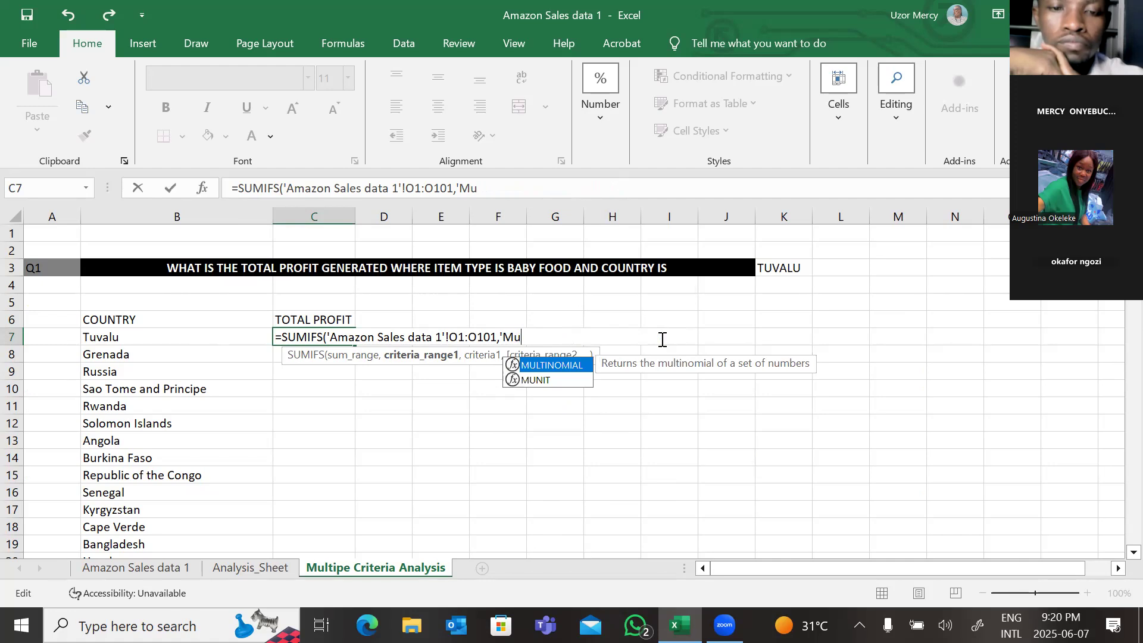
key("BackSpace")
key("BackSpace")
key("BackSpace")
key("BackSpace")
key("BackSpace")
key("BackSpace")
key("BackSpace")
key("BackSpace")
key("BackSpace")
key("BackSpace")
key("BackSpace")
key("BackSpace")
key("BackSpace")
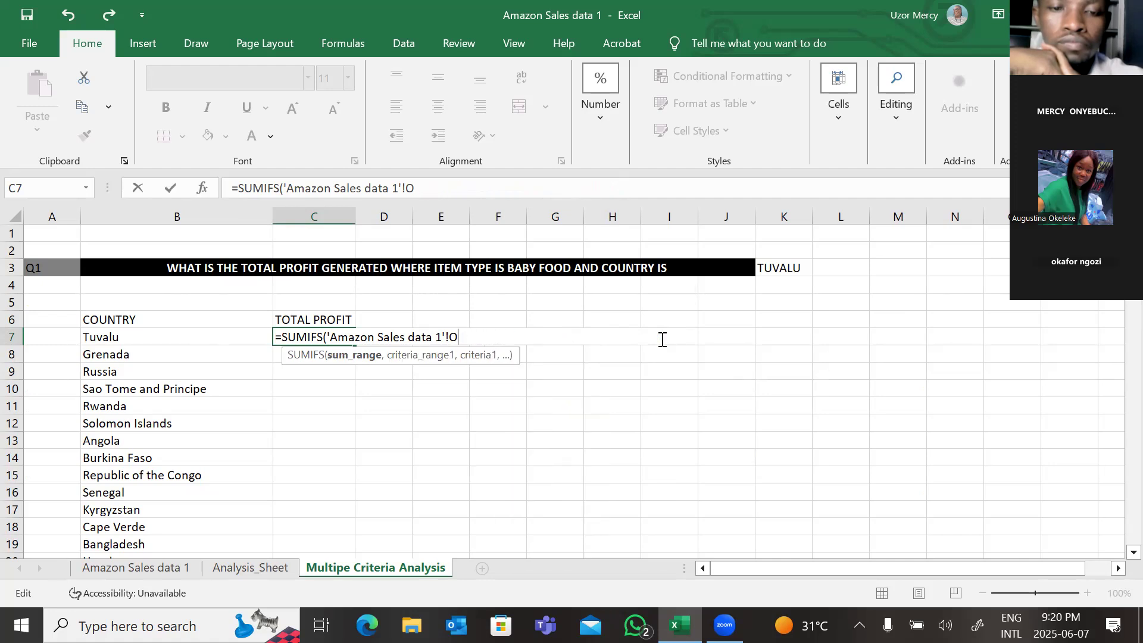
key("BackSpace")
key("BackSpace")
key("BackSpace")
key("BackSpace")
key("BackSpace")
key("BackSpace")
key("BackSpace")
key("BackSpace")
key("BackSpace")
key("BackSpace")
key("BackSpace")
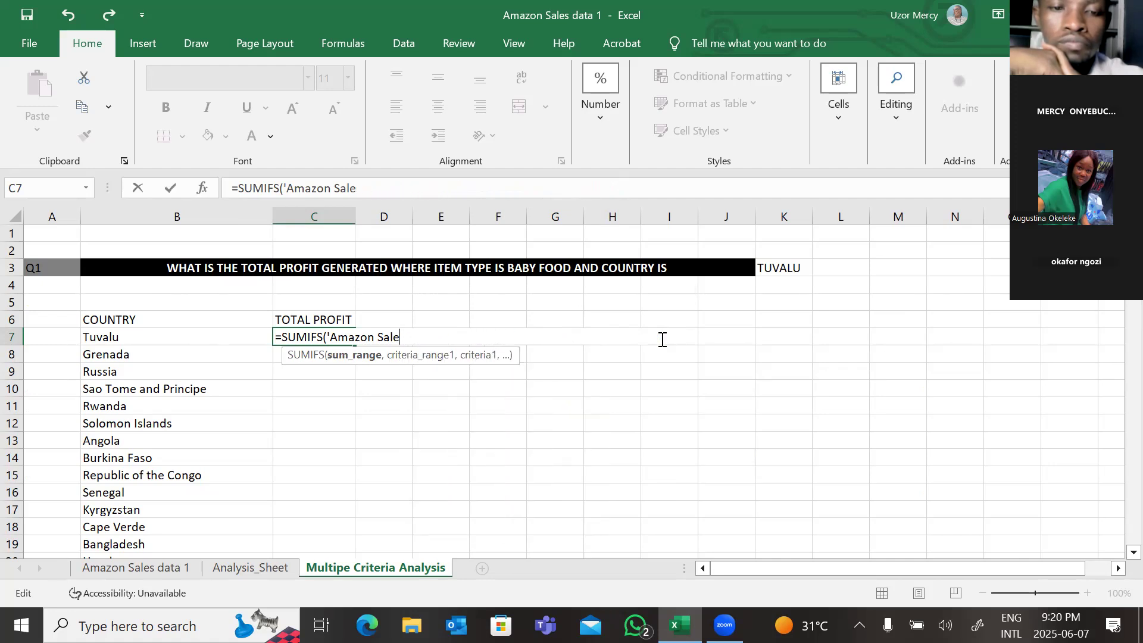
key("BackSpace")
key("BackSpace")
key("BackSpace")
key("BackSpace")
key("BackSpace")
key("BackSpace")
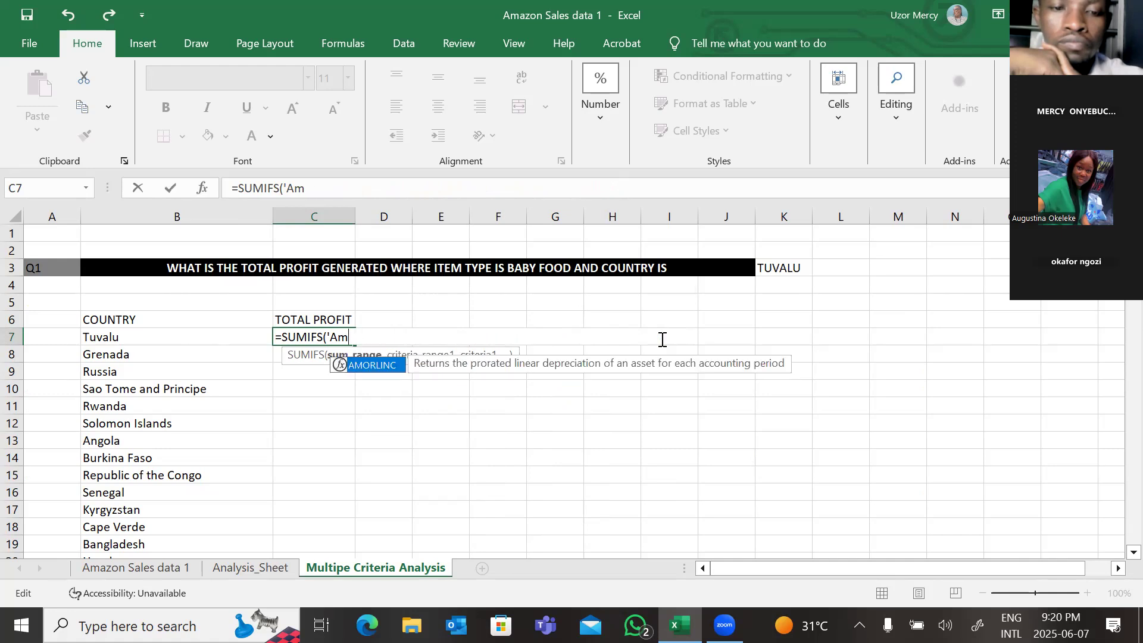
key("BackSpace")
key("BackSpace")
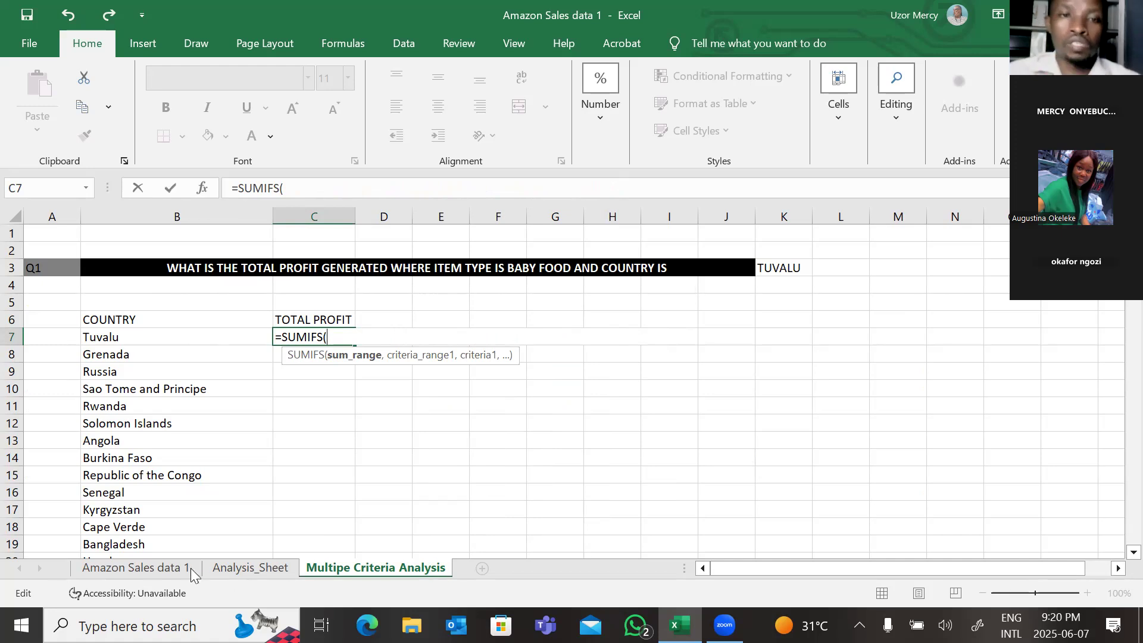
Step: Select Total_Profit O1:O101 on the Amazon Sales data 1 sheet as the SUMIFS sum range
left_click(165, 564)
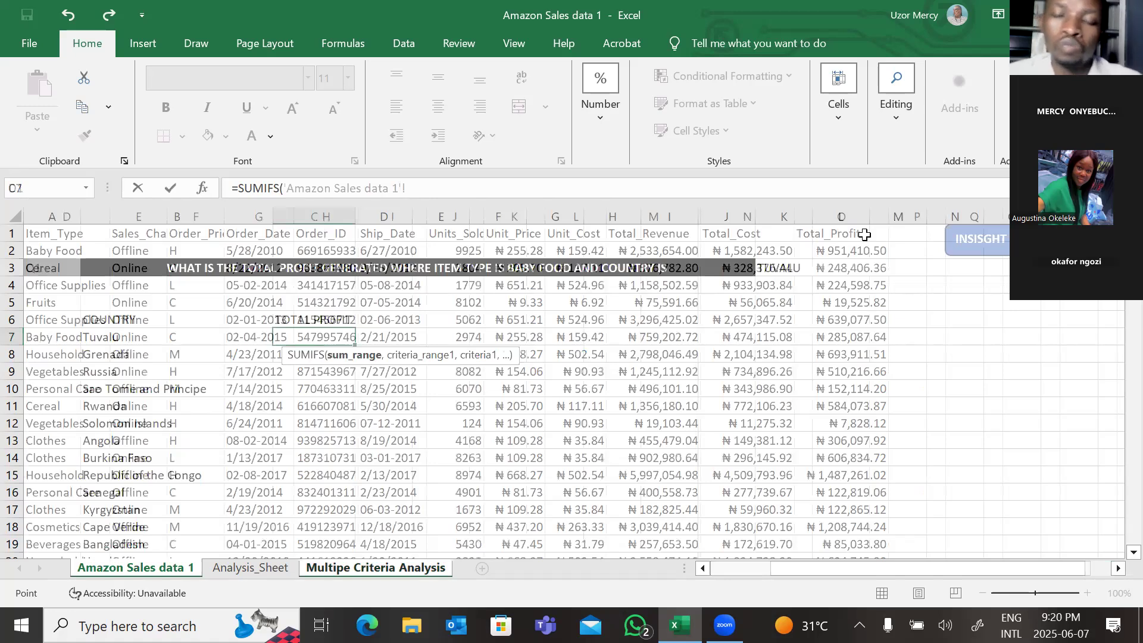
left_click(864, 235)
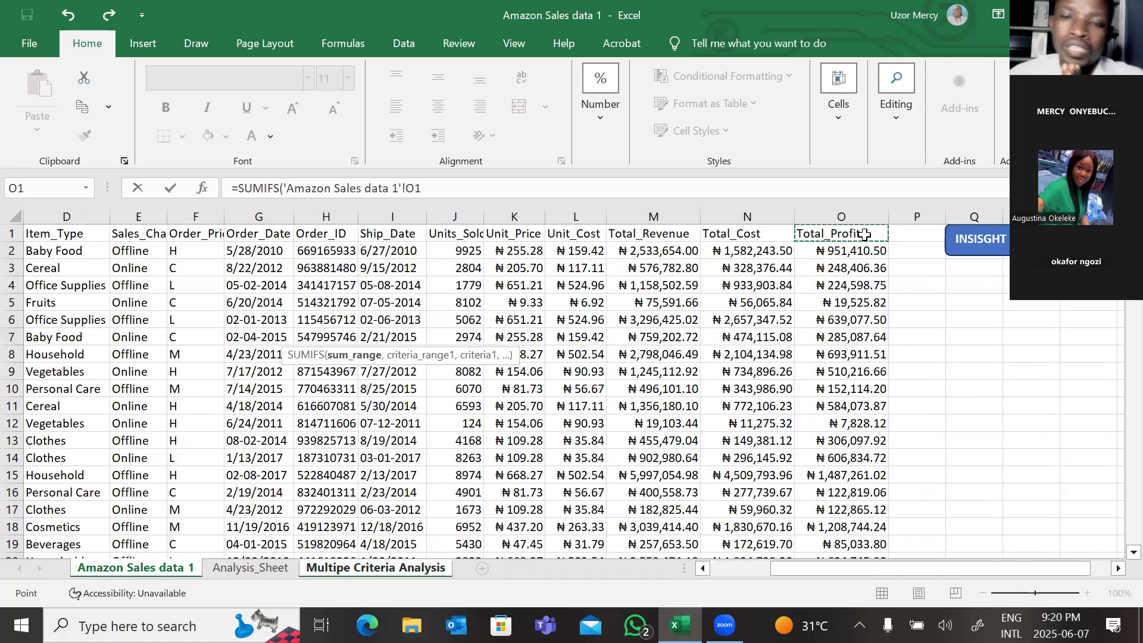
key("ctrl+shift+Down")
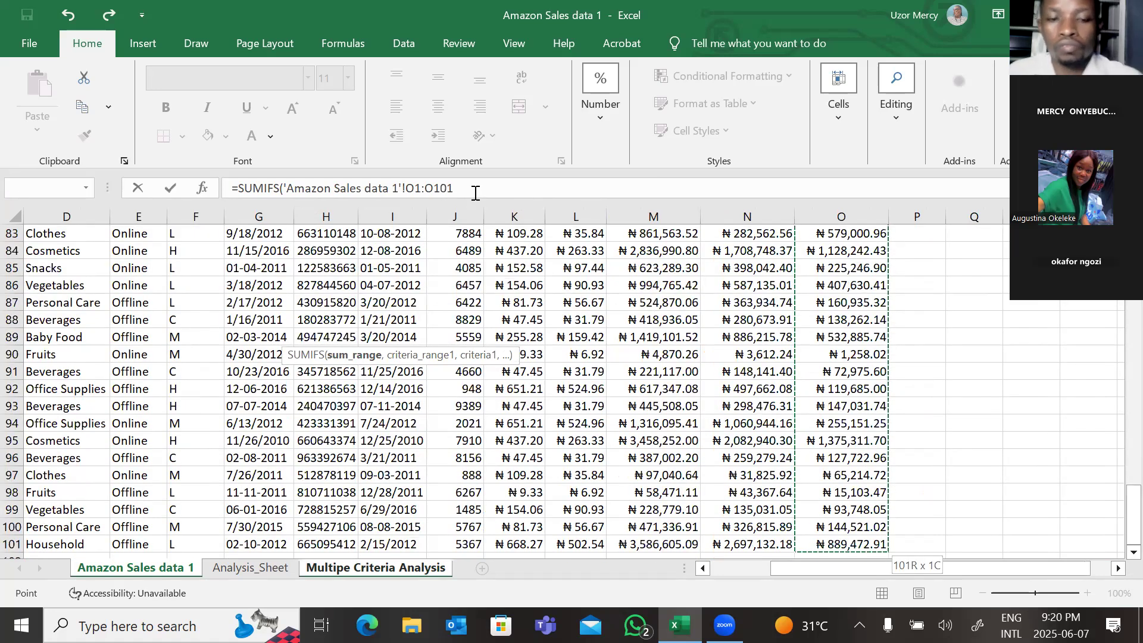
type(",")
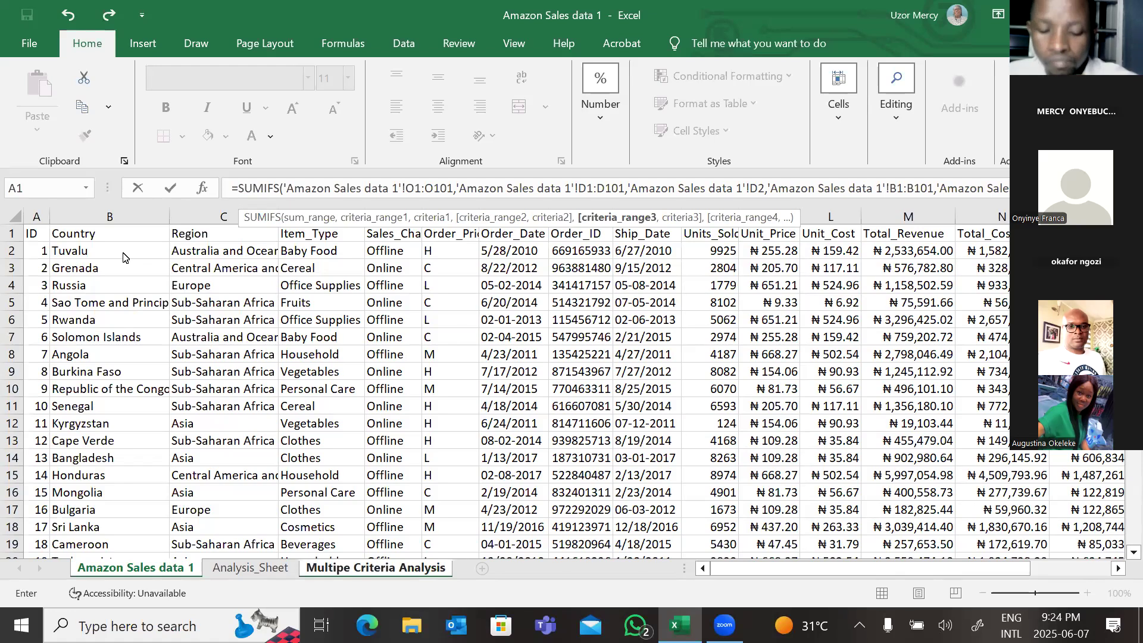
Step: Erase the SUMIFS formula in C7 back to just the equals sign
key("BackSpace")
key("BackSpace")
key("BackSpace")
key("BackSpace")
key("BackSpace")
key("BackSpace")
key("BackSpace")
key("BackSpace")
key("BackSpace")
key("BackSpace")
key("BackSpace")
key("BackSpace")
key("BackSpace")
key("BackSpace")
key("BackSpace")
key("BackSpace")
key("BackSpace")
key("BackSpace")
key("BackSpace")
key("BackSpace")
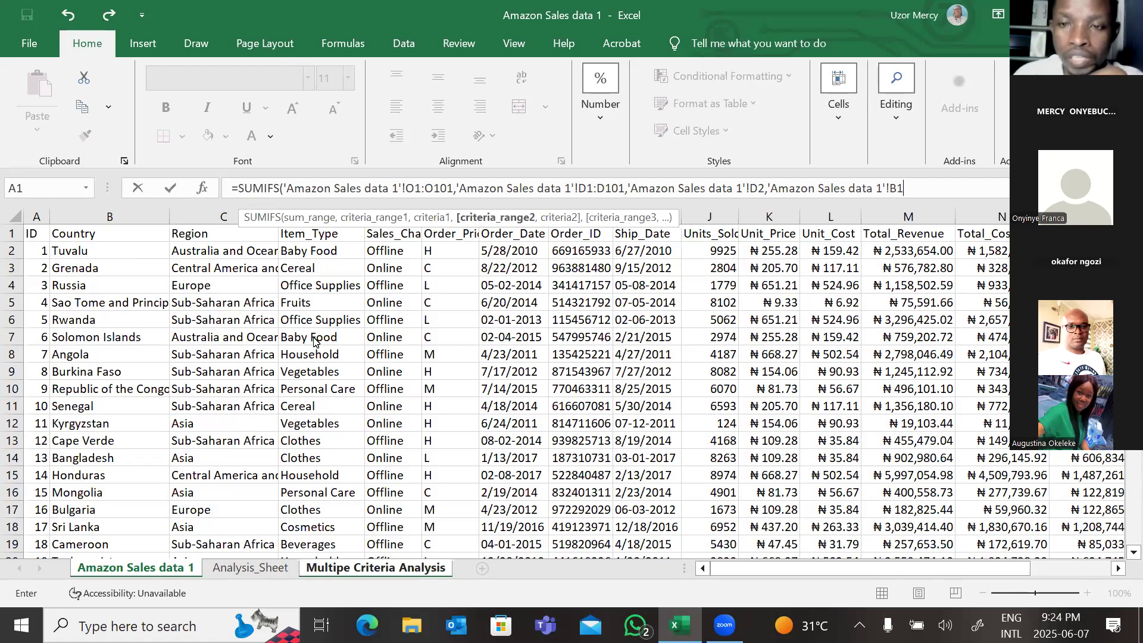
key("BackSpace")
key("BackSpace")
key("BackSpace")
key("BackSpace")
key("BackSpace")
key("BackSpace")
key("BackSpace")
key("BackSpace")
key("BackSpace")
key("BackSpace")
key("BackSpace")
key("BackSpace")
key("BackSpace")
key("BackSpace")
key("BackSpace")
key("BackSpace")
key("BackSpace")
key("BackSpace")
key("BackSpace")
key("BackSpace")
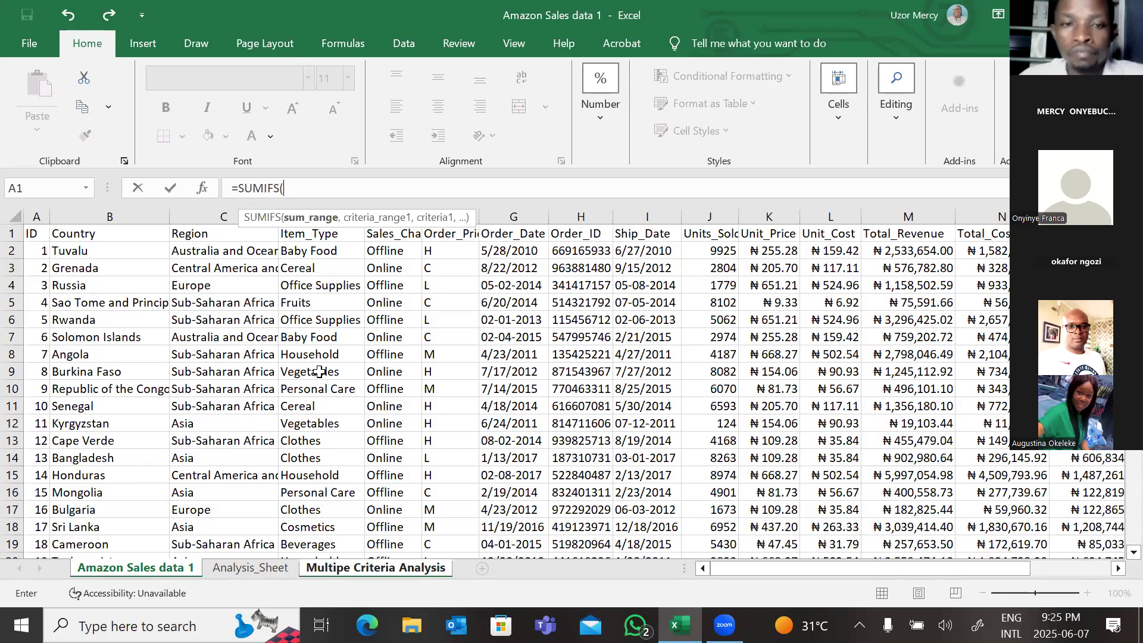
key("BackSpace")
key("BackSpace")
key("BackSpace")
key("BackSpace")
key("BackSpace")
key("BackSpace")
key("BackSpace")
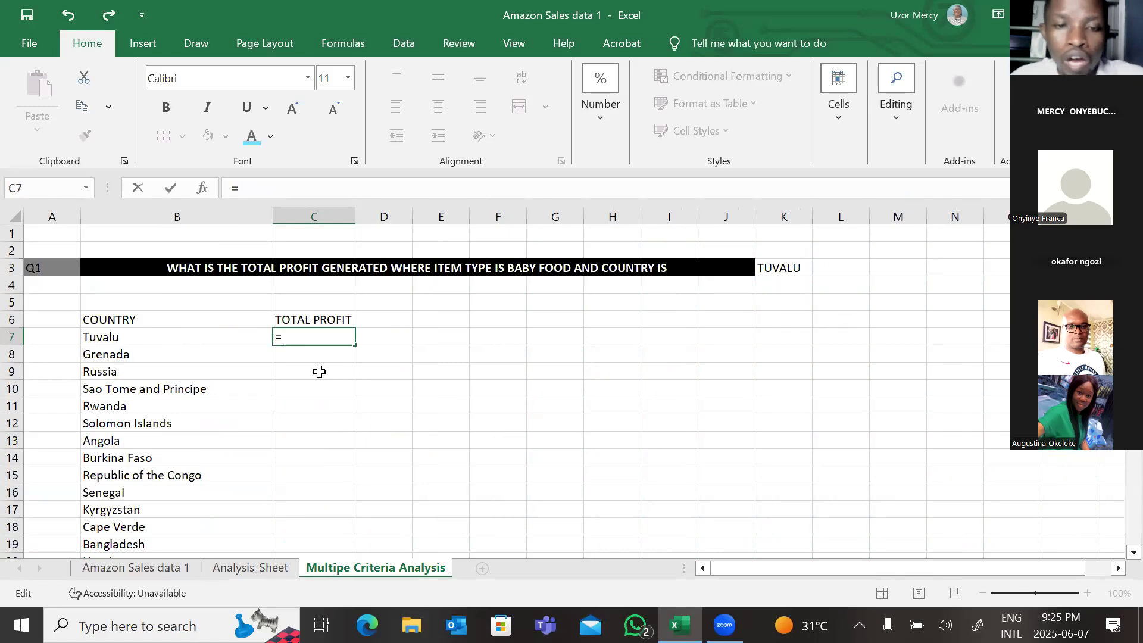
Step: Restart =SUMIFS( in C7 with Total_Profit O1:O101 from the Amazon Sales data 1 sheet as the sum range
type("S")
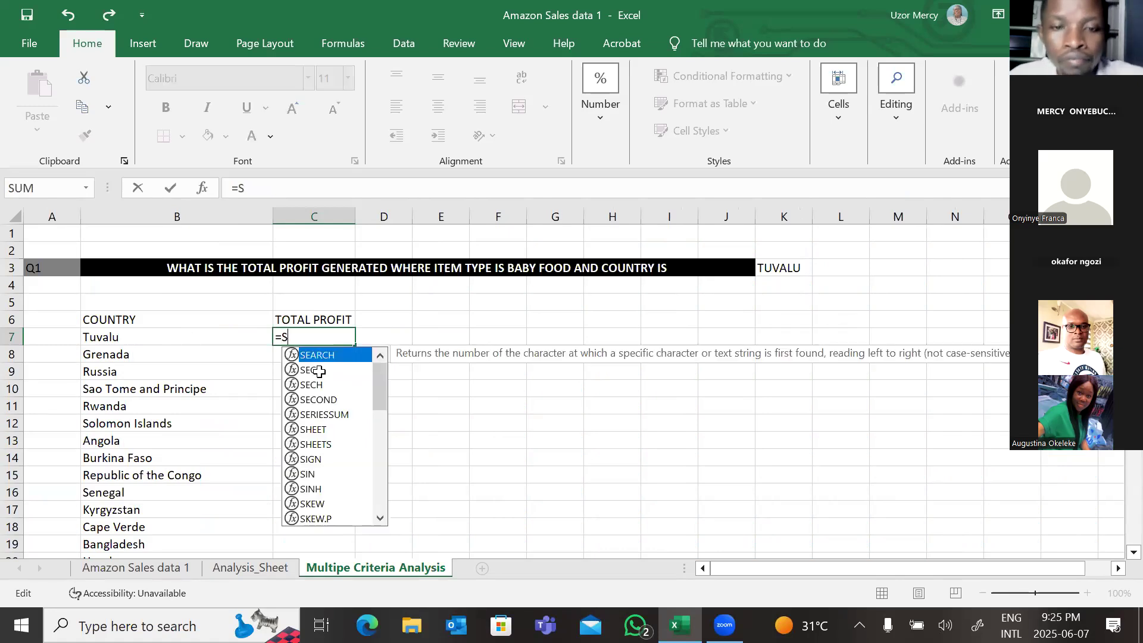
type("UMIFS(")
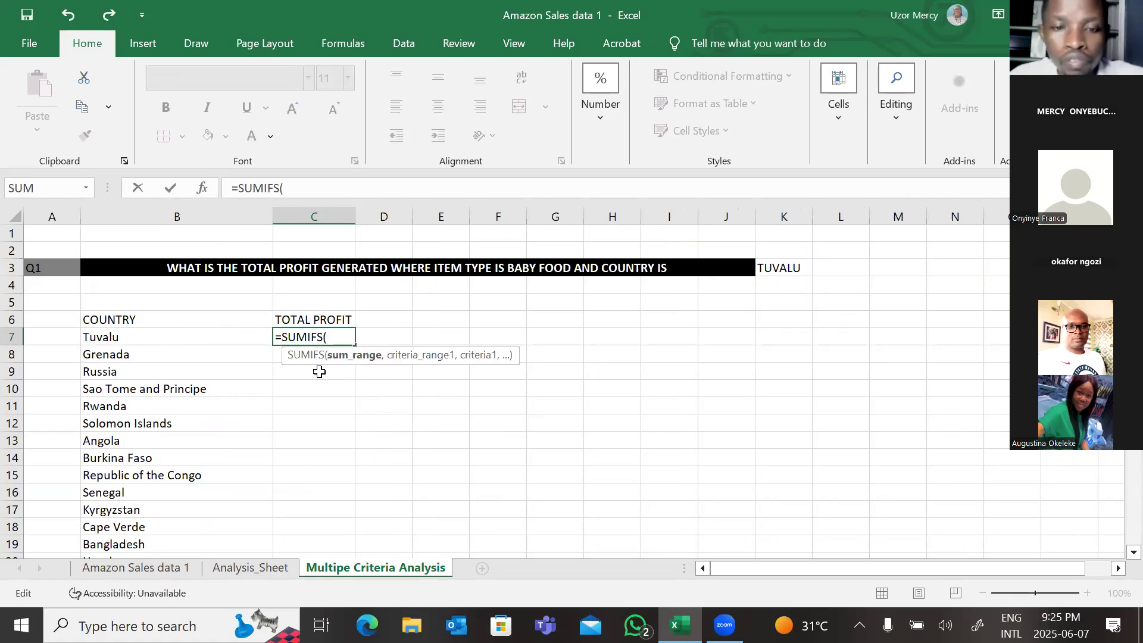
left_click(156, 567)
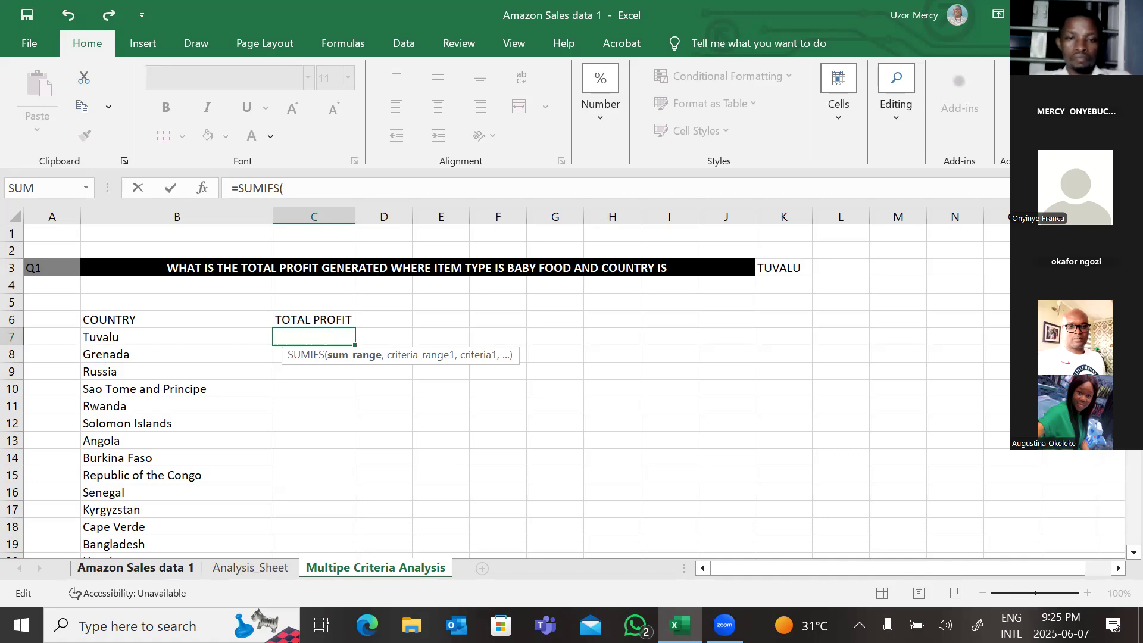
left_click(136, 568)
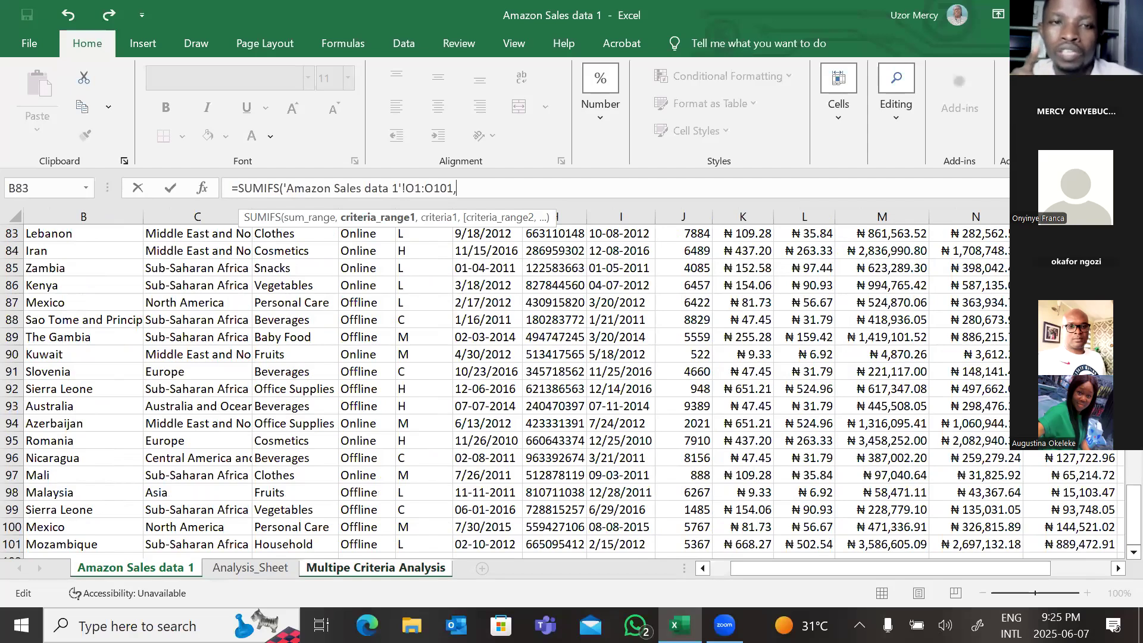
scroll(572, 390, "up", 20)
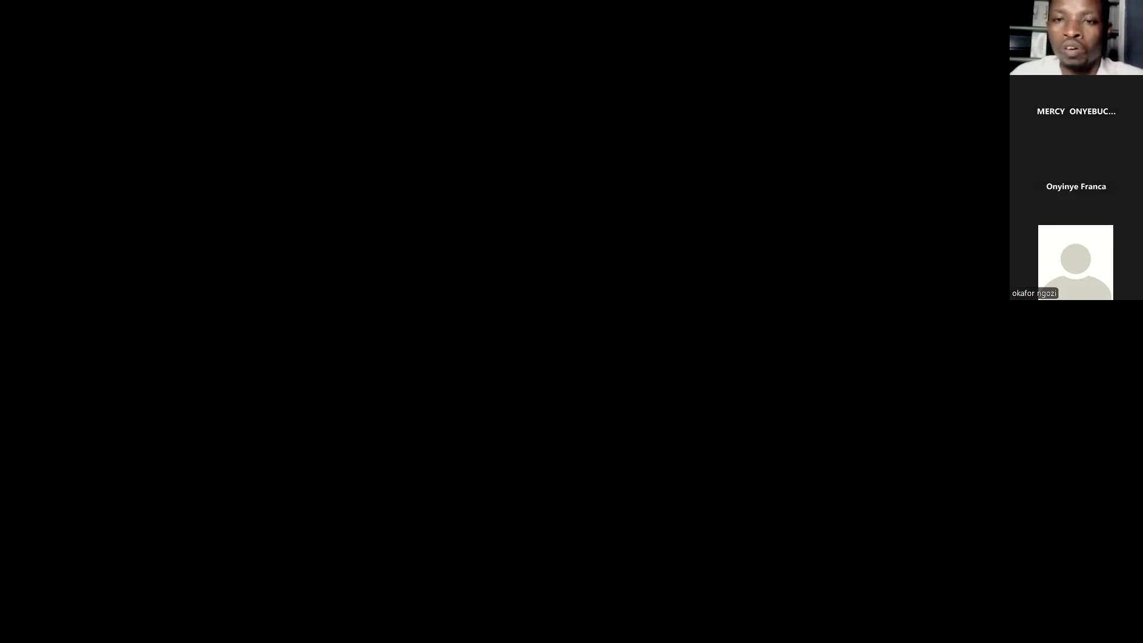
Step: Clear cell C7 and start a new SUMIFS formula in it
left_click(232, 279)
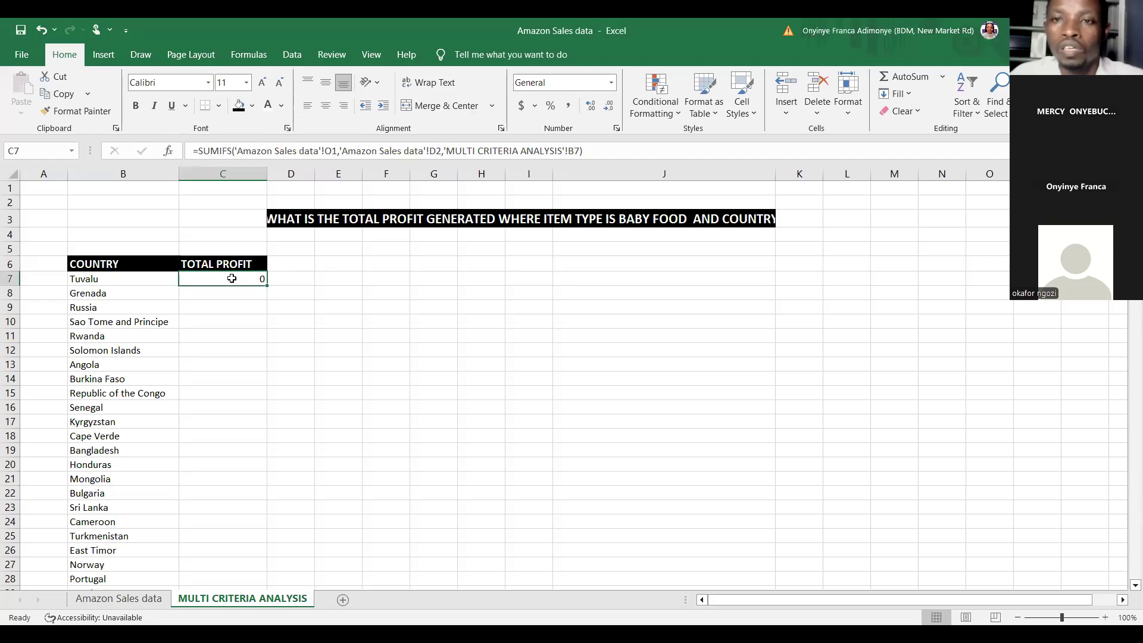
key("Delete")
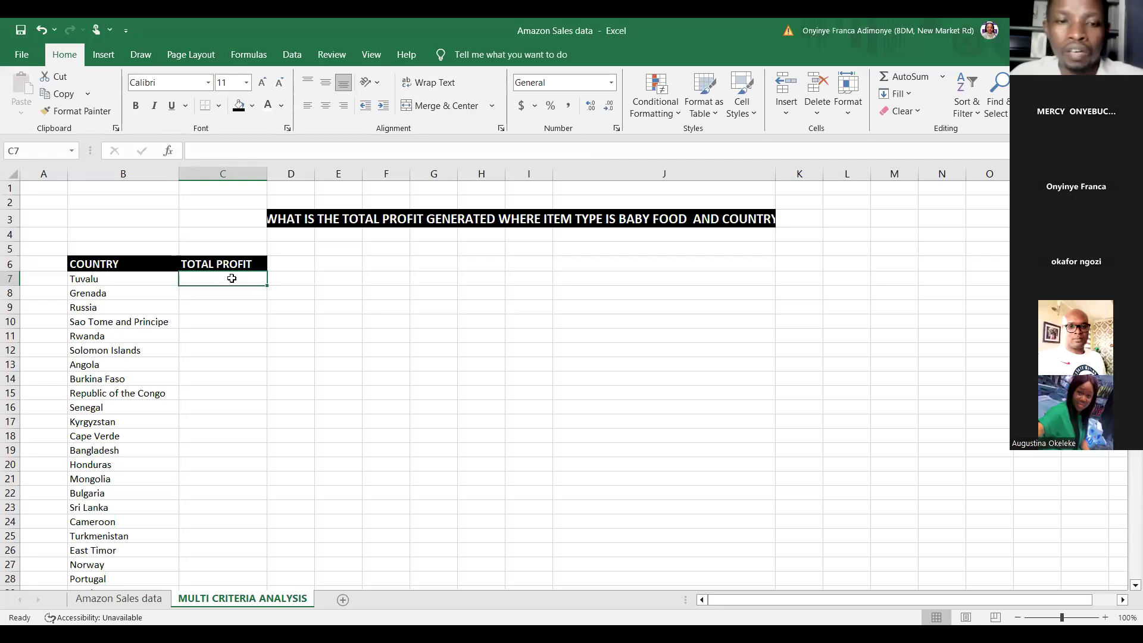
type("=")
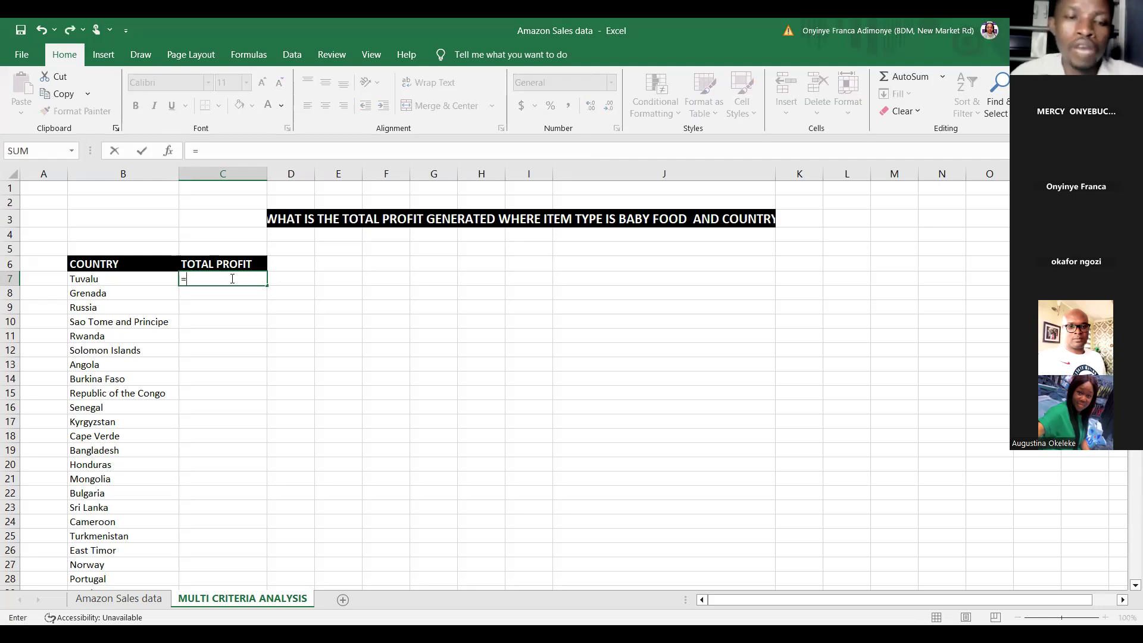
type("S")
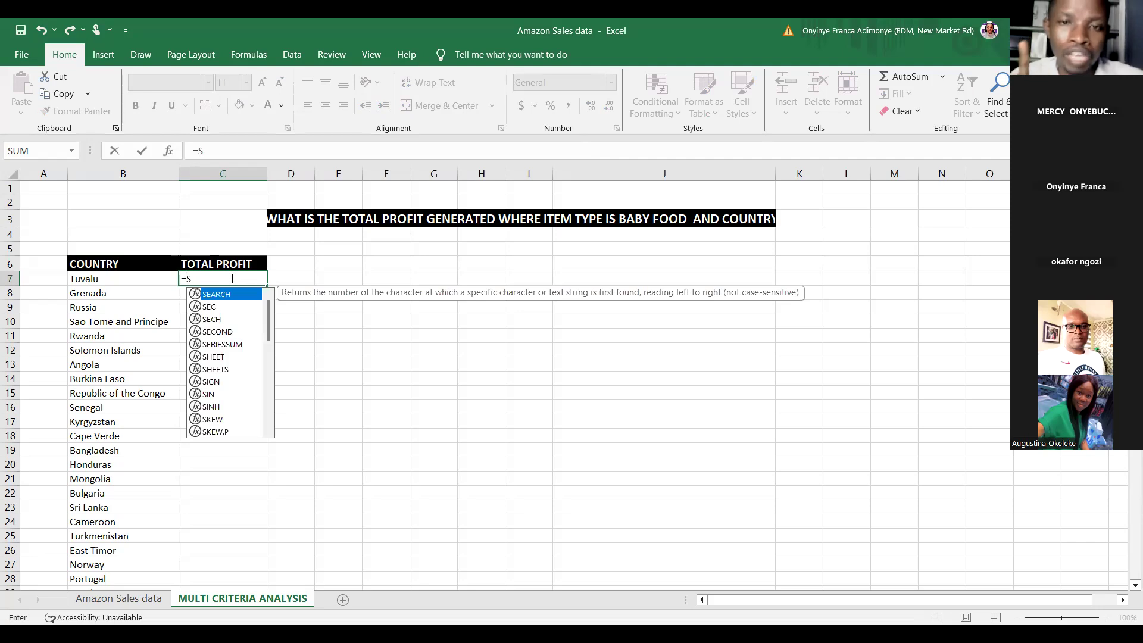
type("UMIF")
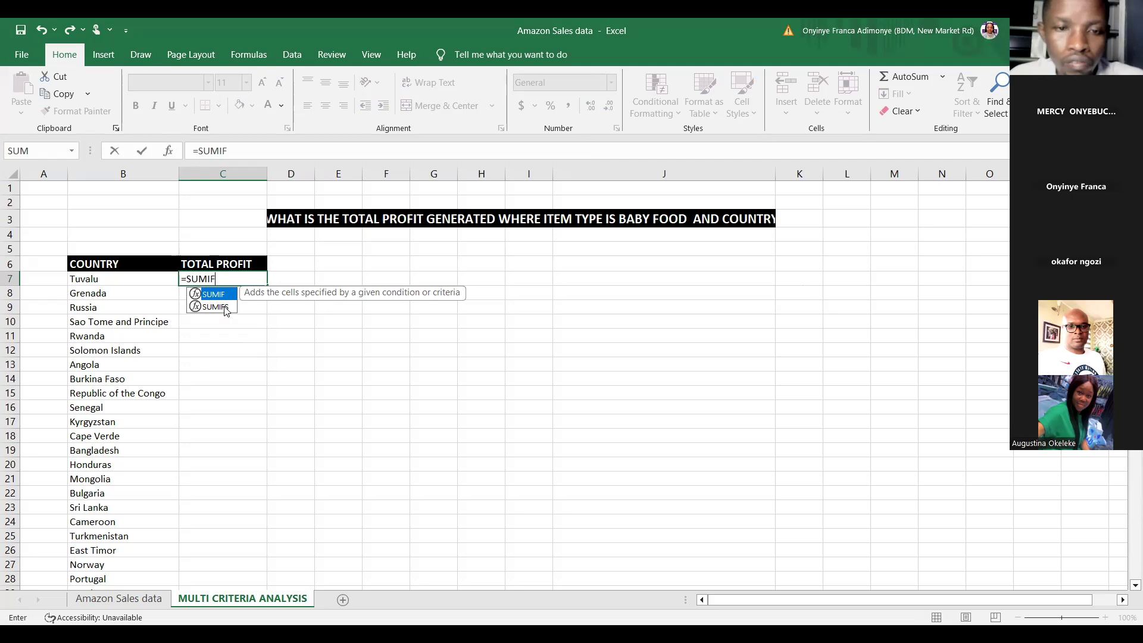
left_click(223, 306)
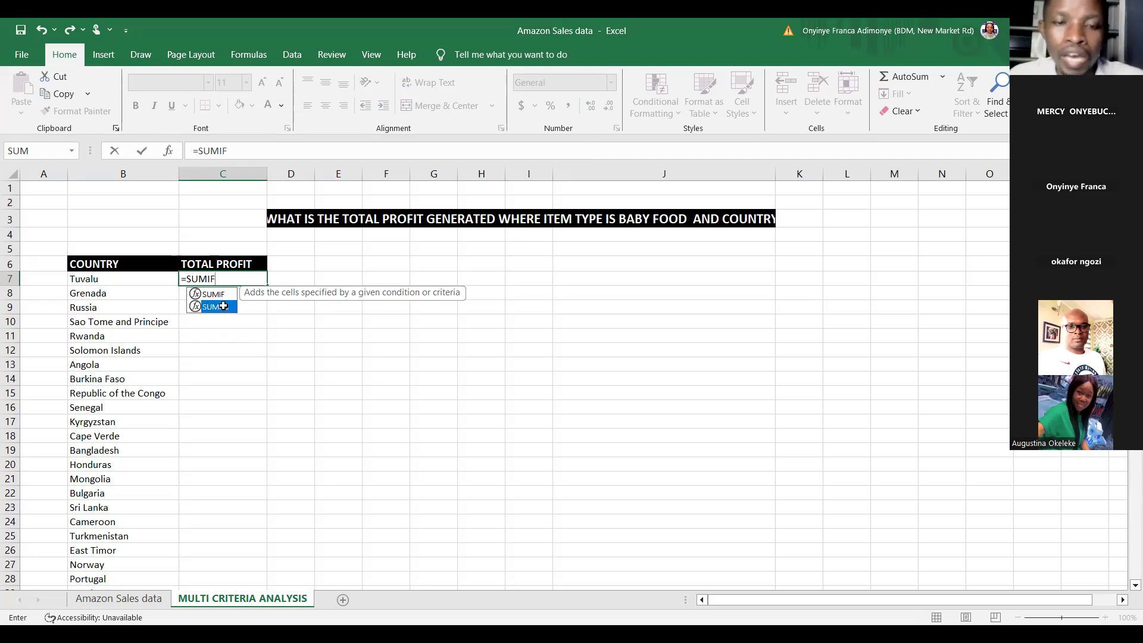
key("Tab")
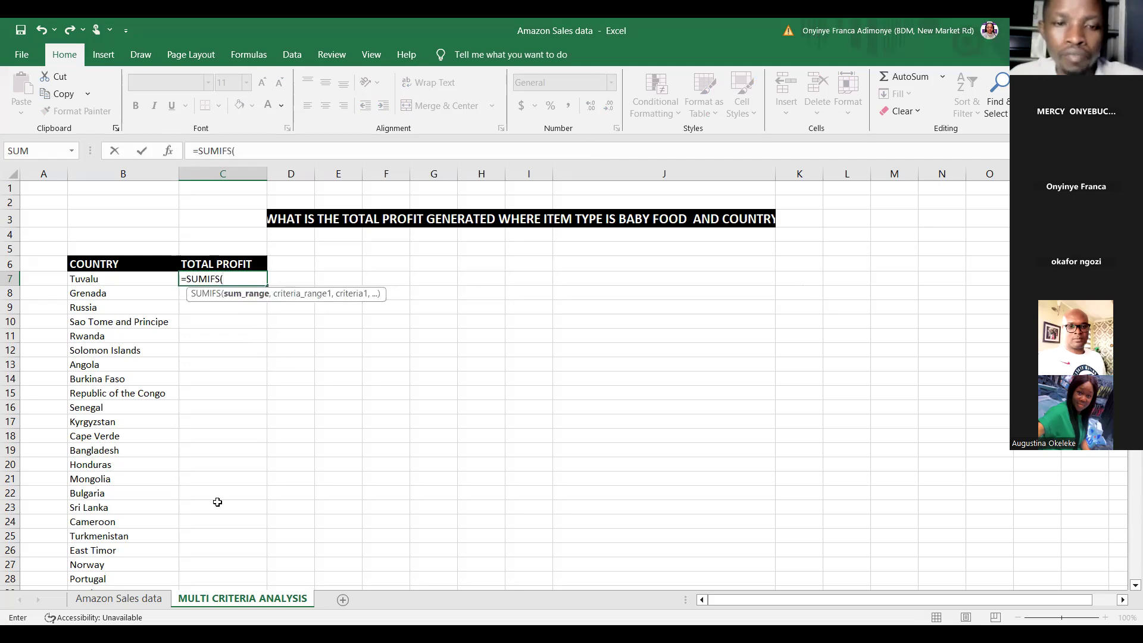
Step: Set column O of the Amazon Sales data sheet as the sum range and column D as the first criteria range
left_click(115, 600)
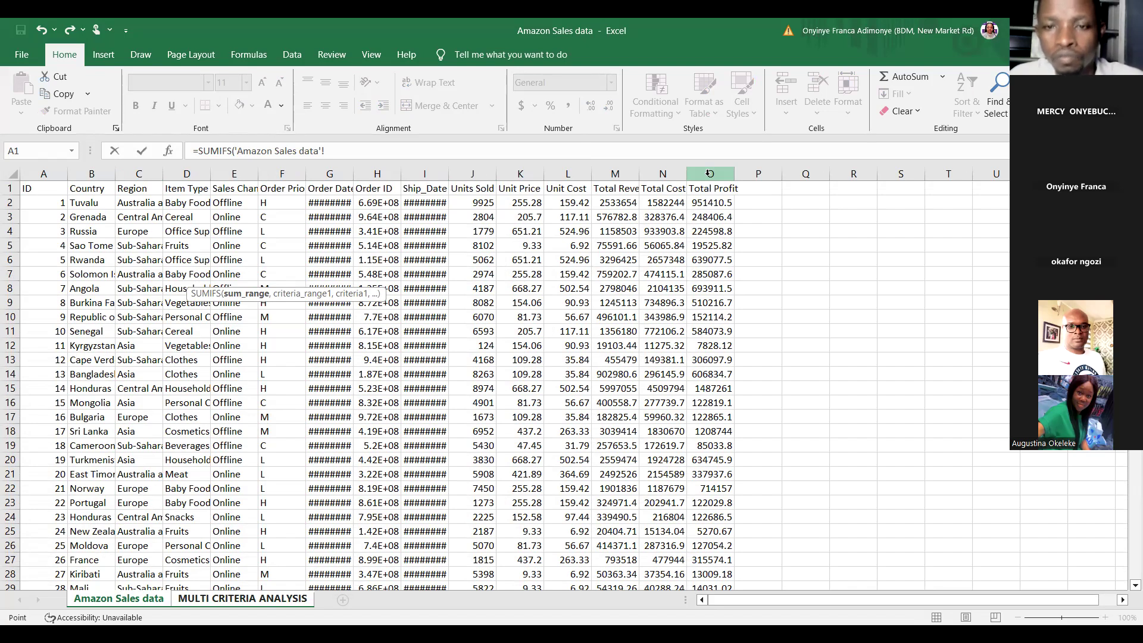
left_click(708, 172)
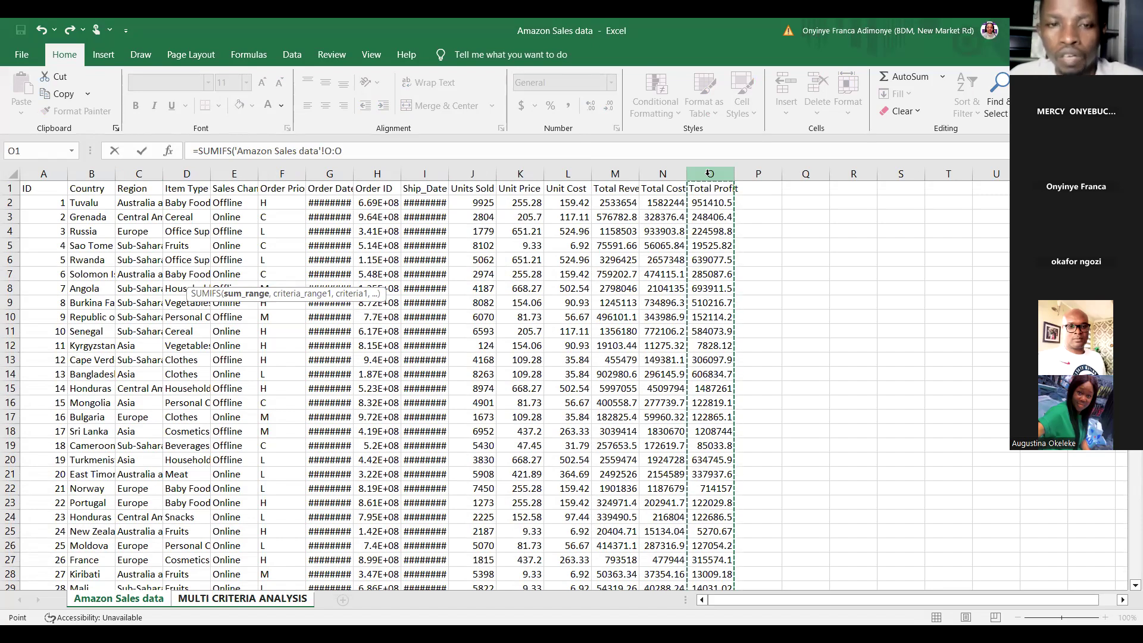
type(",")
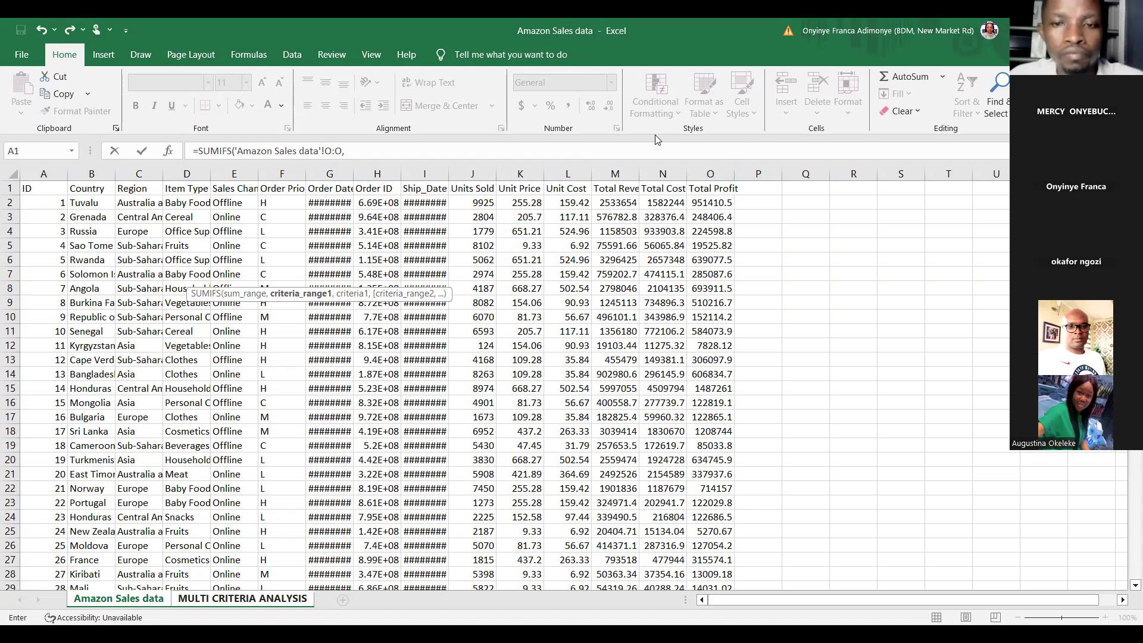
left_click(186, 171)
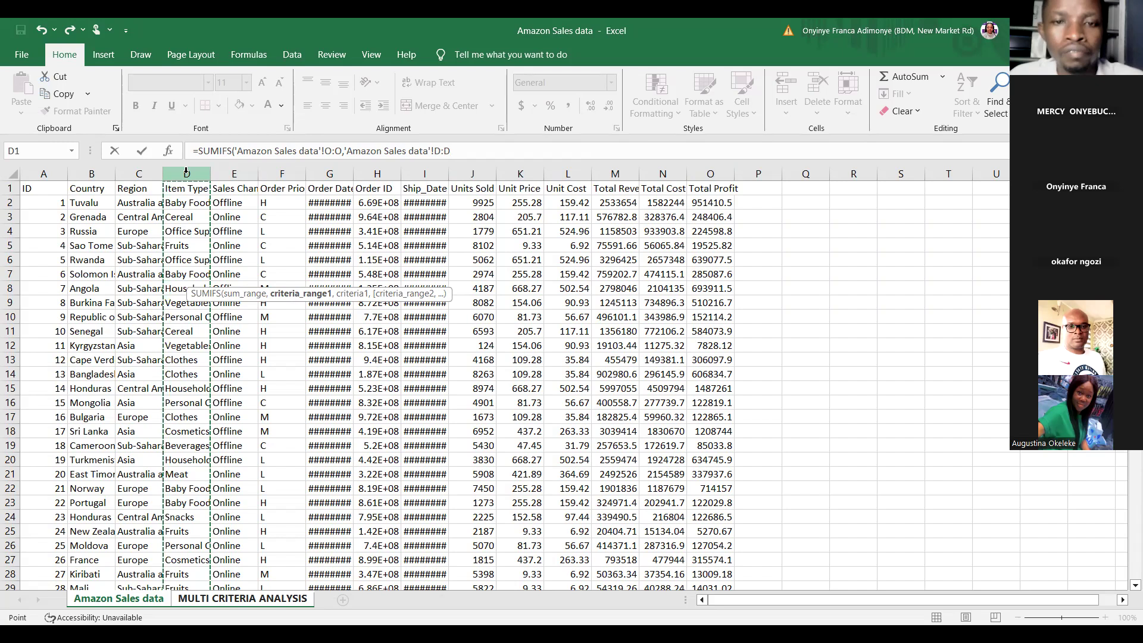
type(",")
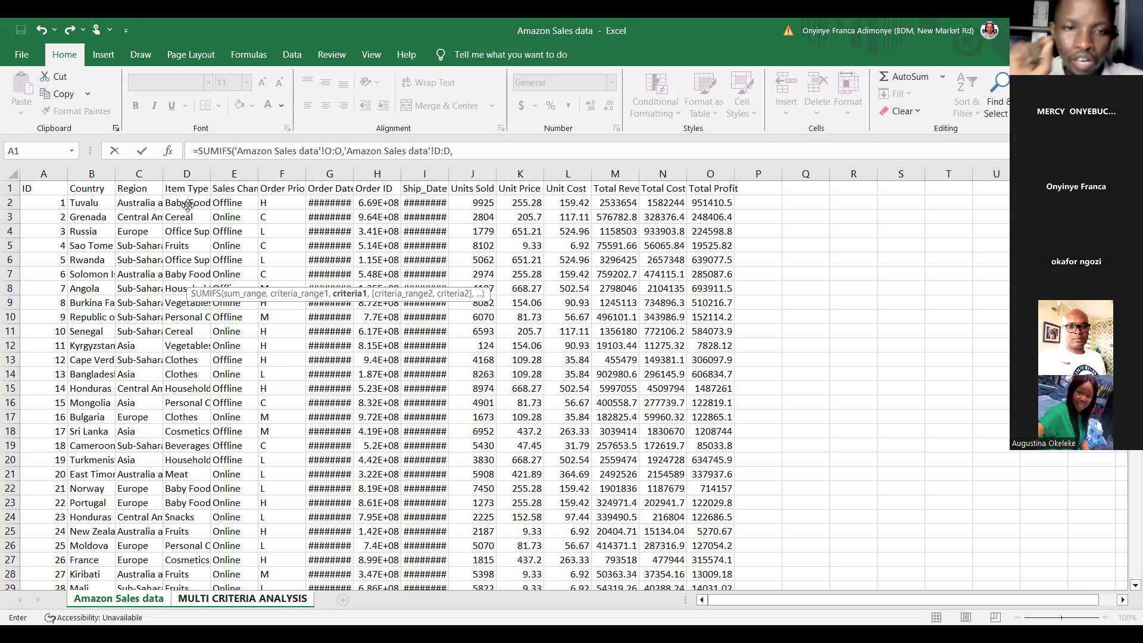
Step: Add D2 as the item type criterion and column B as the second criteria range
left_click(188, 206)
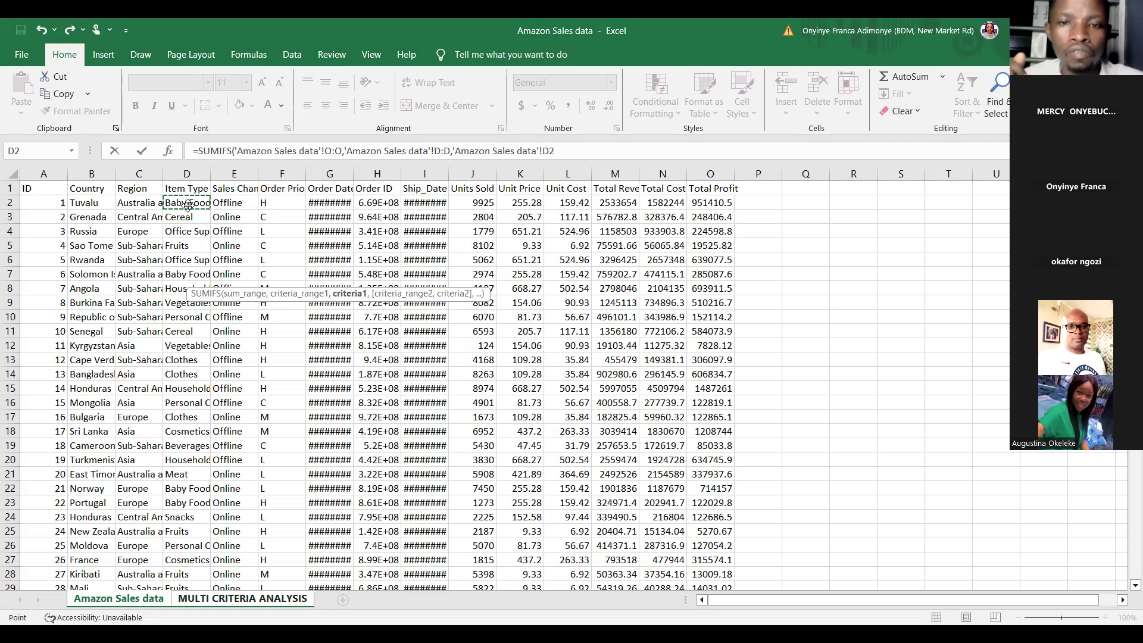
type(",")
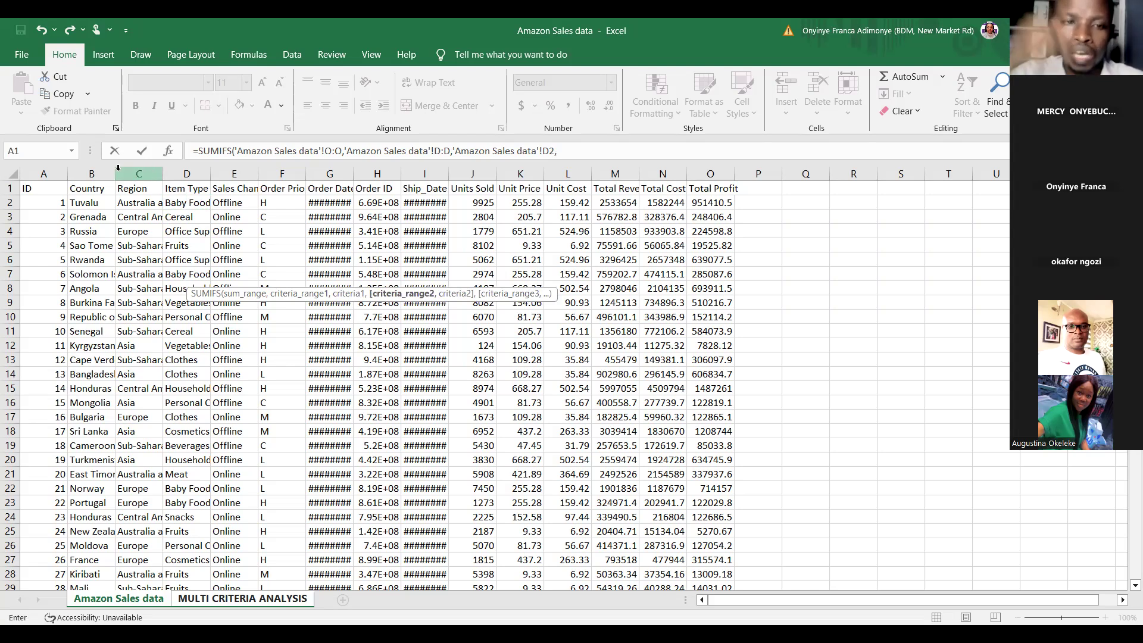
left_click(91, 174)
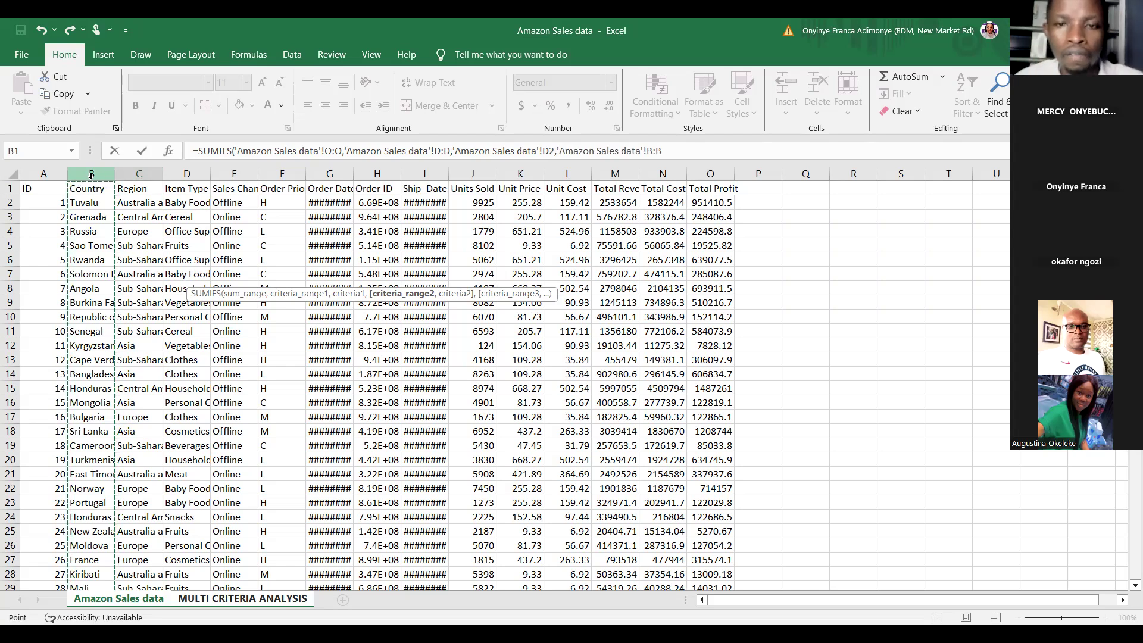
type(",")
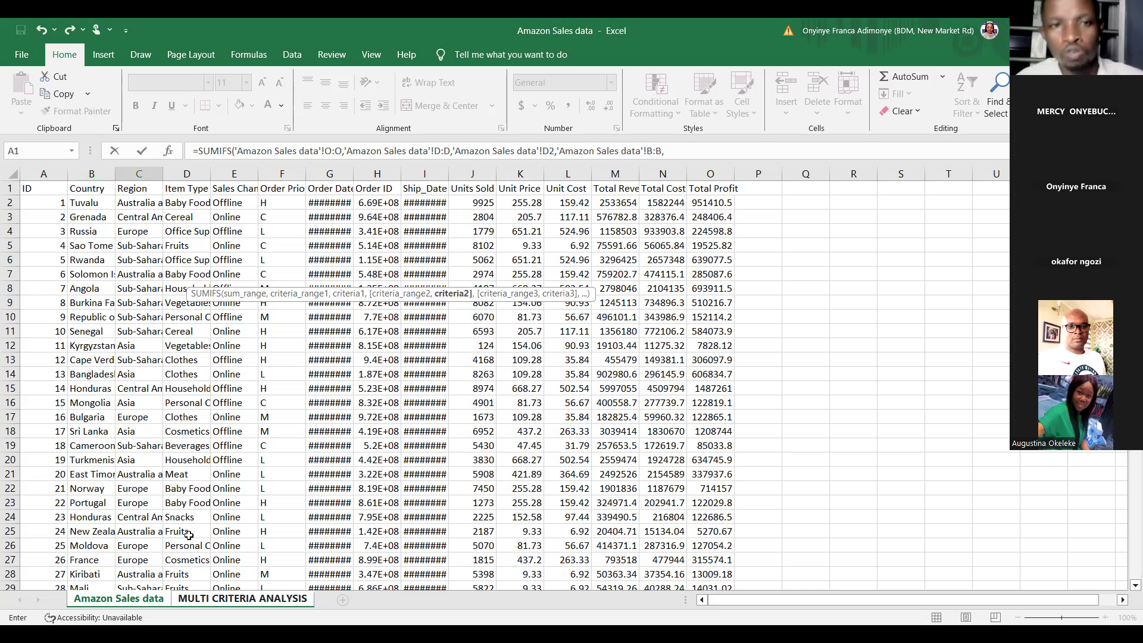
Step: Use the country in B7 of the MULTI CRITERIA ANALYSIS sheet as the second criterion and enter the formula
left_click(225, 599)
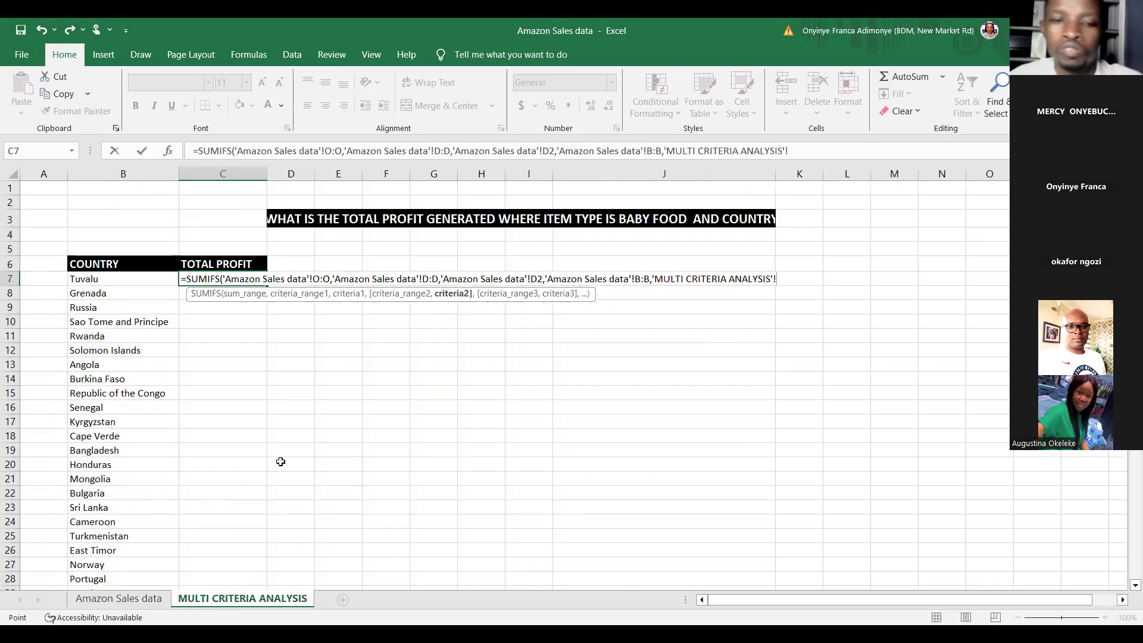
left_click(129, 279)
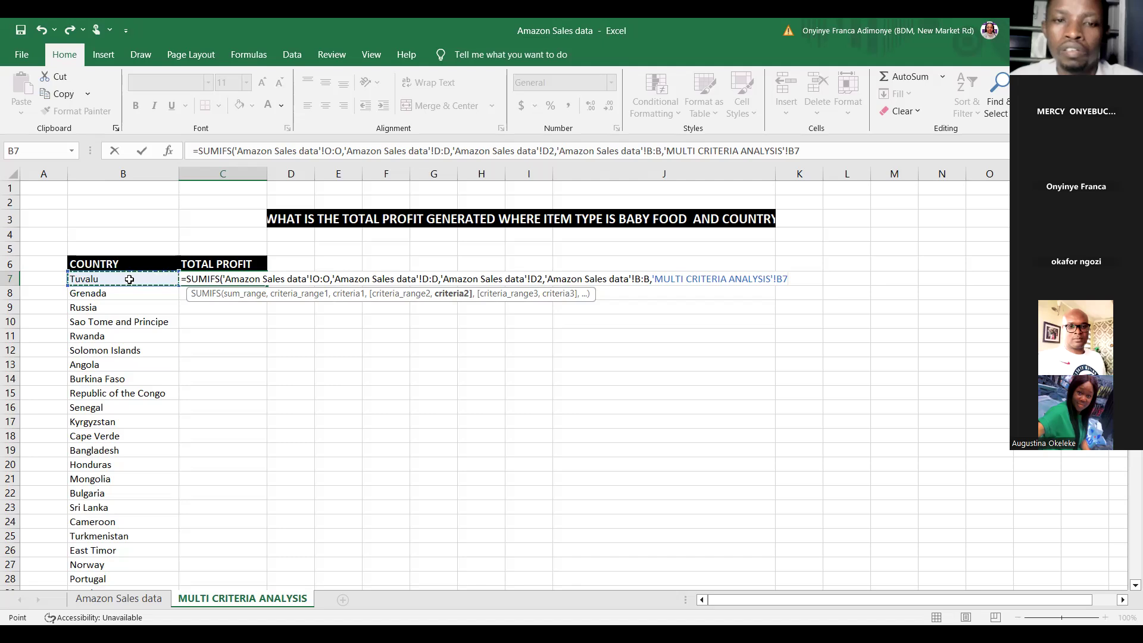
key("Return")
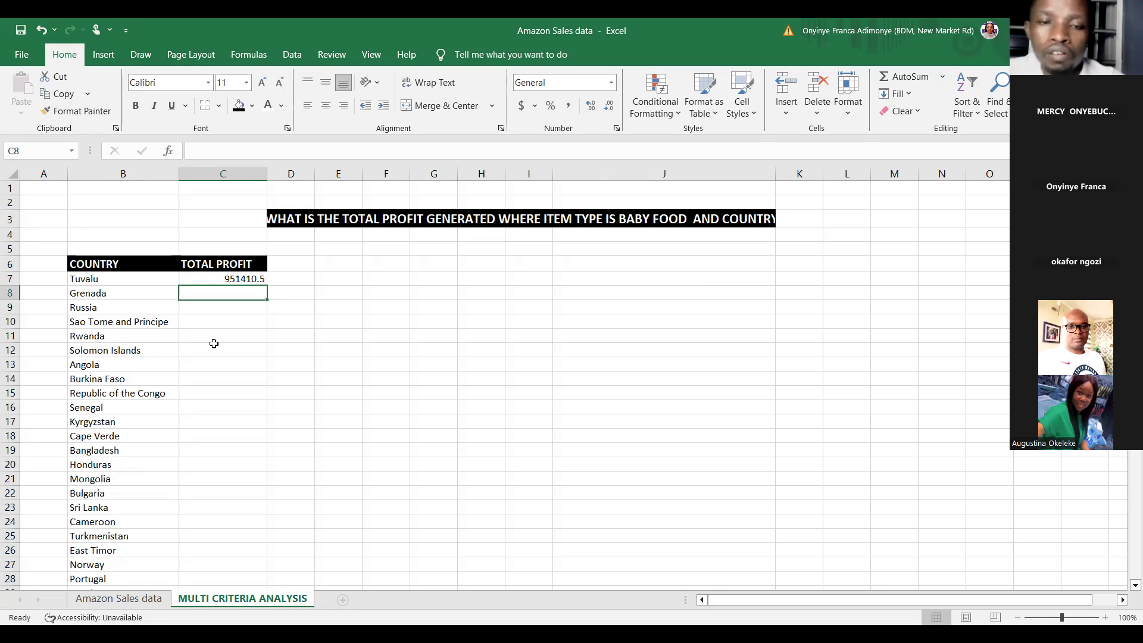
Step: Examine the SUMIFS formula in C7 and the Baby Food label in B5
left_click(339, 407)
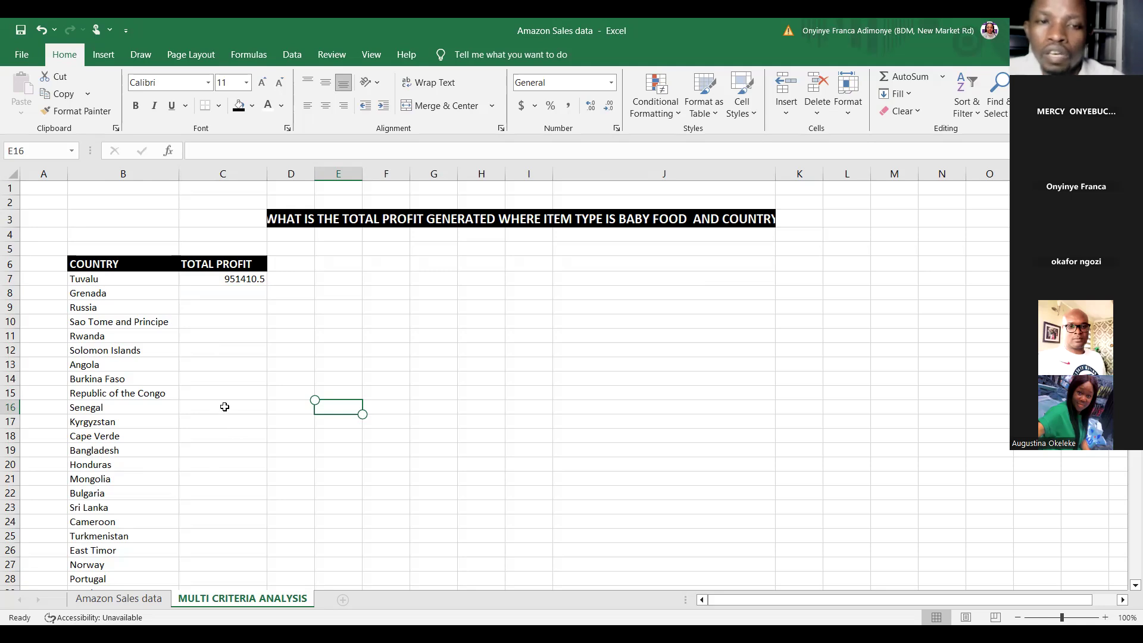
left_click(237, 280)
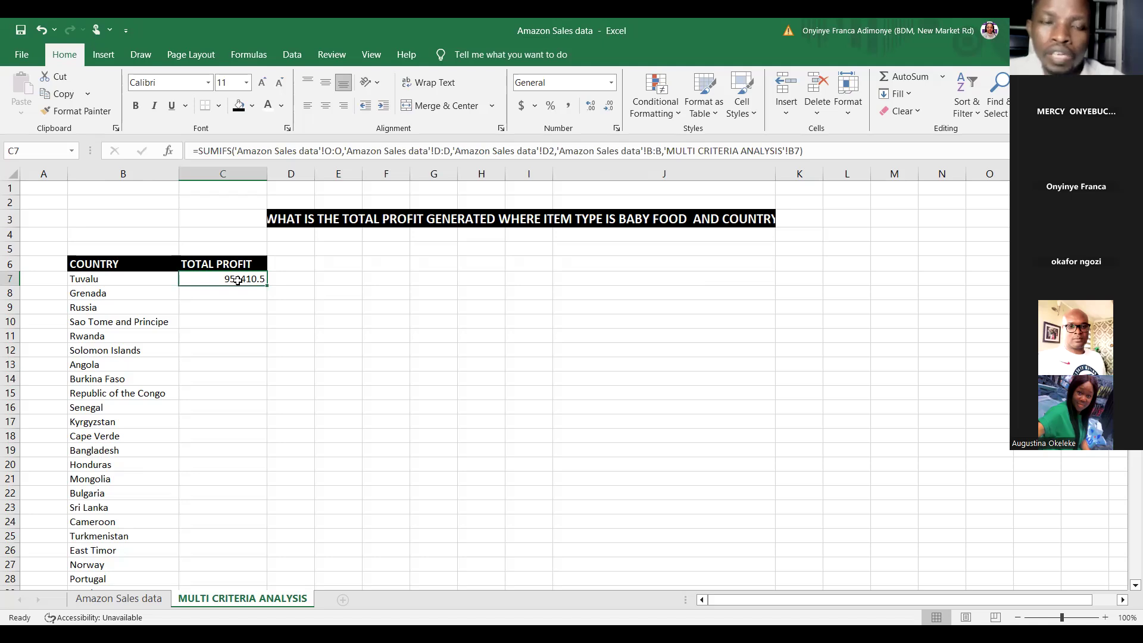
left_click(293, 265)
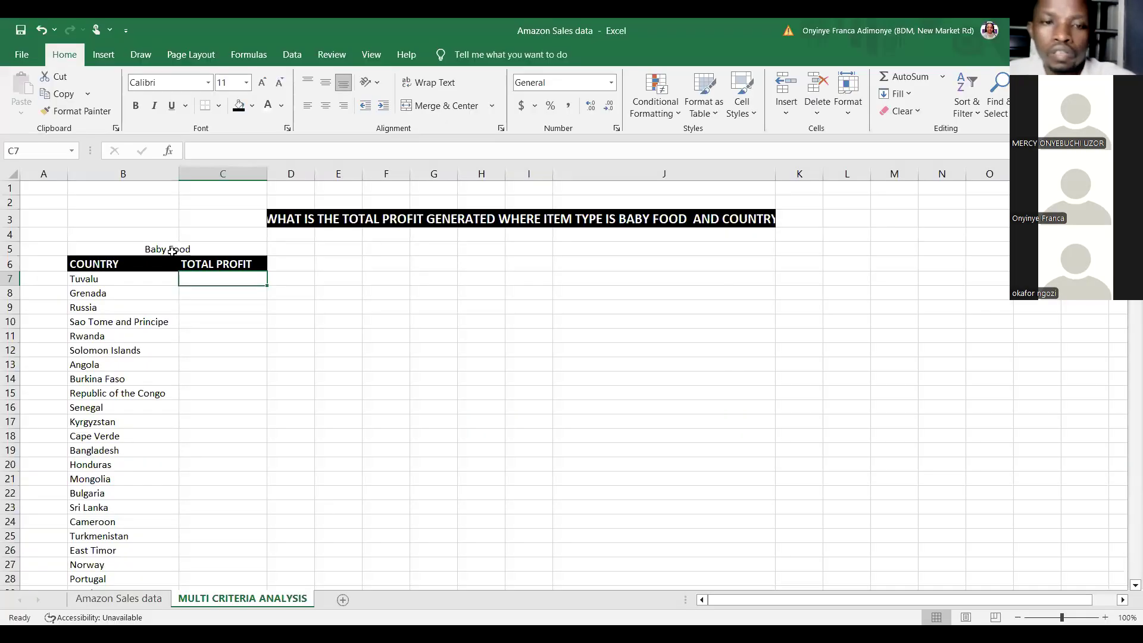
double_click(172, 250)
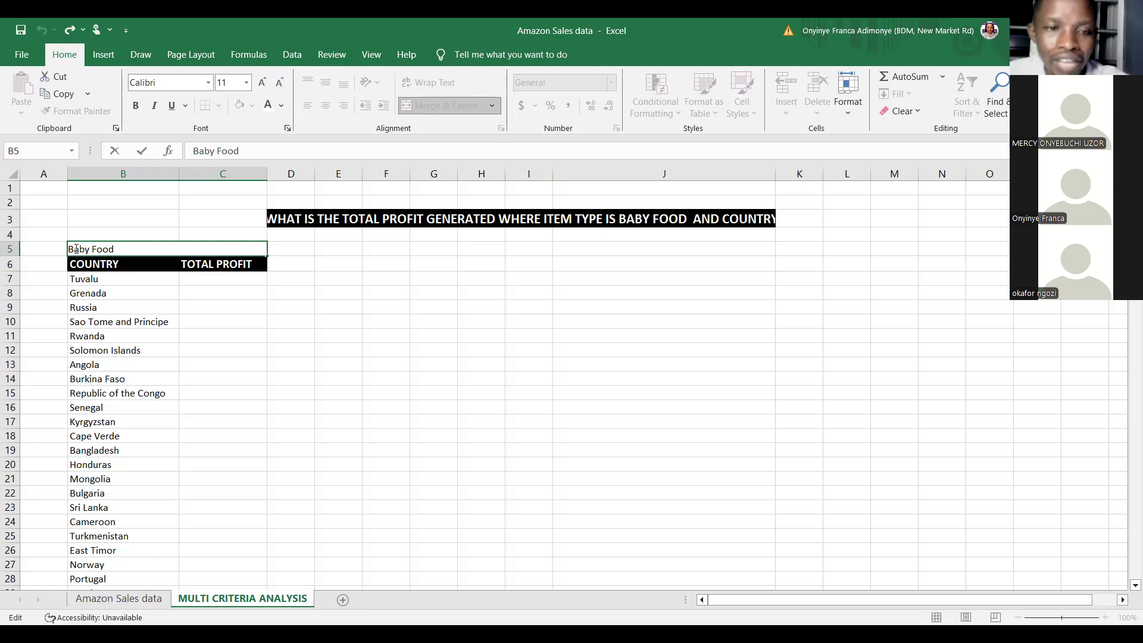
triple_click(79, 249)
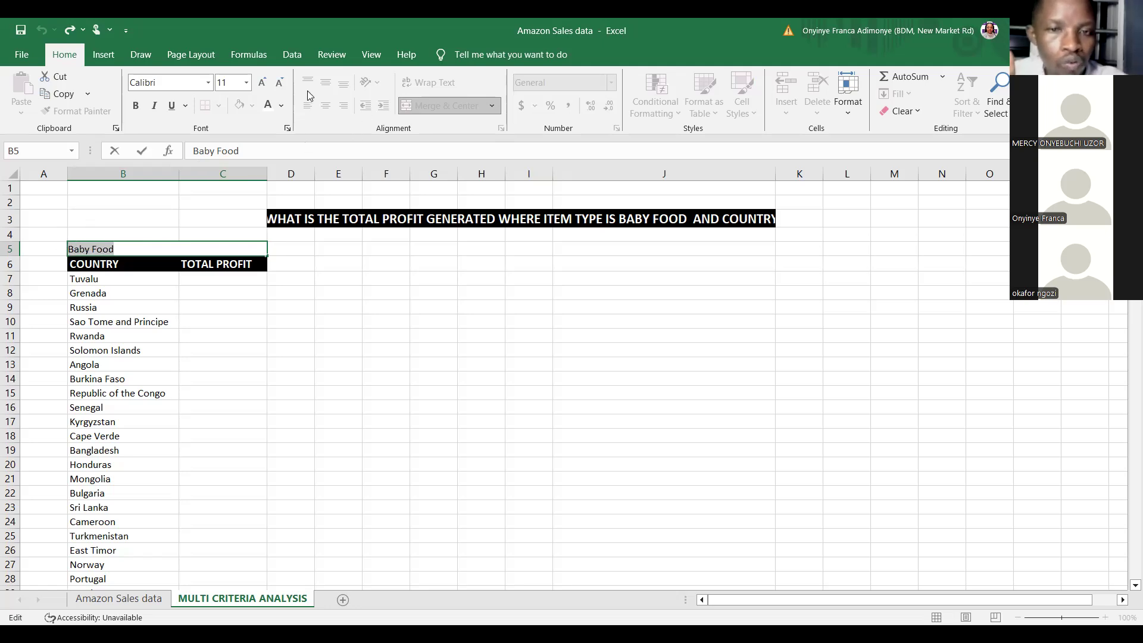
left_click(146, 248)
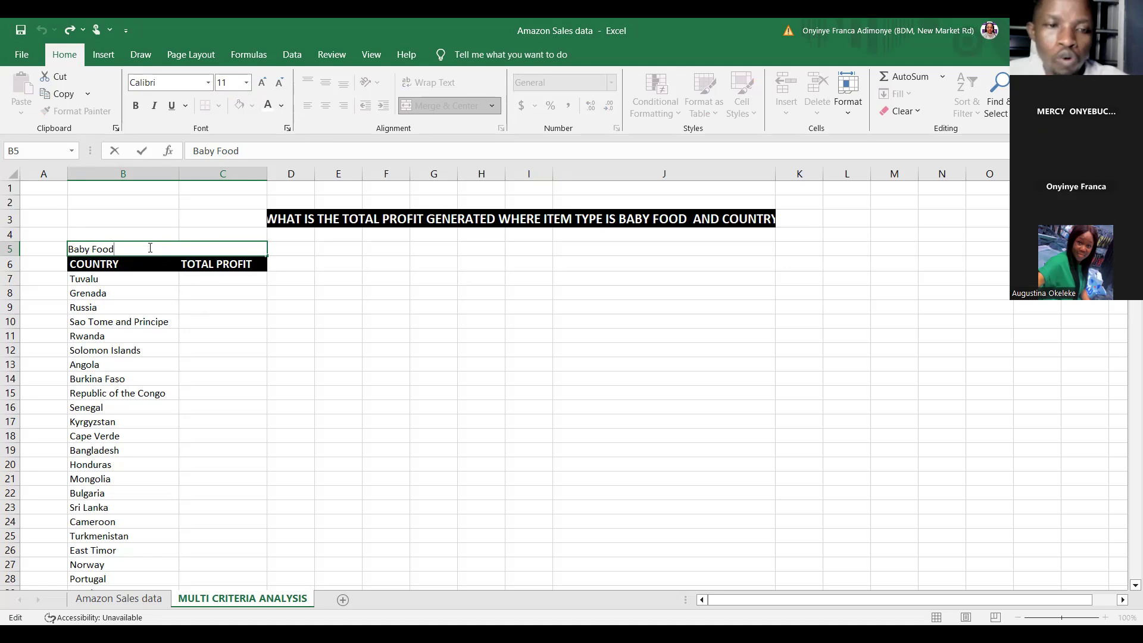
Step: Start a fresh SUMIFS formula in C7
left_click(202, 278)
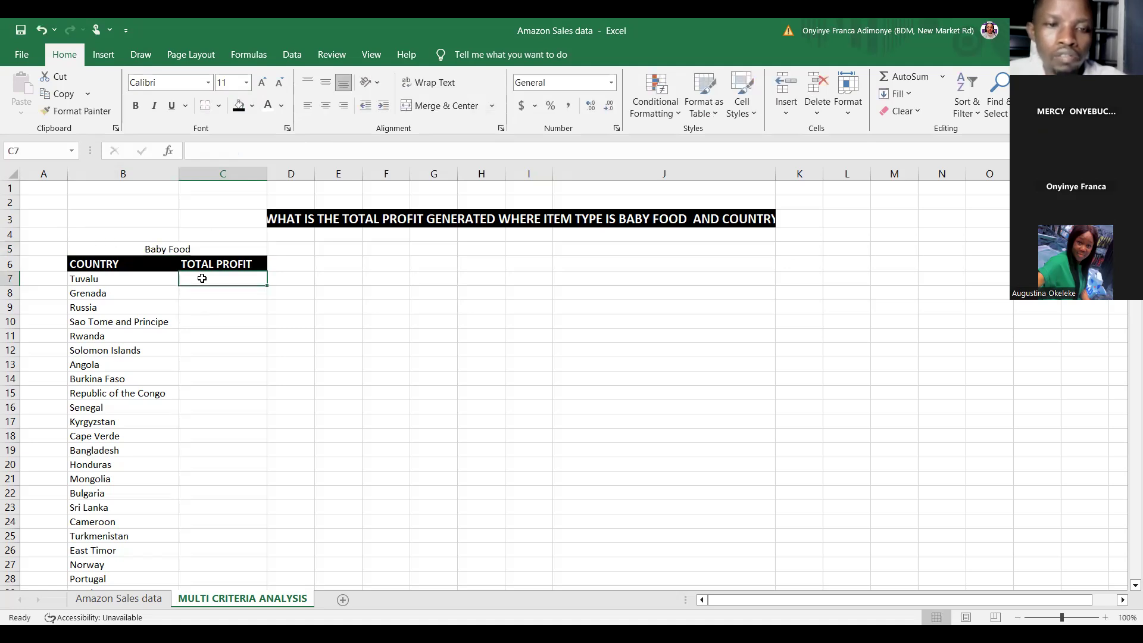
type("=")
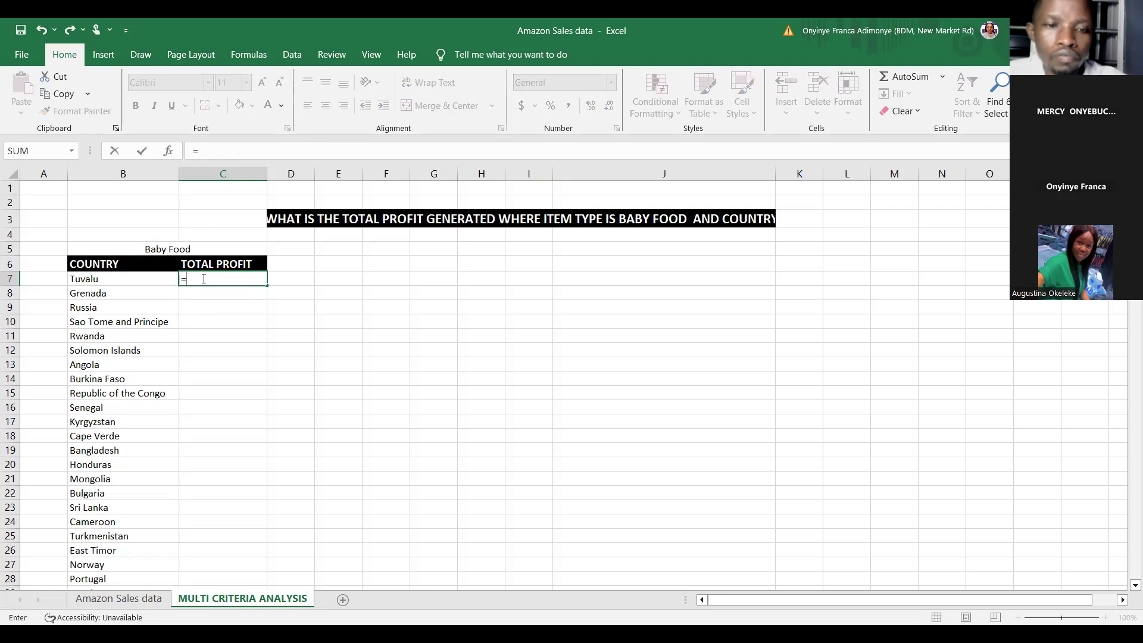
type("SUM")
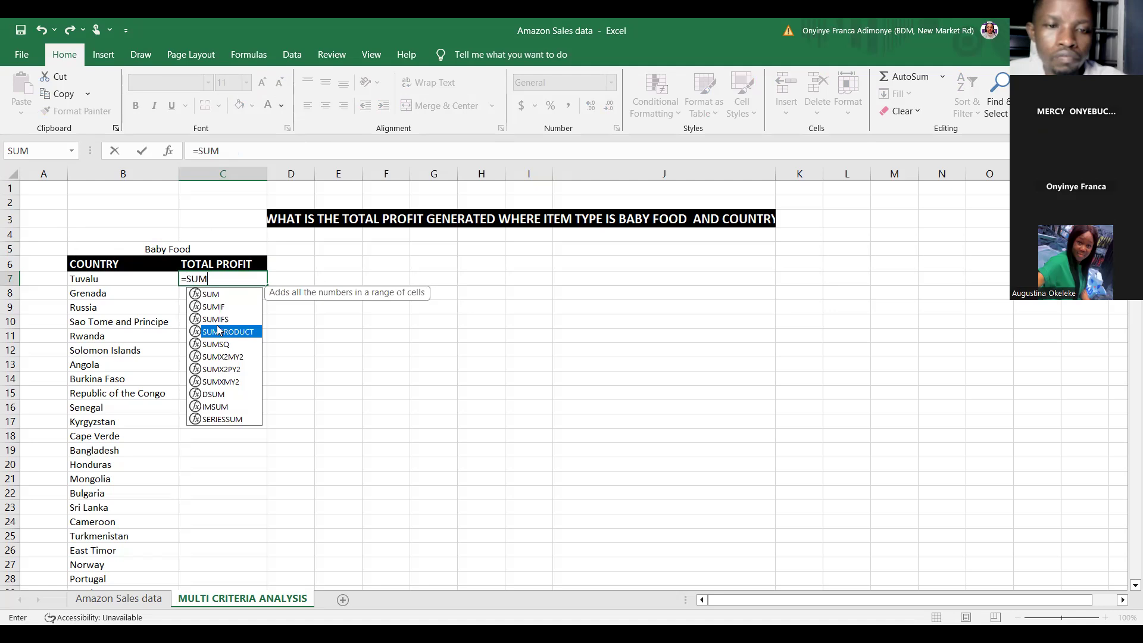
key("Tab")
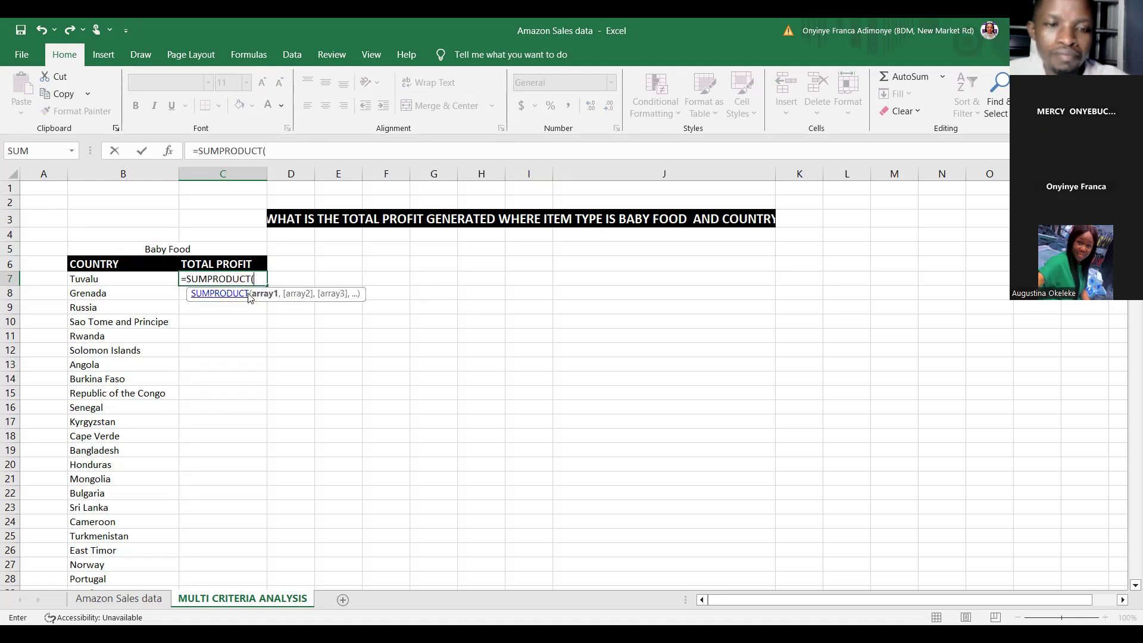
key("BackSpace")
key("BackSpace")
key("BackSpace")
key("BackSpace")
key("BackSpace")
key("BackSpace")
key("BackSpace")
key("BackSpace")
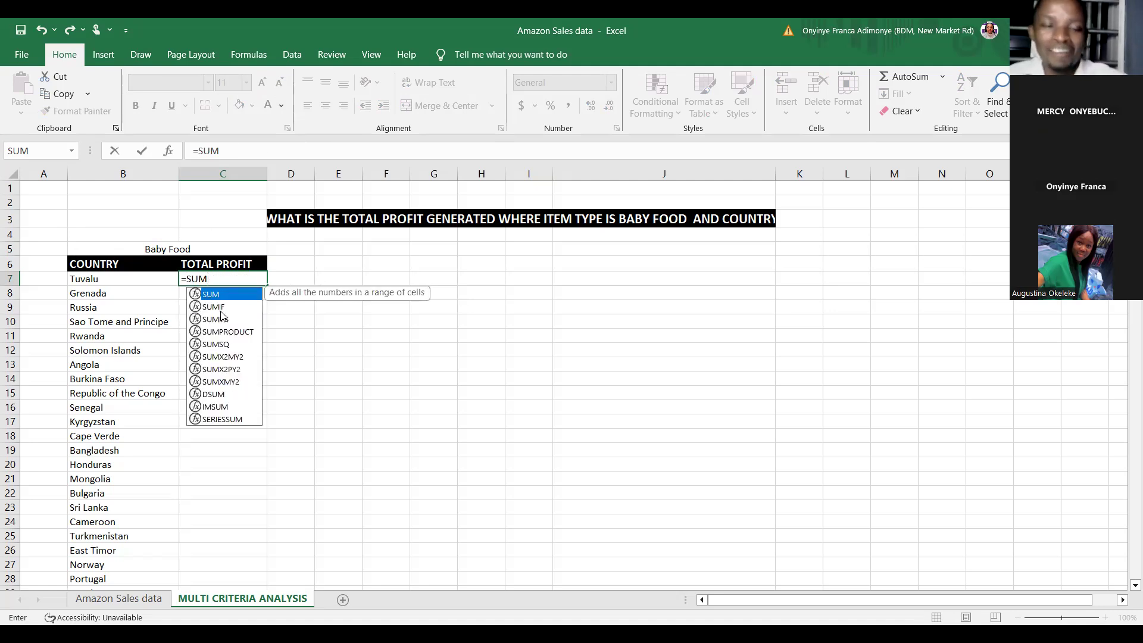
left_click(217, 318)
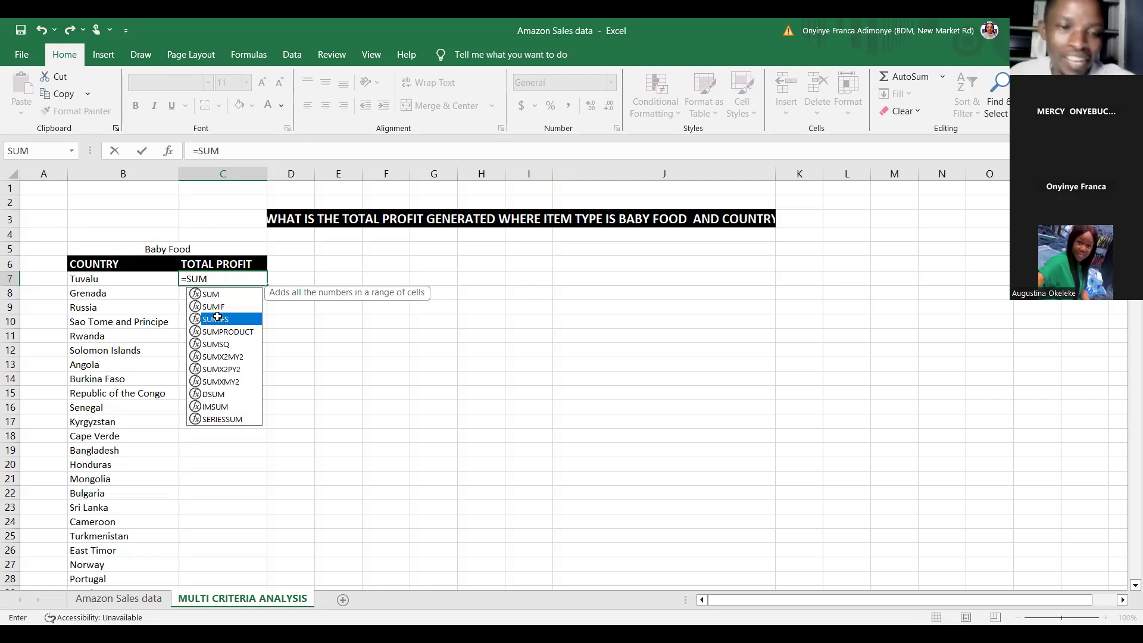
double_click(218, 319)
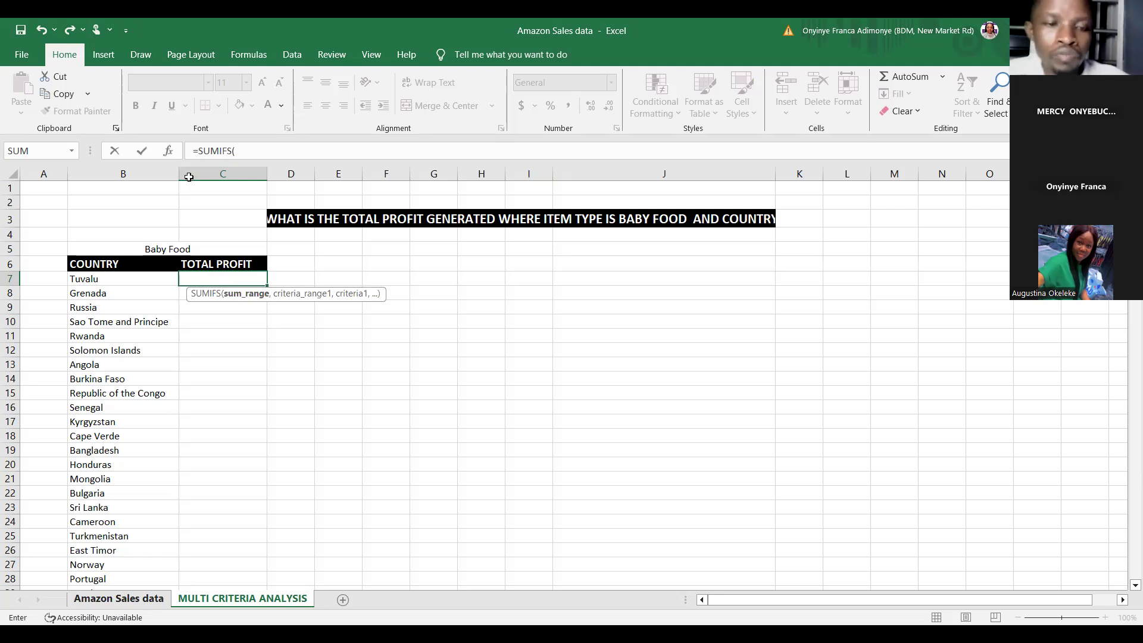
Step: Try to build a SUMIFS in C7 summing column O with column D matched to the Baby Food label in B5:C5 and country B7
key("ctrl+Page_Up")
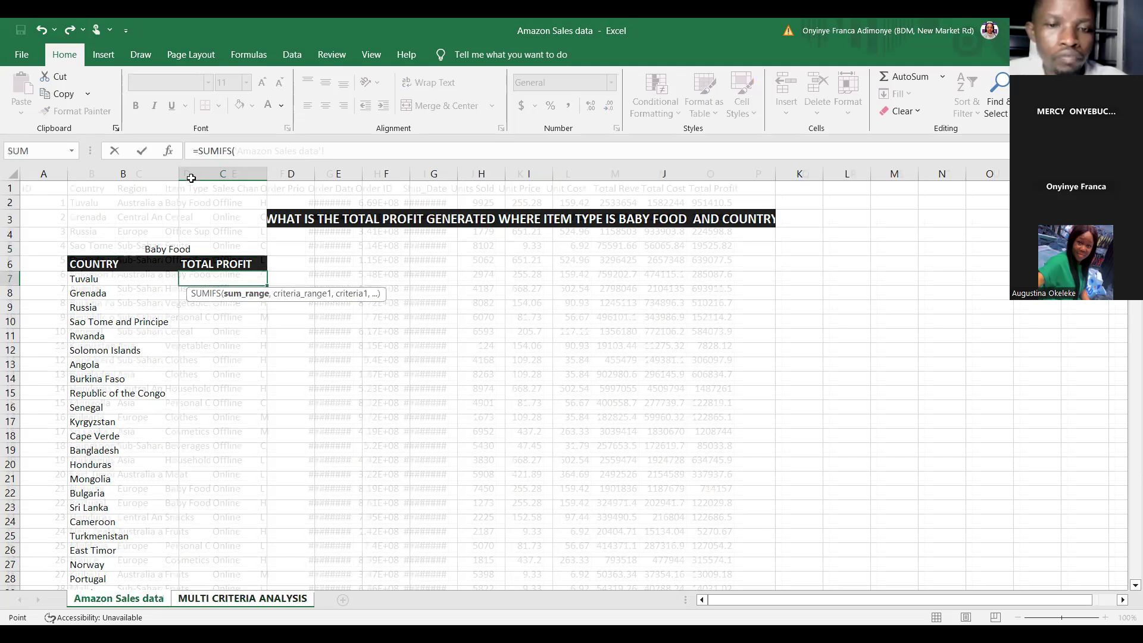
type("O:O,")
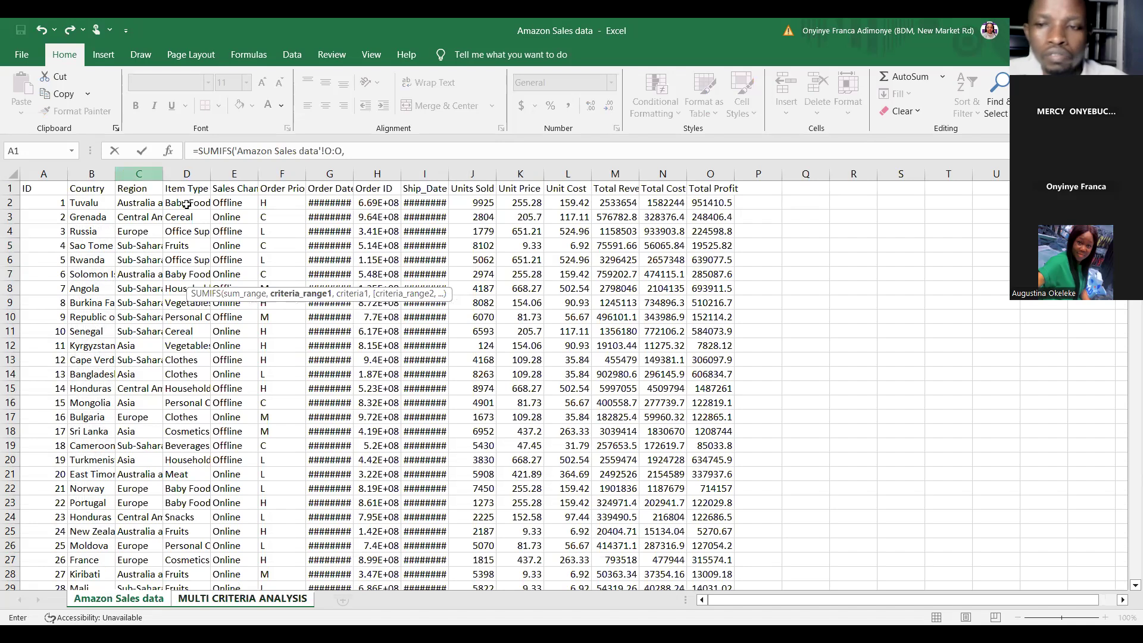
left_click(186, 174)
type(",'MULTI CRITERIA ANALYSIS'!")
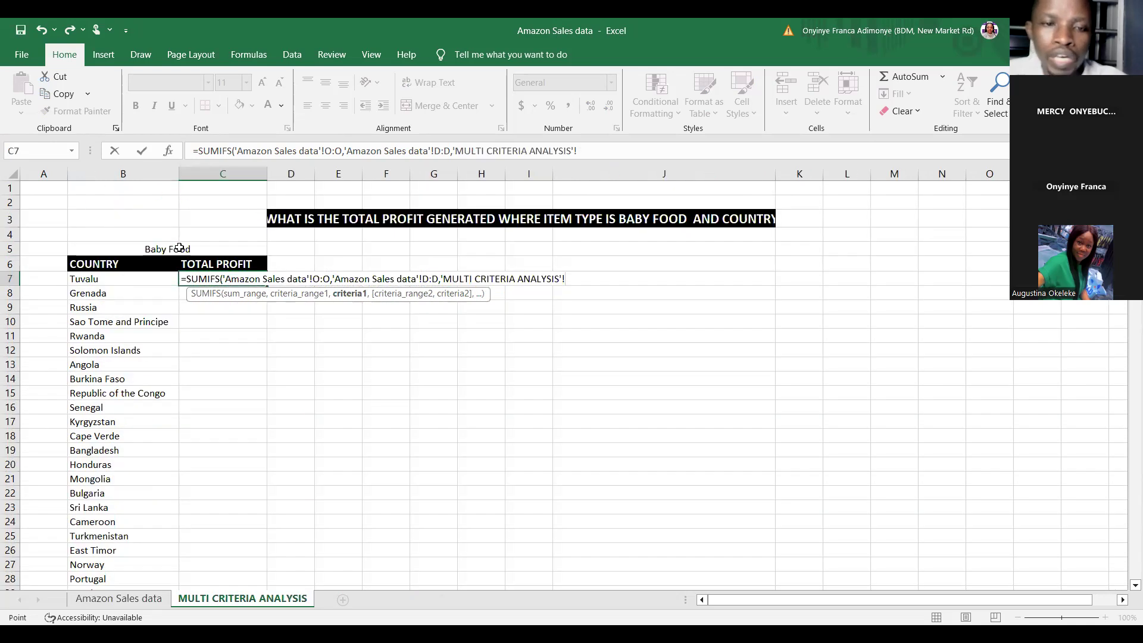
left_click(179, 249)
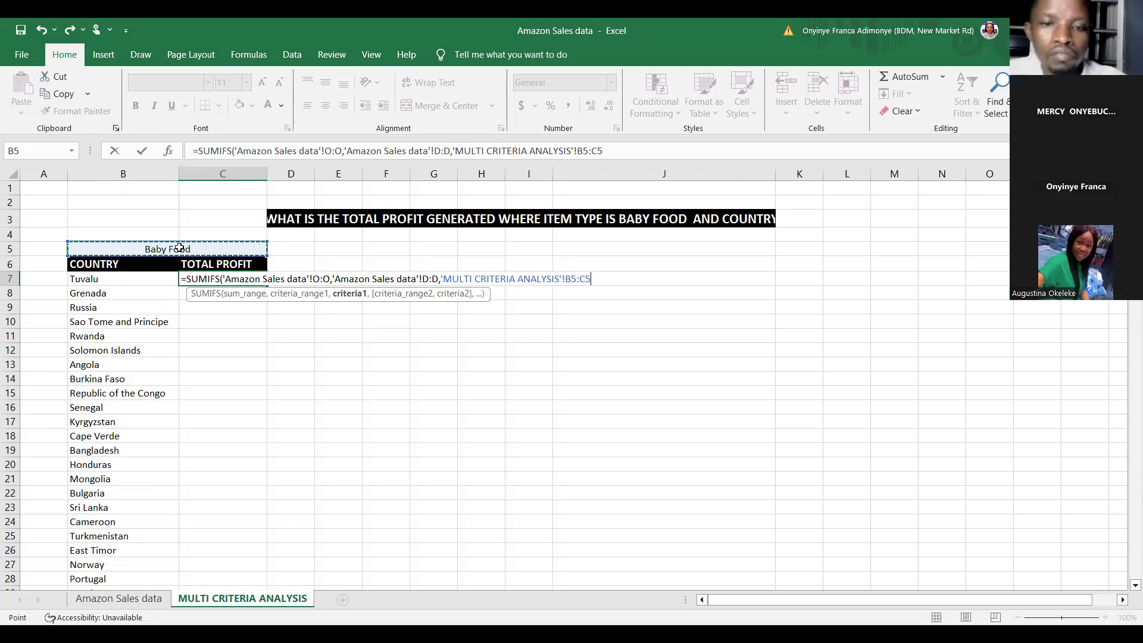
type(",")
left_click(92, 277)
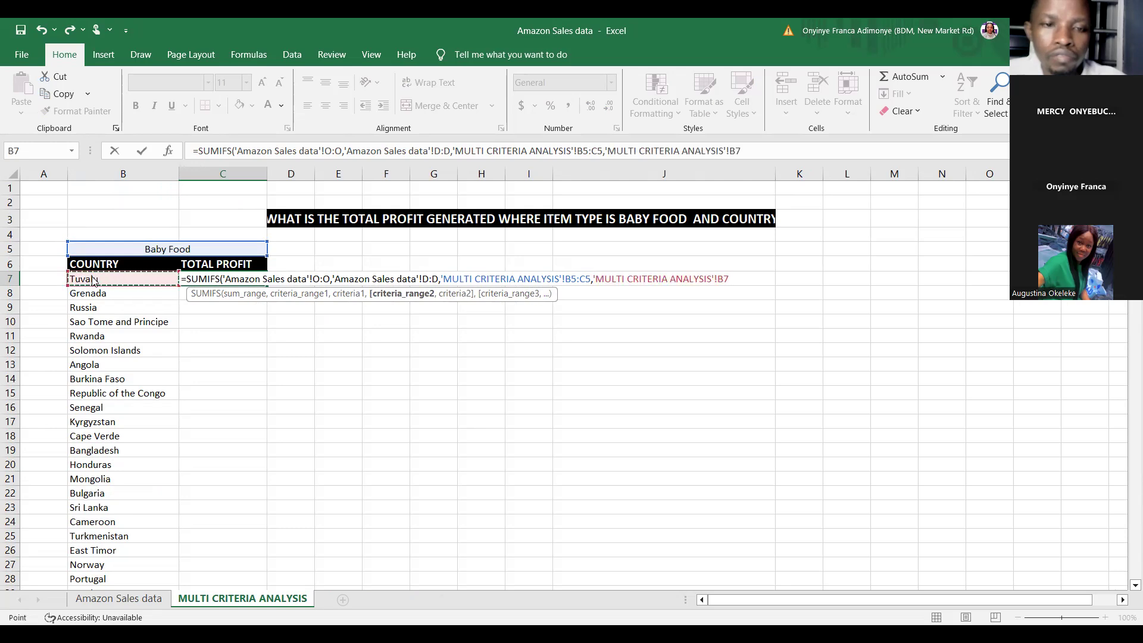
key("Return")
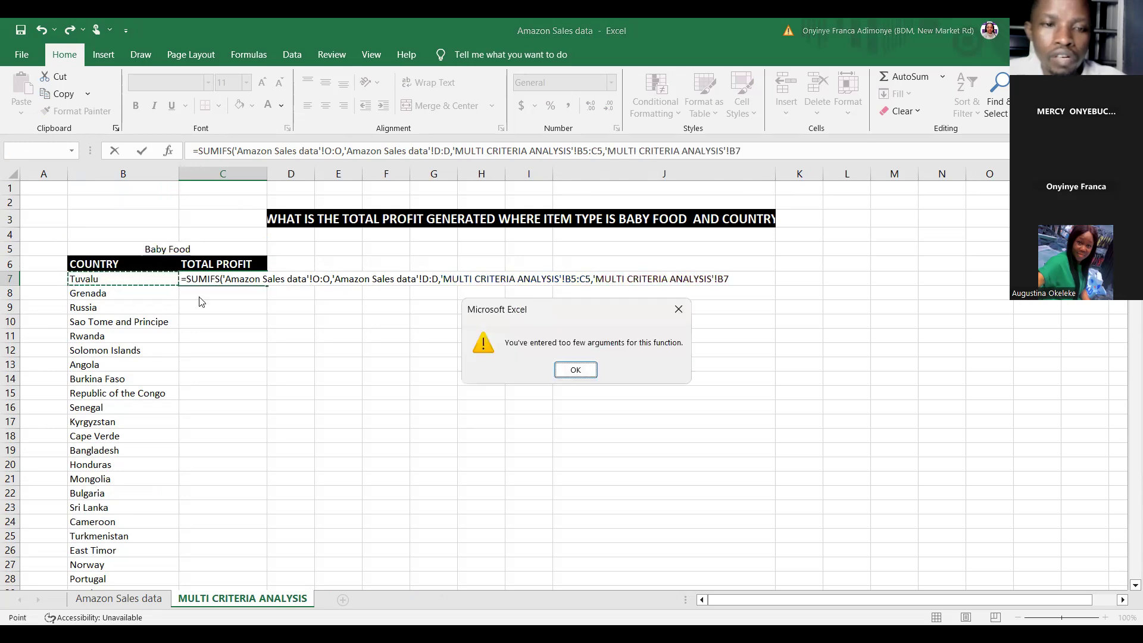
left_click(575, 370)
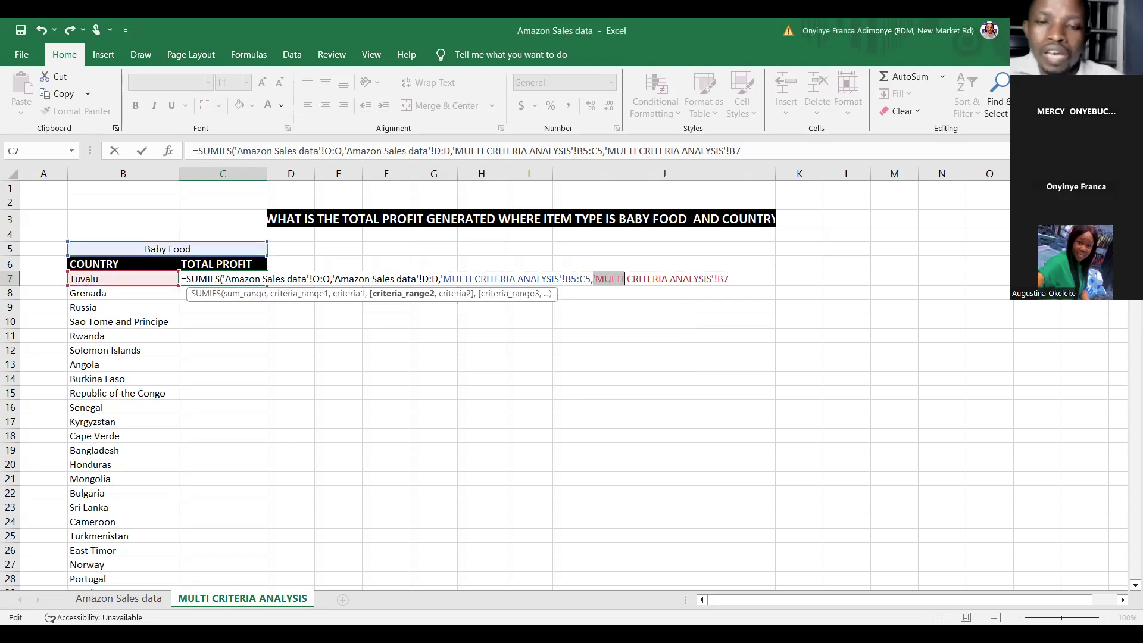
Step: Delete the trailing country reference from the formula and cancel the entry in C7
left_click(730, 278)
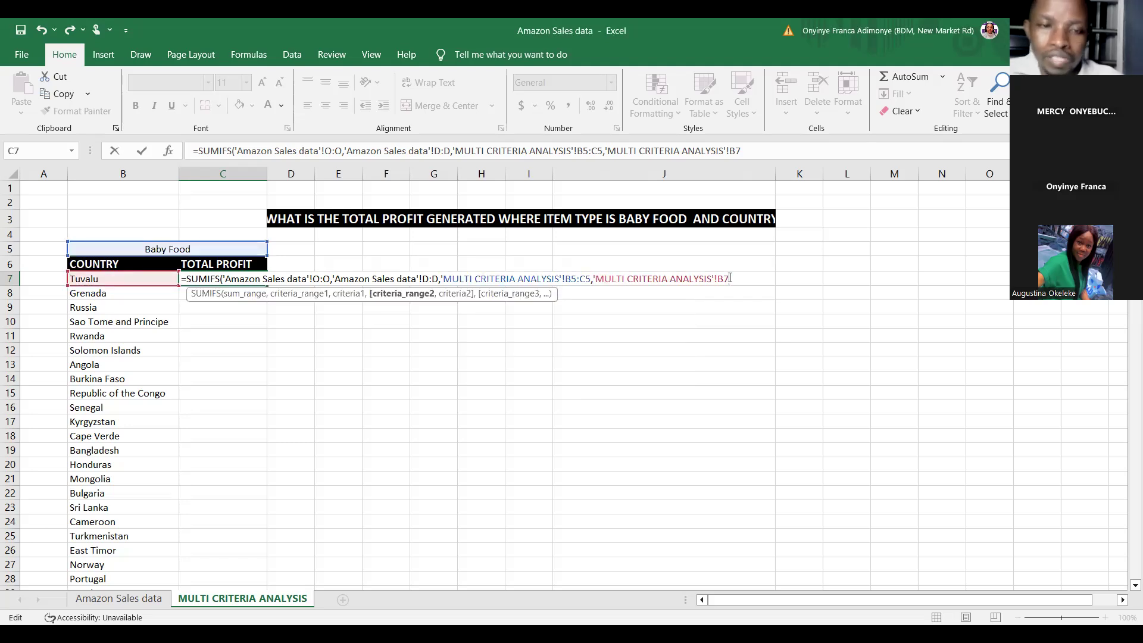
key("BackSpace")
key("BackSpace")
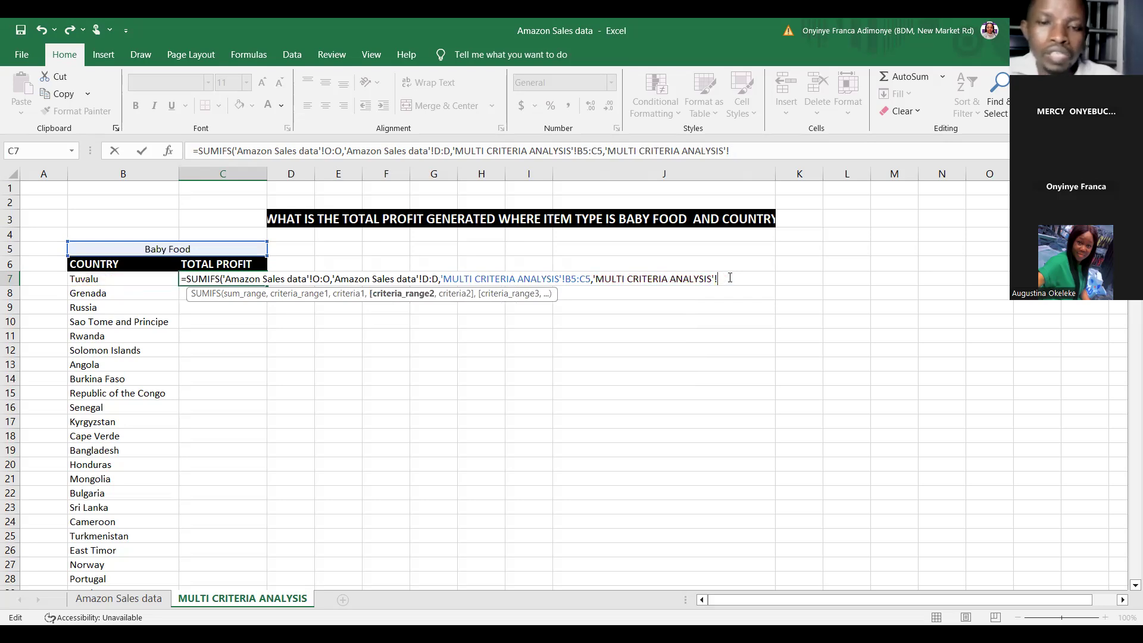
key("BackSpace")
key("BackSpace")
key("BackSpace")
key("BackSpace")
key("BackSpace")
key("BackSpace")
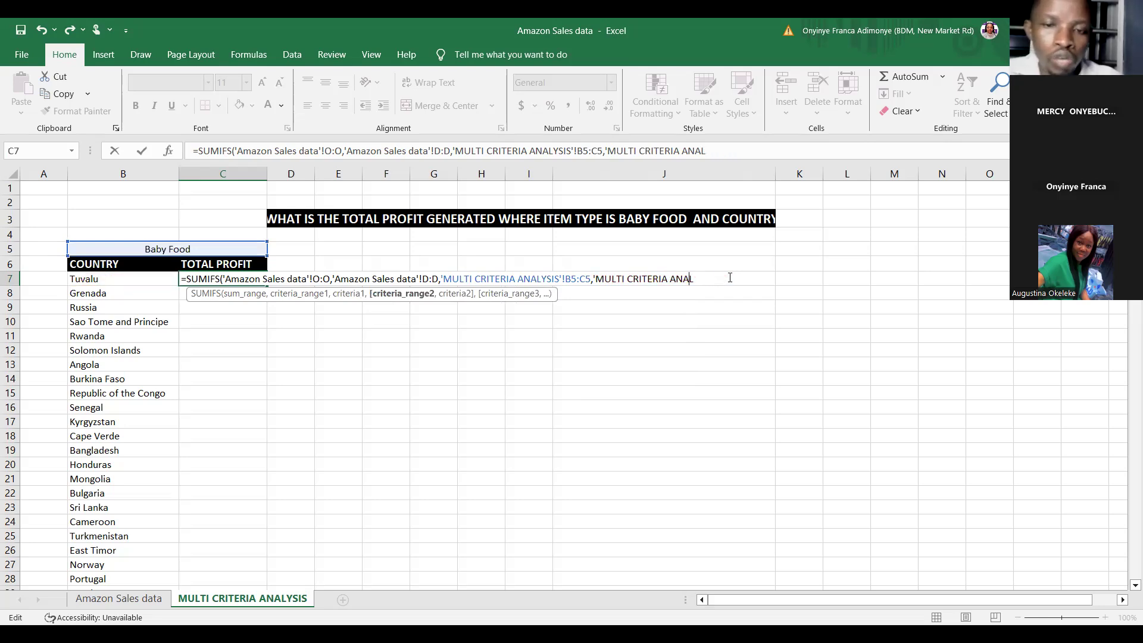
key("Escape")
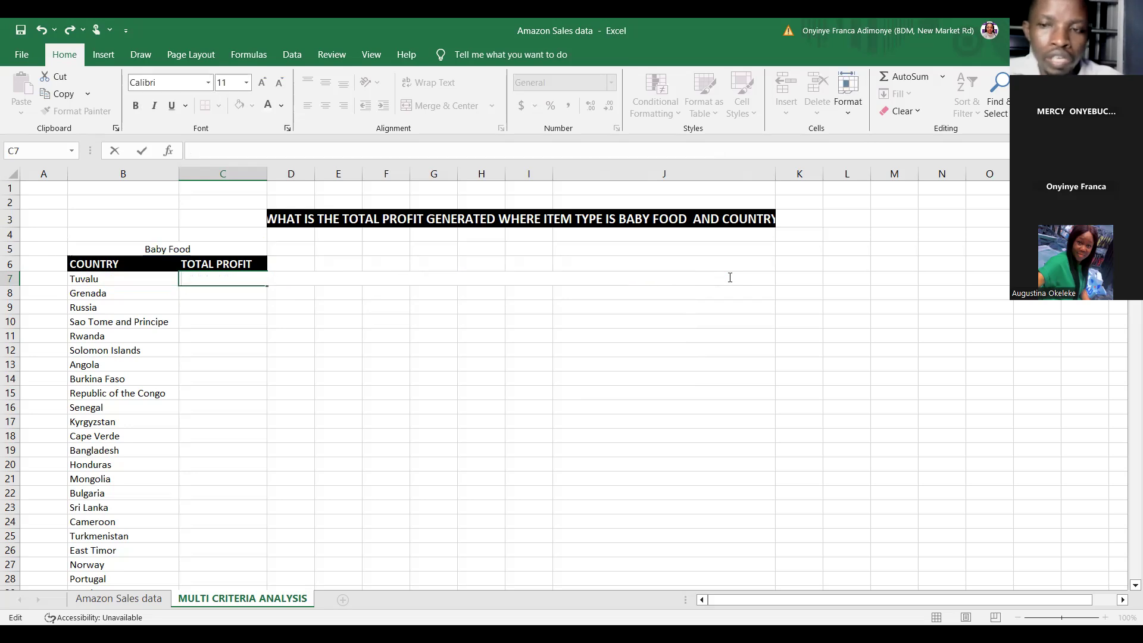
Step: Retry the SUMIFS in C7 with sum range O, criteria D, Baby Food label, criteria range B and country B7
type("=")
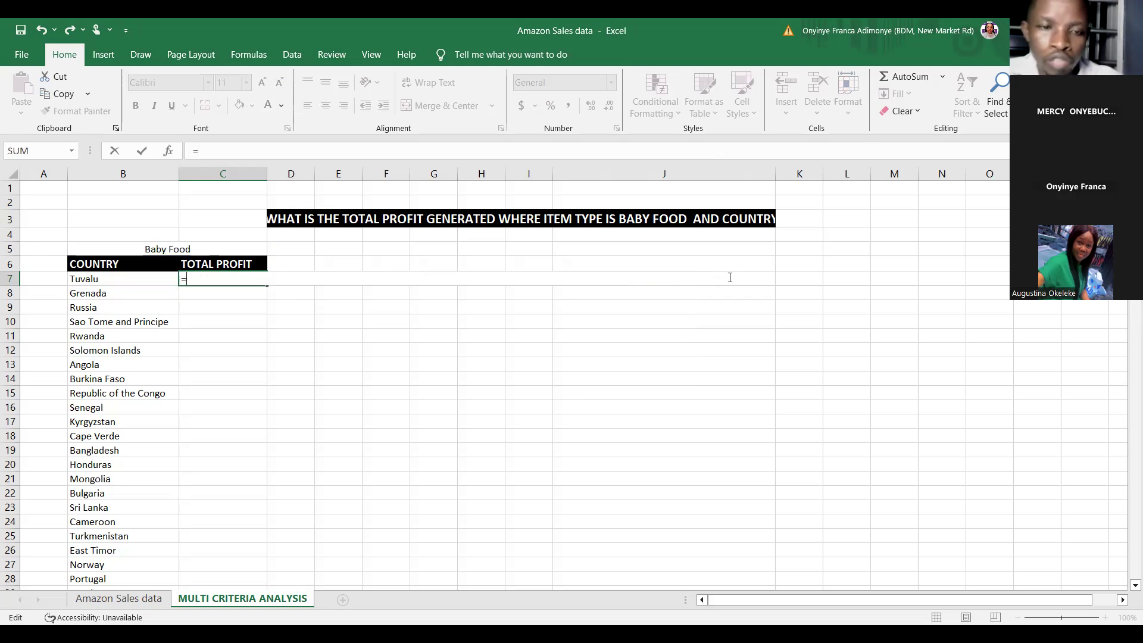
type("SUM")
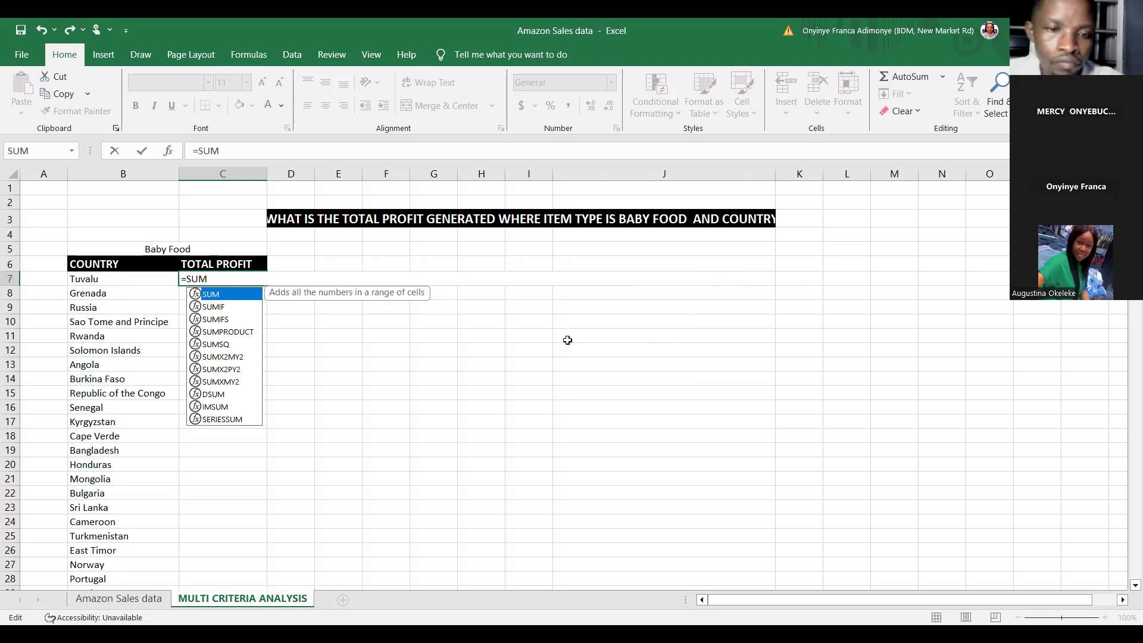
left_click(215, 321)
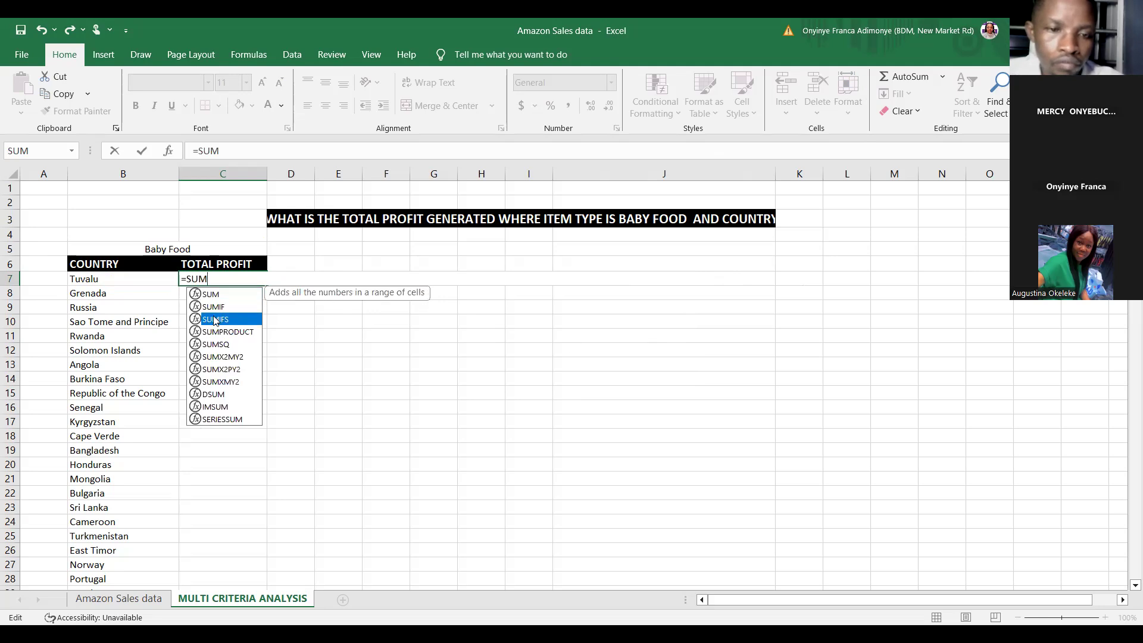
key("Tab")
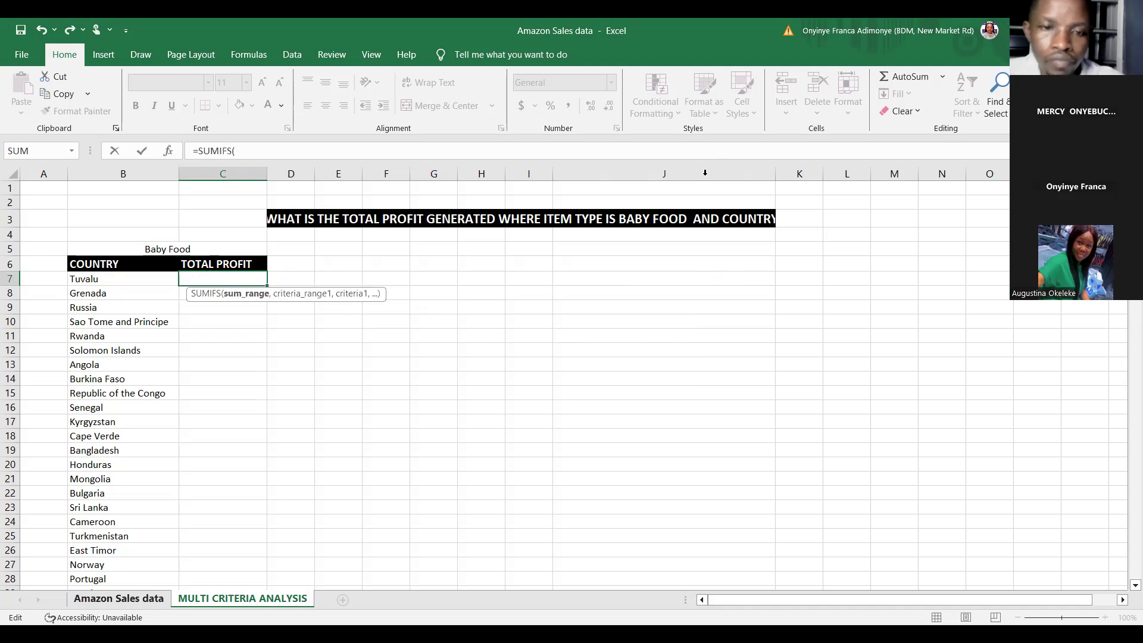
key("ctrl+Page_Up")
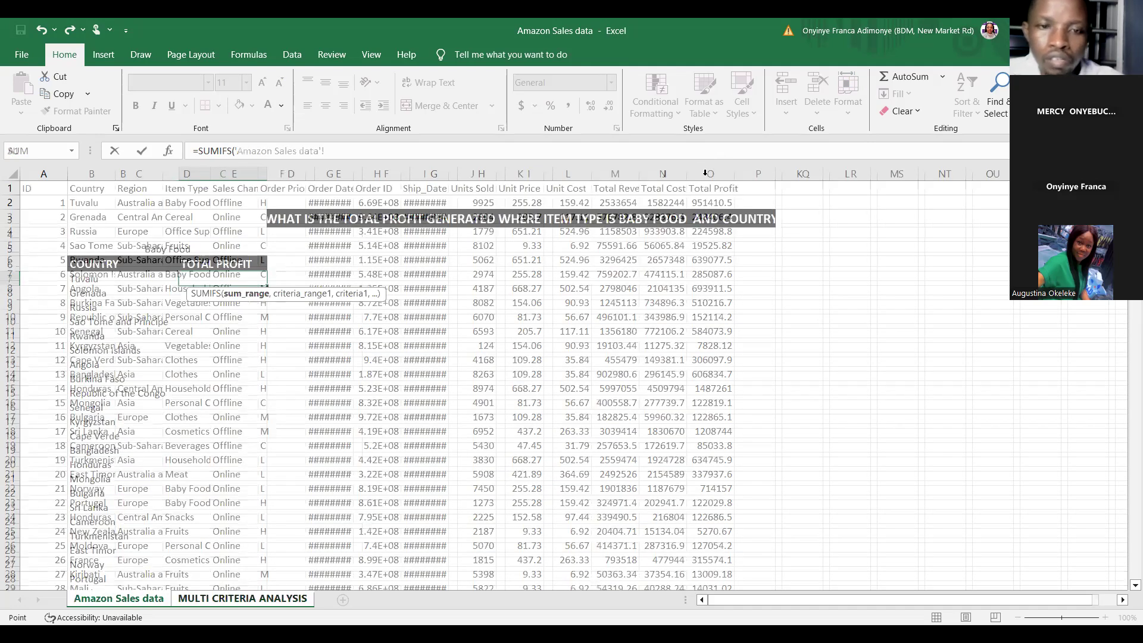
left_click(706, 174)
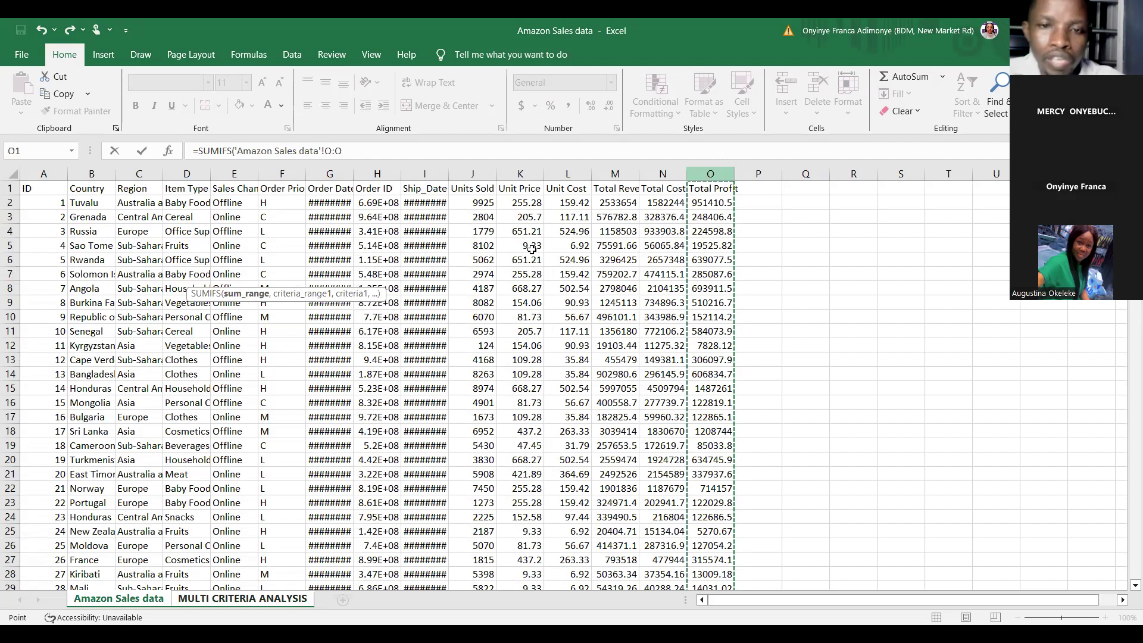
type(",")
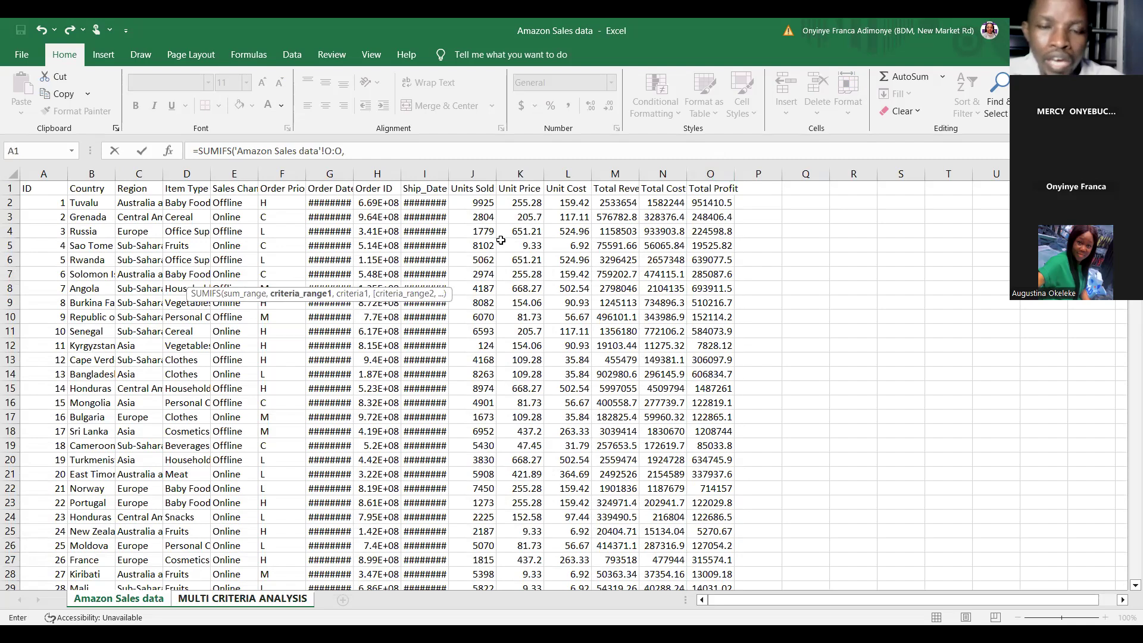
left_click(186, 173)
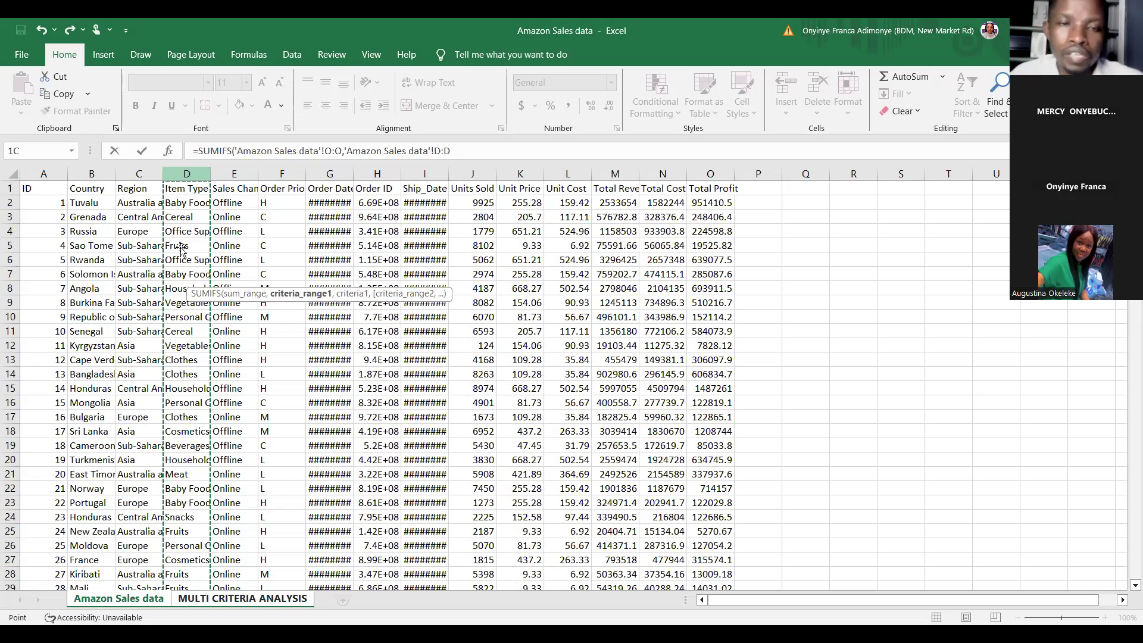
type(",'Amazon Sales data'!D:D,")
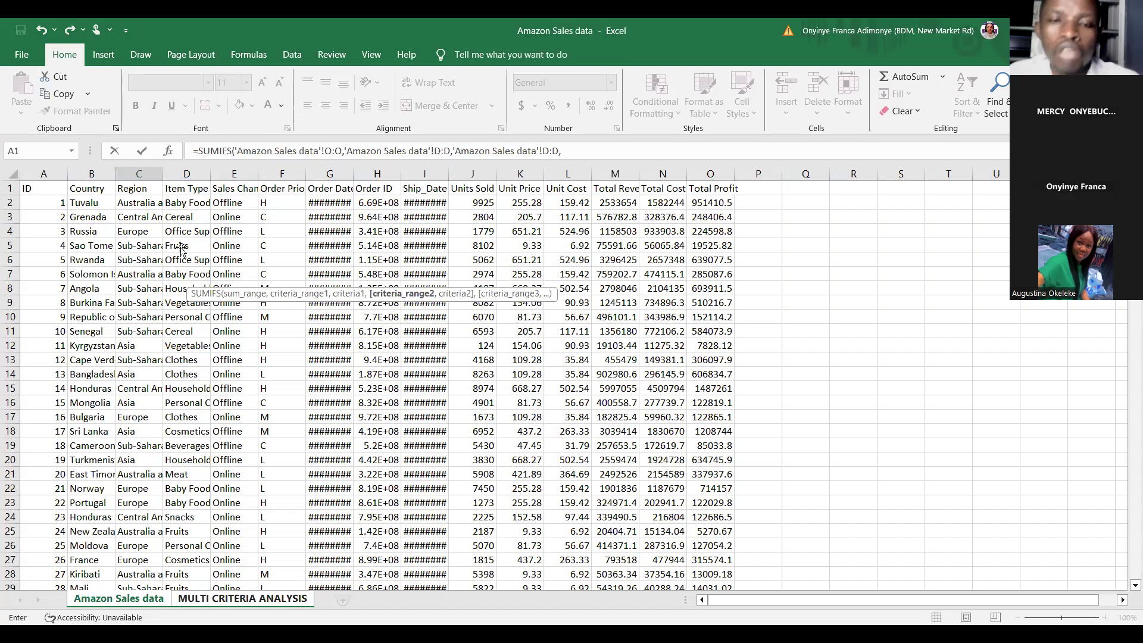
key("ctrl+Page_Down")
left_click(181, 249)
type(",")
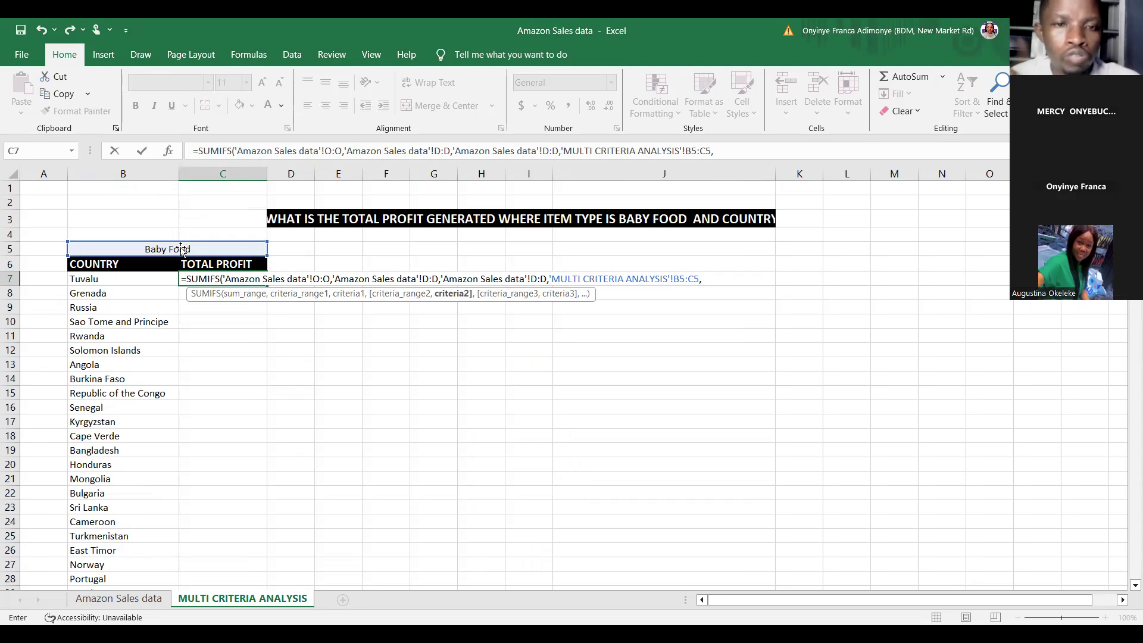
left_click(94, 598)
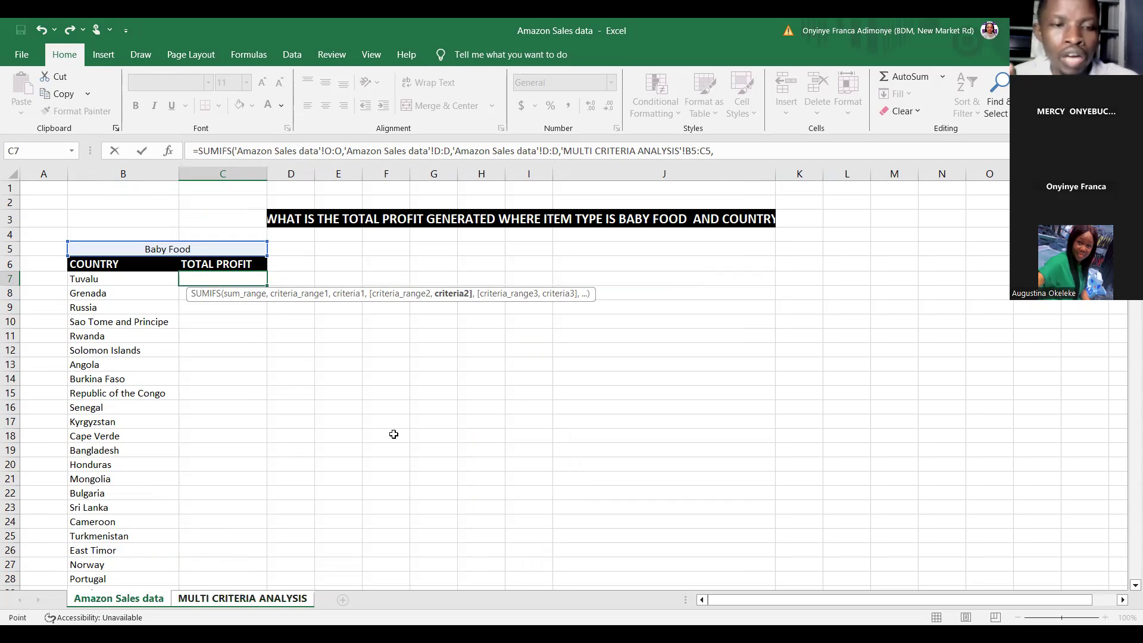
key("ctrl+Page_Up")
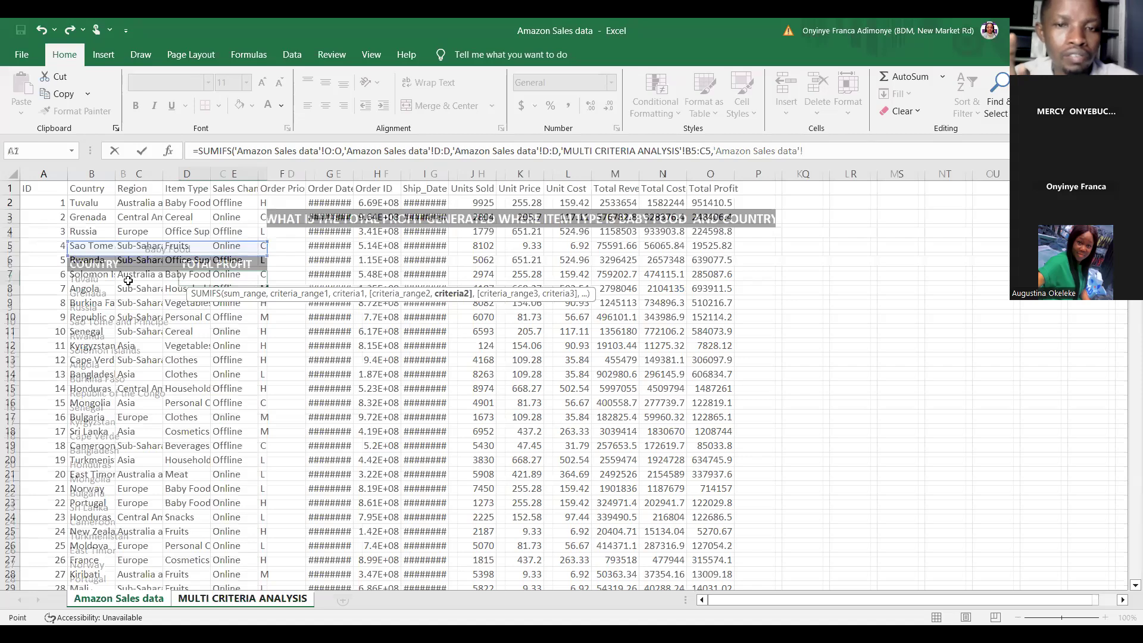
left_click(91, 174)
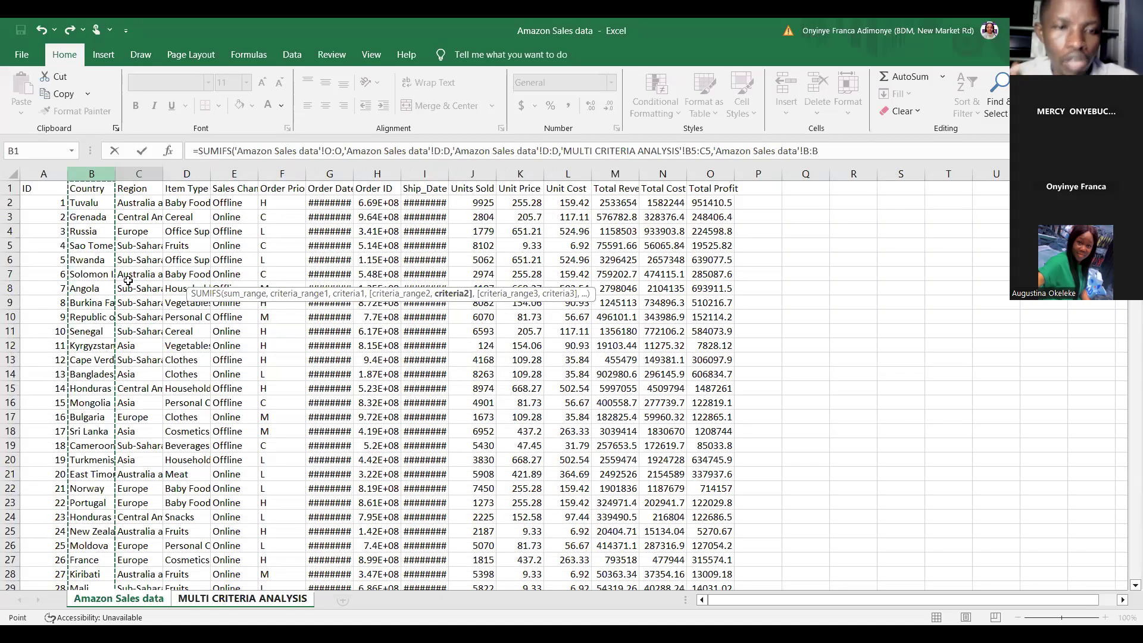
type(",")
key("ctrl+Page_Down")
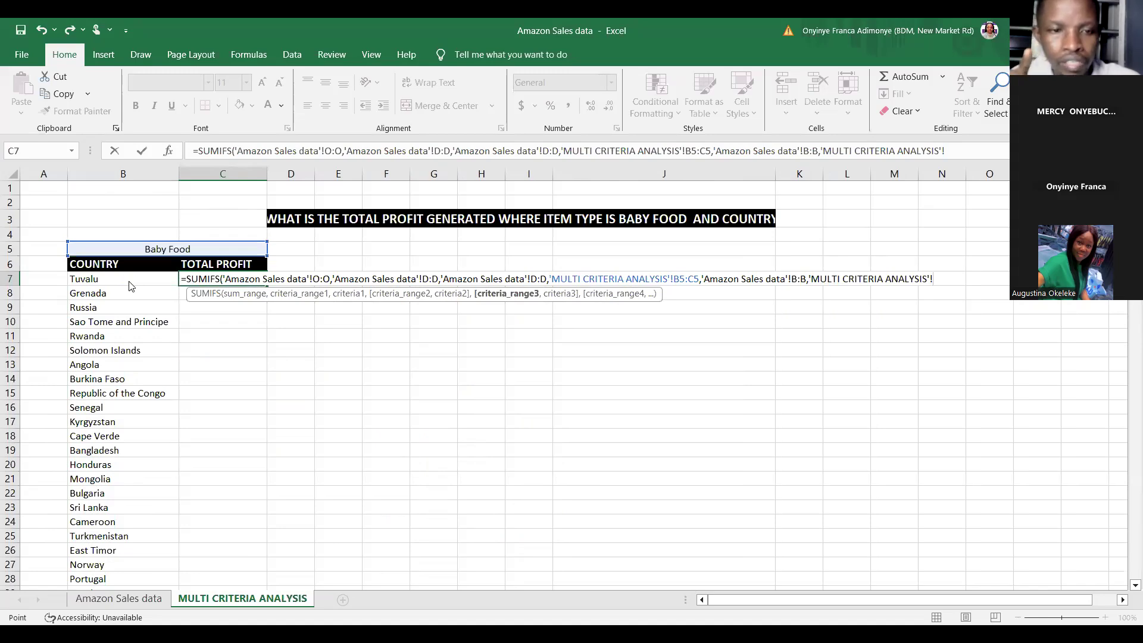
left_click(131, 284)
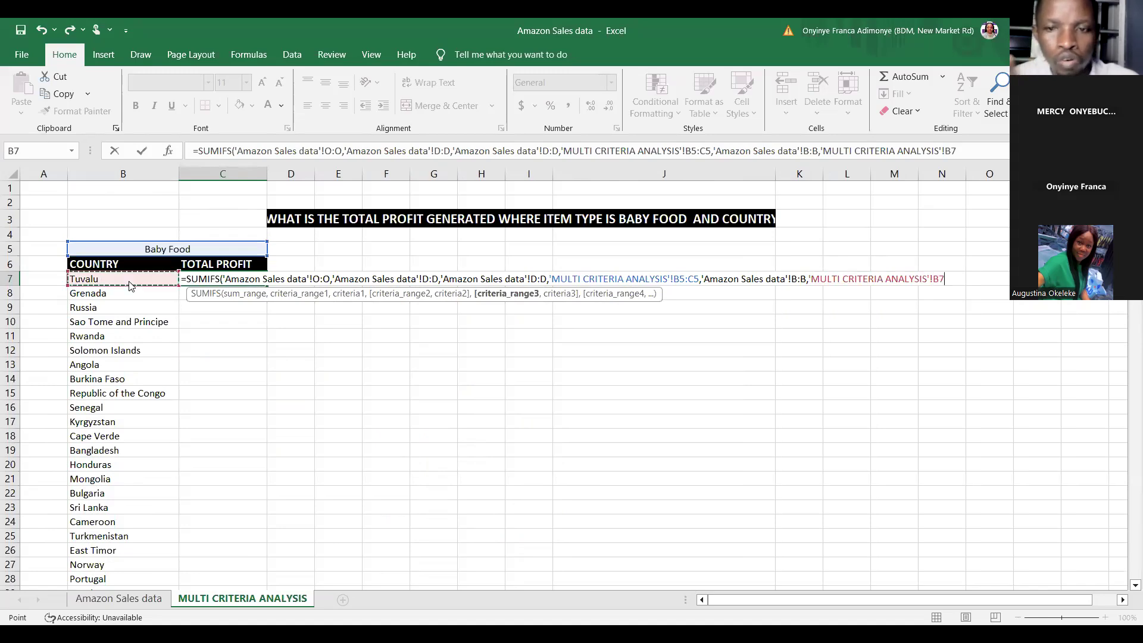
key("Return")
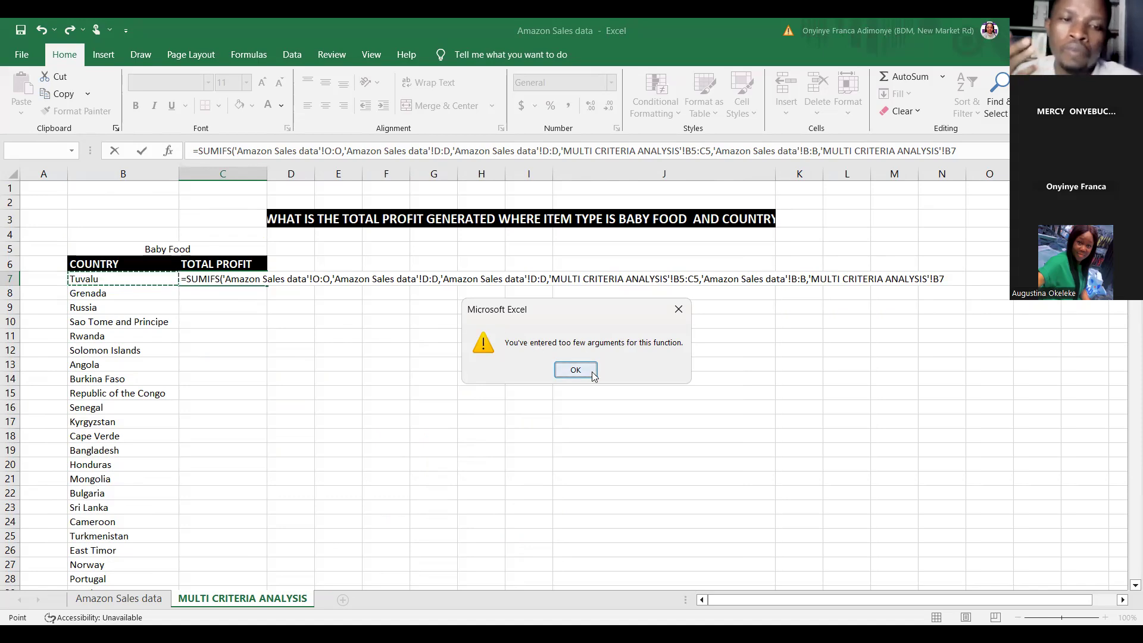
key("Return")
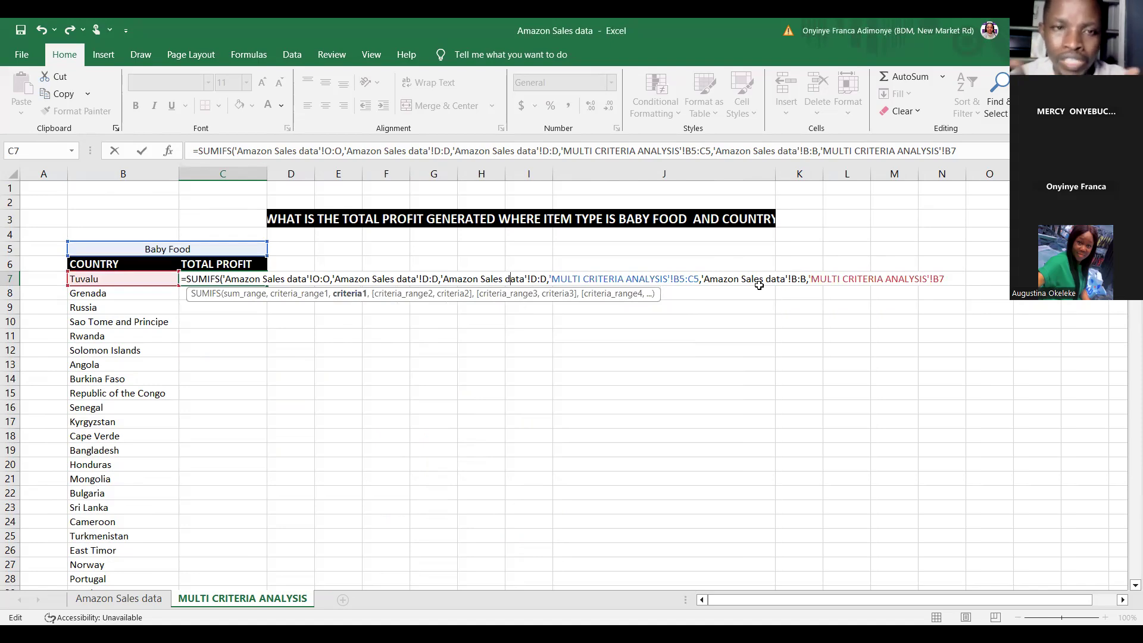
Step: Clear the formula in C7 back to SUM and choose SUMIFS again
key("ctrl+Delete")
key("BackSpace")
key("BackSpace")
key("BackSpace")
key("BackSpace")
key("BackSpace")
key("BackSpace")
key("BackSpace")
key("BackSpace")
key("BackSpace")
key("BackSpace")
key("BackSpace")
key("BackSpace")
key("BackSpace")
key("BackSpace")
key("BackSpace")
key("BackSpace")
key("BackSpace")
key("BackSpace")
key("BackSpace")
key("BackSpace")
key("BackSpace")
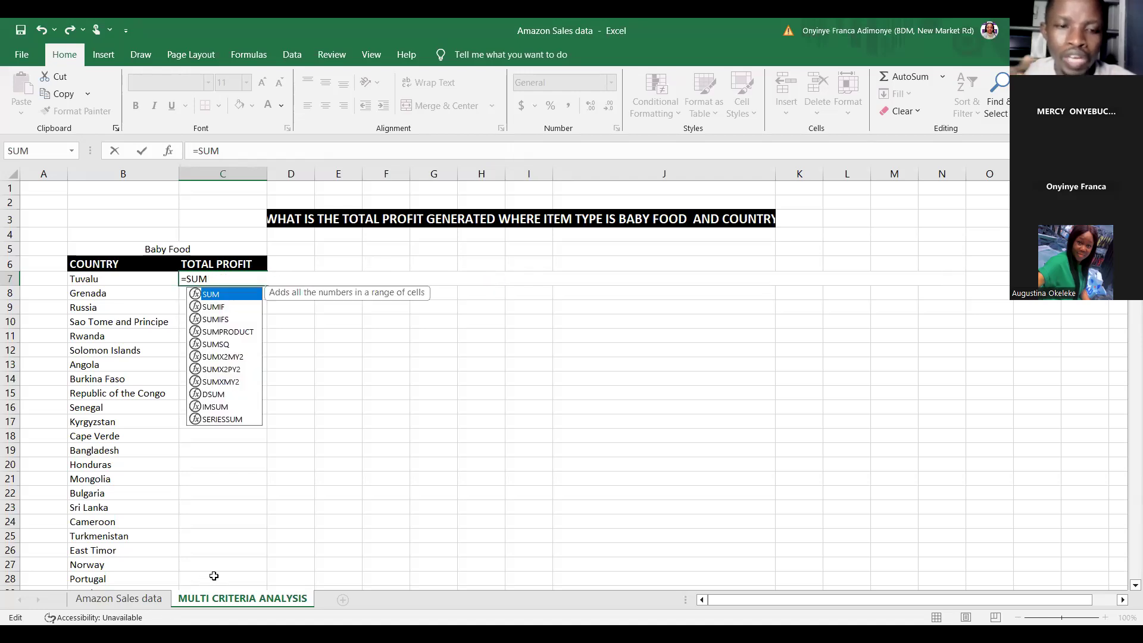
key("Down")
key("Down")
key("Tab")
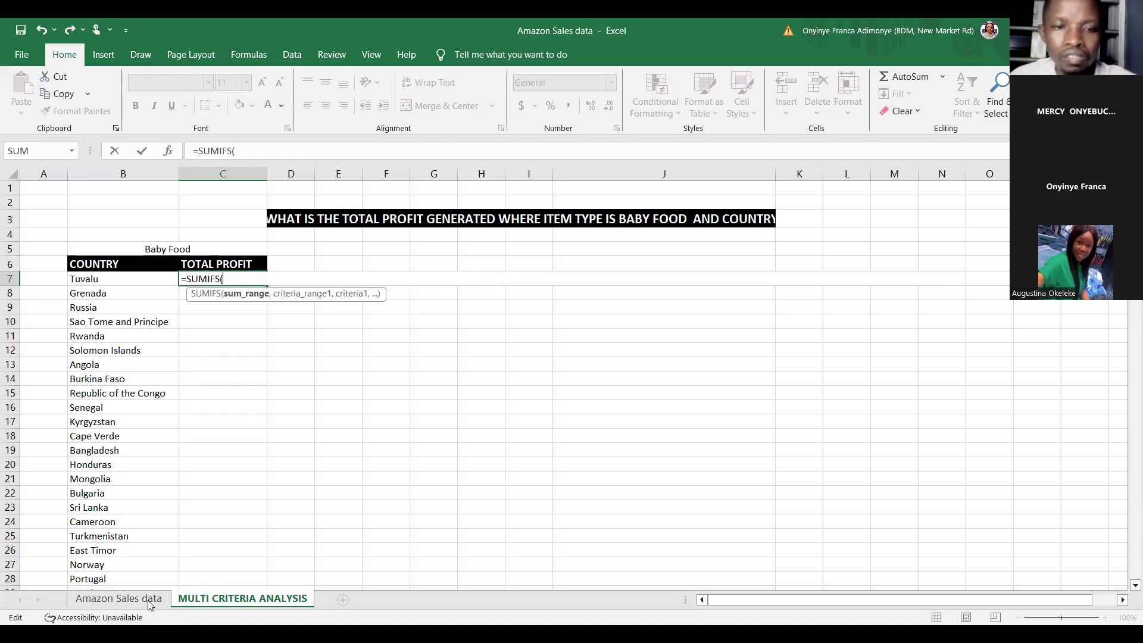
Step: Enter the SUMIFS summing column O where column D matches D2 and column B matches the country in B7
left_click(146, 600)
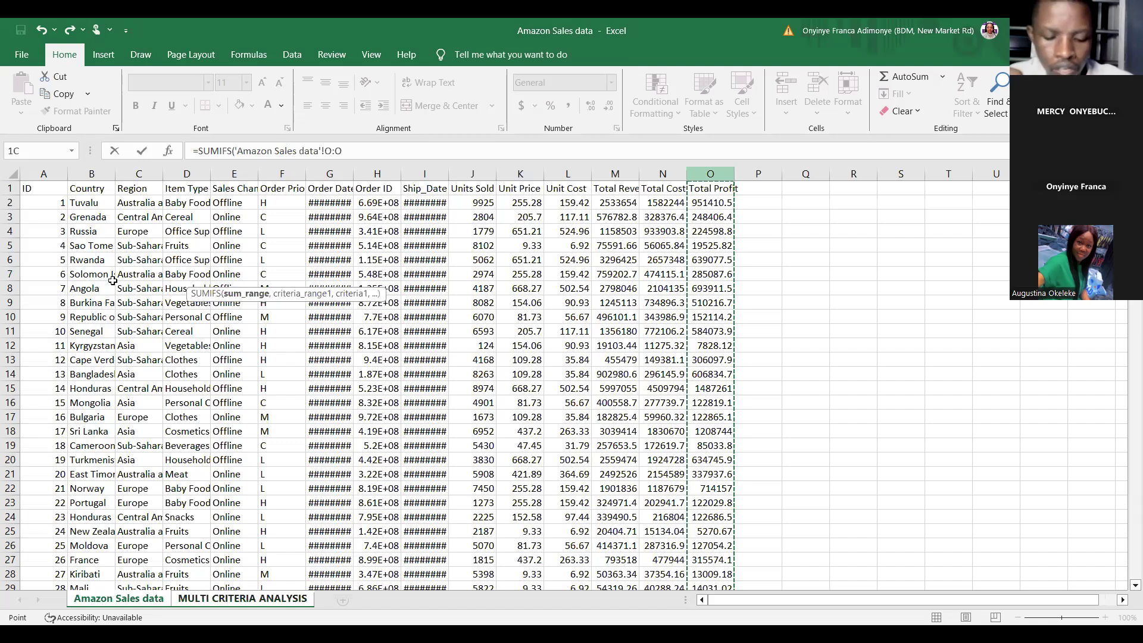
type(",")
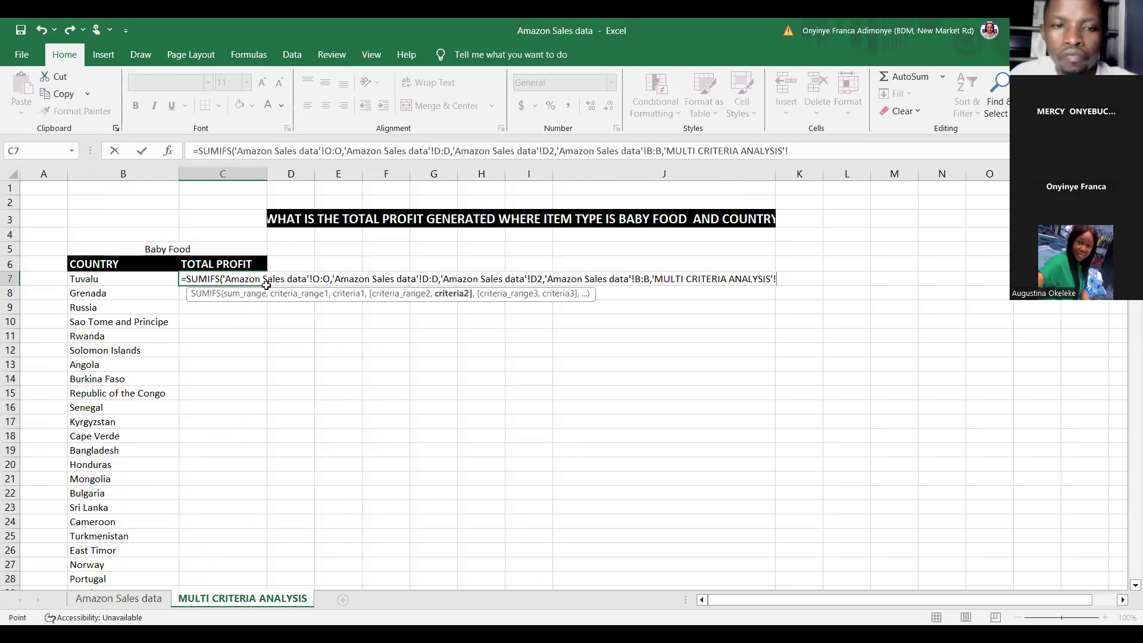
key("Return")
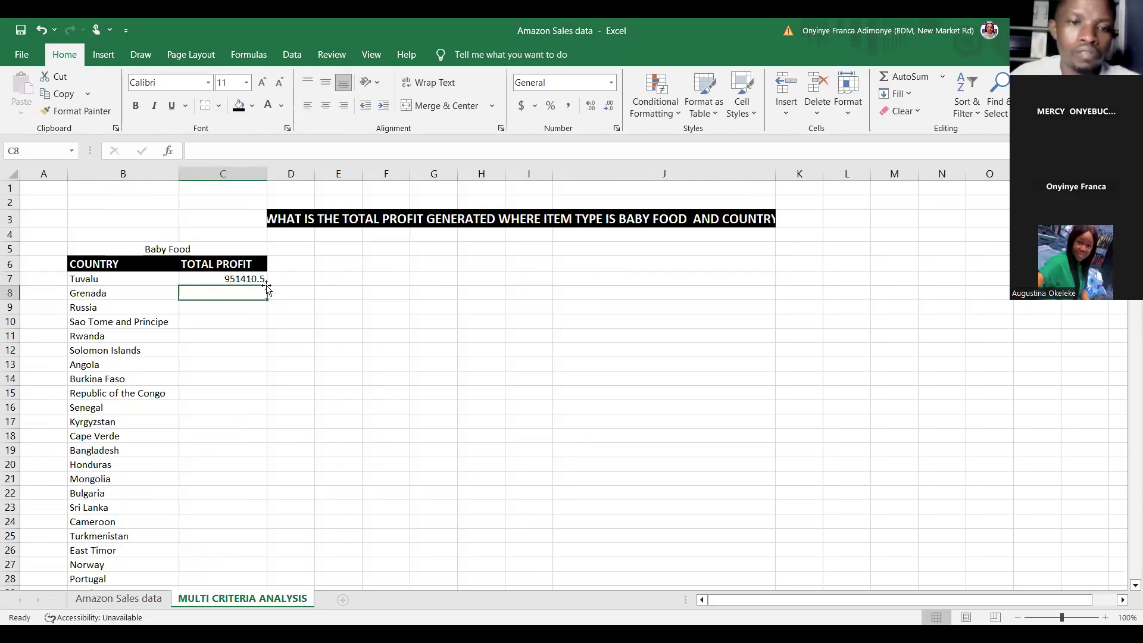
Step: Fill the C7 formula down the TOTAL PROFIT column for all countries
double_click(266, 286)
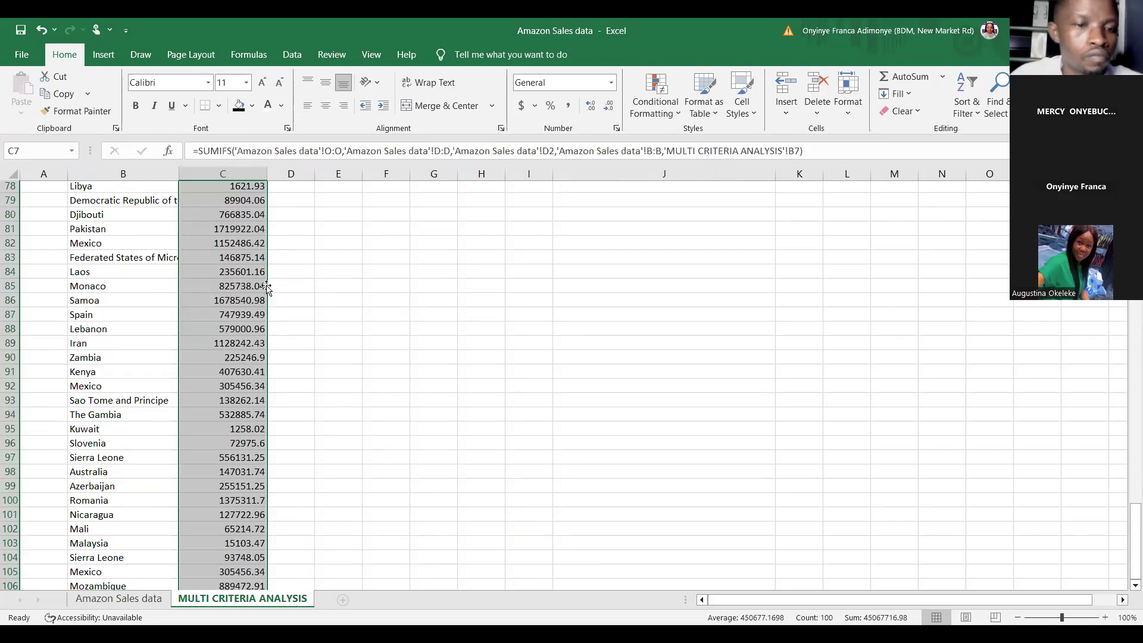
scroll(267, 288, "up", 2)
scroll(267, 289, "up", 5)
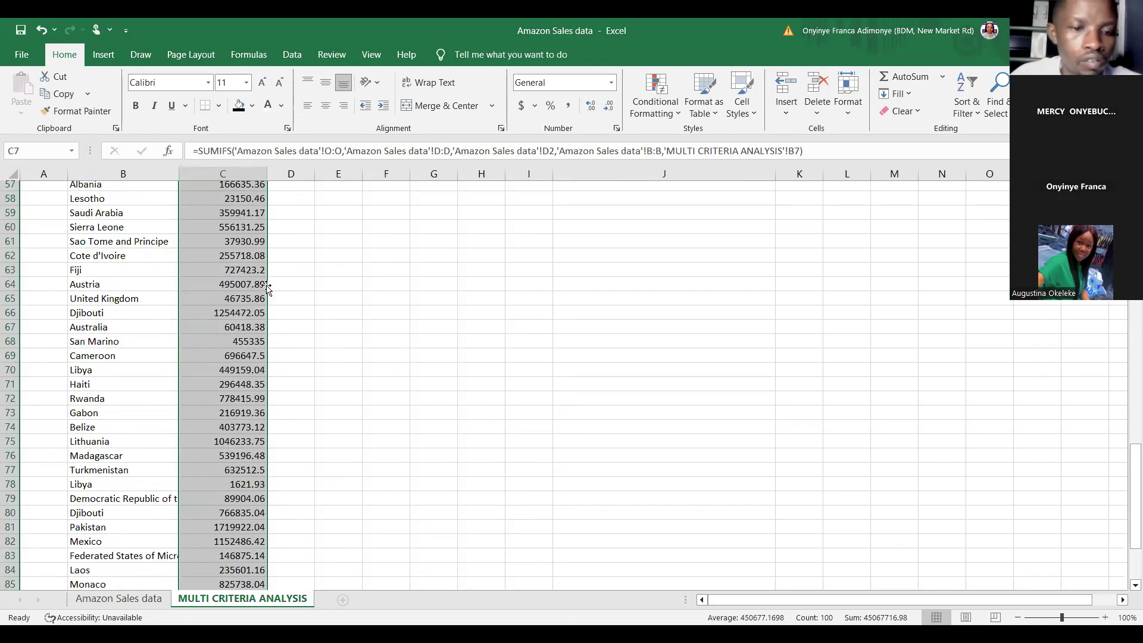
Step: Scroll through the TOTAL PROFIT column to review the Baby Food profit calculated for each country
scroll(268, 288, "up", 4)
scroll(266, 286, "up", 10)
left_click(529, 417)
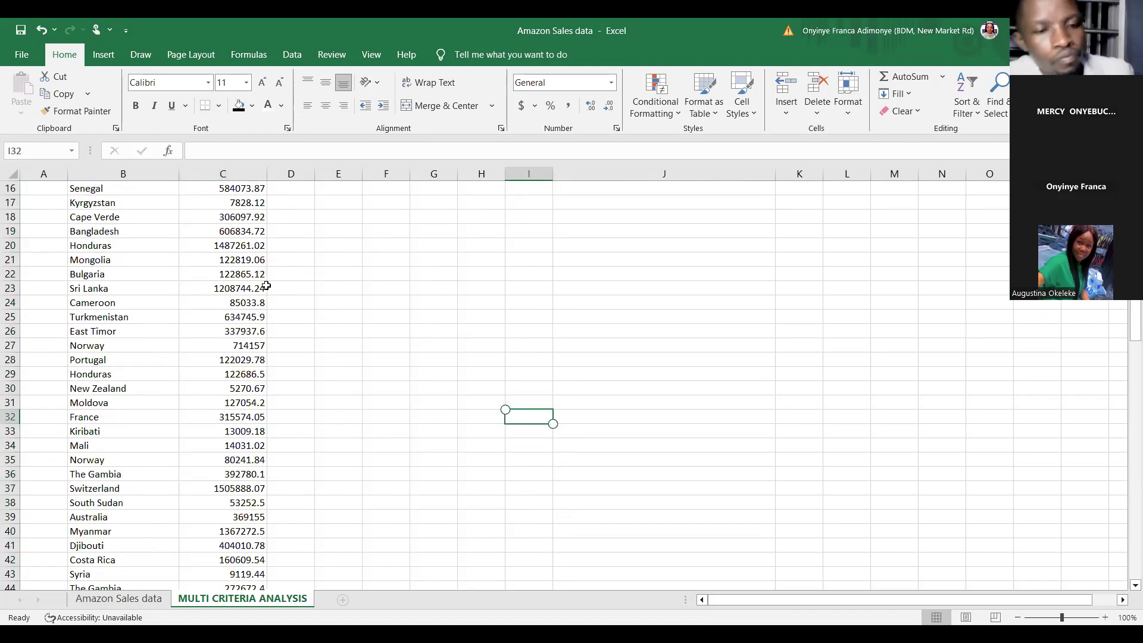
scroll(267, 285, "up", 5)
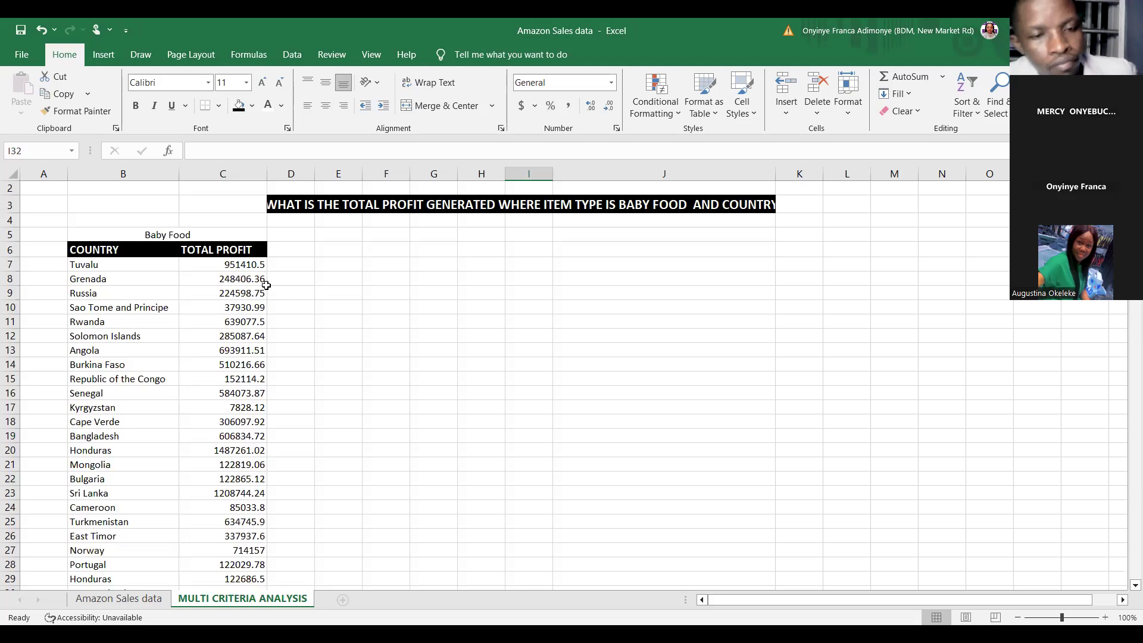
scroll(266, 285, "down", 7)
scroll(266, 286, "down", 4)
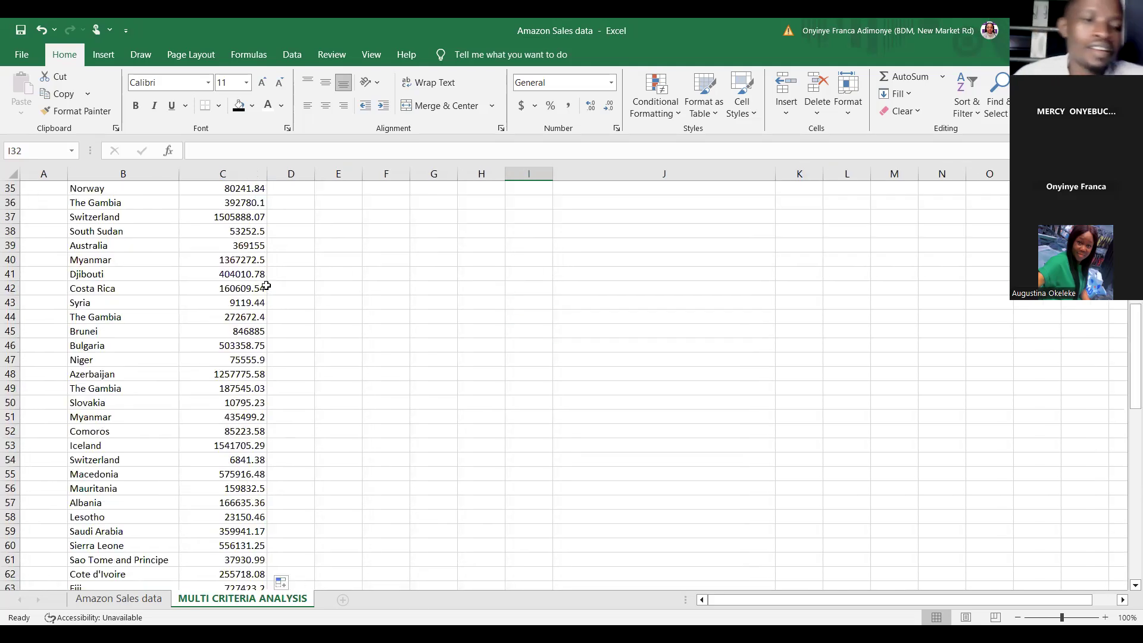
scroll(266, 286, "down", 10)
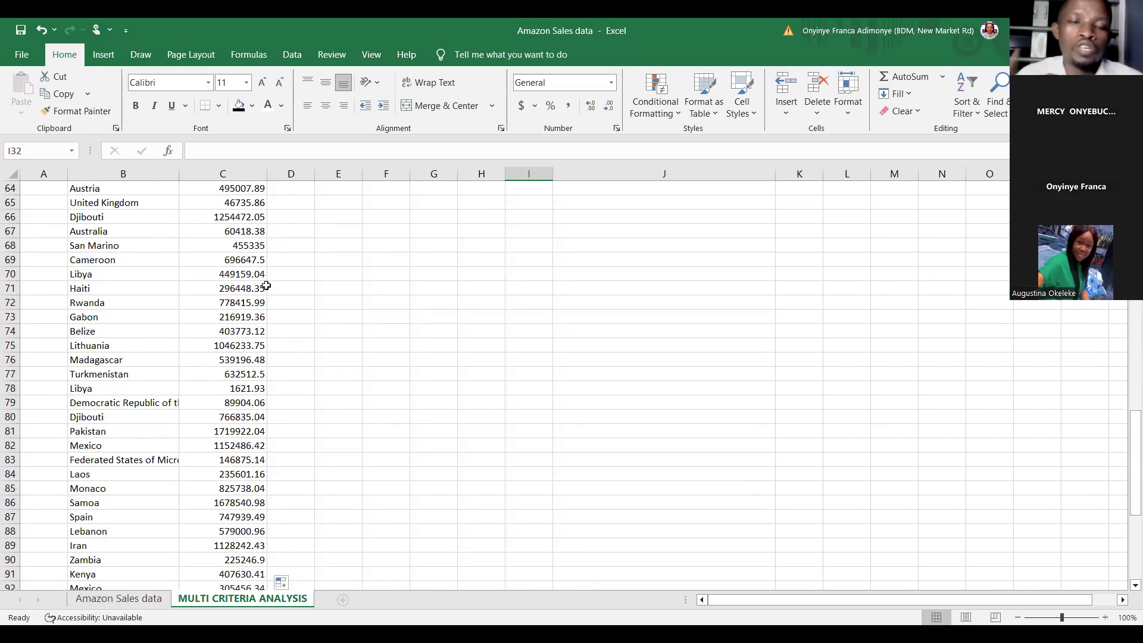
scroll(266, 286, "down", 4)
scroll(266, 286, "up", 20)
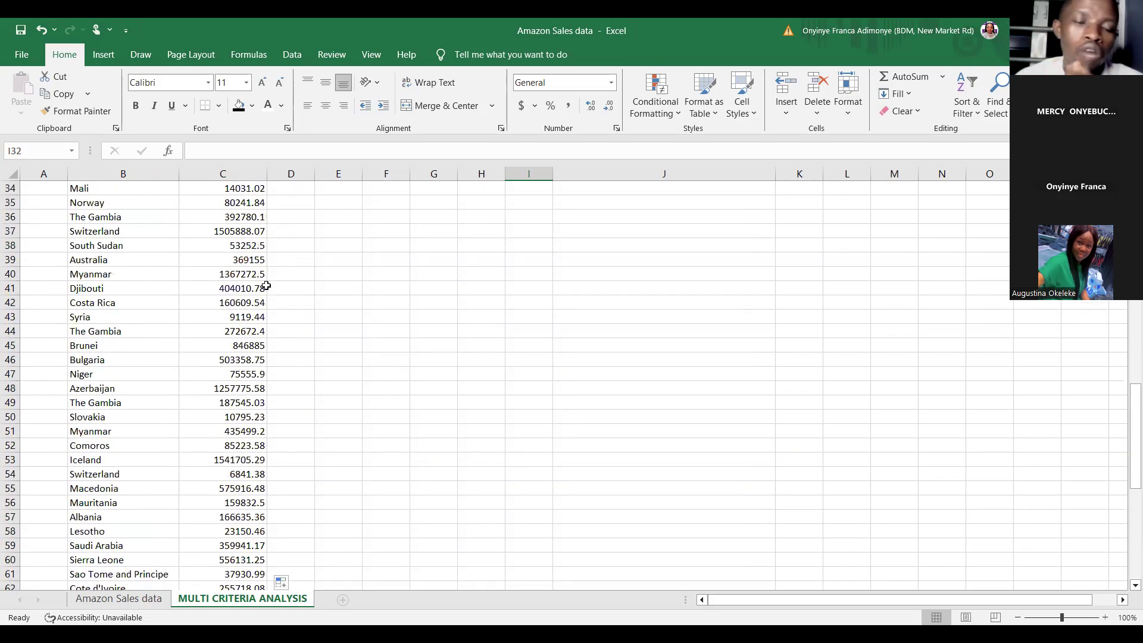
scroll(267, 286, "up", 4)
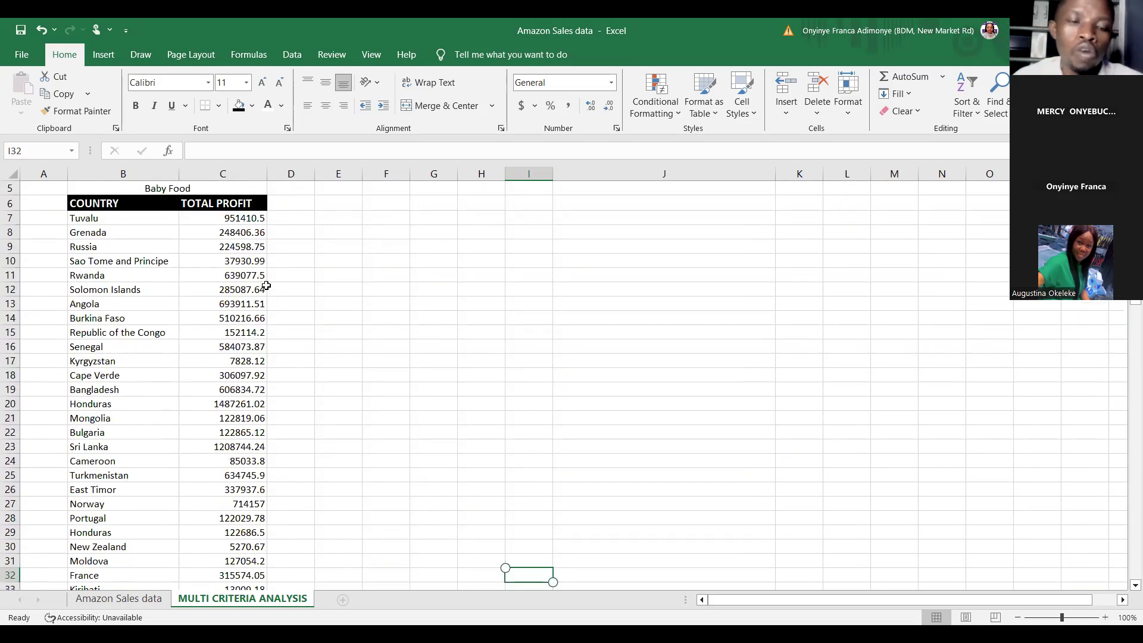
scroll(266, 286, "up", 2)
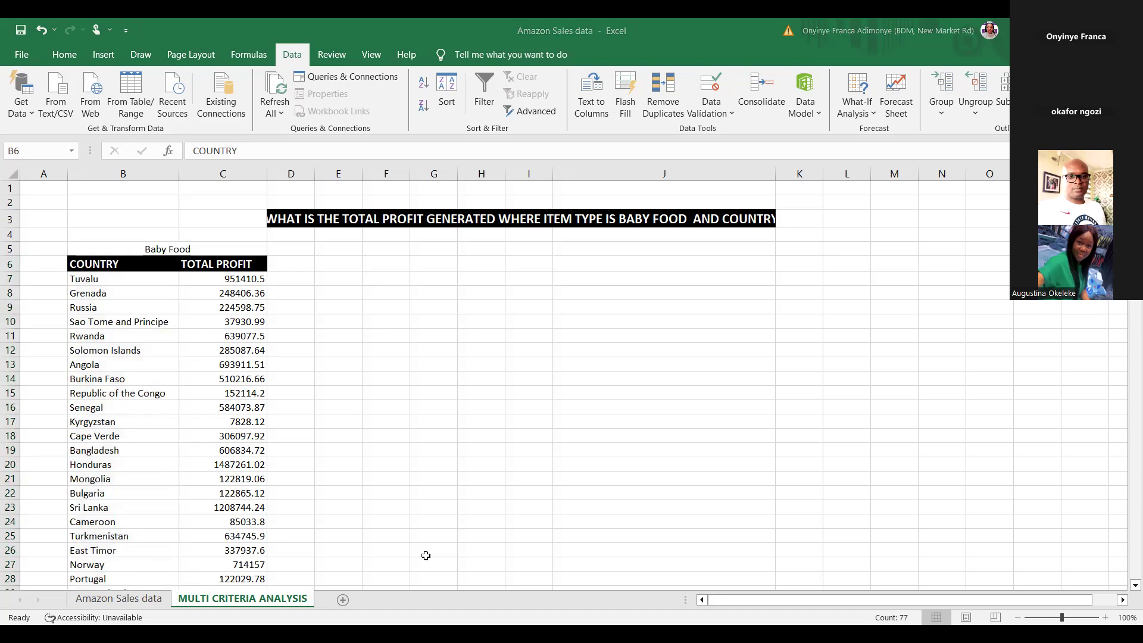
Step: Scroll through the COUNTRY and TOTAL PROFIT table again to check the filled SUMIFS results
scroll(426, 555, "down", 10)
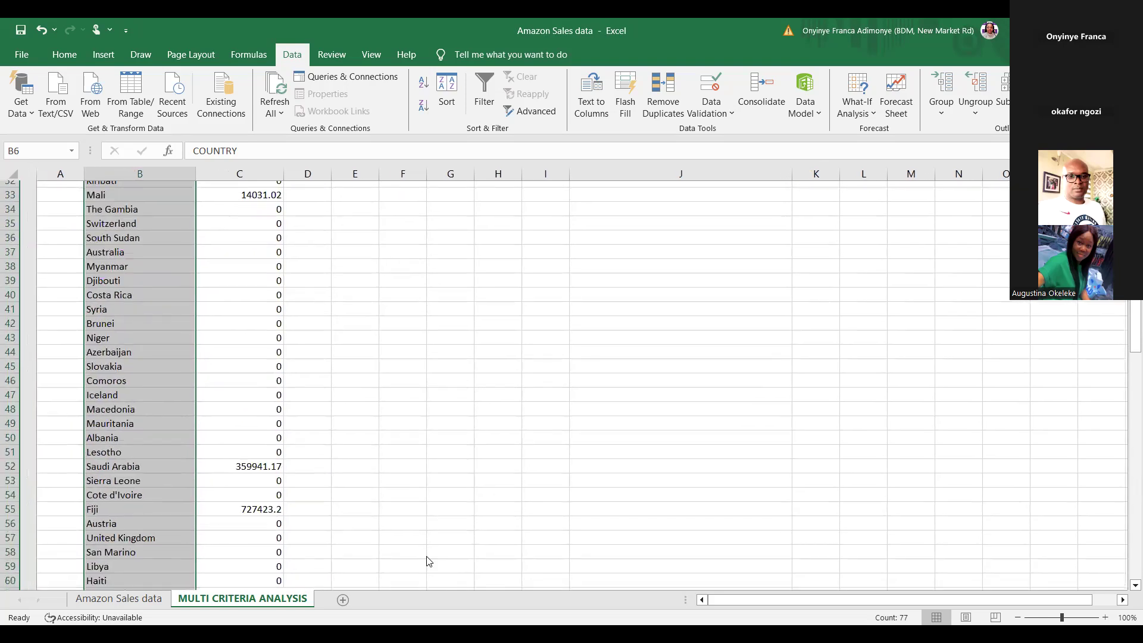
scroll(428, 561, "down", 15)
scroll(428, 599, "up", 20)
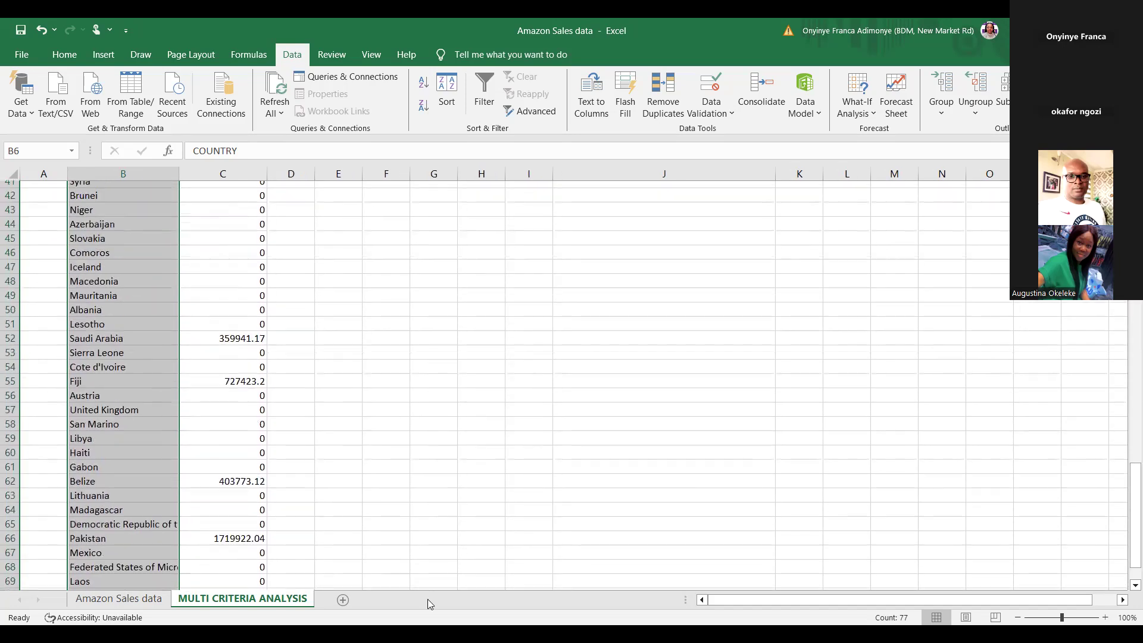
scroll(428, 599, "down", 8)
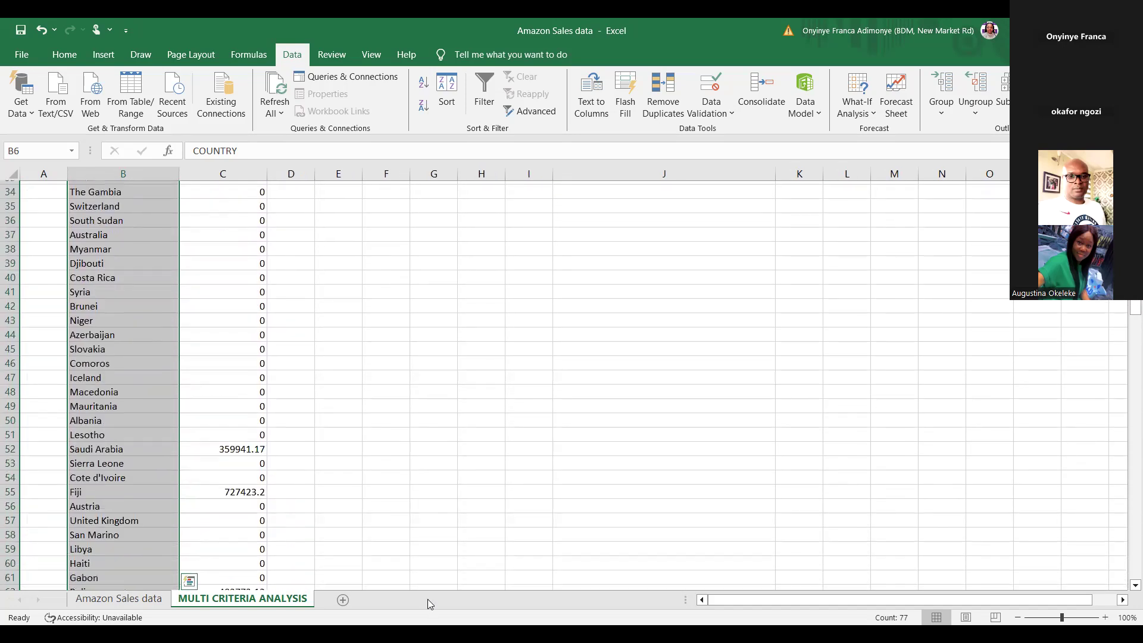
scroll(427, 599, "up", 10)
scroll(428, 599, "up", 1)
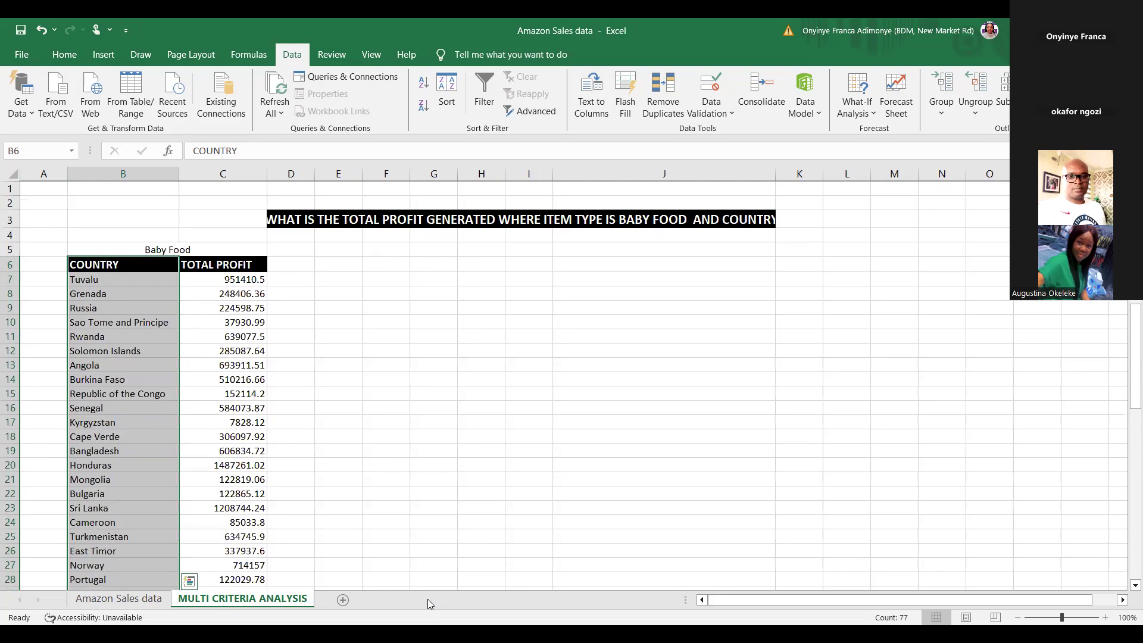
scroll(428, 599, "down", 15)
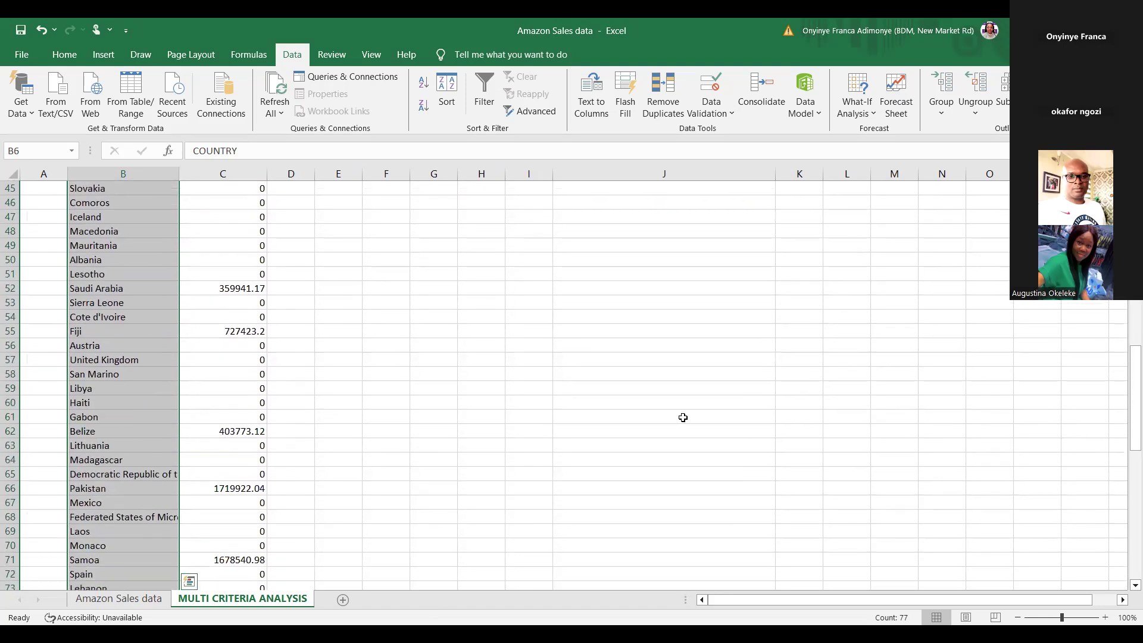
scroll(683, 417, "up", 15)
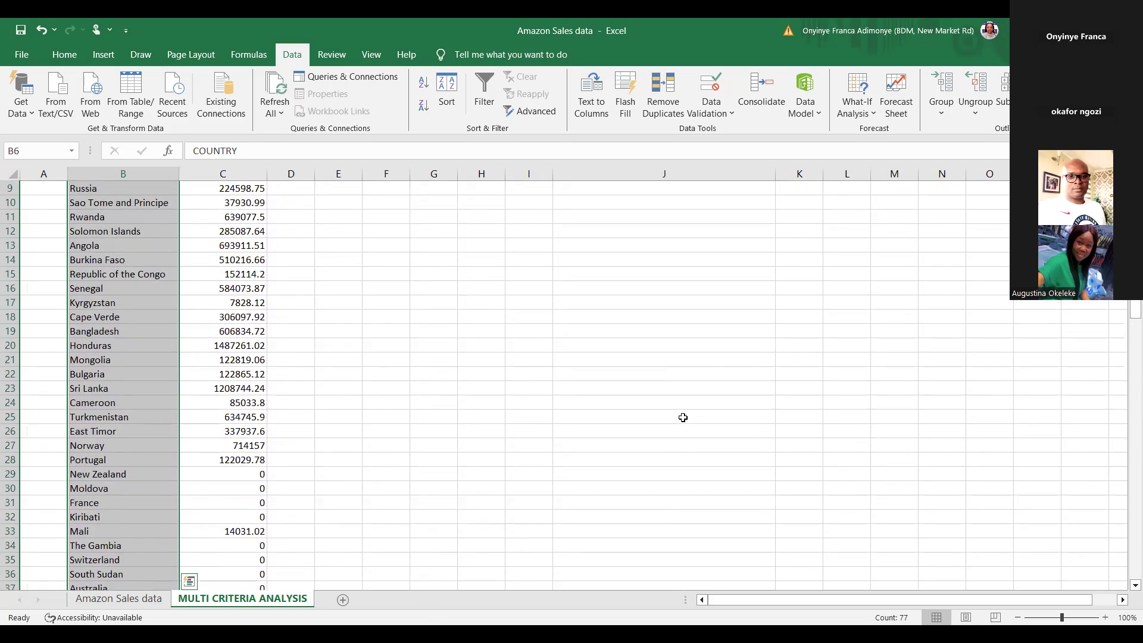
scroll(683, 418, "down", 4)
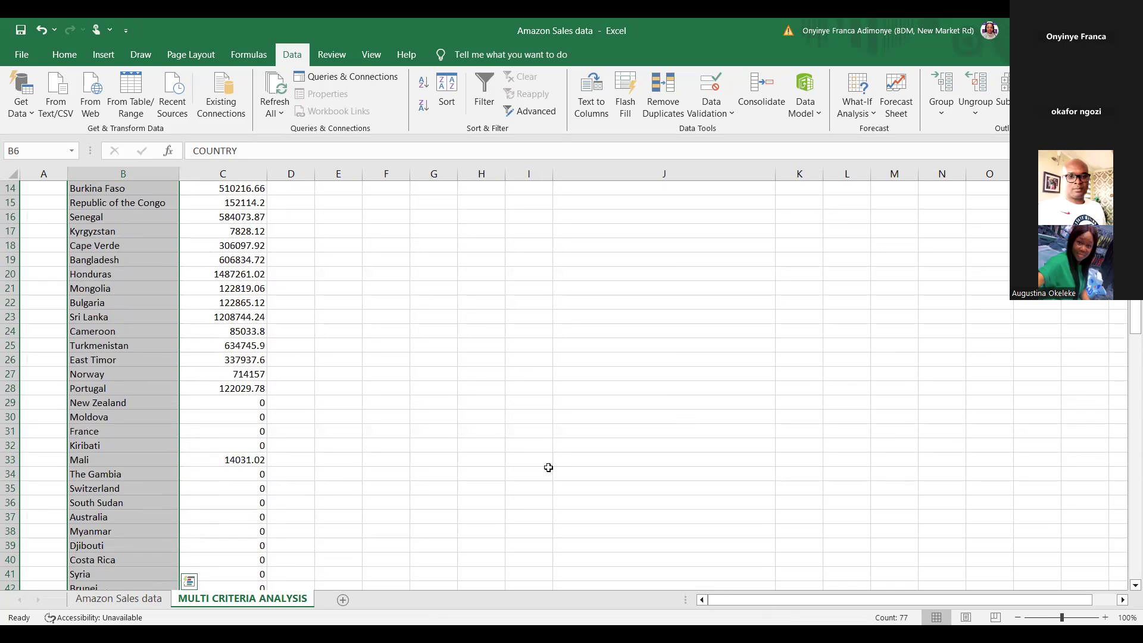
scroll(548, 467, "up", 4)
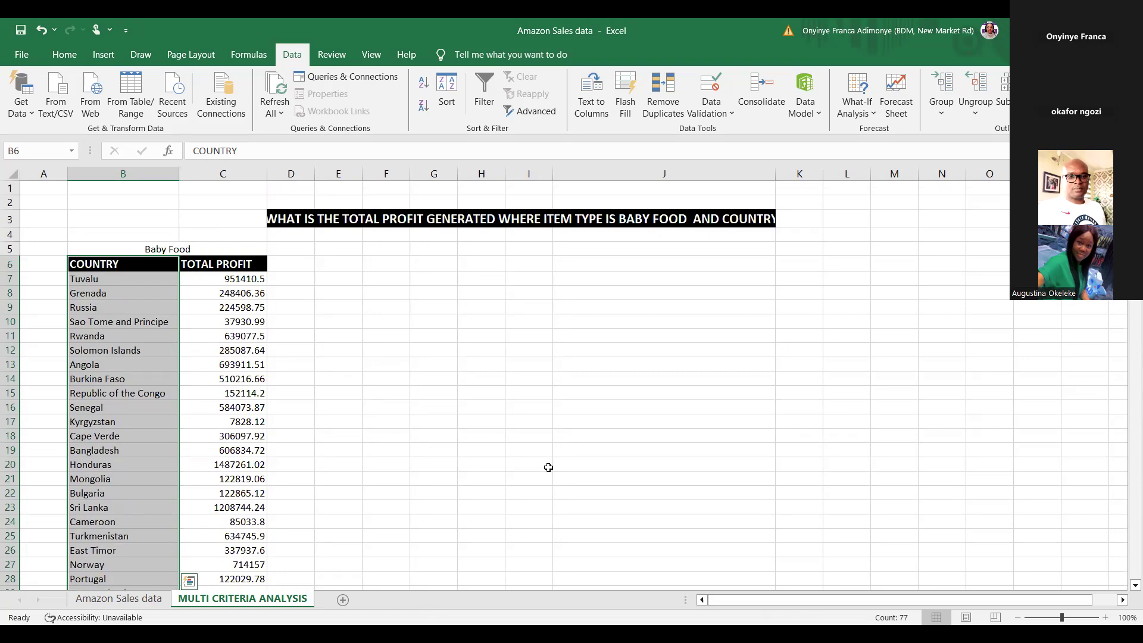
scroll(548, 467, "down", 3)
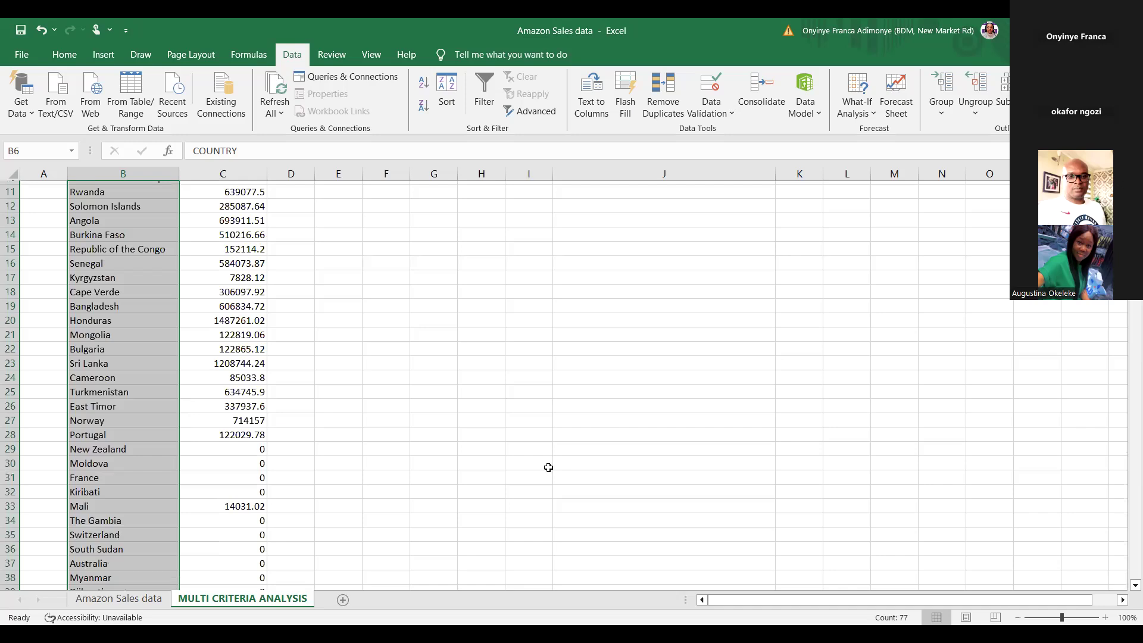
scroll(548, 467, "down", 1)
left_click(664, 331)
scroll(572, 385, "up", 4)
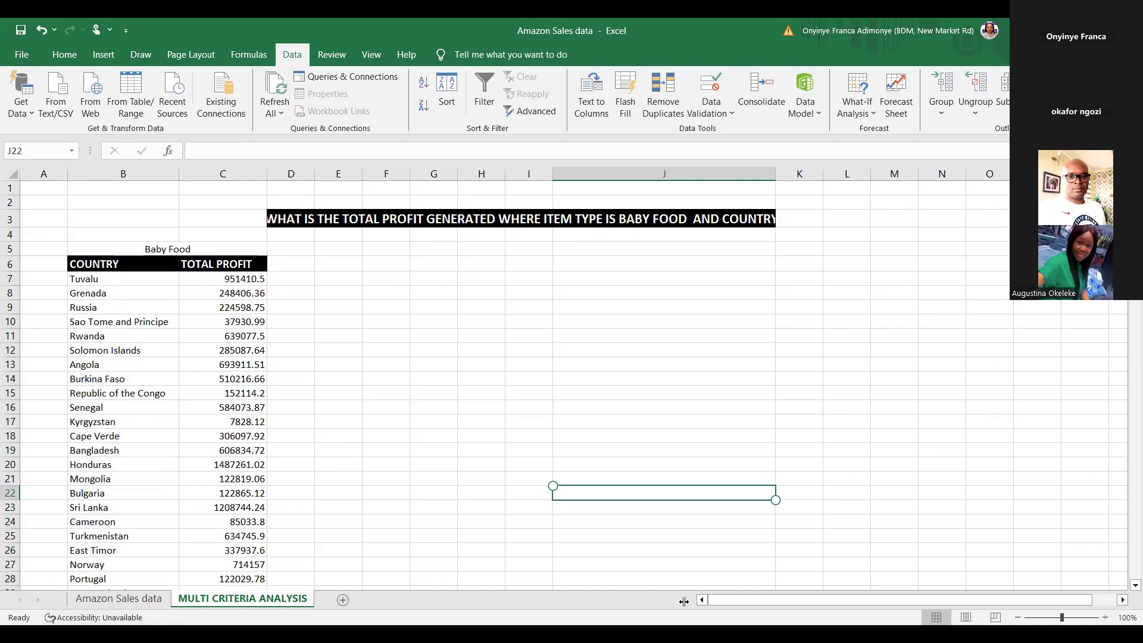
key("alt+Tab")
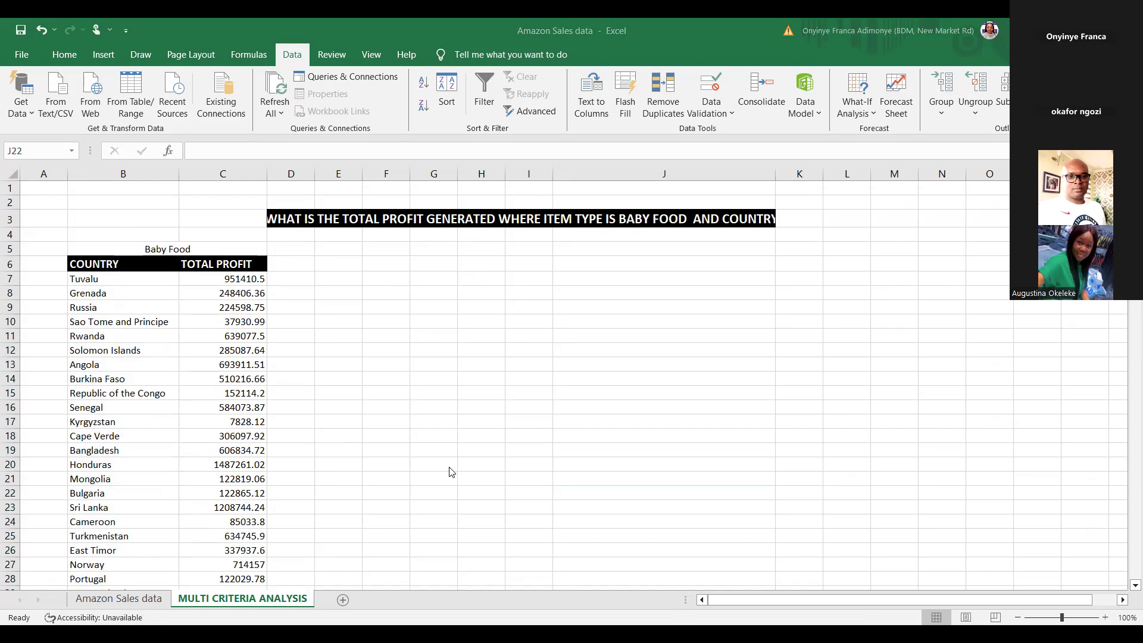
scroll(451, 472, "down", 16)
scroll(451, 472, "down", 9)
scroll(450, 472, "up", 4)
scroll(451, 471, "up", 19)
scroll(451, 472, "up", 3)
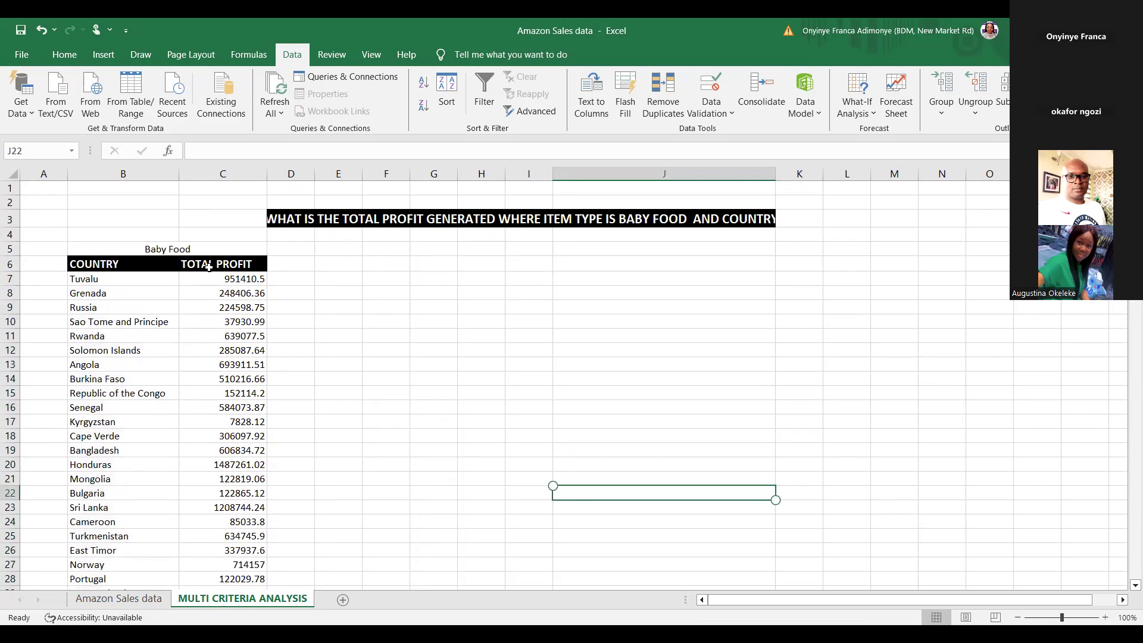
Step: Select the COUNTRY and TOTAL PROFIT table and open More Charts through Quick Analysis
left_click(89, 260)
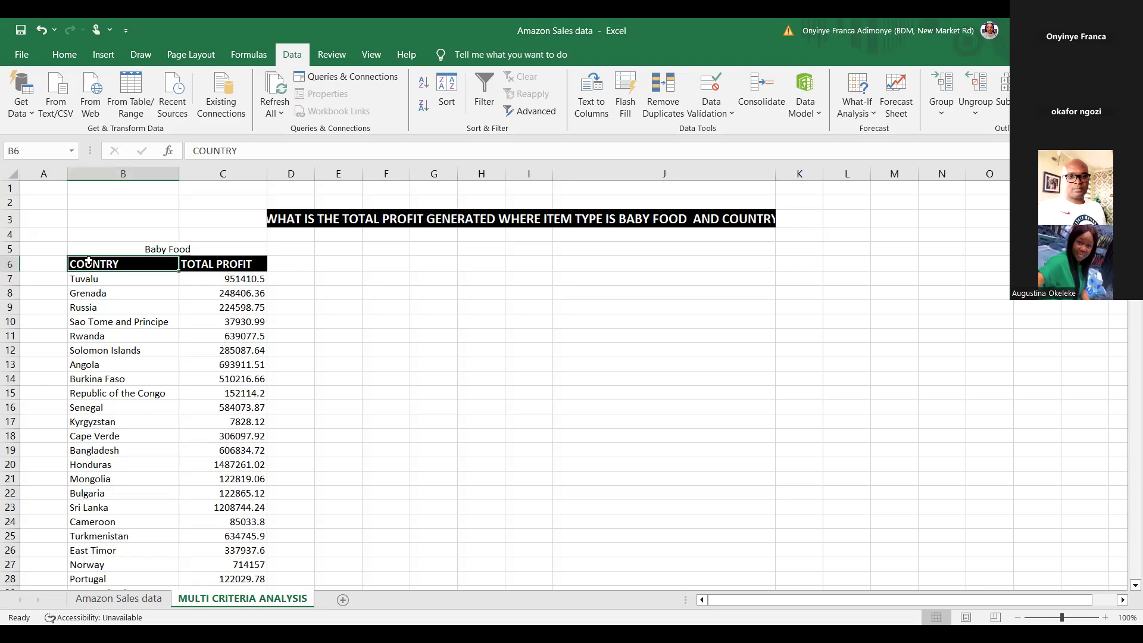
key("shift+Right")
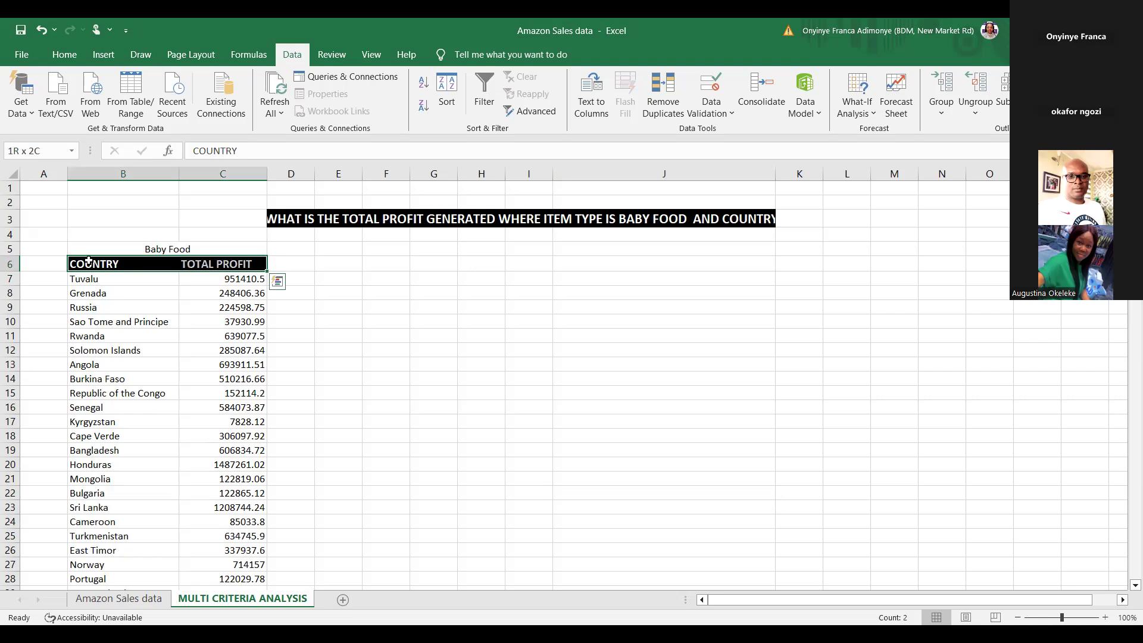
key("ctrl+shift+Down")
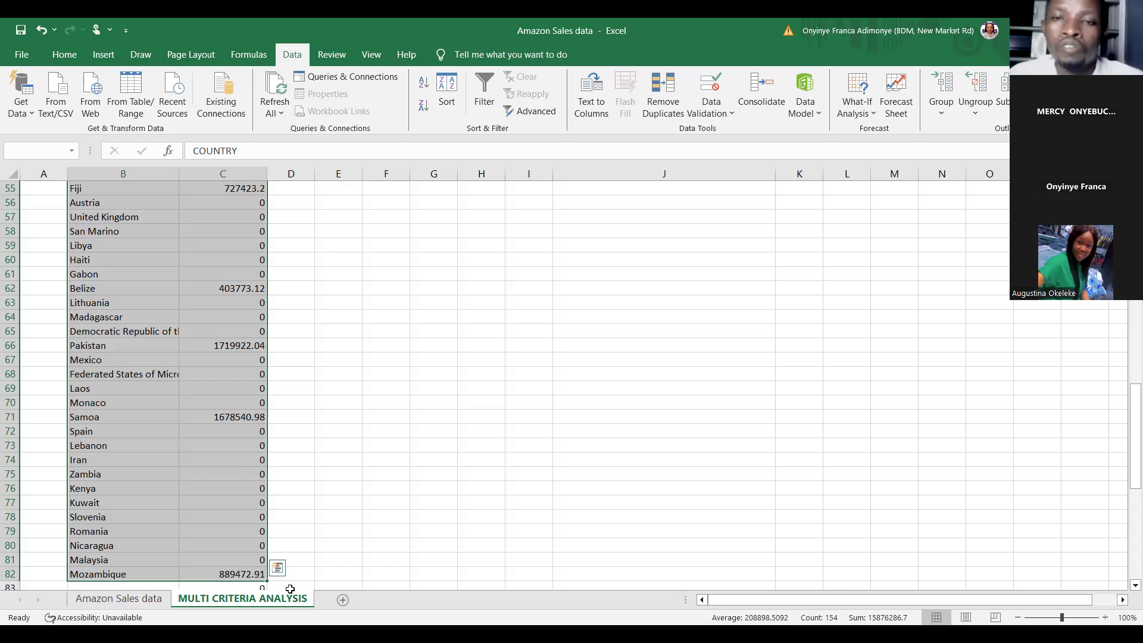
left_click(279, 574)
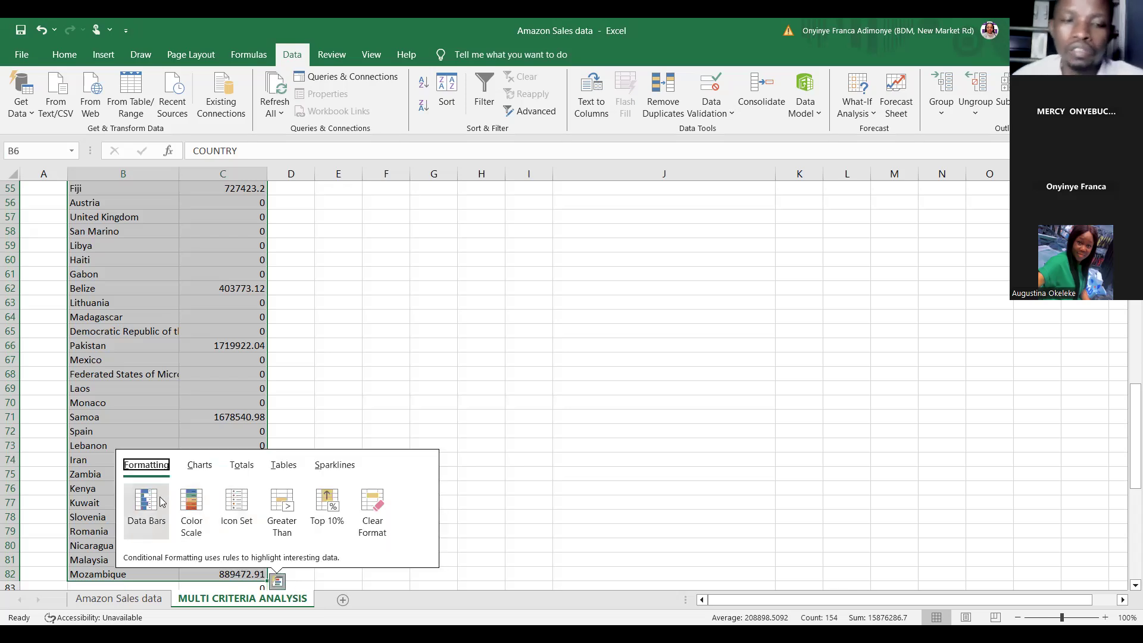
left_click(201, 466)
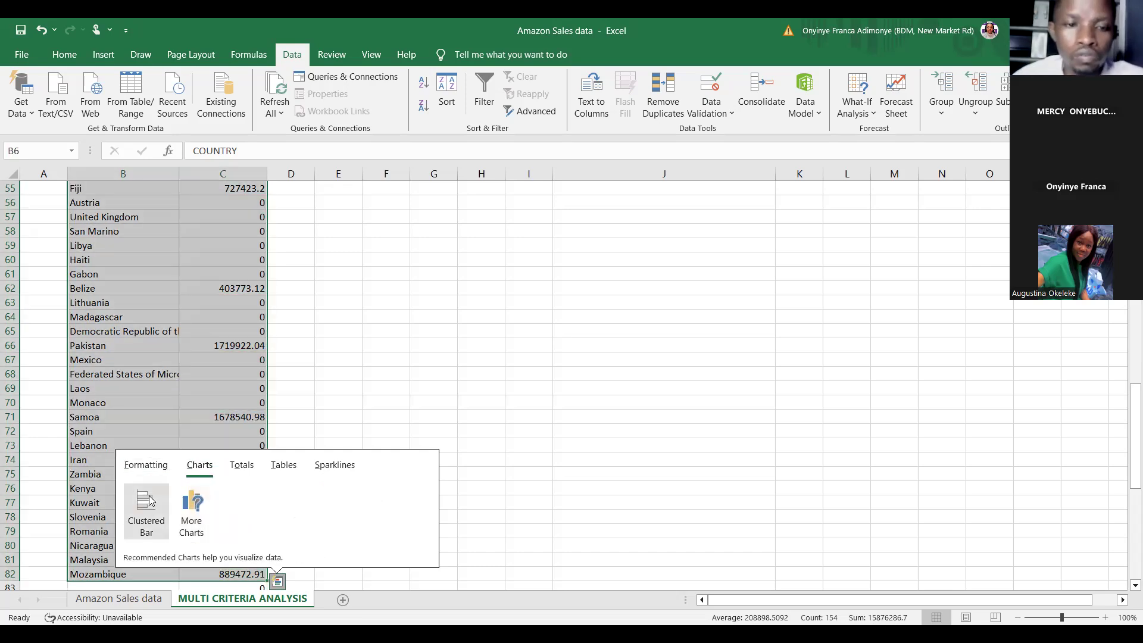
left_click(193, 524)
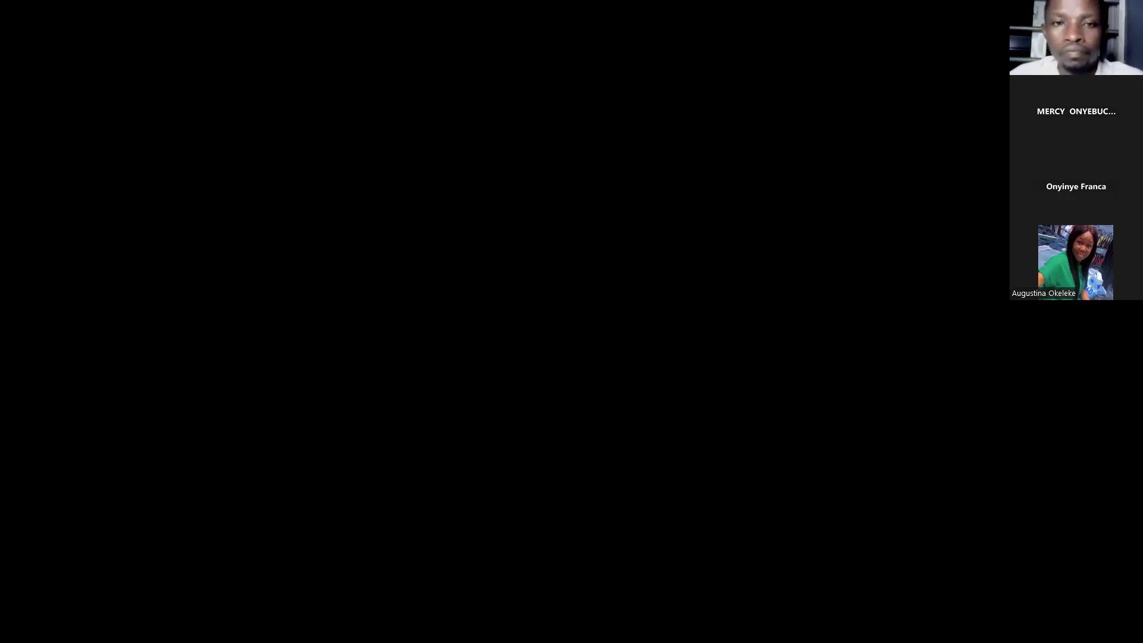
scroll(288, 400, "down", 6)
scroll(288, 400, "up", 16)
scroll(288, 401, "down", 12)
scroll(291, 405, "down", 8)
scroll(306, 400, "up", 10)
scroll(309, 400, "up", 15)
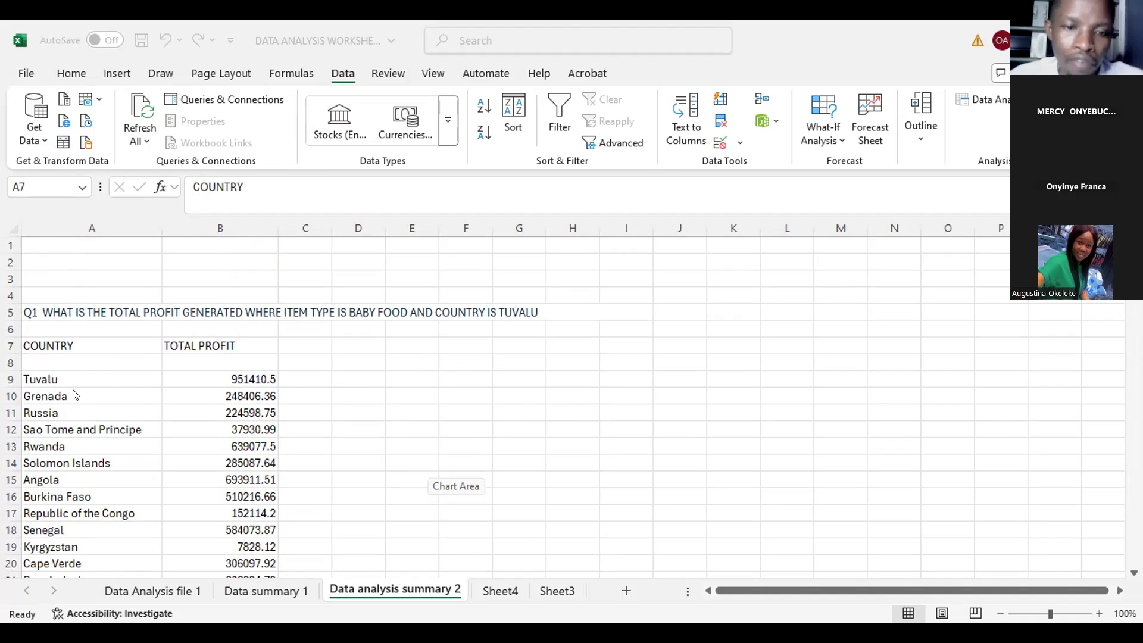
Step: Fill the B9 SUMIFS formula down the TOTAL PROFIT column on the Data analysis summary 2 sheet
left_click(241, 378)
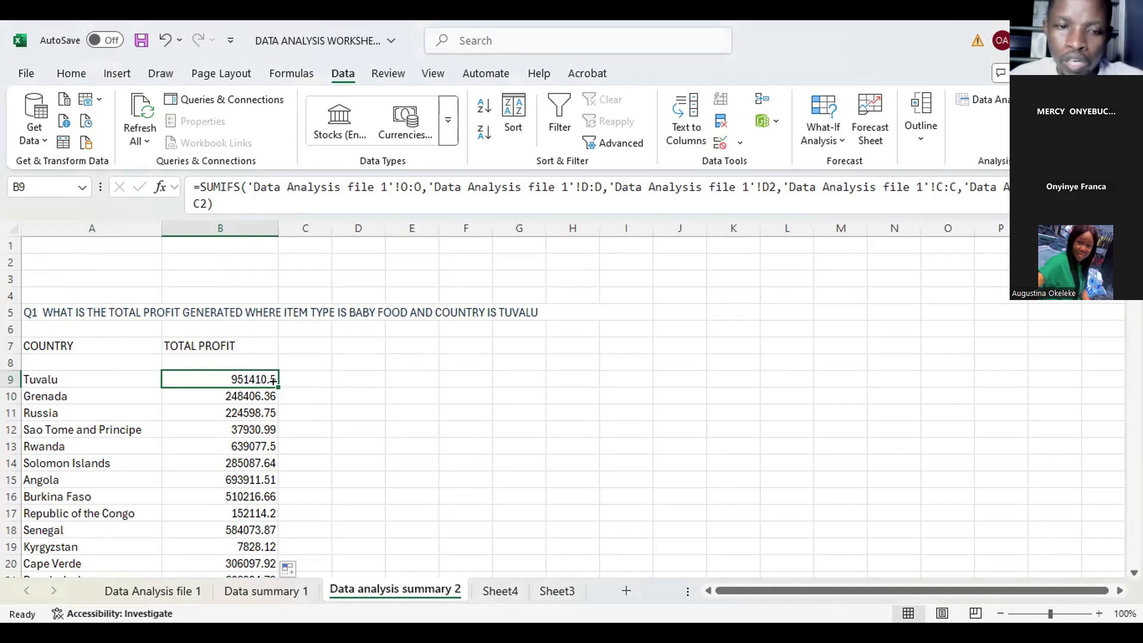
double_click(273, 381)
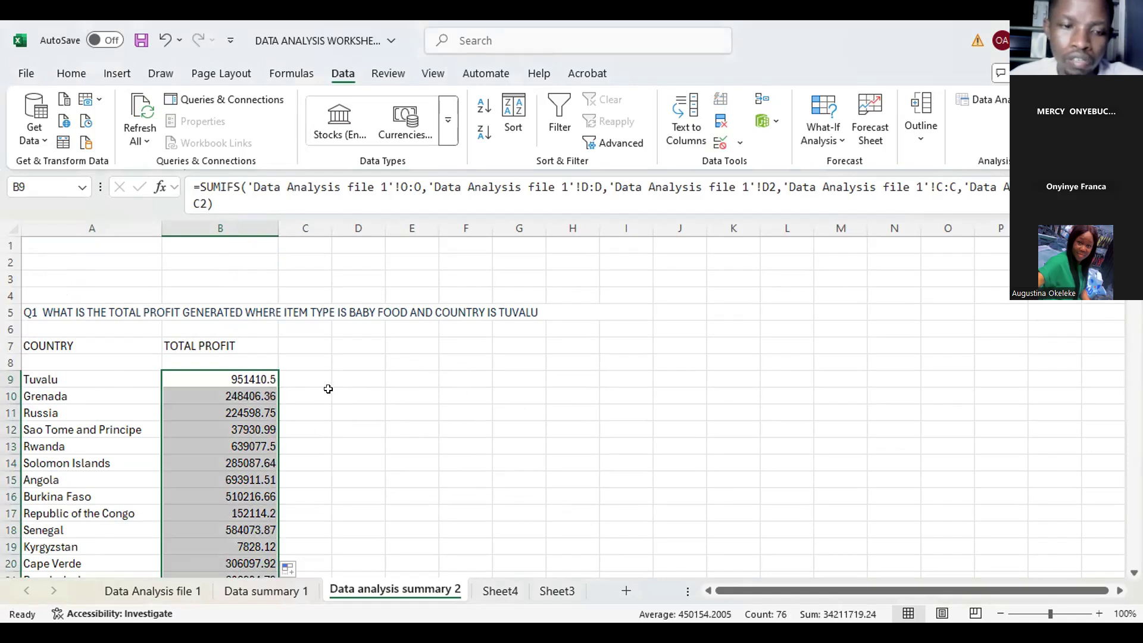
scroll(319, 394, "down", 17)
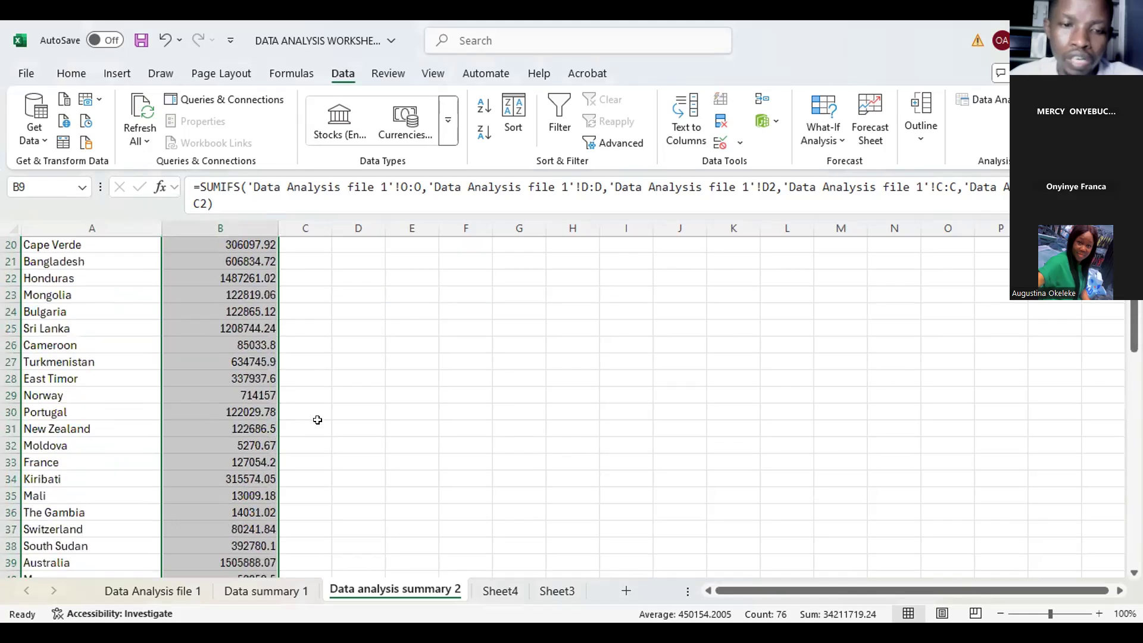
scroll(316, 421, "down", 10)
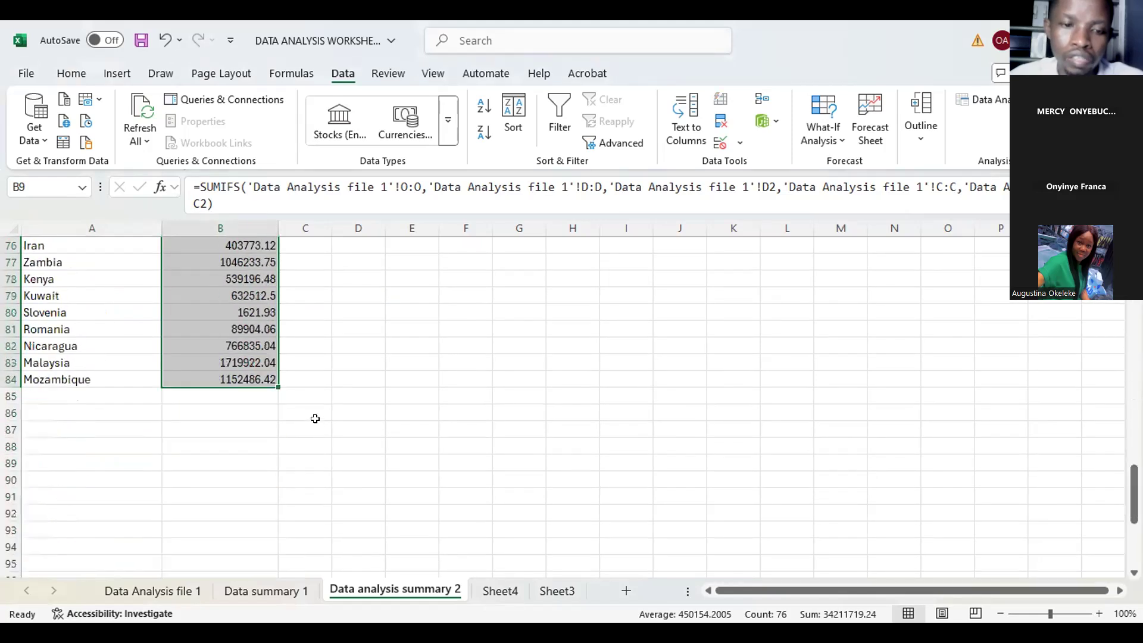
scroll(322, 405, "up", 10)
scroll(325, 385, "up", 17)
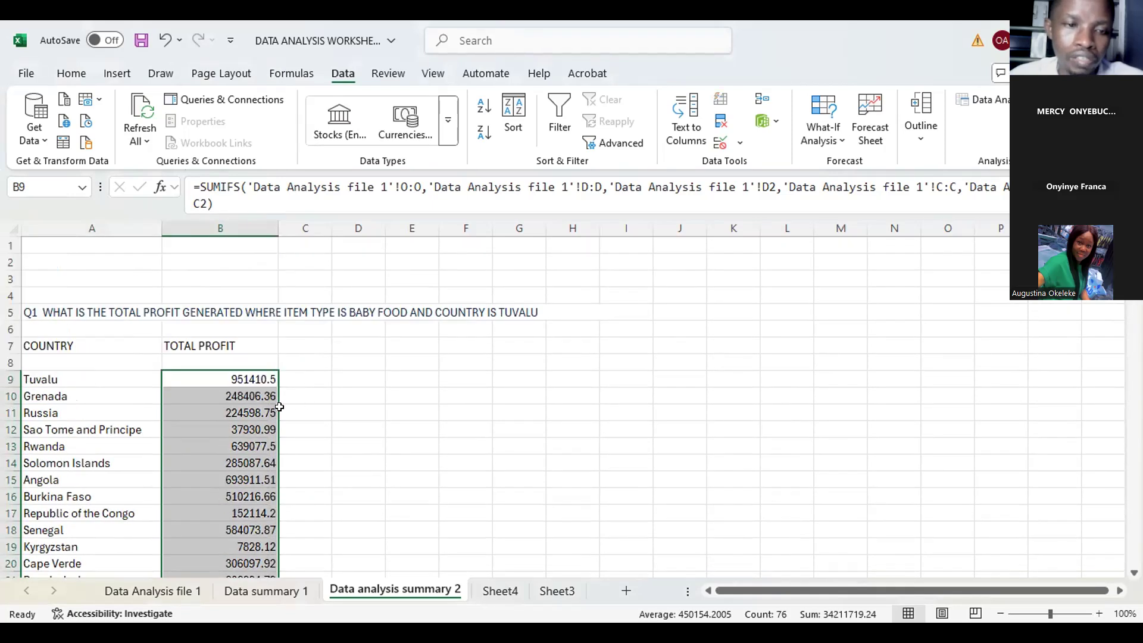
left_click(252, 378)
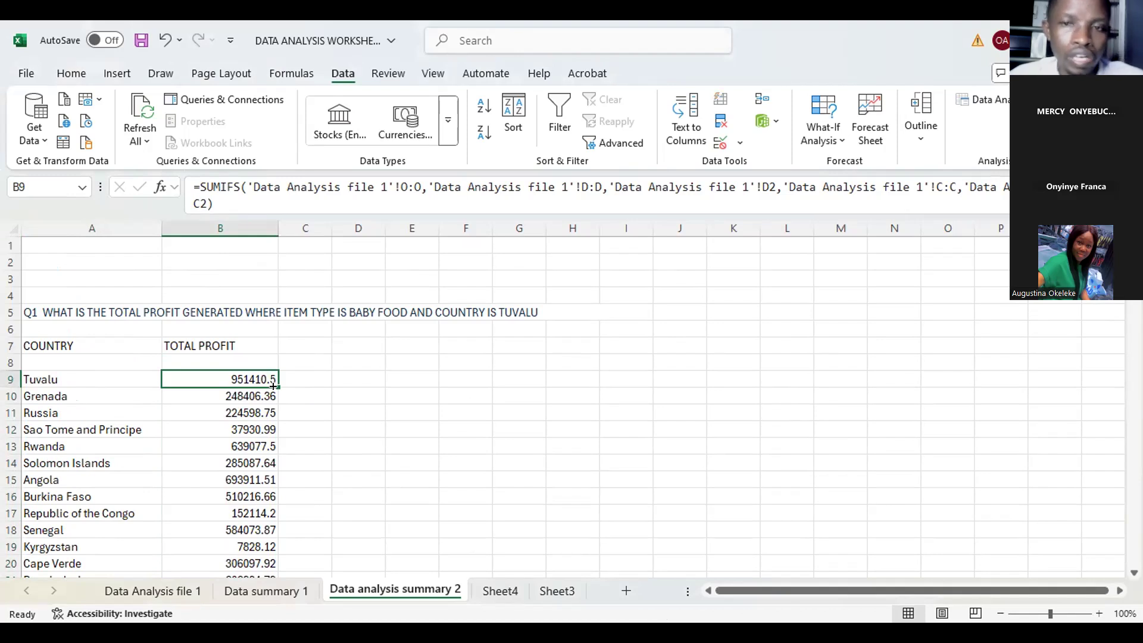
left_click_drag(275, 381, 275, 382)
double_click(276, 382)
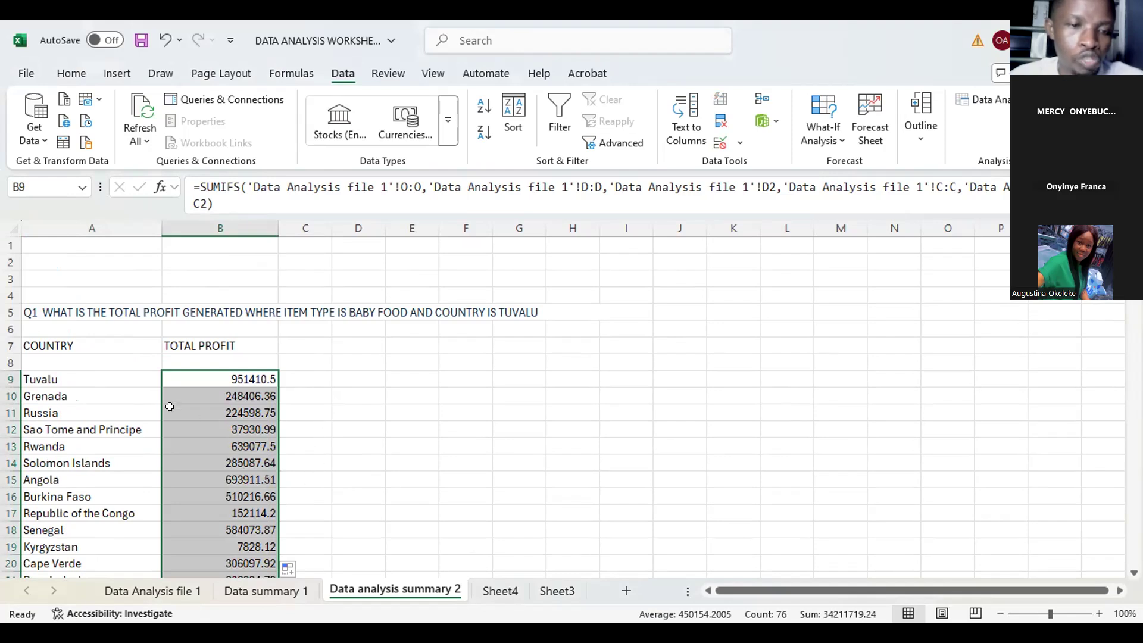
Step: Select the country and profit rows of the table starting at row 8, then deselect them
left_click(62, 379)
left_click_drag(47, 357, 274, 571)
scroll(233, 539, "down", 1)
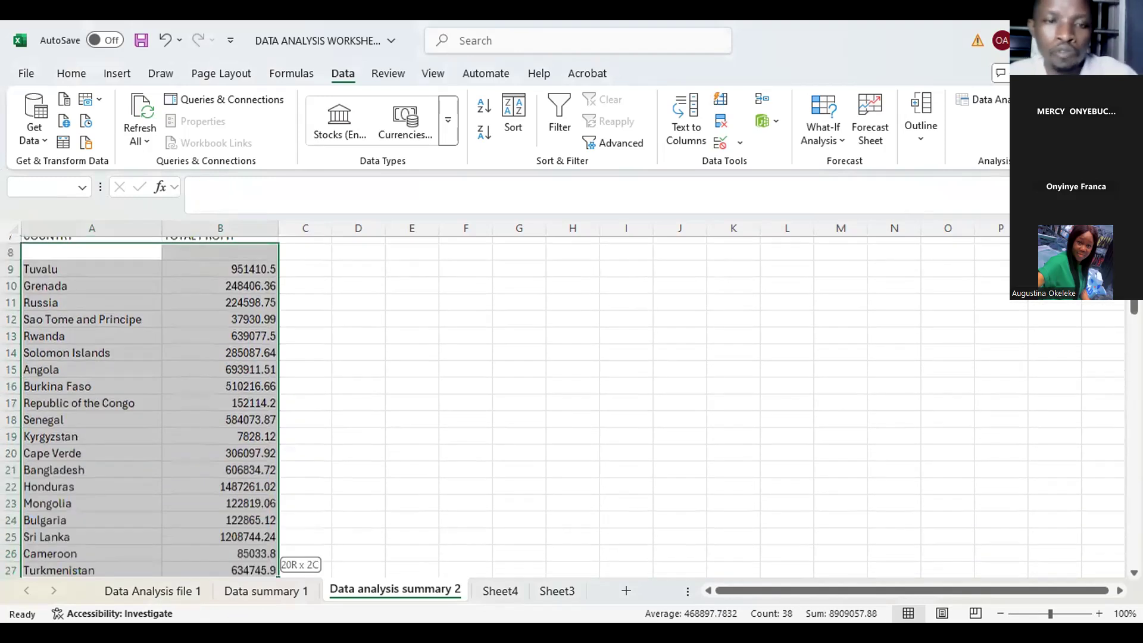
left_click_drag(274, 570, 274, 573)
left_click_drag(396, 429, 267, 401)
left_click(398, 430)
scroll(202, 376, "up", 7)
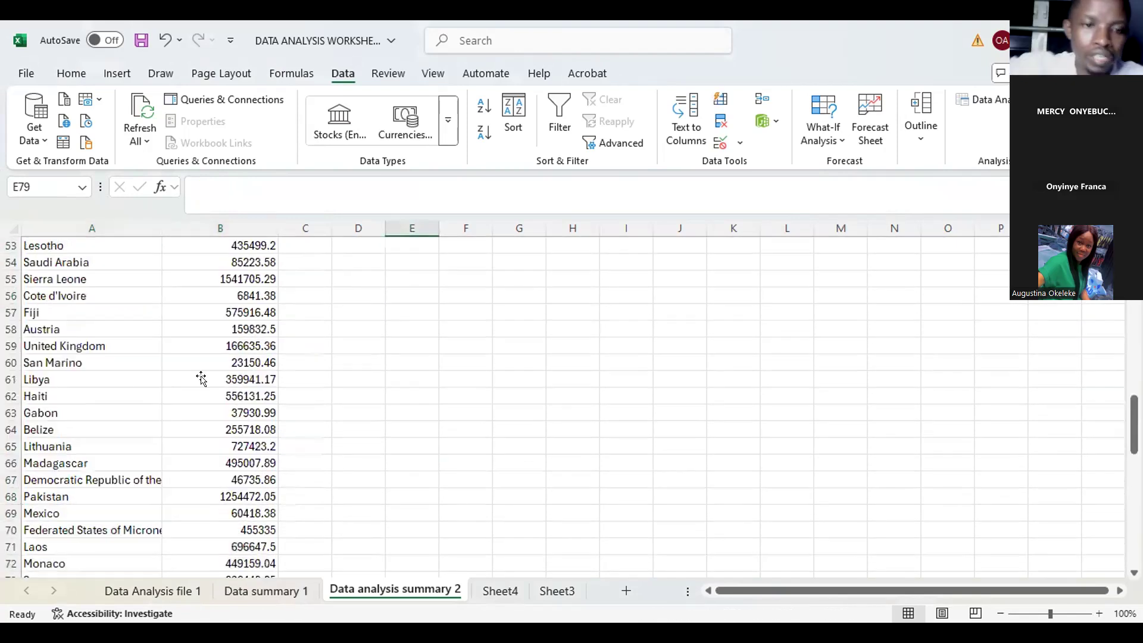
Step: Clear the TOTAL PROFIT results from B9 down the column on the Data analysis summary 2 sheet
scroll(262, 380, "up", 7)
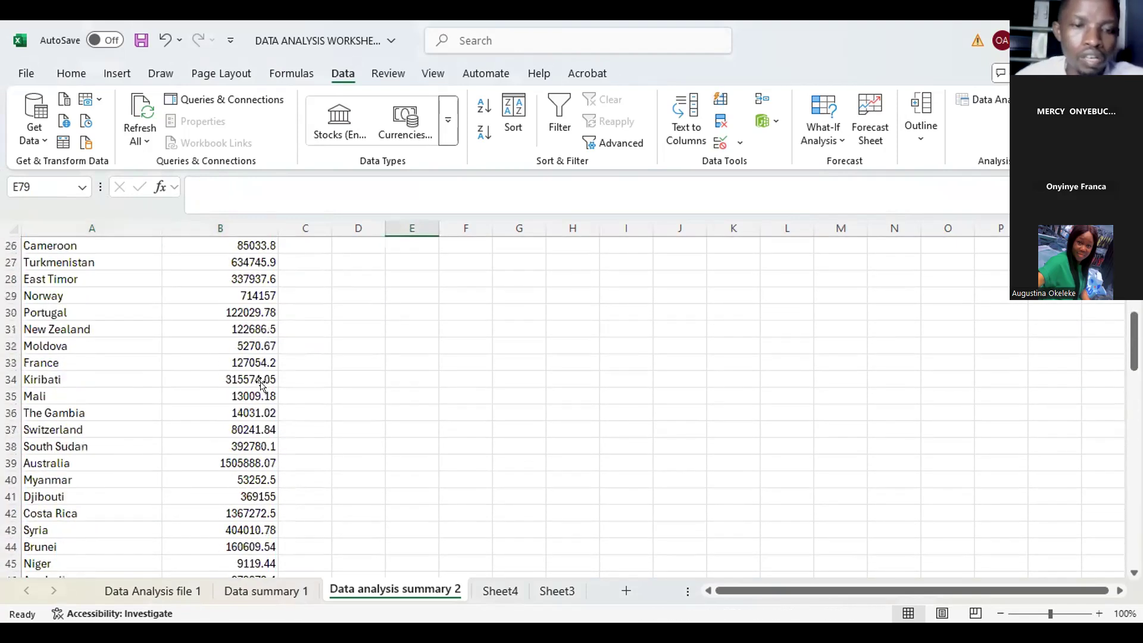
scroll(266, 380, "up", 8)
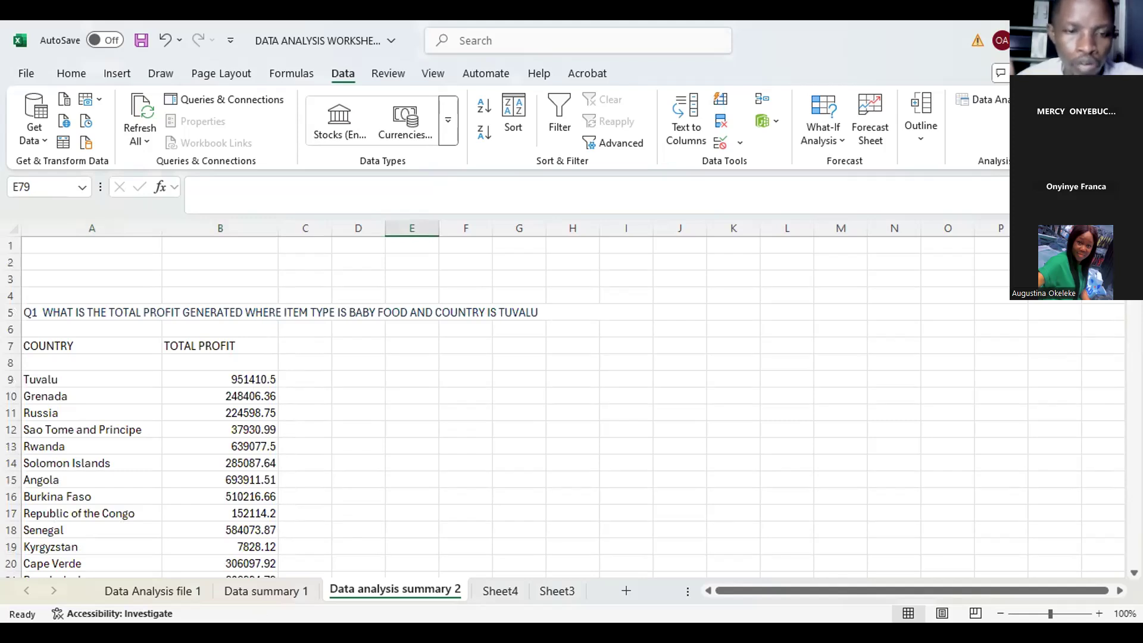
left_click(257, 380)
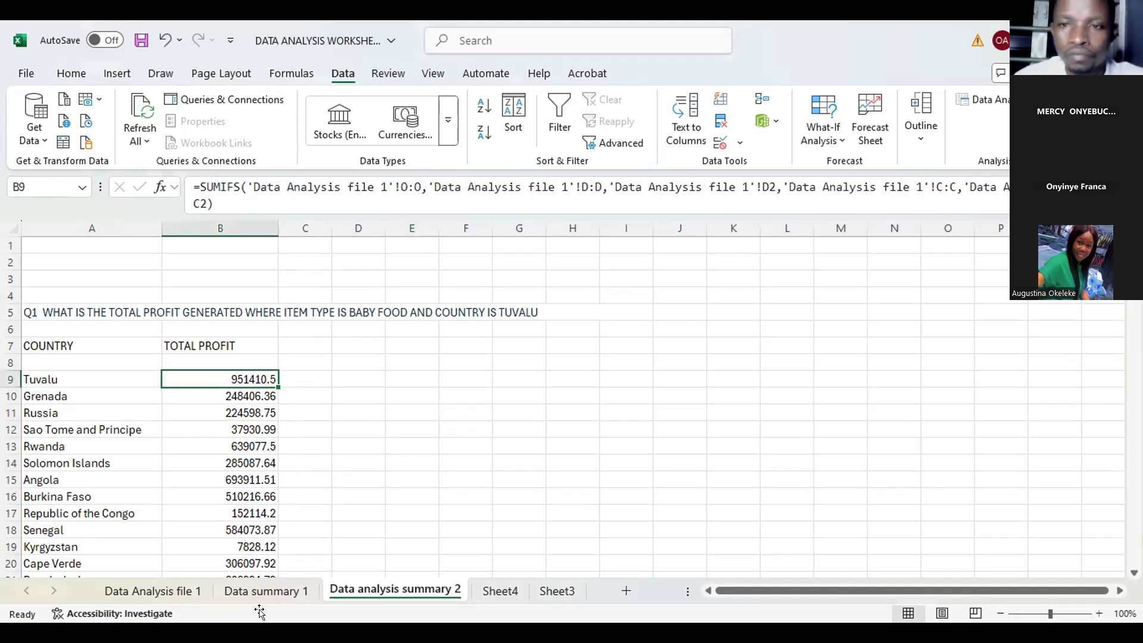
key("shift+Down")
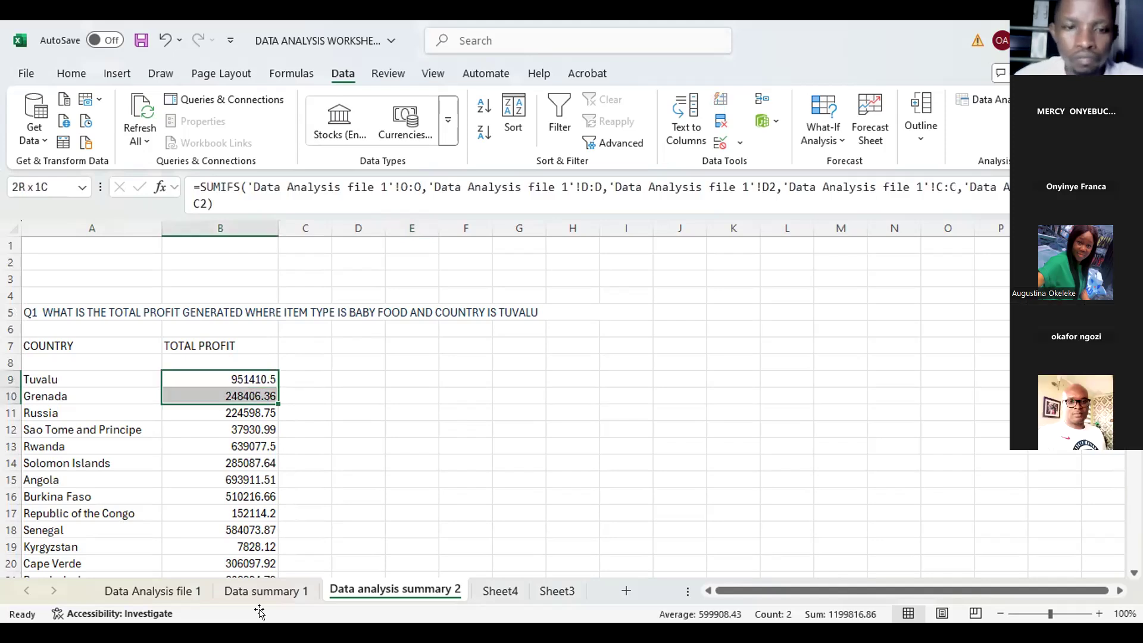
key("shift+Down")
key("shift+Down")
key("shift+Down")
key("shift+Down")
key("shift+Down")
key("shift+Down")
key("shift+Down")
key("shift+Down")
key("shift+Down")
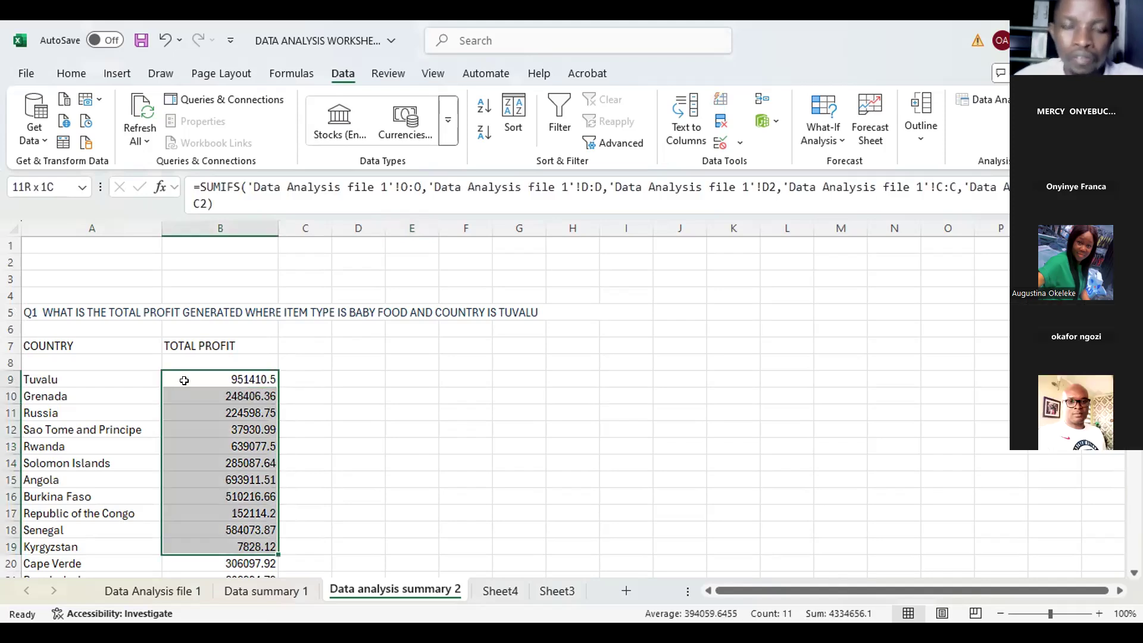
key("ctrl+shift+Down")
key("Delete")
type("=SUM")
key("Down")
key("Down")
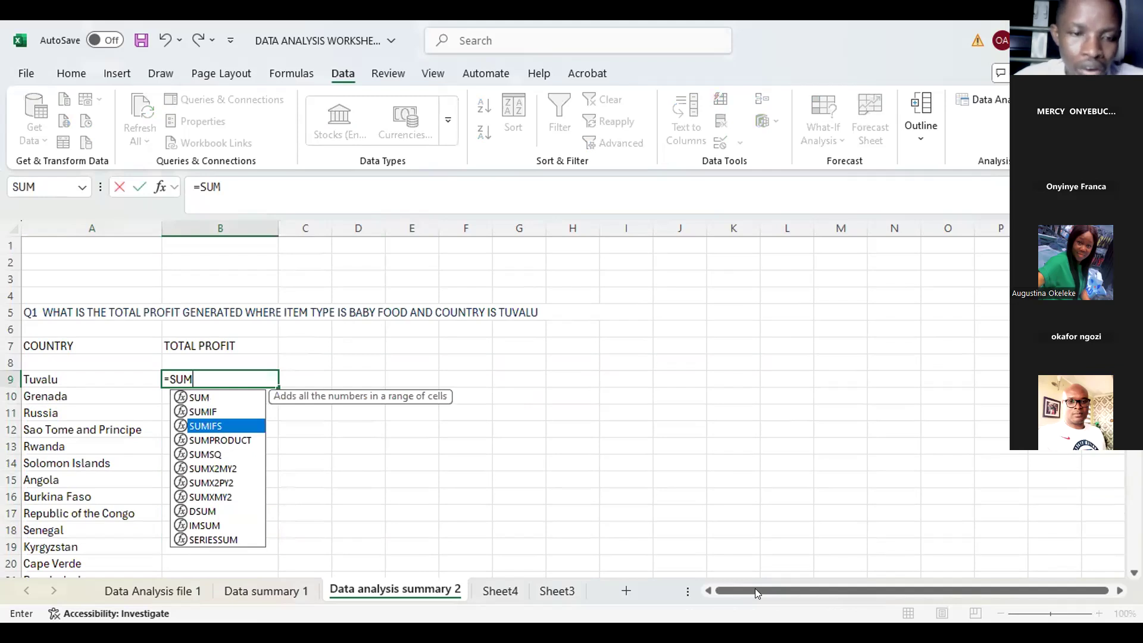
key("Tab")
key("ctrl+Page_Up")
key("ctrl+Page_Up")
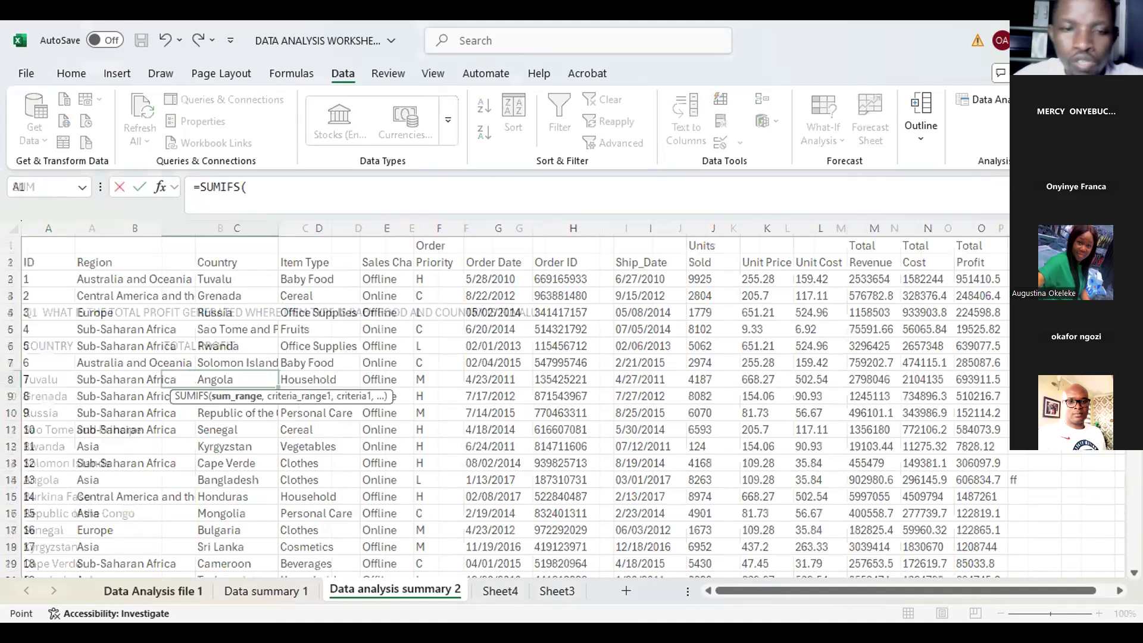
left_click_drag(774, 591, 774, 590)
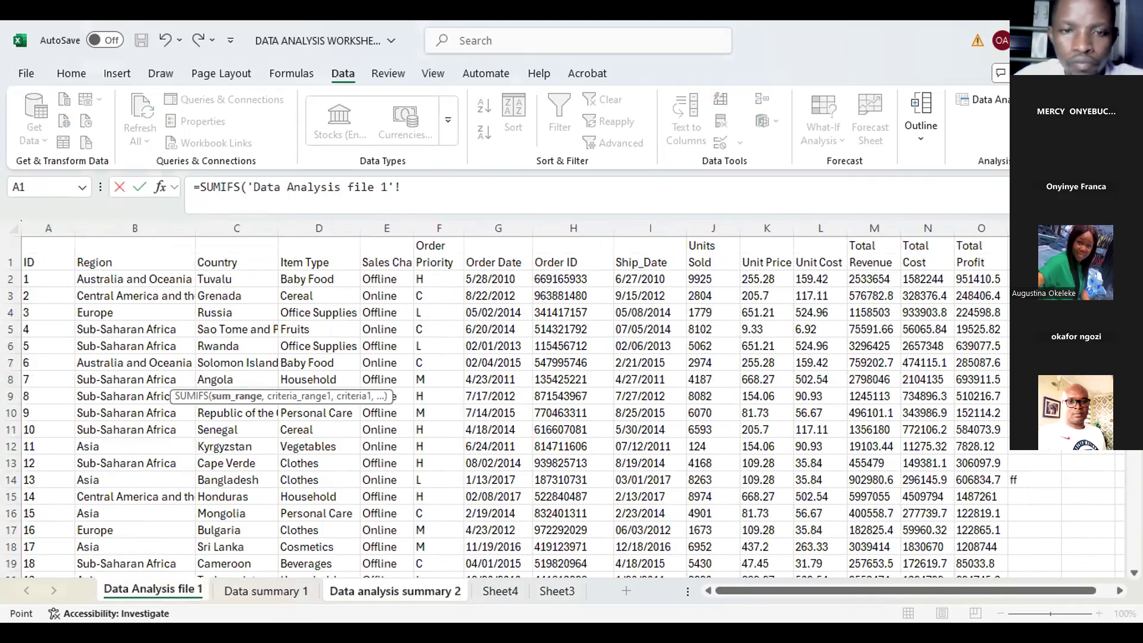
left_click(432, 590)
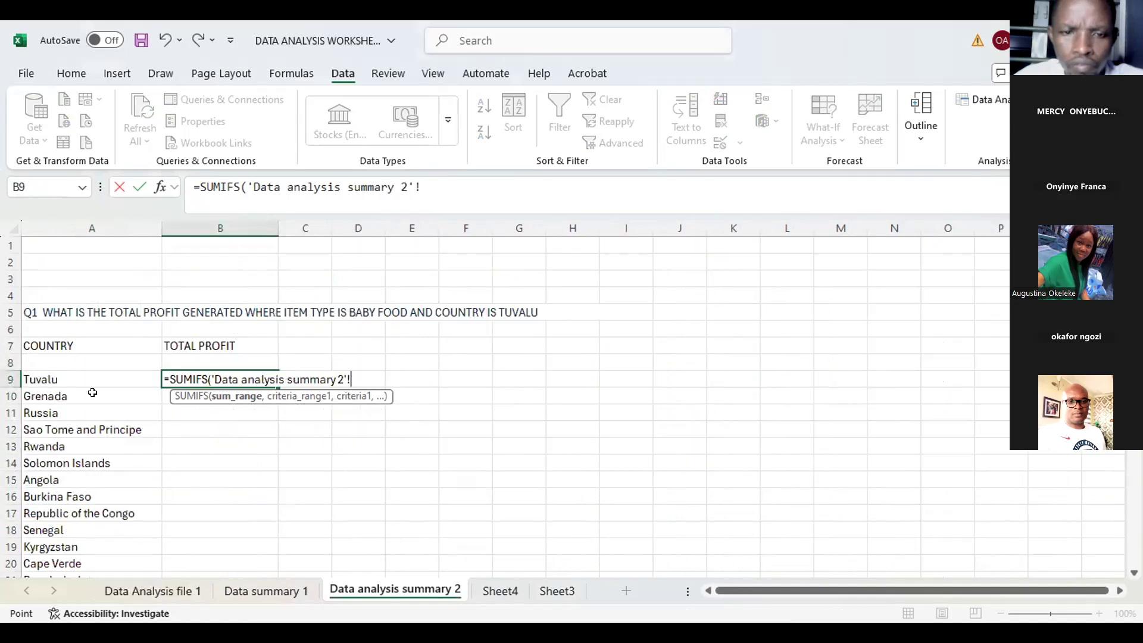
key("Left")
key("ctrl+shift+Down")
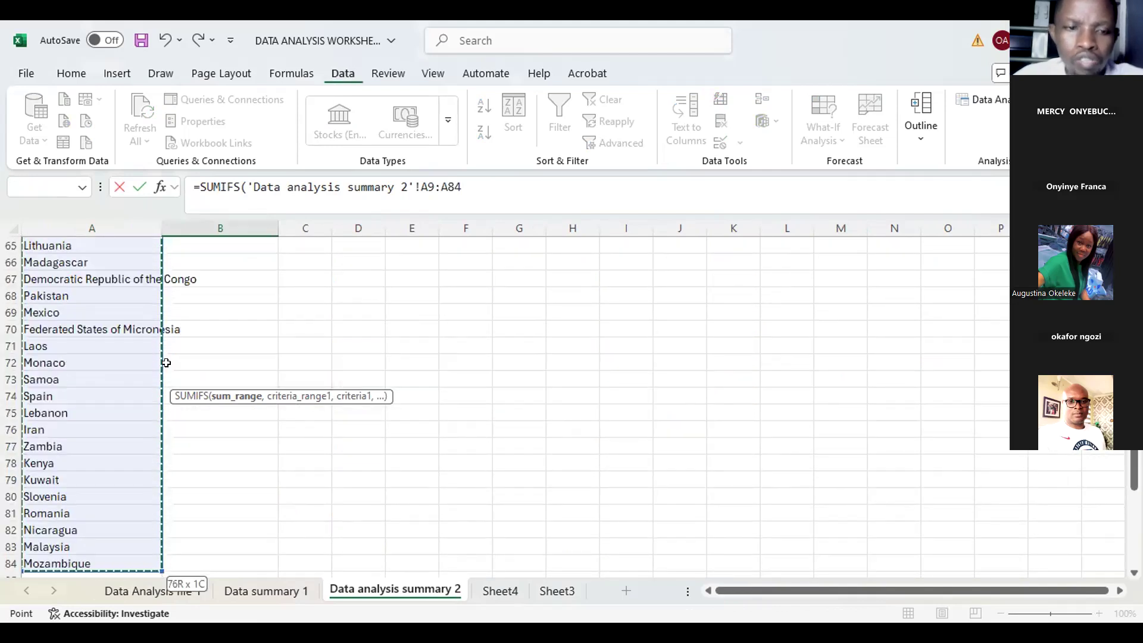
left_click(211, 331)
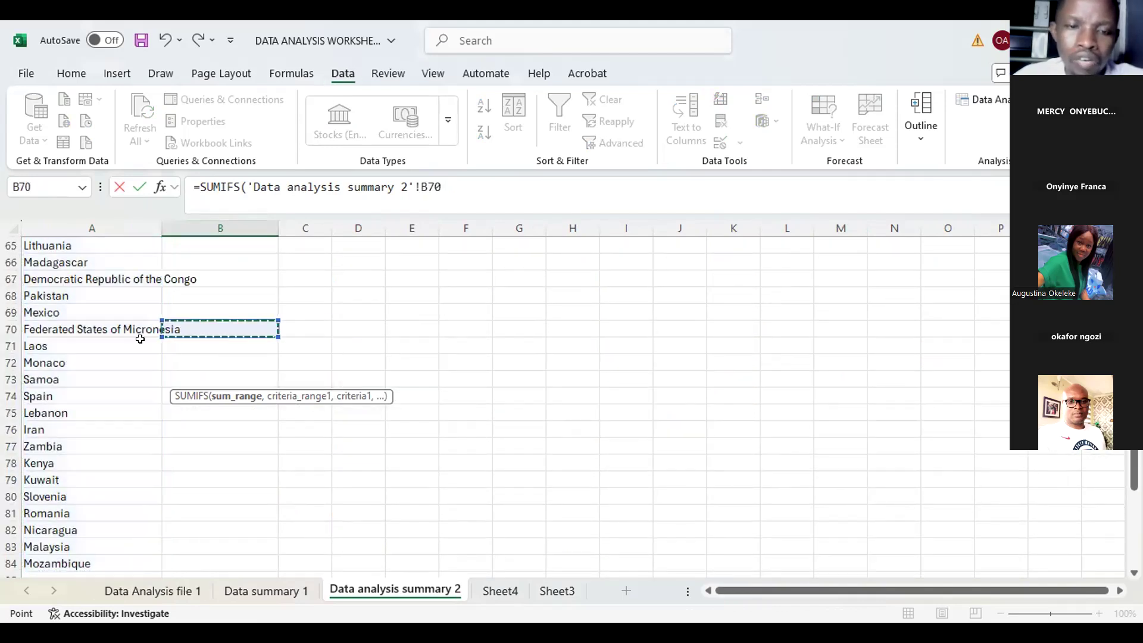
scroll(155, 322, "up", 19)
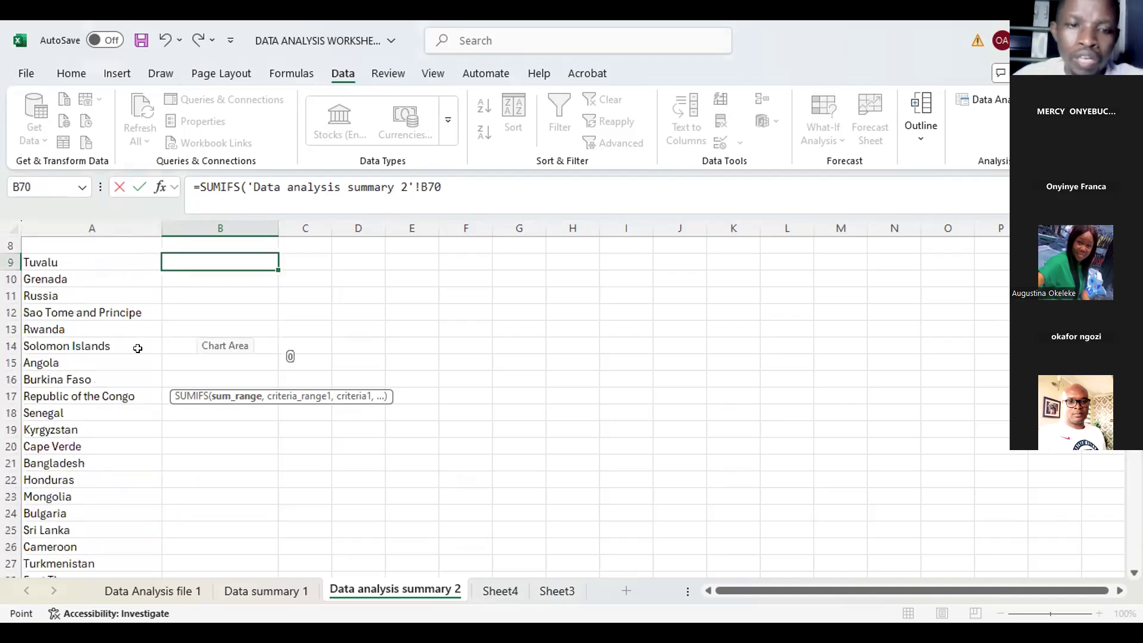
scroll(273, 446, "up", 3)
left_click(271, 446)
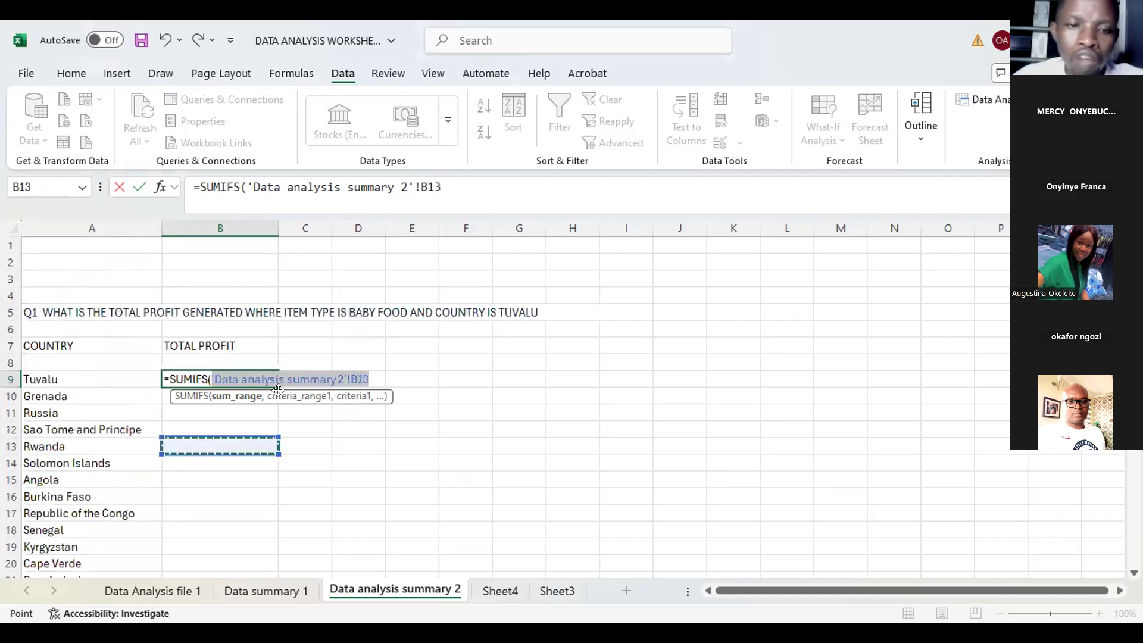
left_click(312, 400)
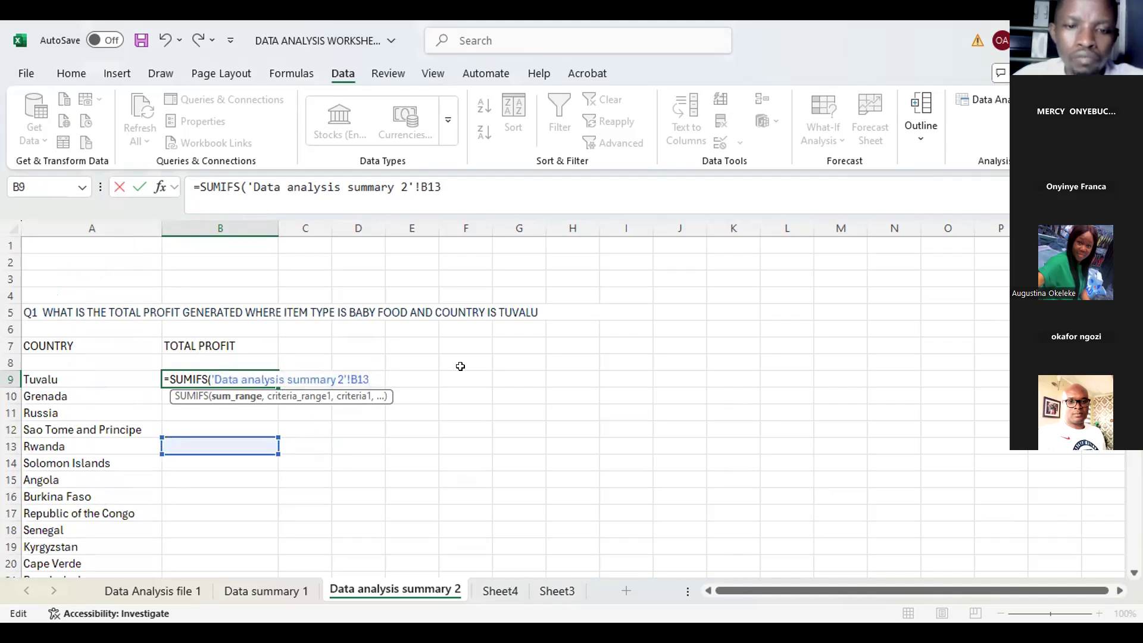
key("BackSpace")
key("BackSpace")
key("BackSpace")
key("BackSpace")
key("BackSpace")
key("BackSpace")
key("BackSpace")
key("BackSpace")
key("BackSpace")
key("BackSpace")
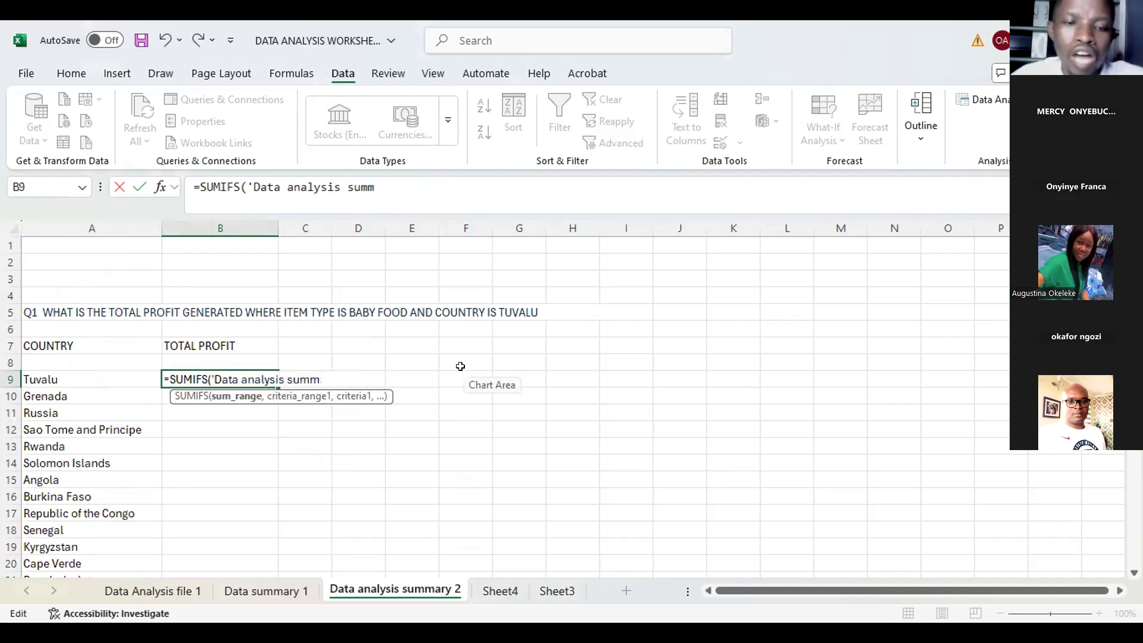
key("BackSpace")
key("BackSpace")
key("BackSpace")
key("BackSpace")
key("BackSpace")
key("BackSpace")
key("BackSpace")
key("BackSpace")
key("BackSpace")
key("BackSpace")
key("BackSpace")
key("BackSpace")
key("BackSpace")
key("BackSpace")
key("BackSpace")
key("BackSpace")
key("BackSpace")
key("BackSpace")
key("BackSpace")
key("BackSpace")
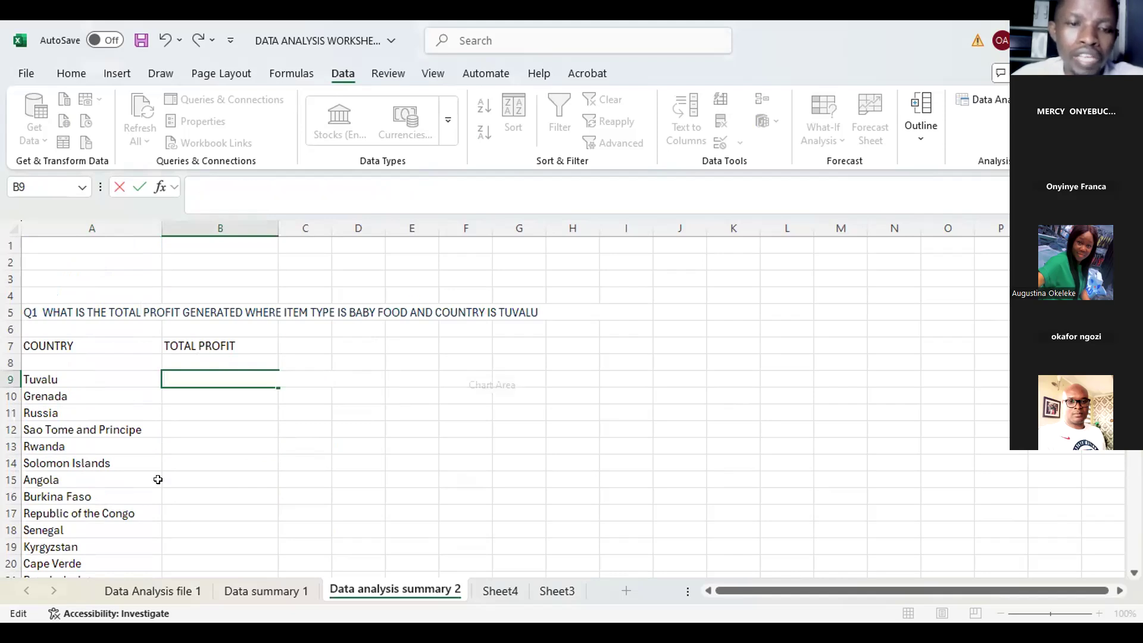
Step: Run Remove Duplicates on the country list from A9 down, then dismiss the result message
left_click(84, 377)
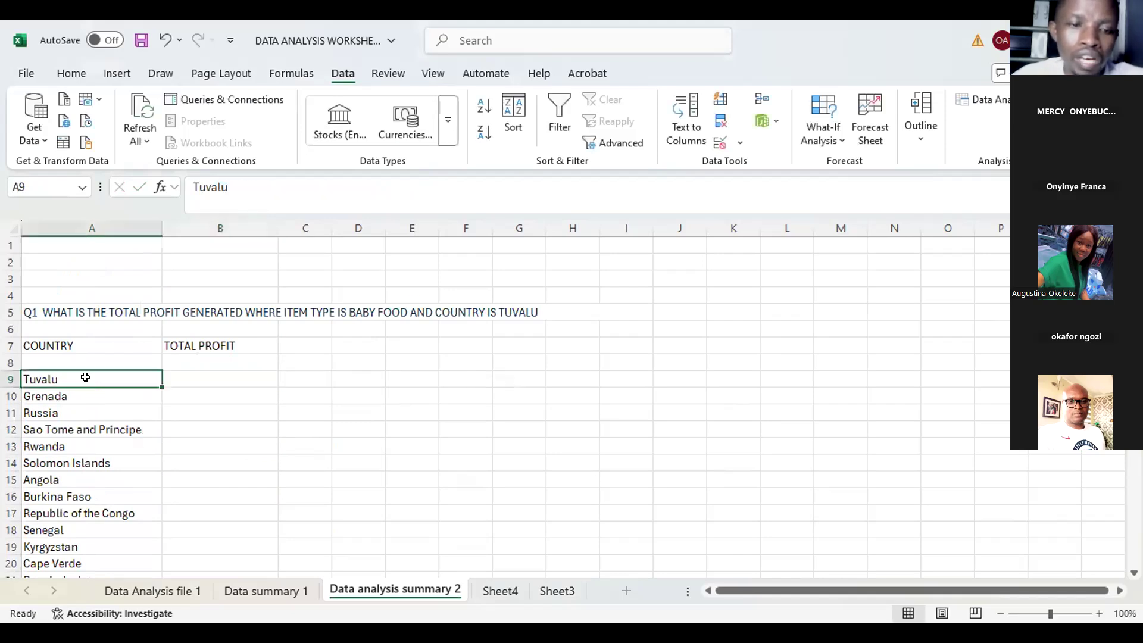
key("ctrl+shift+Down")
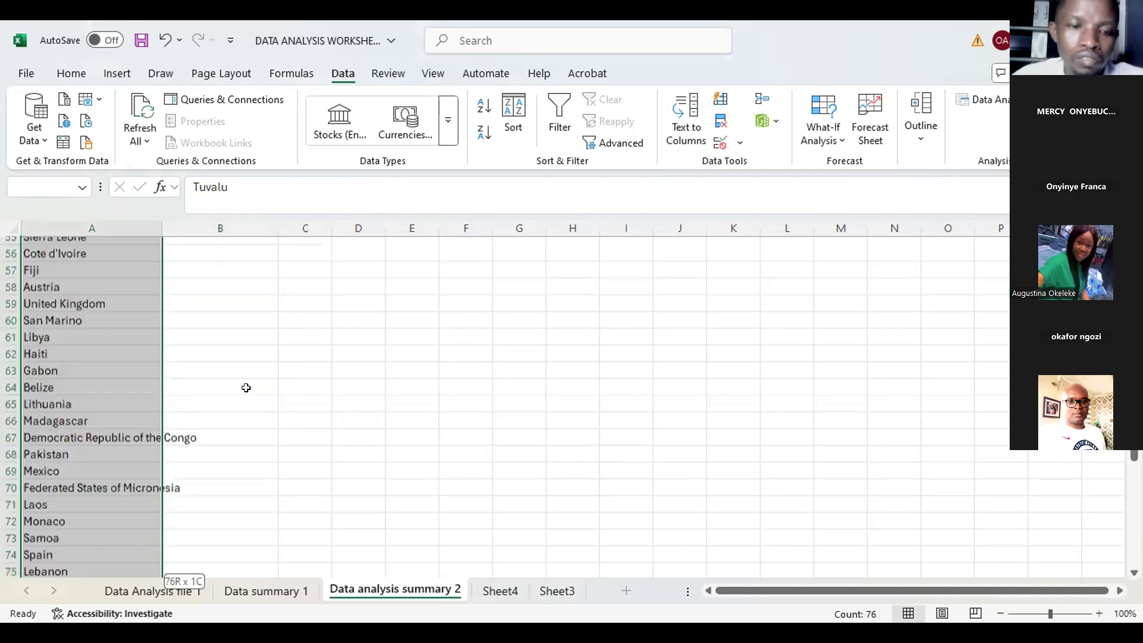
left_click(722, 121)
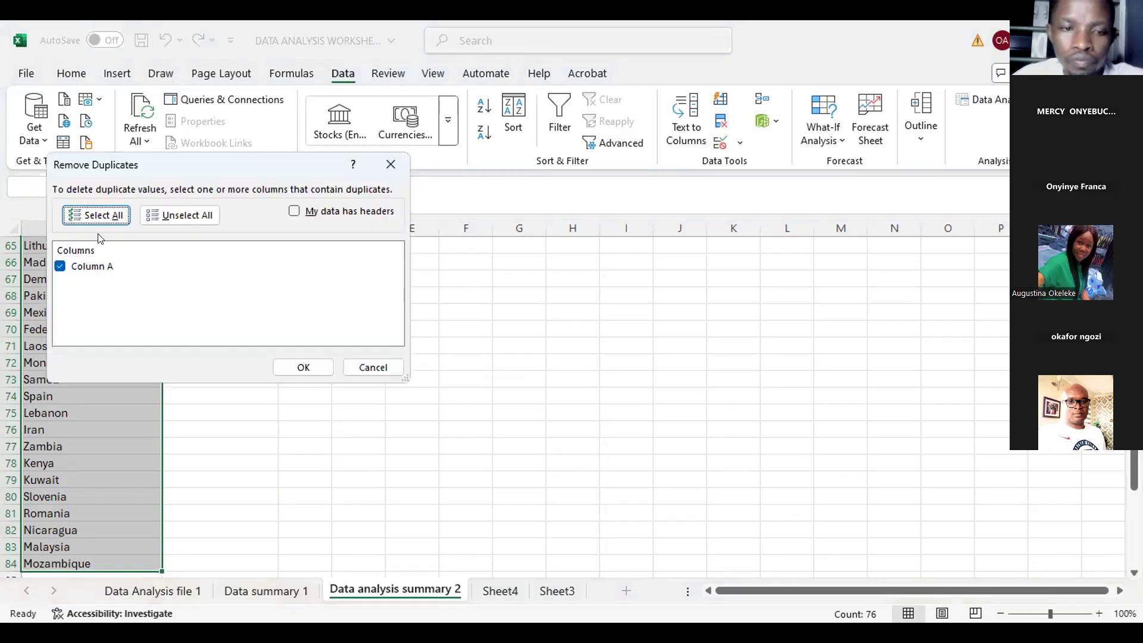
left_click(302, 365)
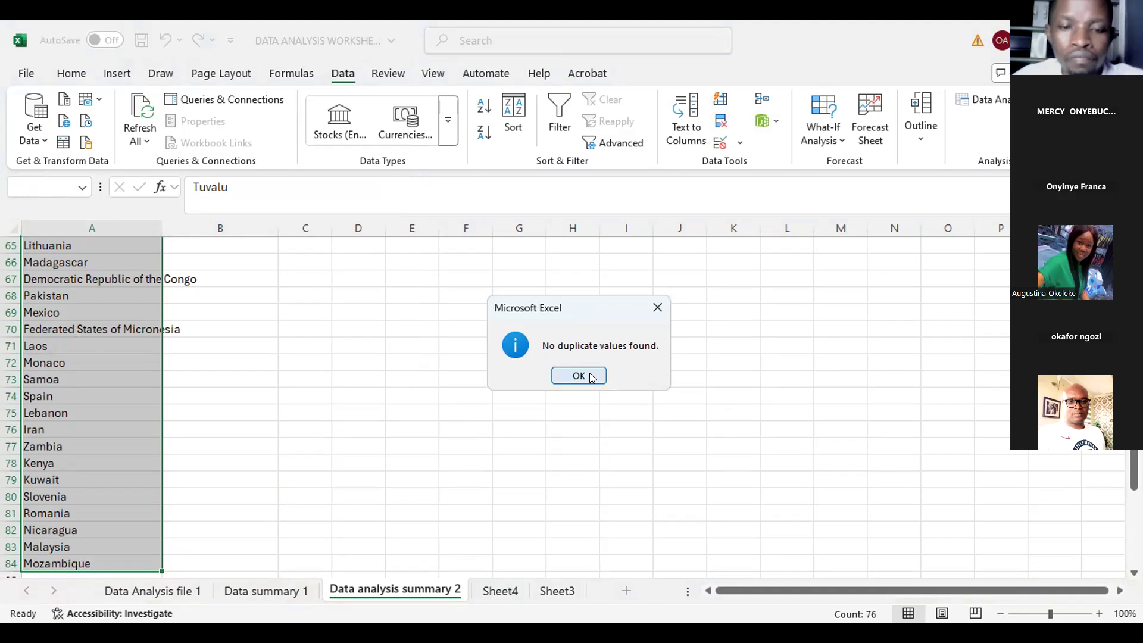
key("Return")
Step: Start a SUMIFS formula in B9 using column O of the Data Analysis file 1 sheet as the sum range
scroll(232, 414, "up", 4)
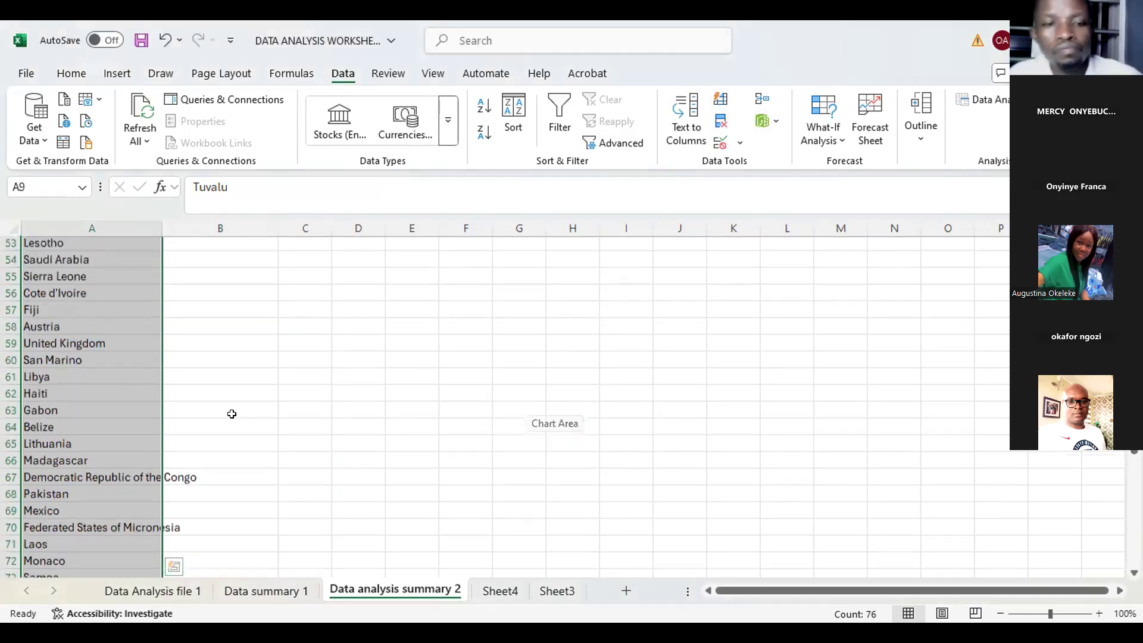
scroll(229, 414, "up", 13)
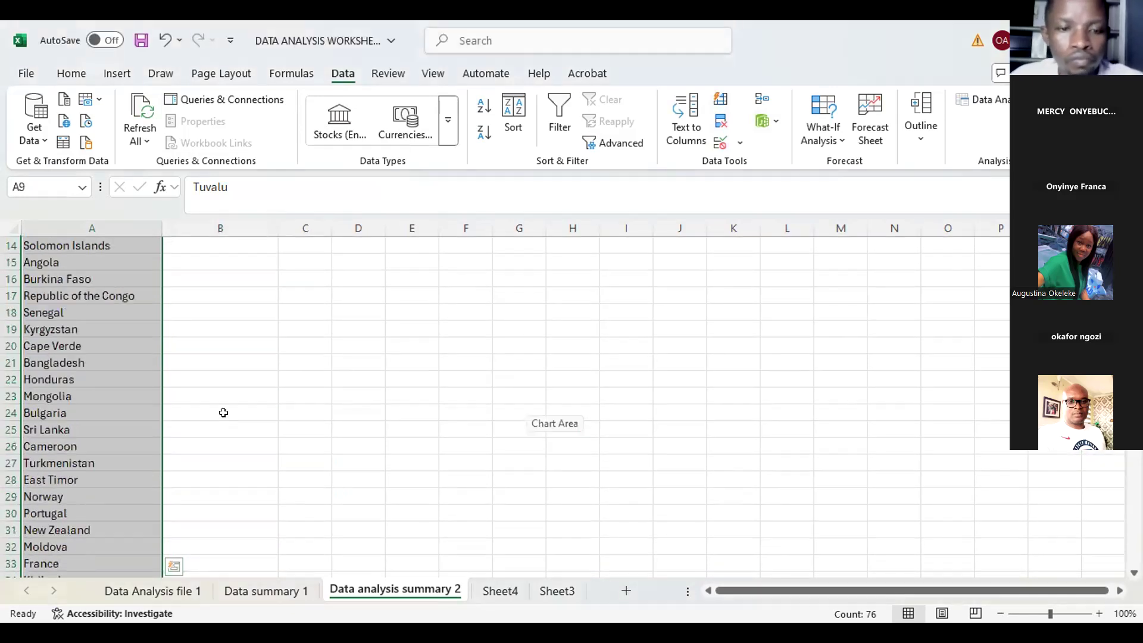
scroll(223, 413, "up", 3)
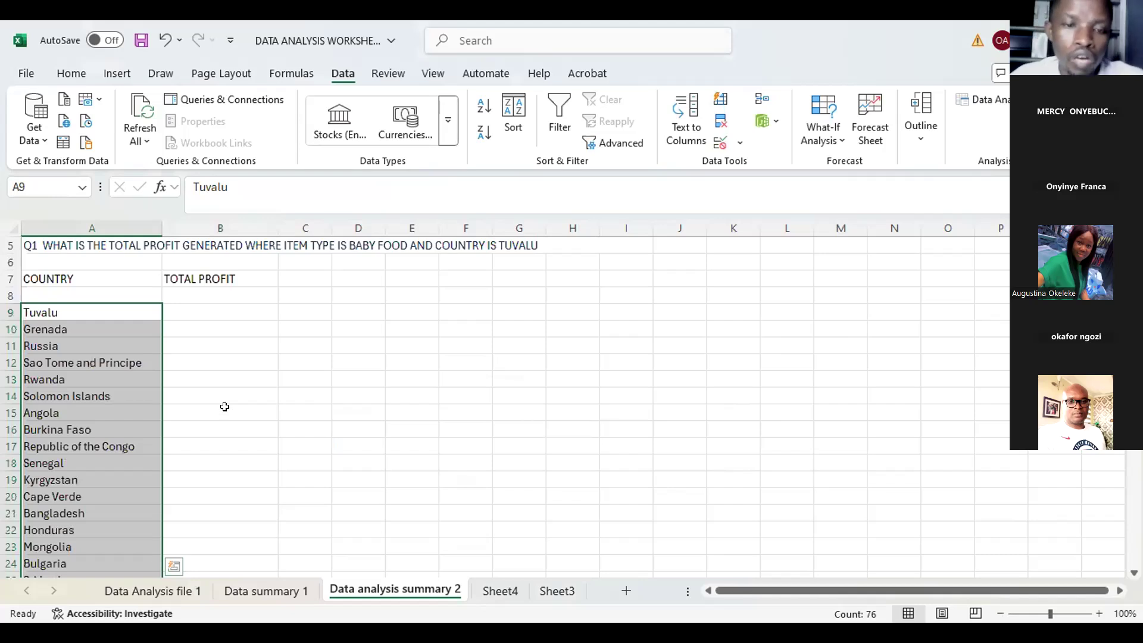
left_click(224, 406)
left_click(185, 320)
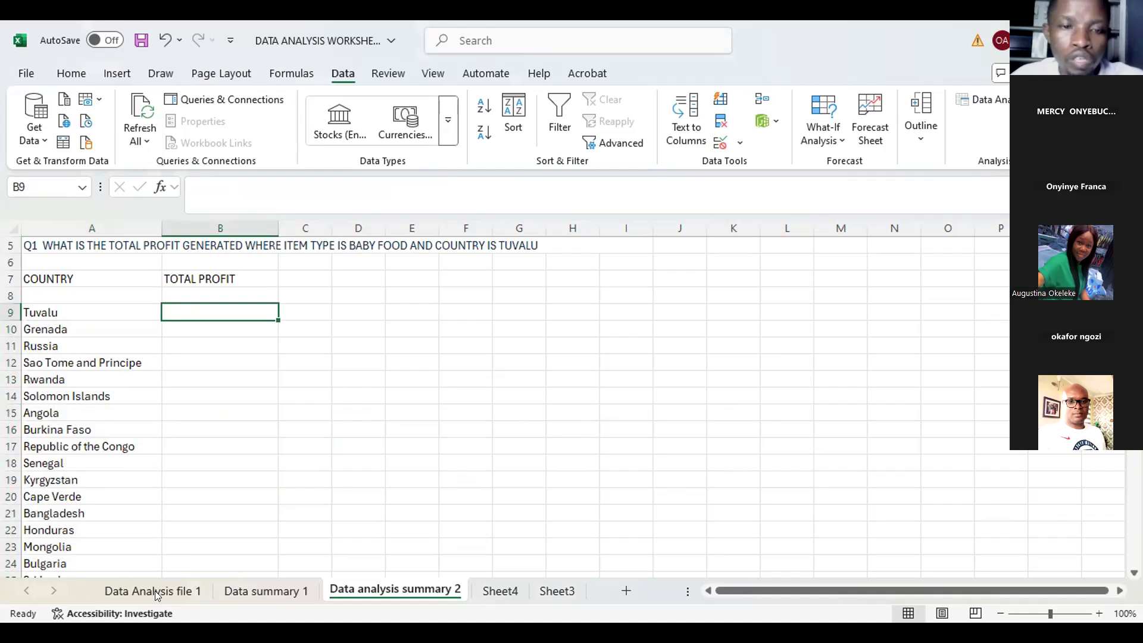
type("=SUMIFS(")
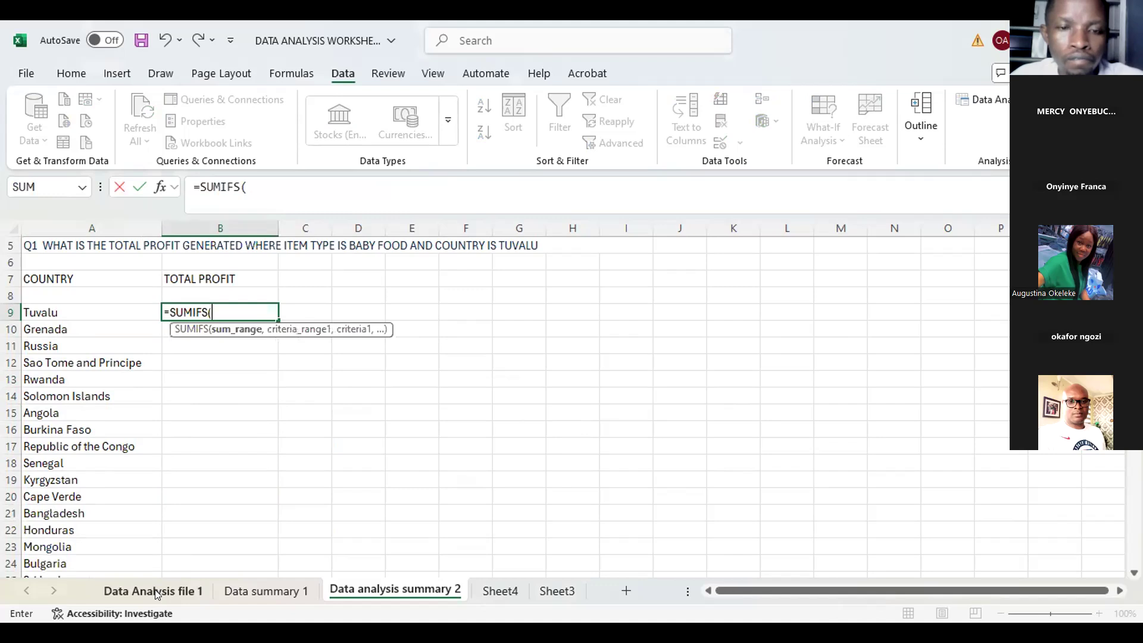
left_click(156, 591)
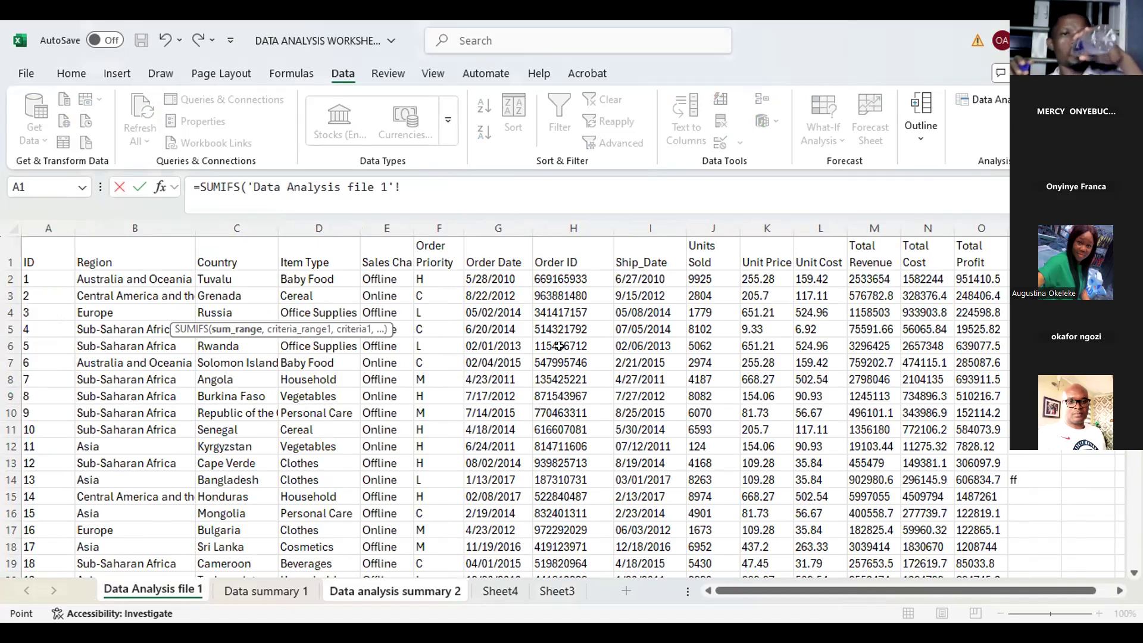
type("O:O,")
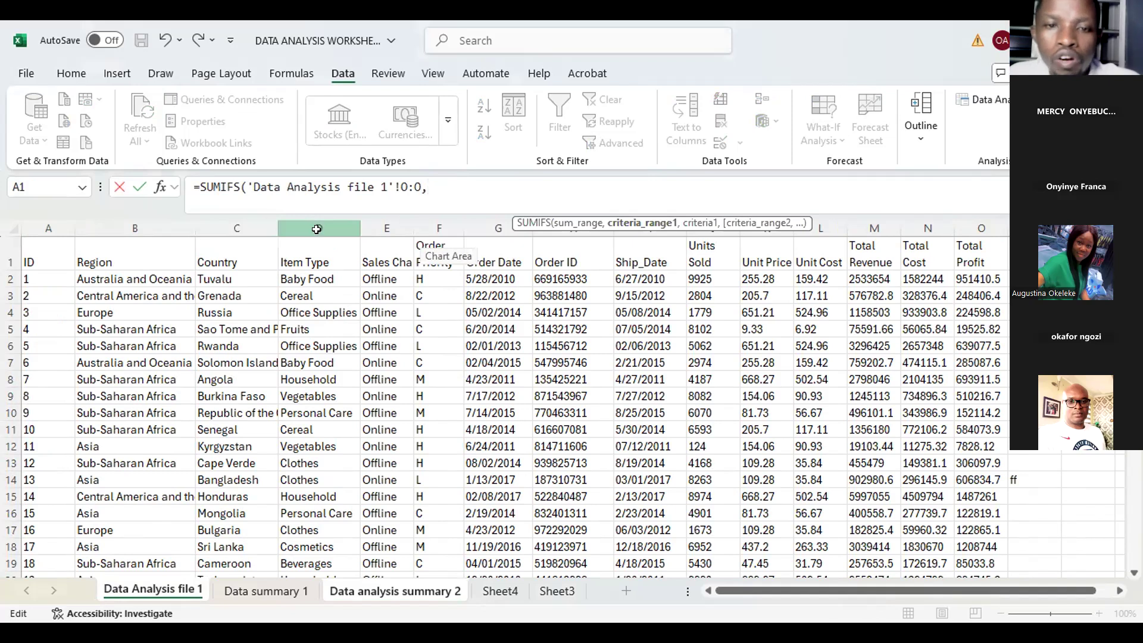
Step: Add the Item Type column D as the first criteria range with cell D2 (Baby Food) as its criterion
left_click(317, 225)
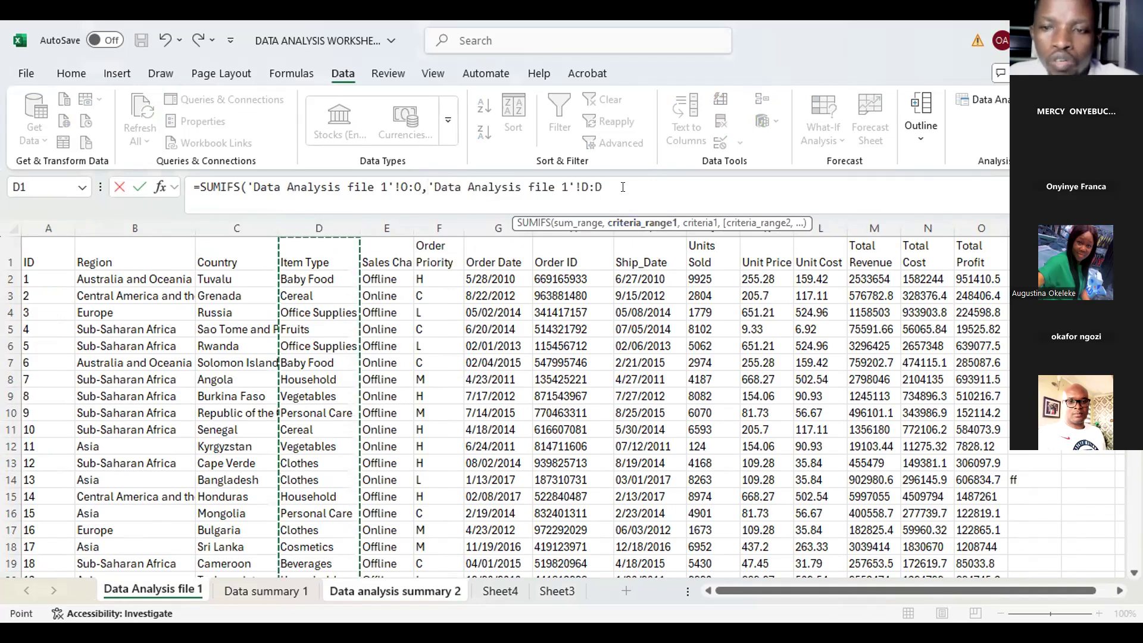
type(",")
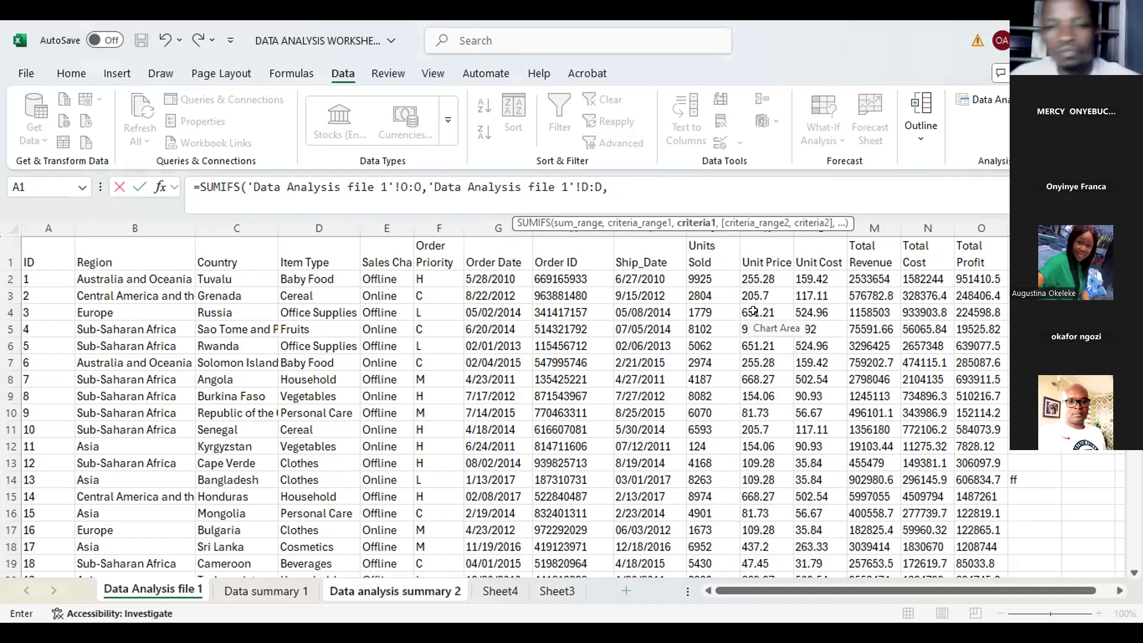
left_click(321, 281)
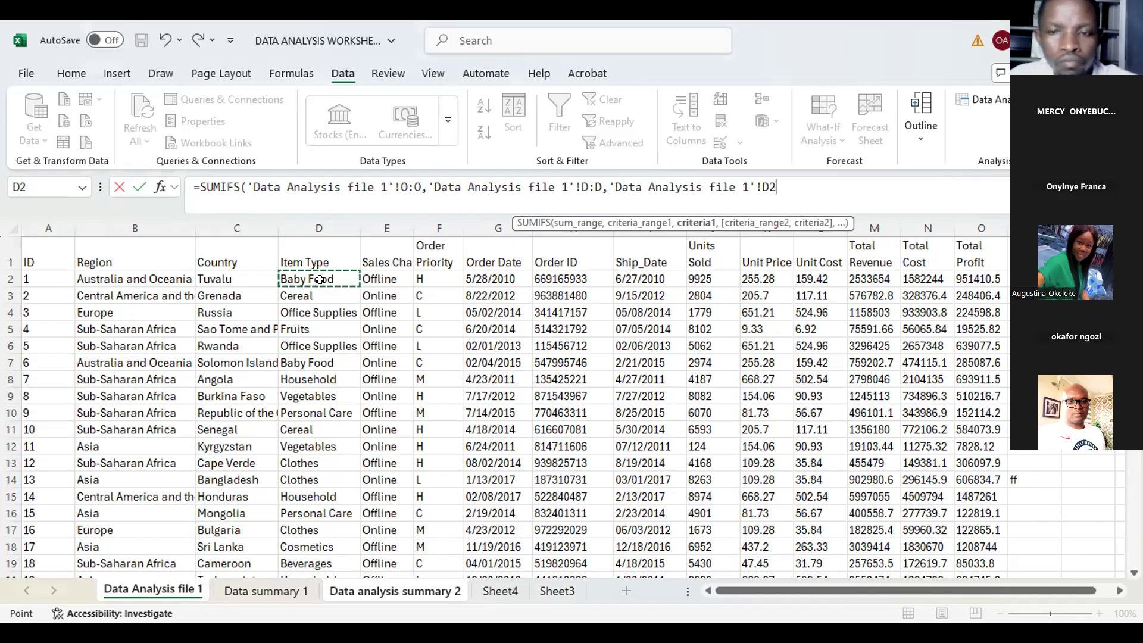
type(",")
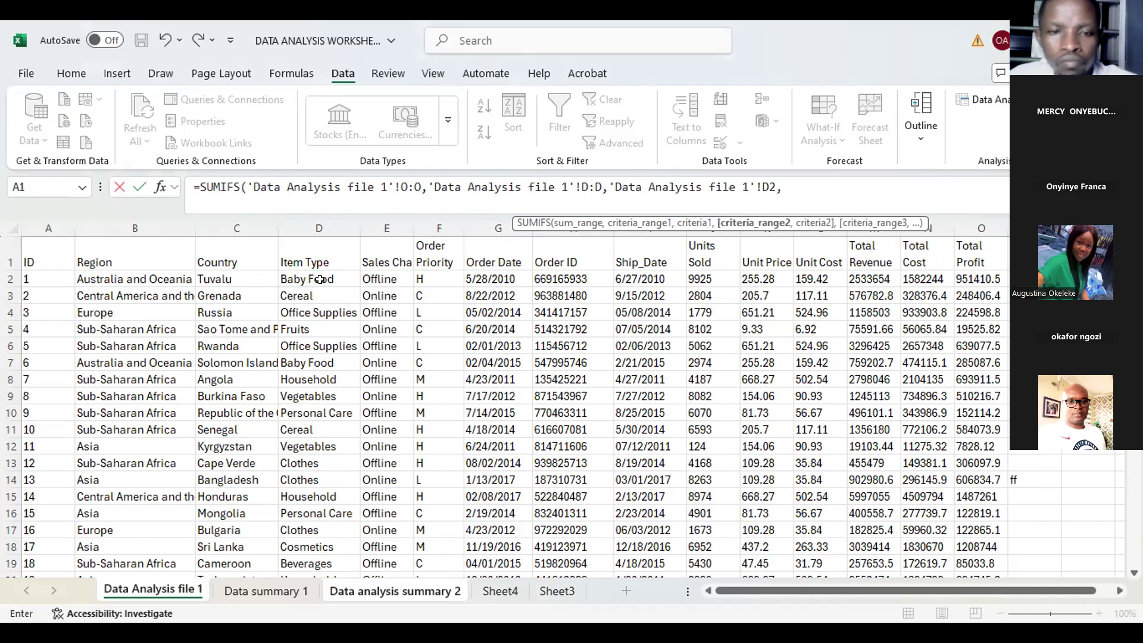
Step: Add the Country column C as the second criteria range with cell C2 as its criterion, and enter the formula
left_click(238, 228)
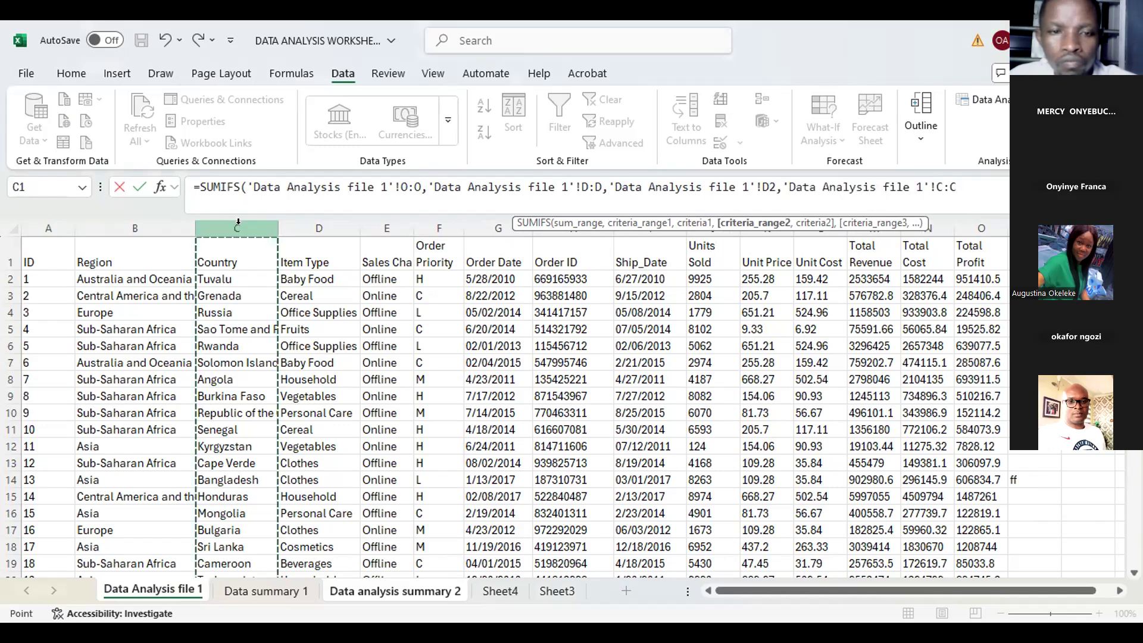
type(",")
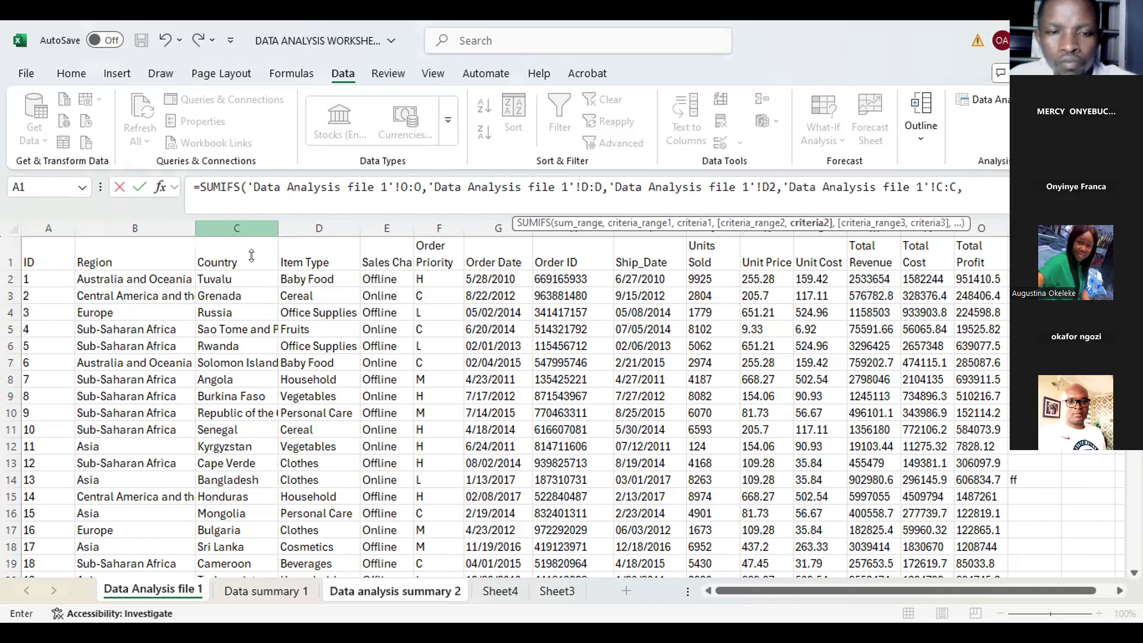
left_click(221, 275)
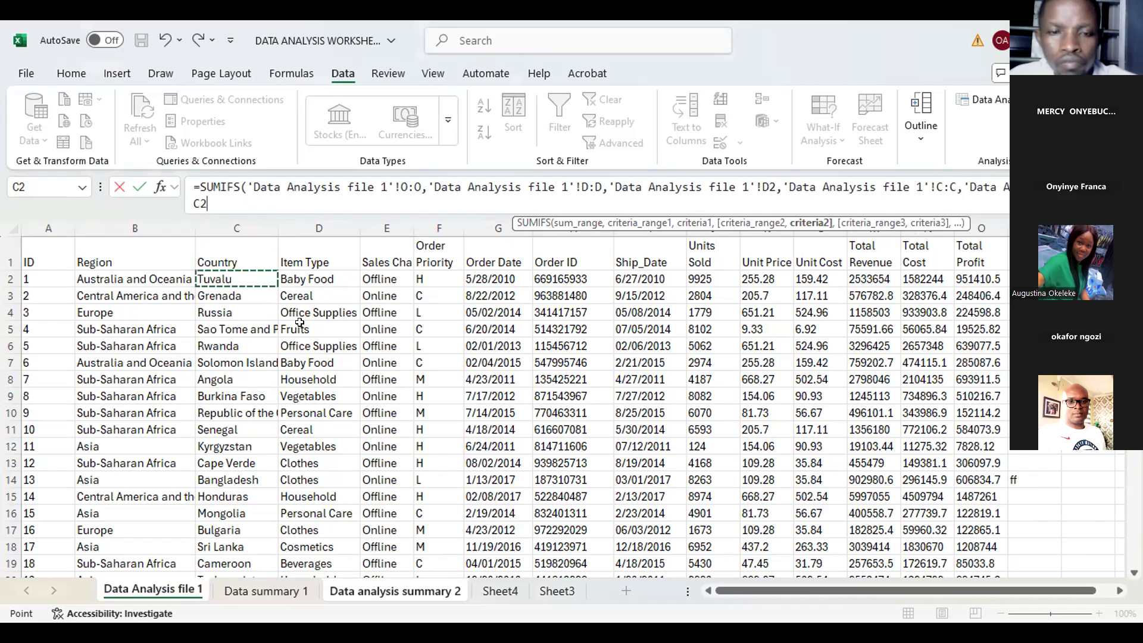
key("Return")
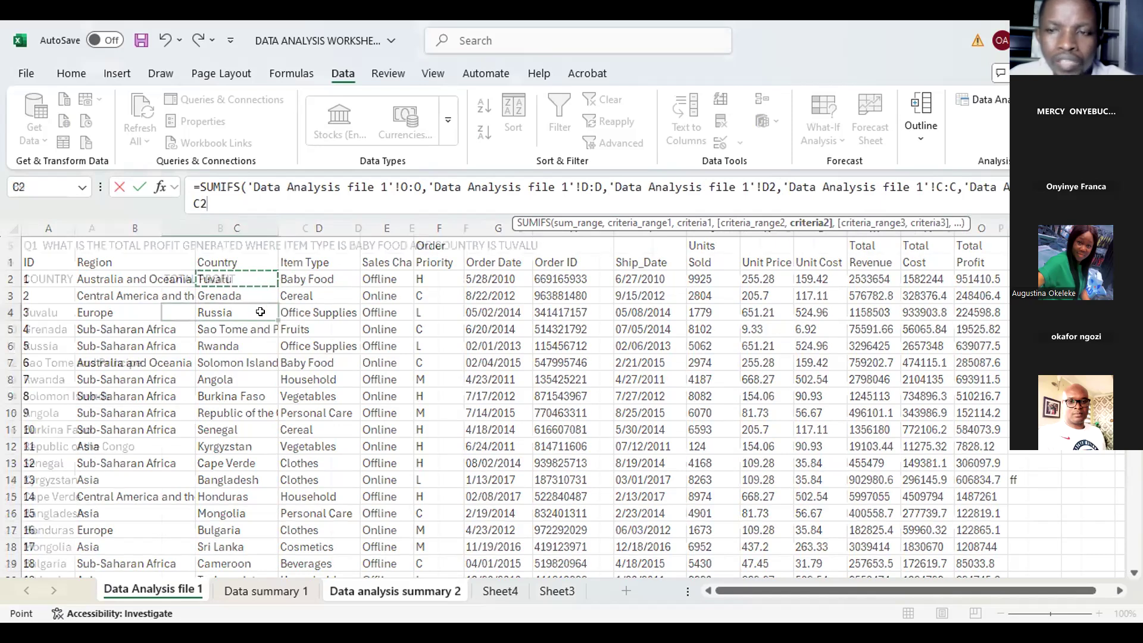
Step: Scroll through the TOTAL PROFIT column to check the filled-down totals for every country
key("Up")
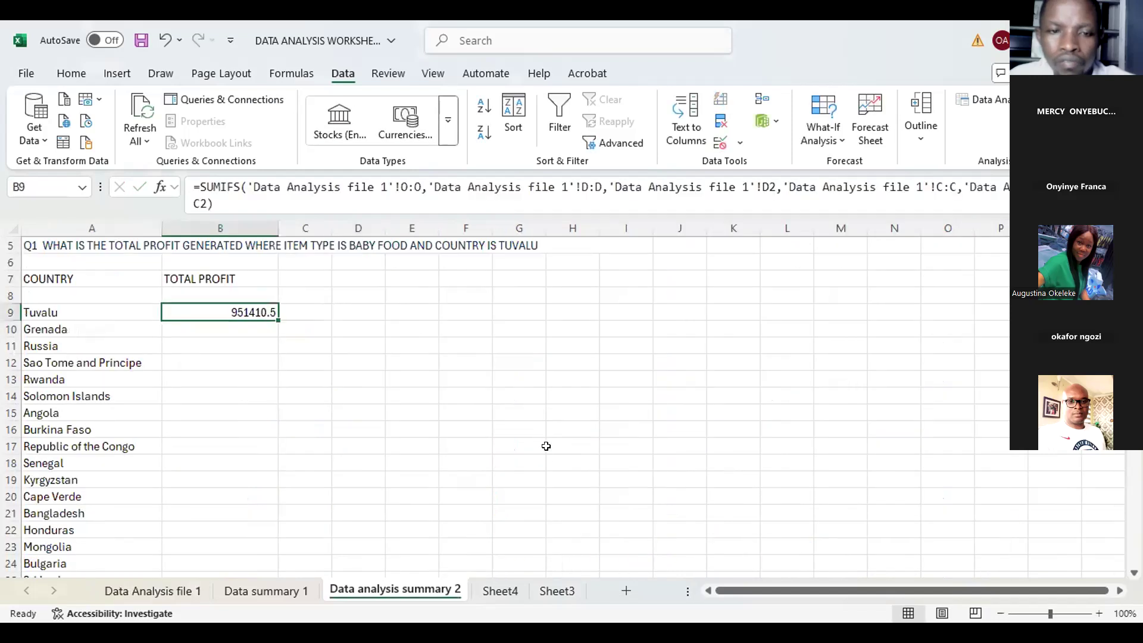
scroll(553, 459, "down", 14)
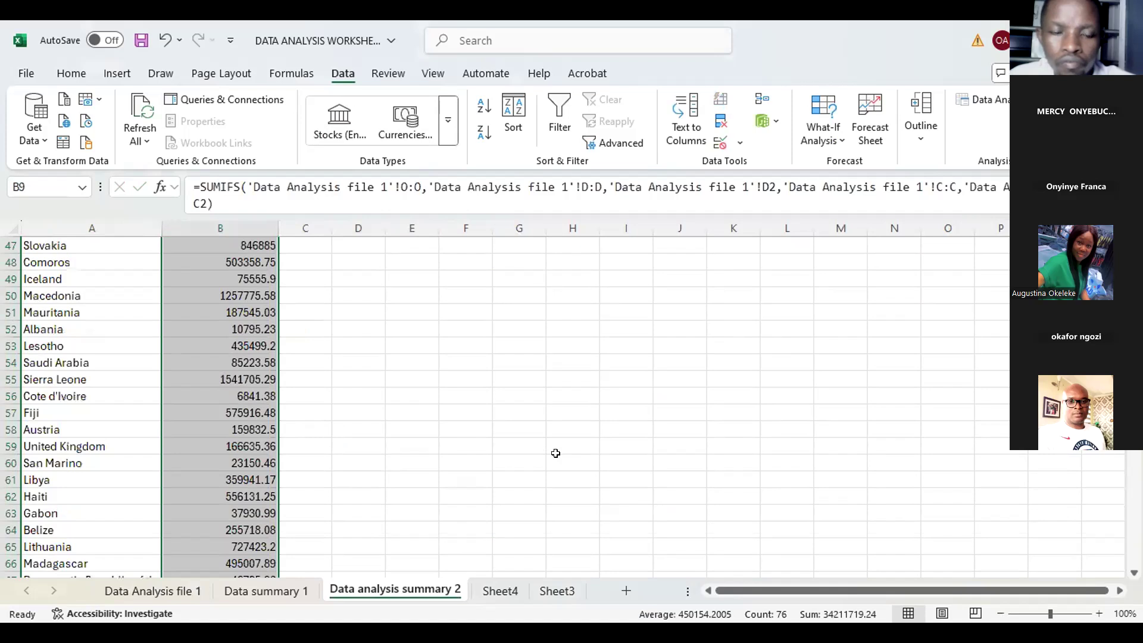
scroll(556, 453, "down", 7)
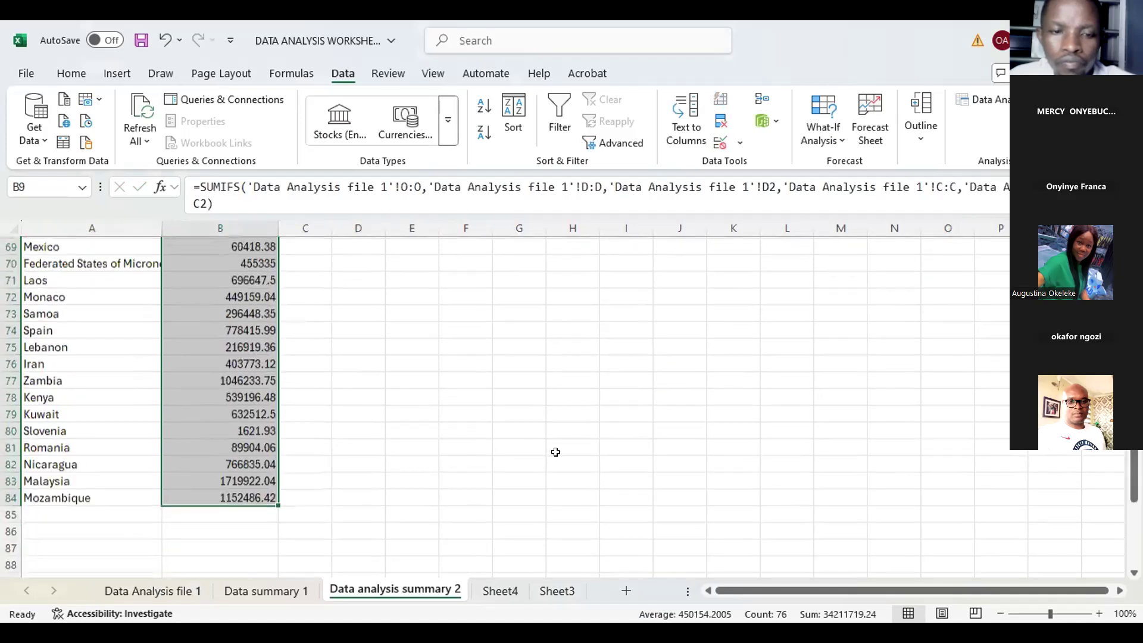
scroll(556, 452, "up", 18)
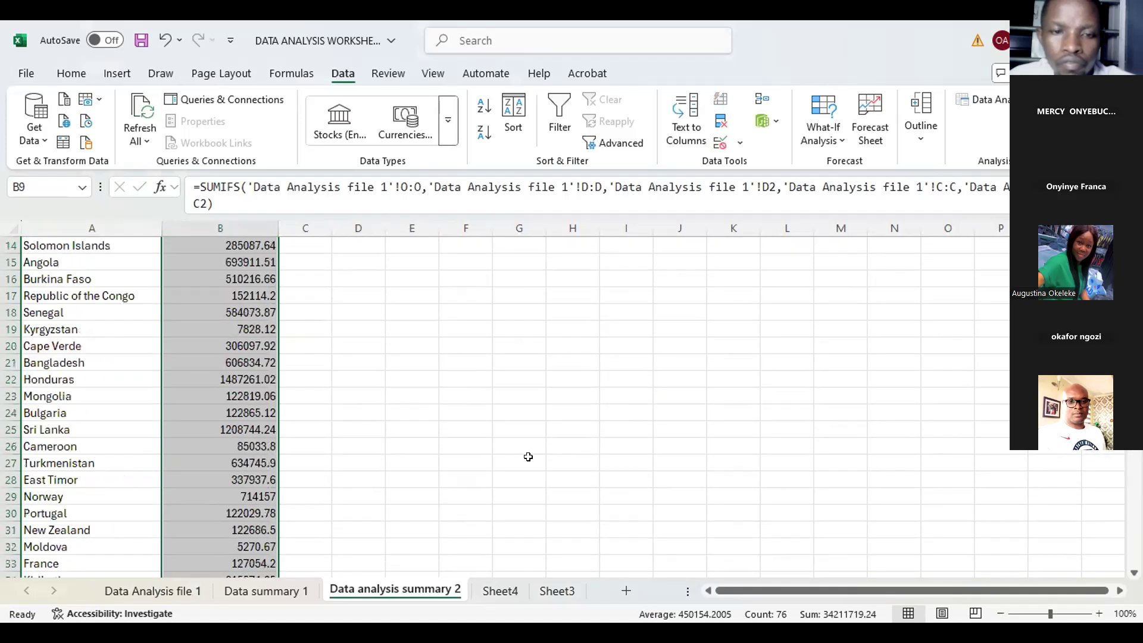
scroll(527, 457, "up", 5)
scroll(529, 456, "down", 4)
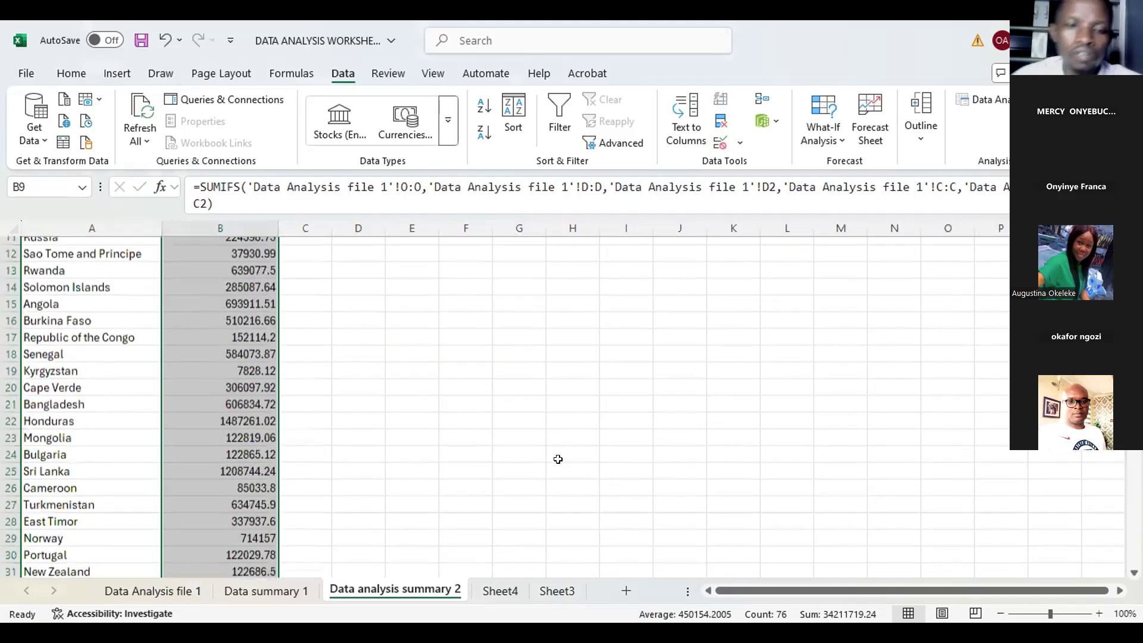
scroll(558, 459, "down", 18)
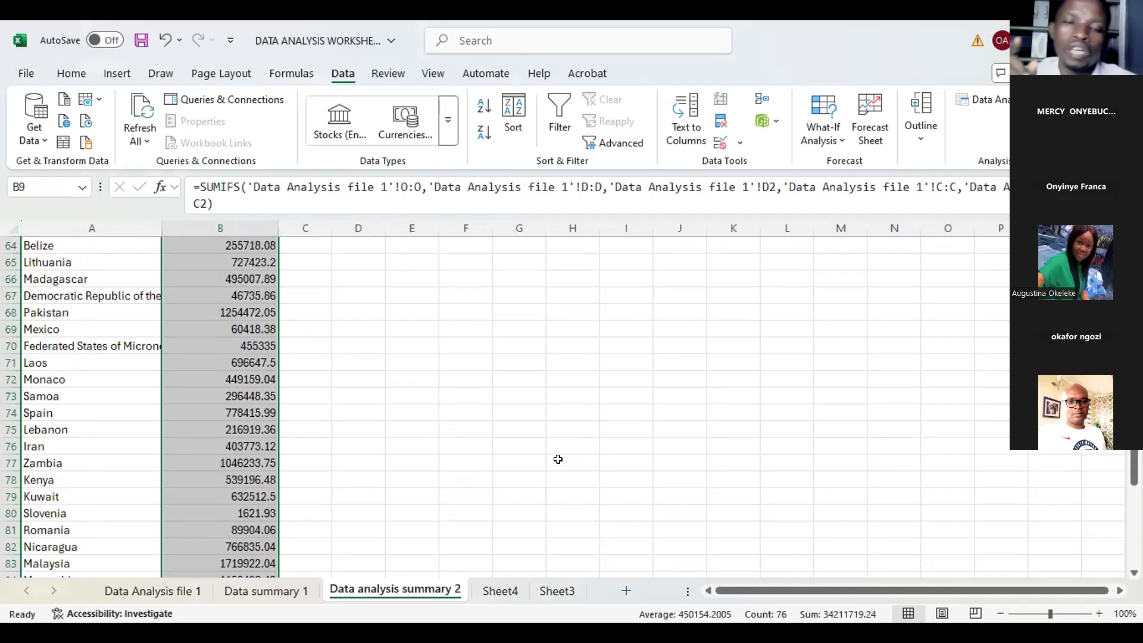
scroll(558, 459, "down", 5)
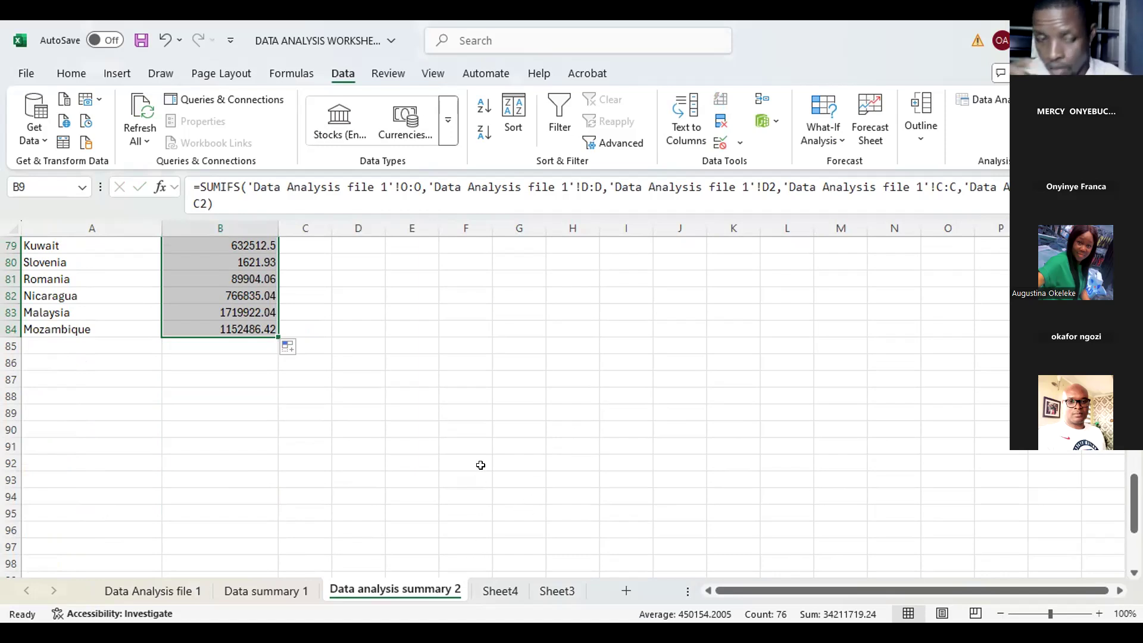
scroll(477, 467, "up", 3)
scroll(478, 443, "up", 20)
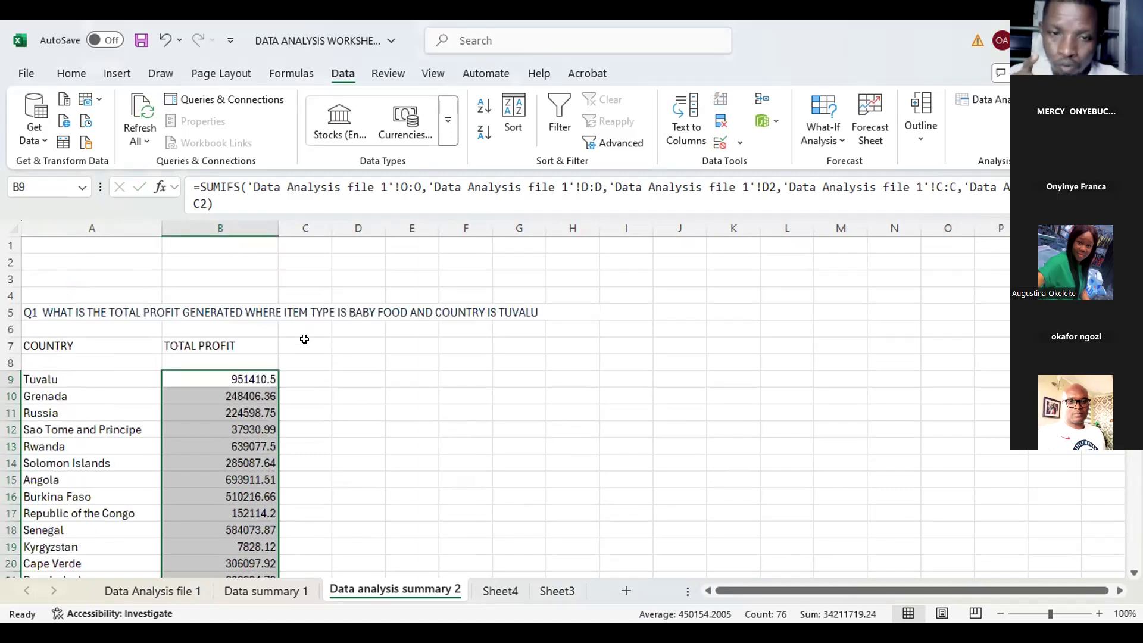
Step: Start a new SUMIFS formula in cell C9 beside the existing totals
left_click(314, 347)
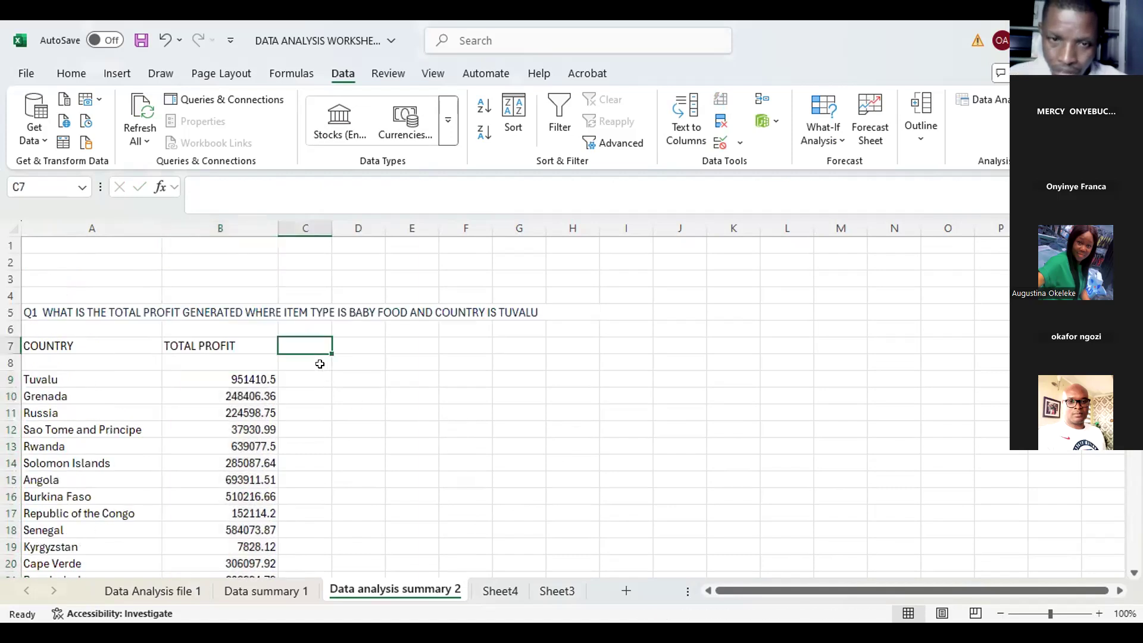
left_click(301, 379)
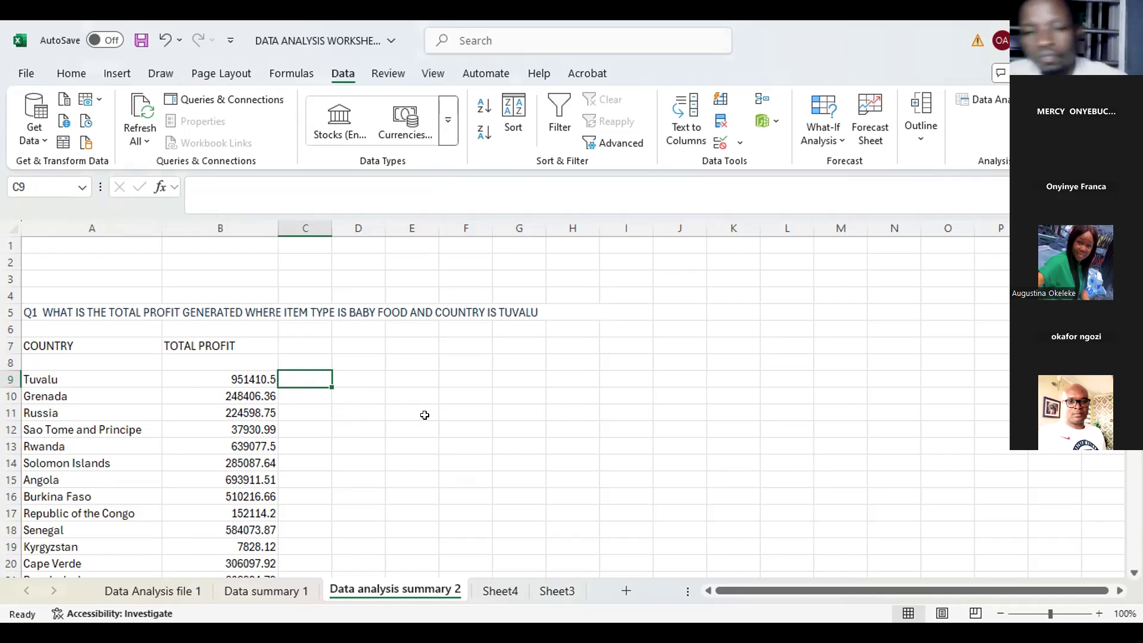
type("=")
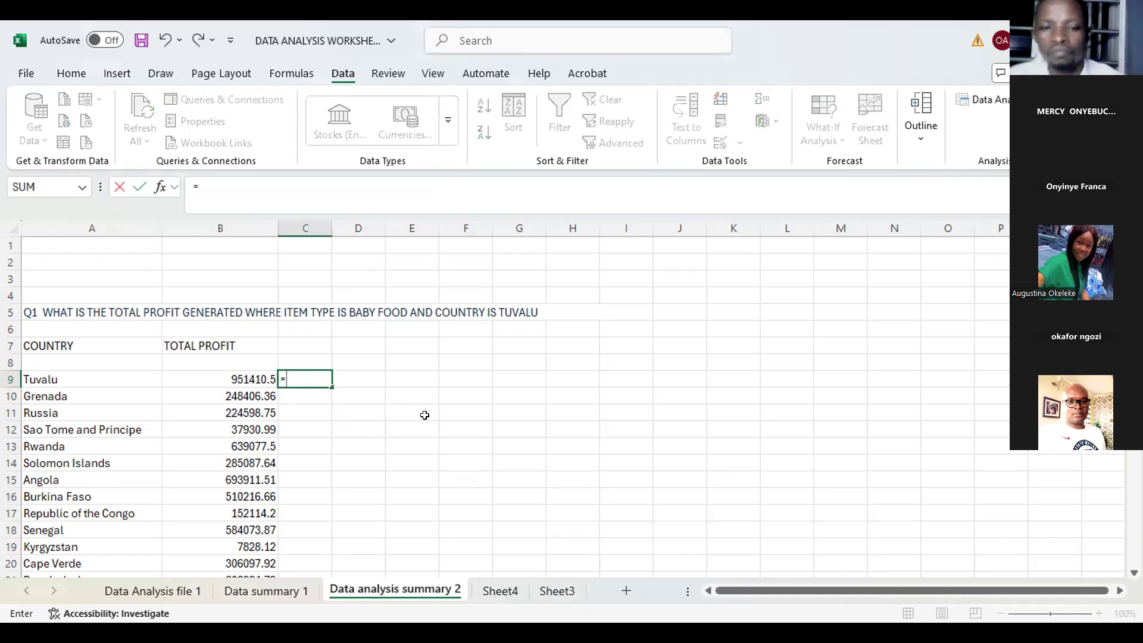
type("SUM")
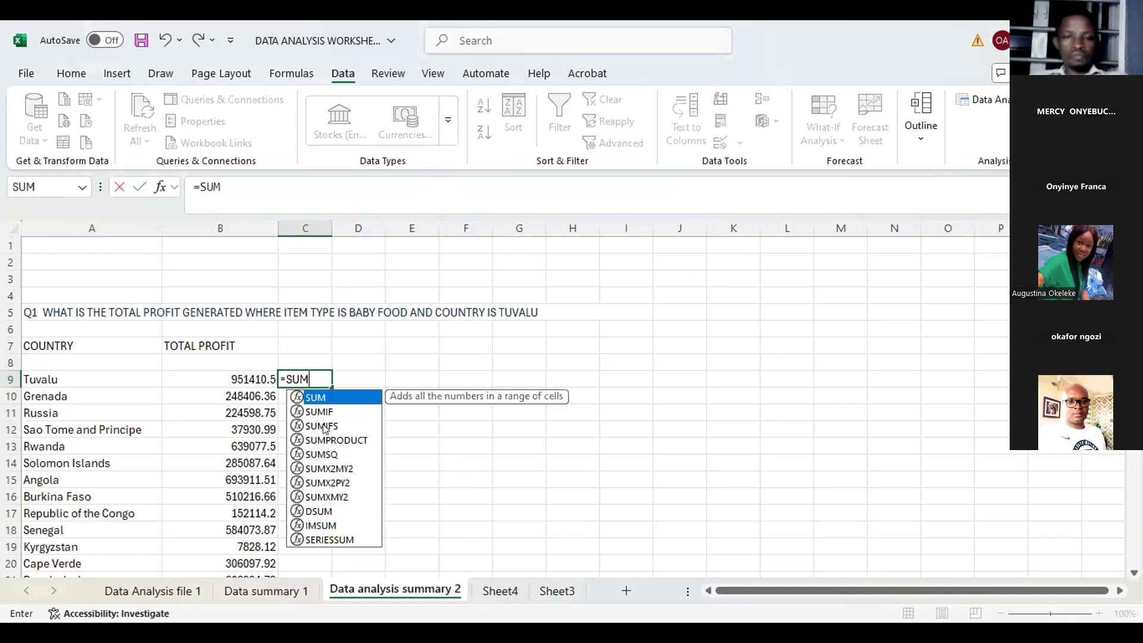
left_click(322, 426)
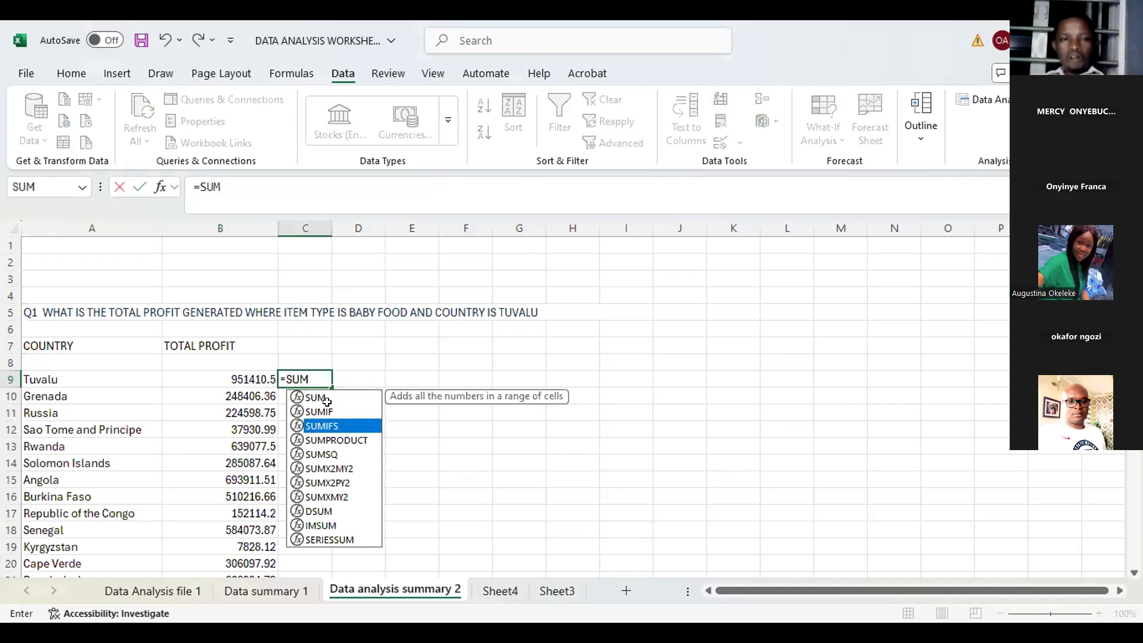
key("Tab")
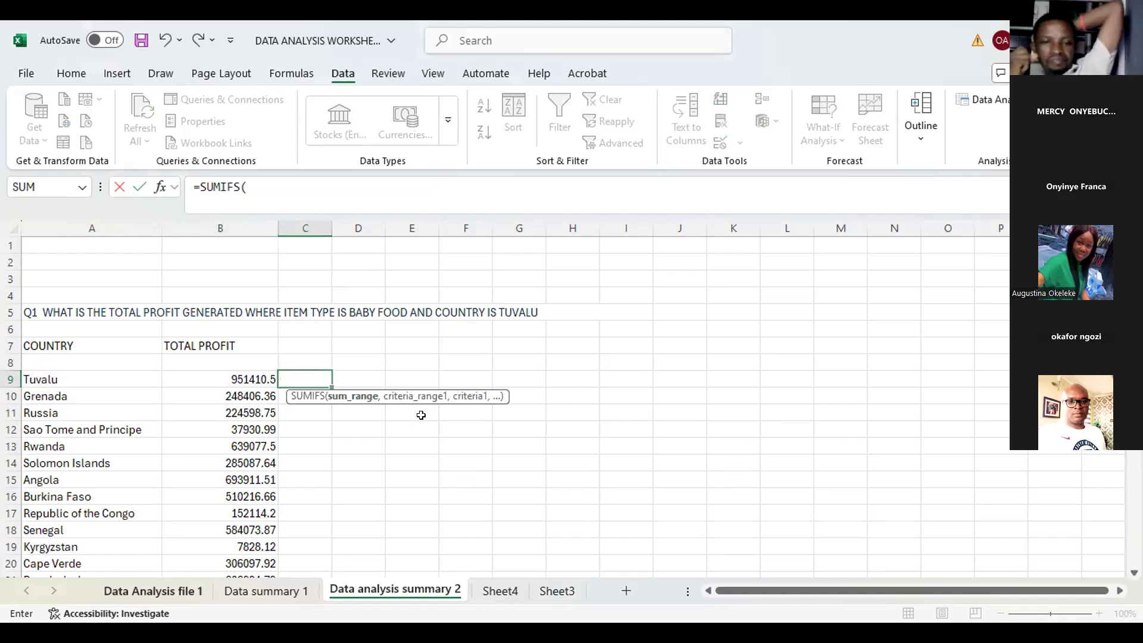
Step: Use column O of the Data Analysis file 1 sheet as the SUMIFS sum range
left_click(153, 589)
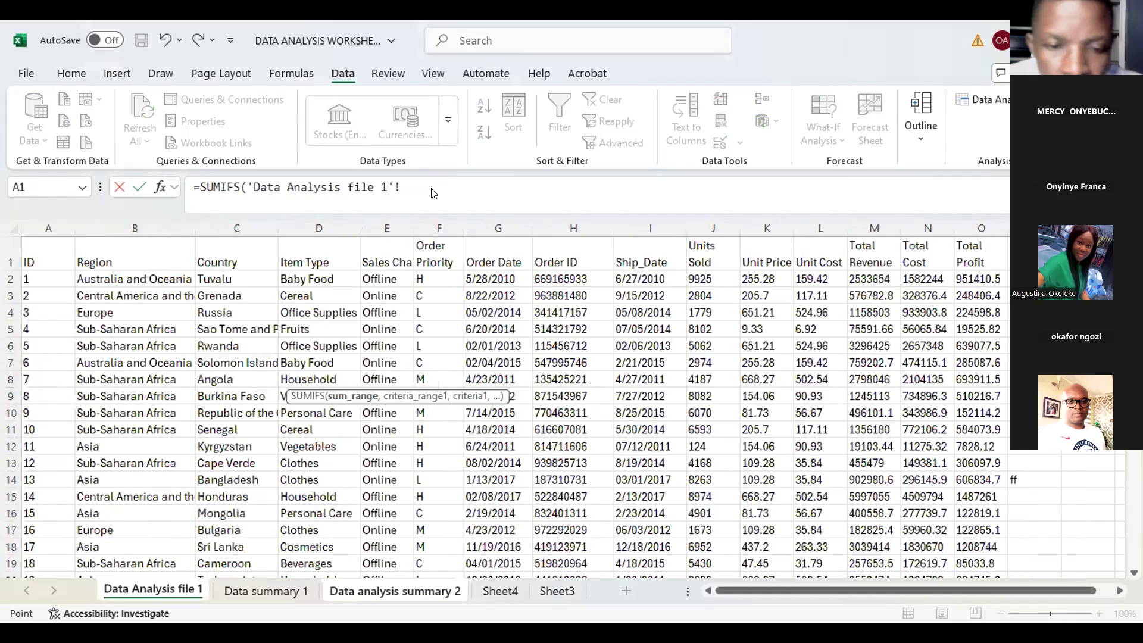
left_click(981, 229)
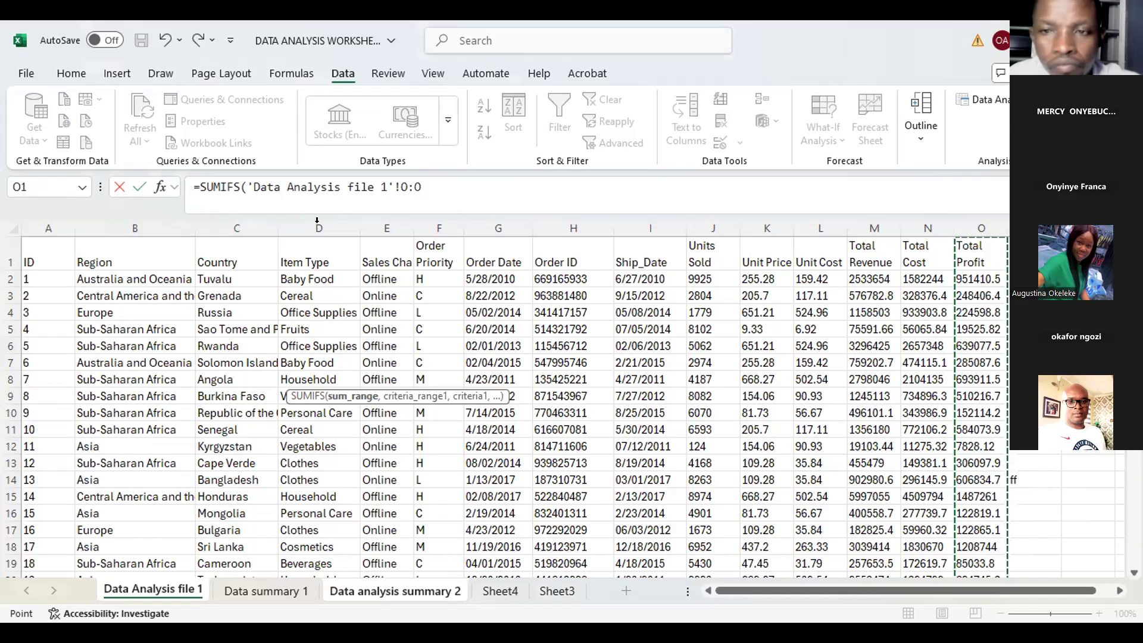
type(",'Data Analysis file 1'!D:D")
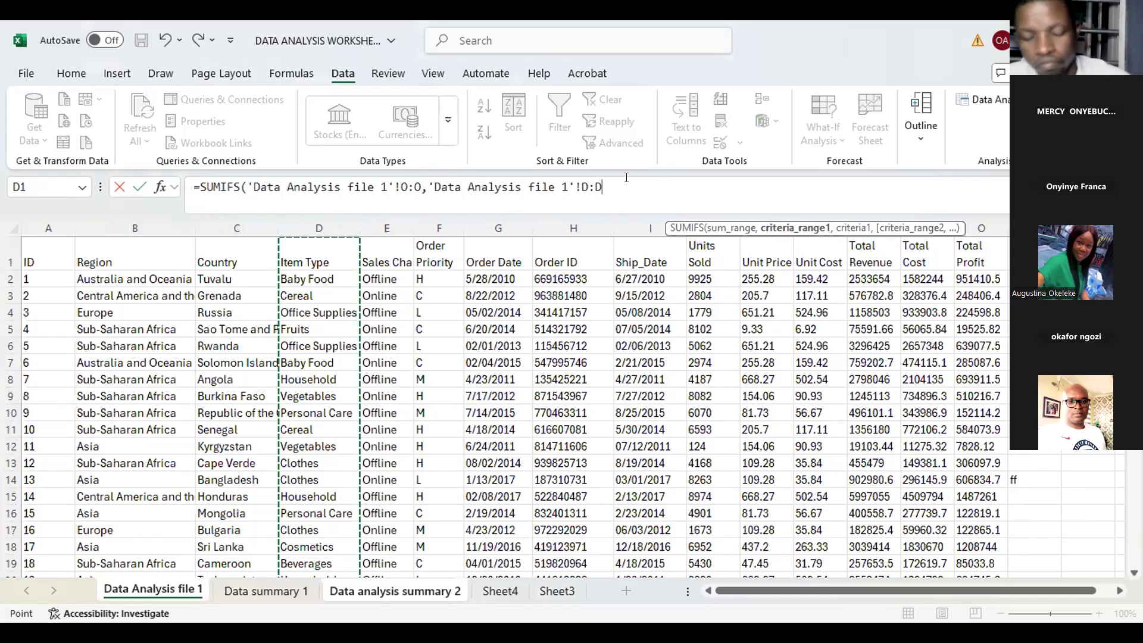
Step: Add the Item Type column D as the first criteria range with cell D2 as its criterion
type(",")
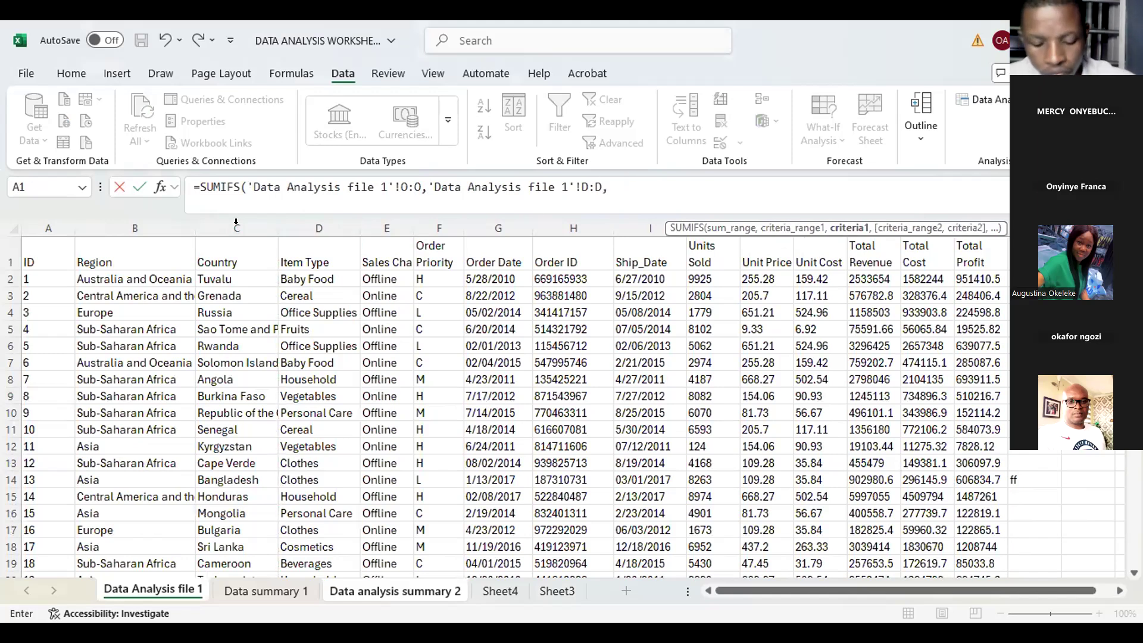
key("Down")
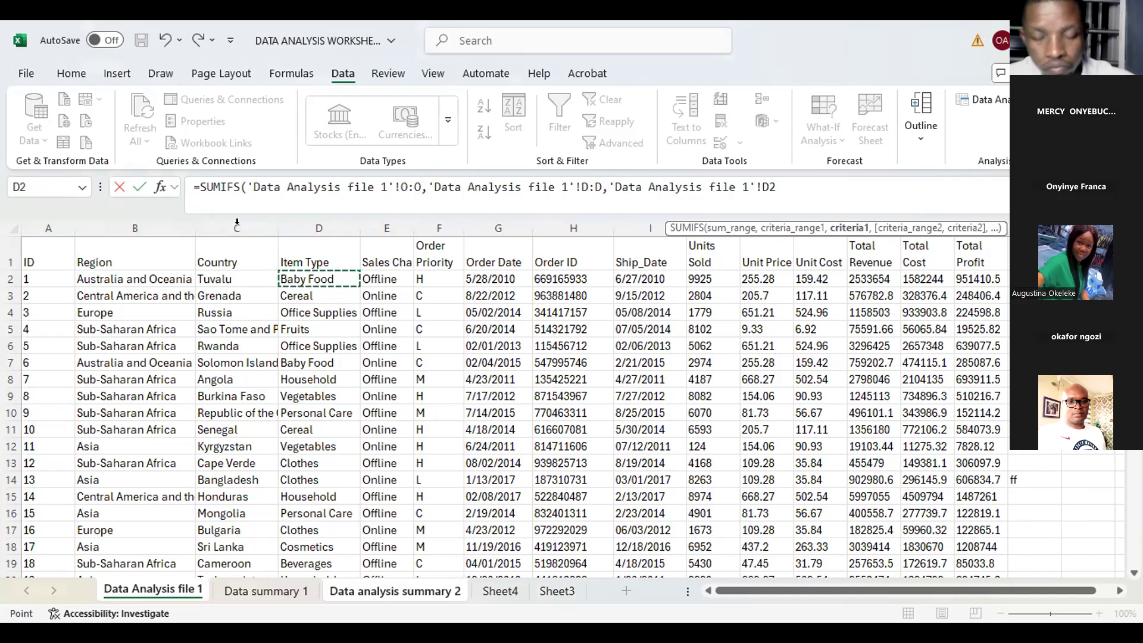
type(",")
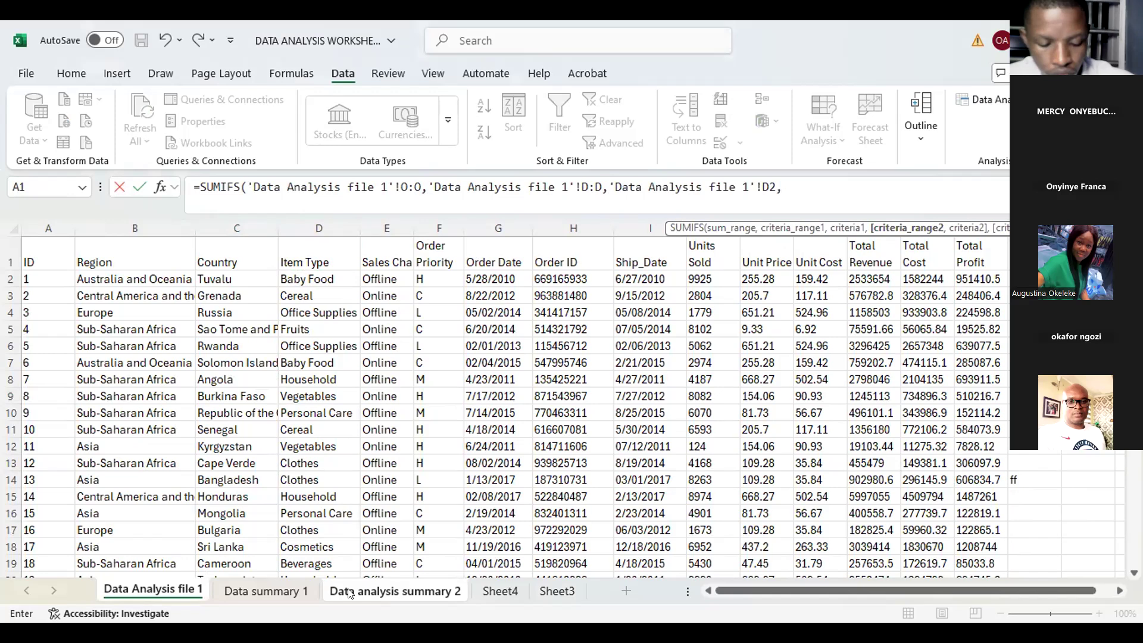
type(",")
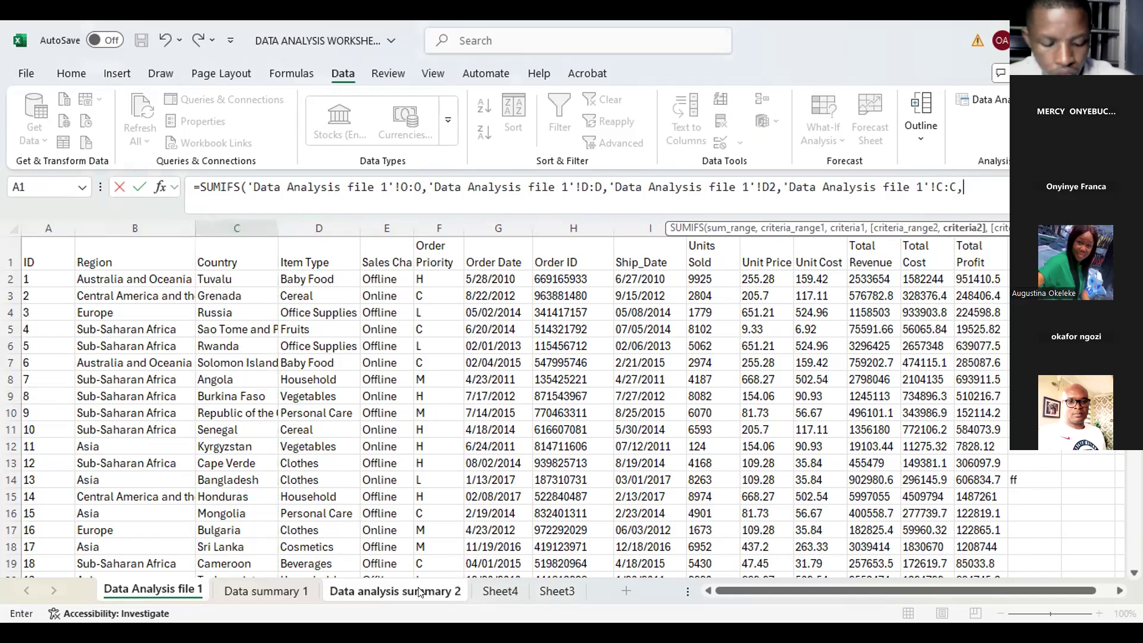
Step: Add the Country column C as the second criteria range with the summary sheet's A9 as criterion, and enter the formula
left_click(420, 591)
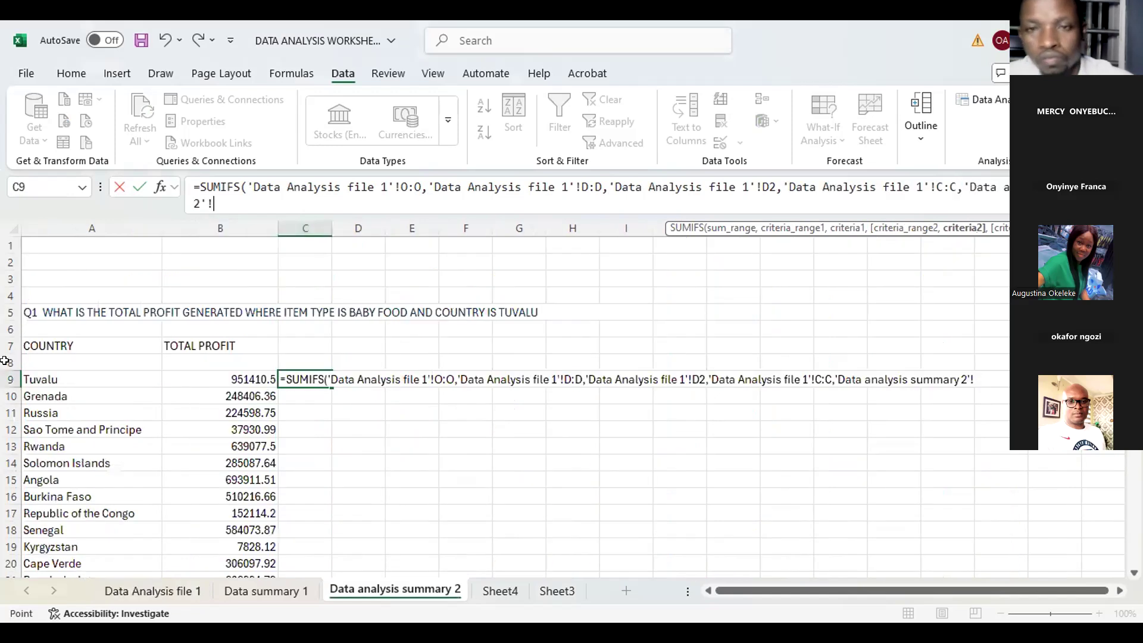
left_click(51, 378)
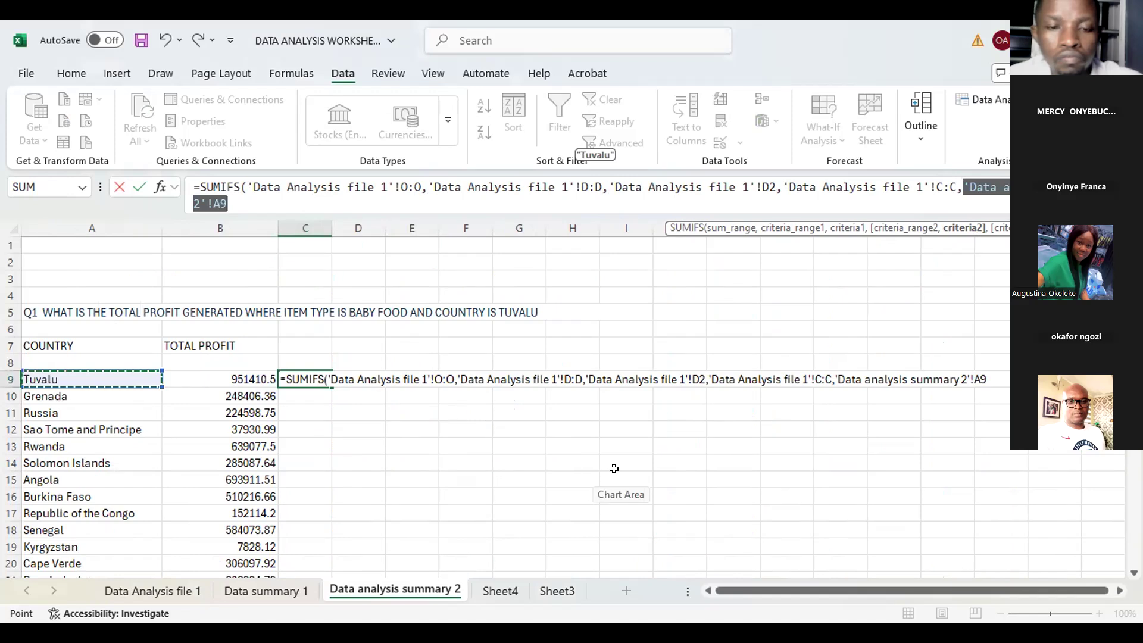
key("Return")
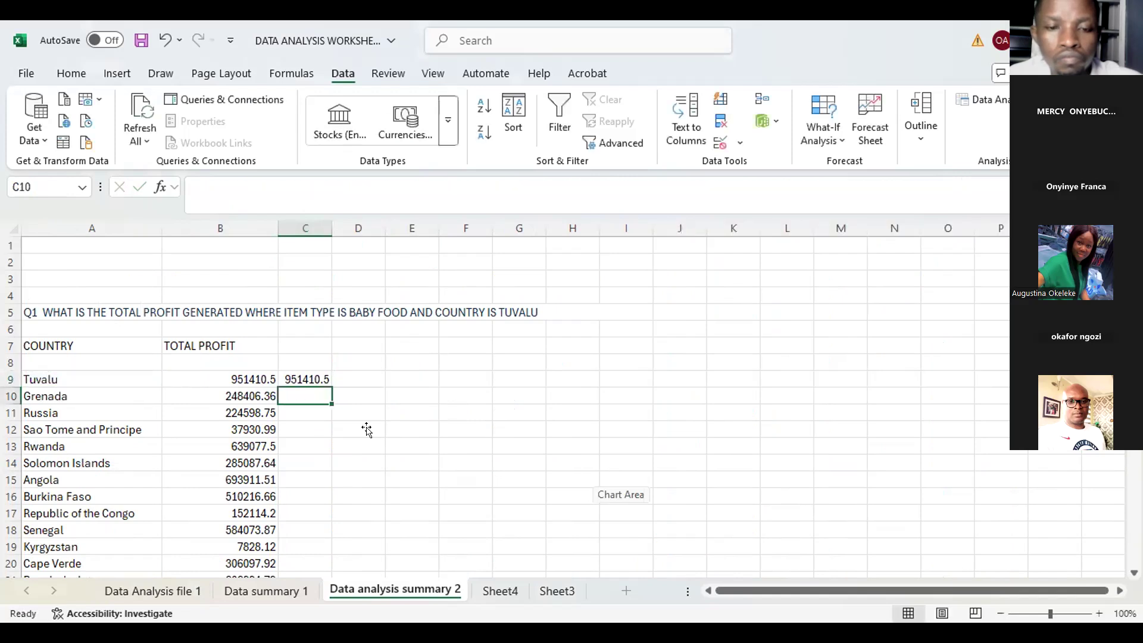
Step: Fill the C9 formula down the column to the last country row
left_click(328, 382)
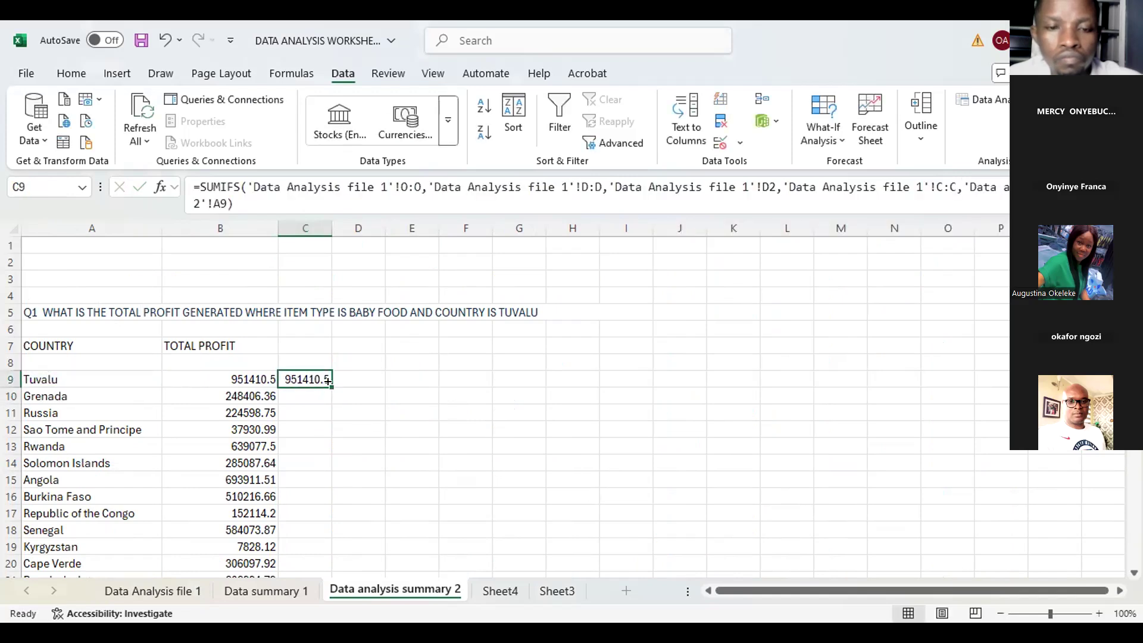
double_click(328, 381)
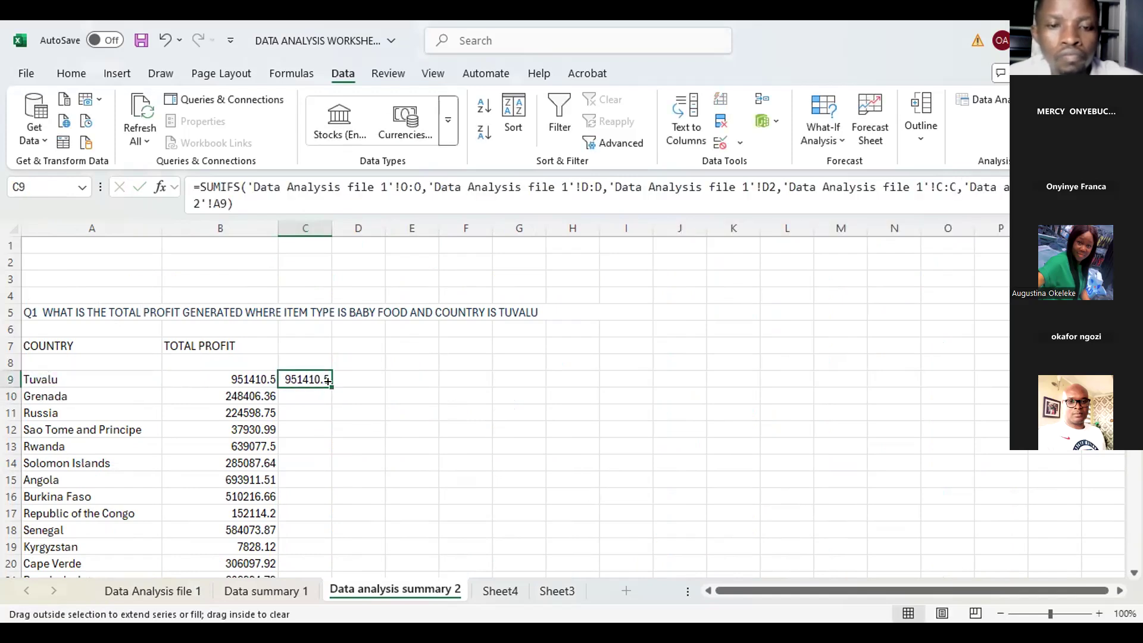
scroll(459, 417, "down", 4)
scroll(459, 418, "down", 4)
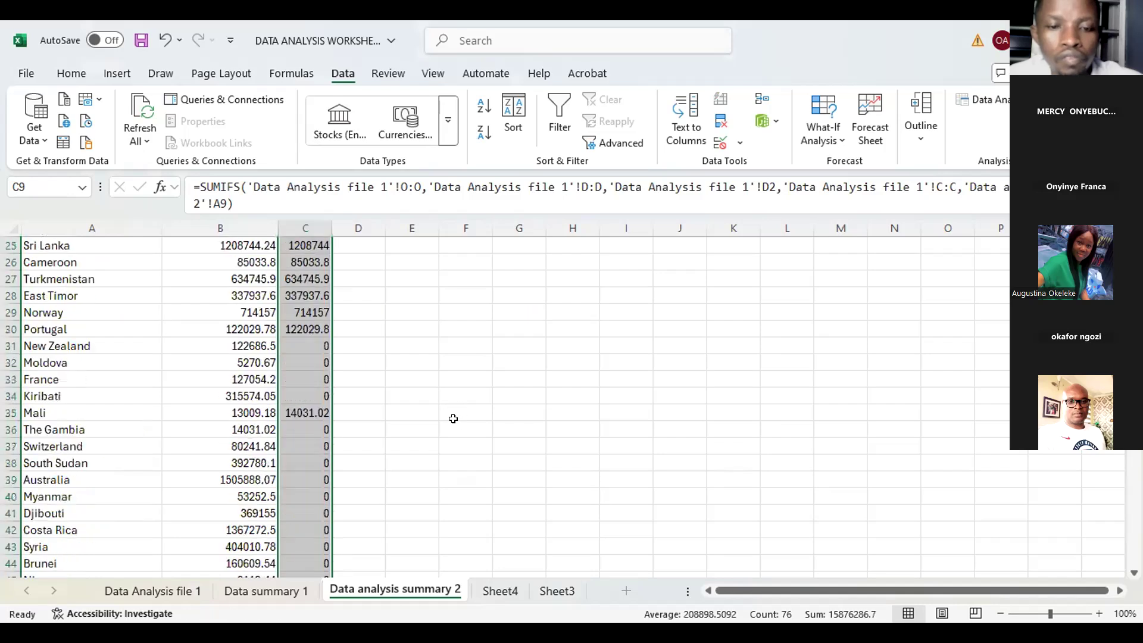
Step: Scroll through column C to compare its totals against column B for each country
scroll(480, 405, "down", 10)
scroll(527, 417, "down", 6)
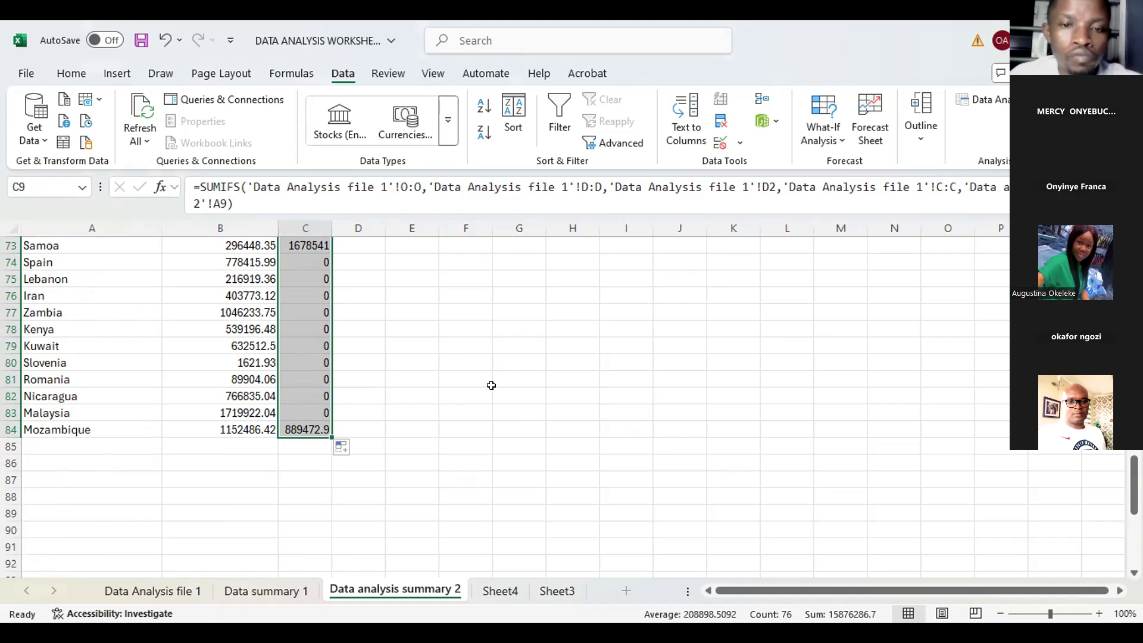
scroll(506, 402, "up", 14)
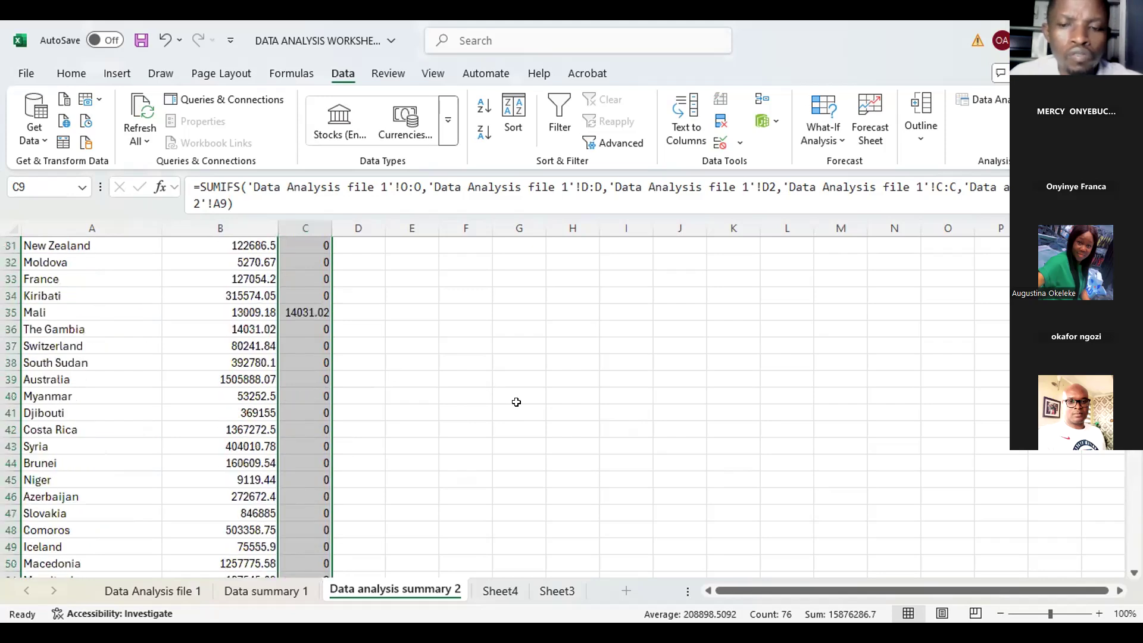
scroll(595, 400, "up", 5)
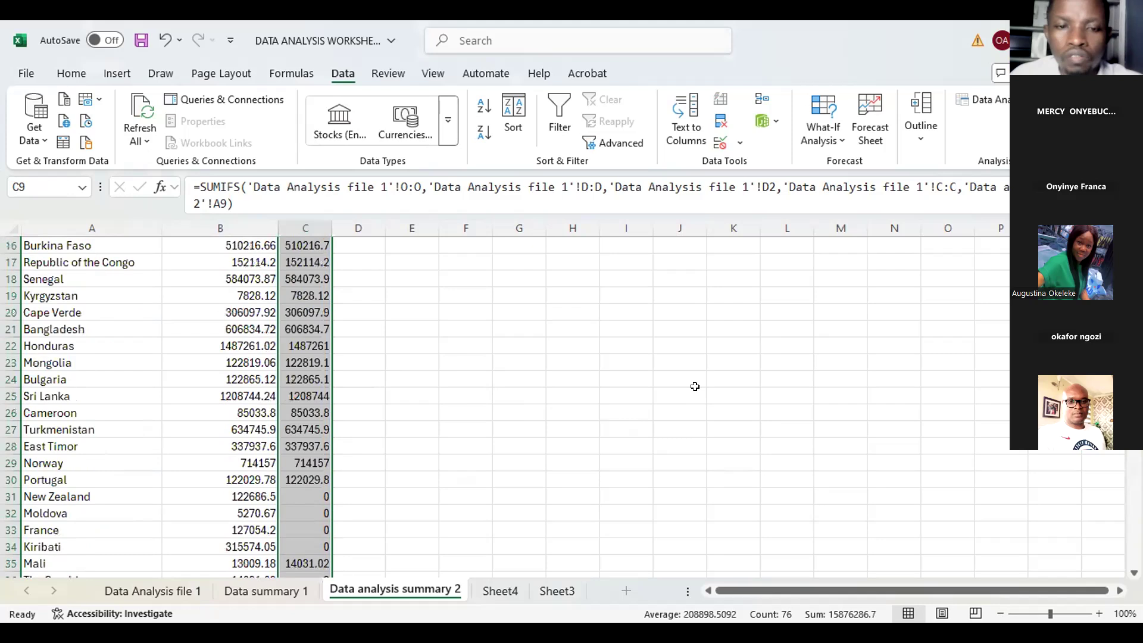
scroll(655, 384, "up", 5)
scroll(604, 393, "down", 5)
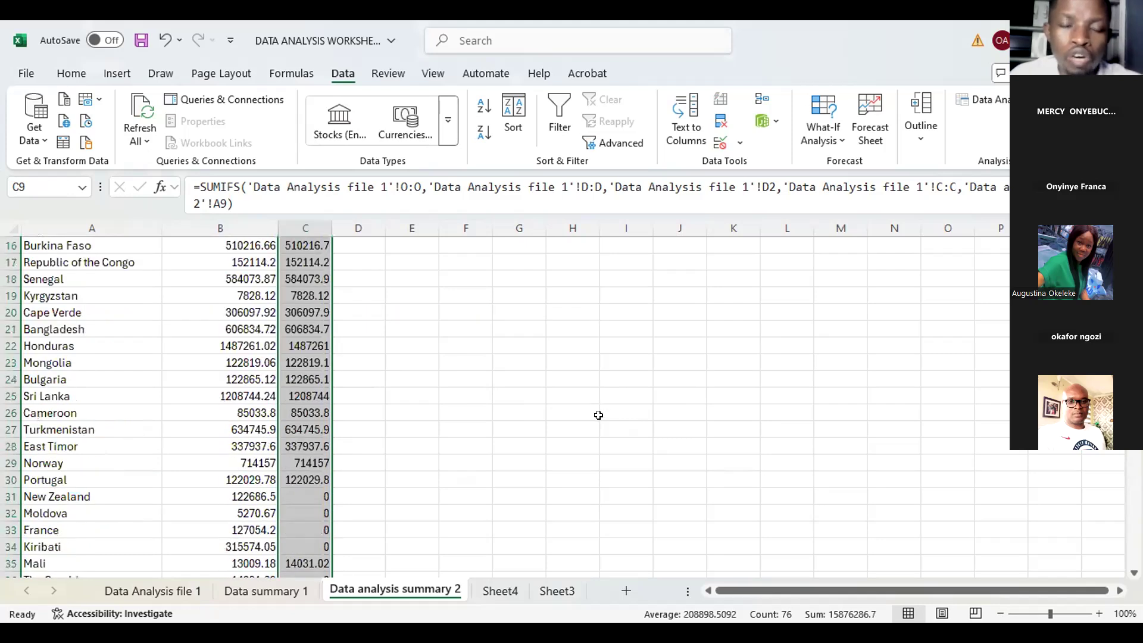
scroll(595, 423, "down", 18)
scroll(587, 426, "up", 10)
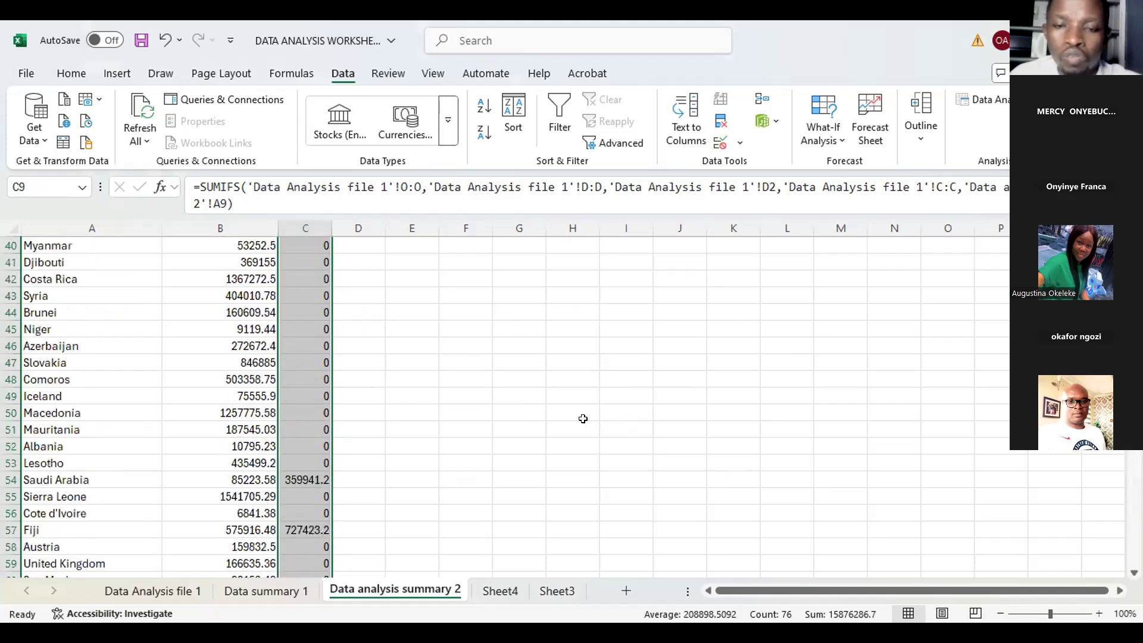
scroll(613, 418, "up", 12)
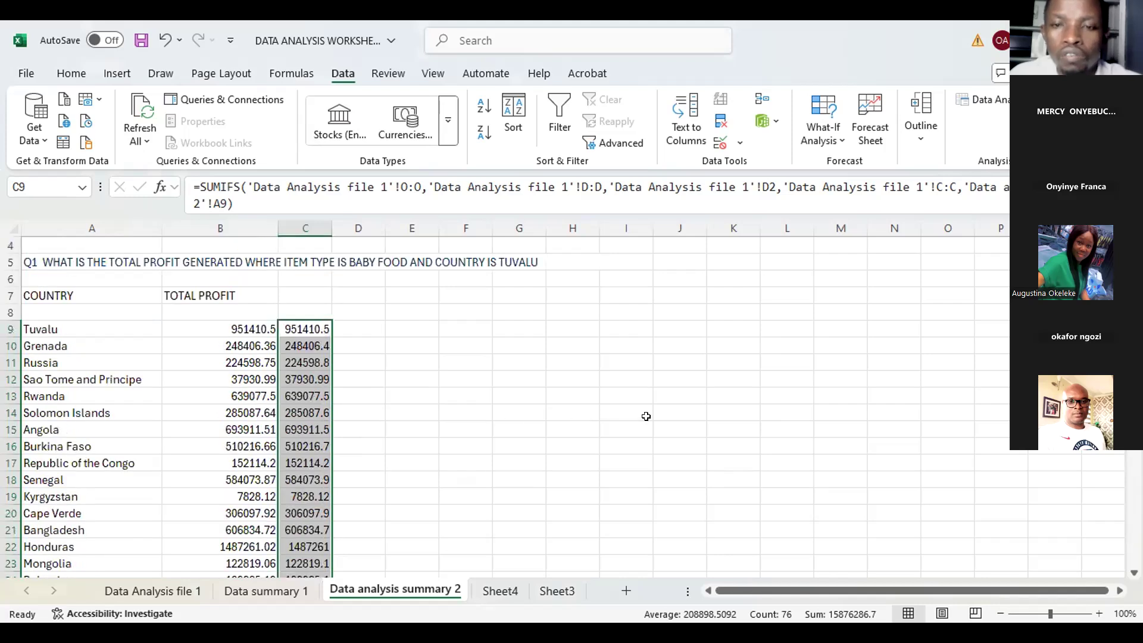
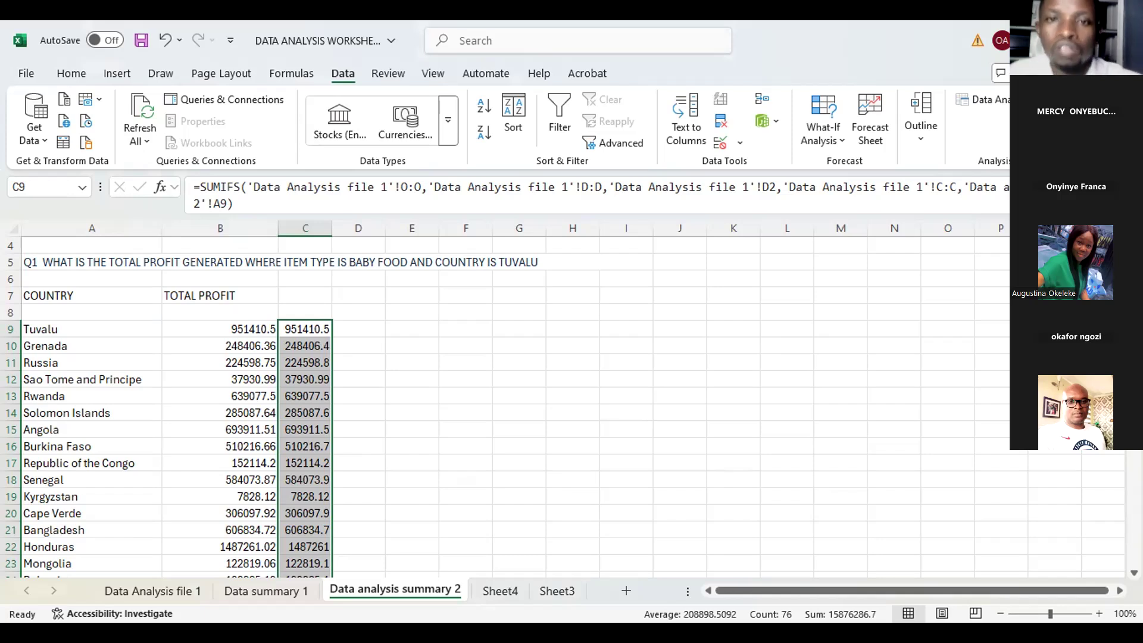
left_click(412, 346)
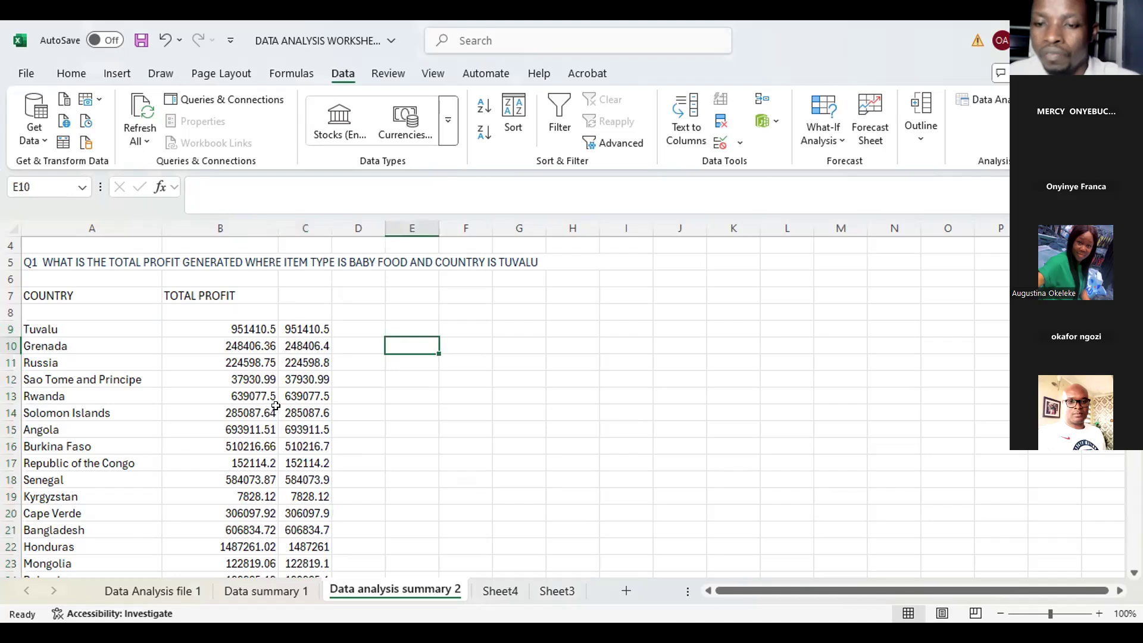
scroll(304, 407, "down", 10)
scroll(639, 374, "up", 8)
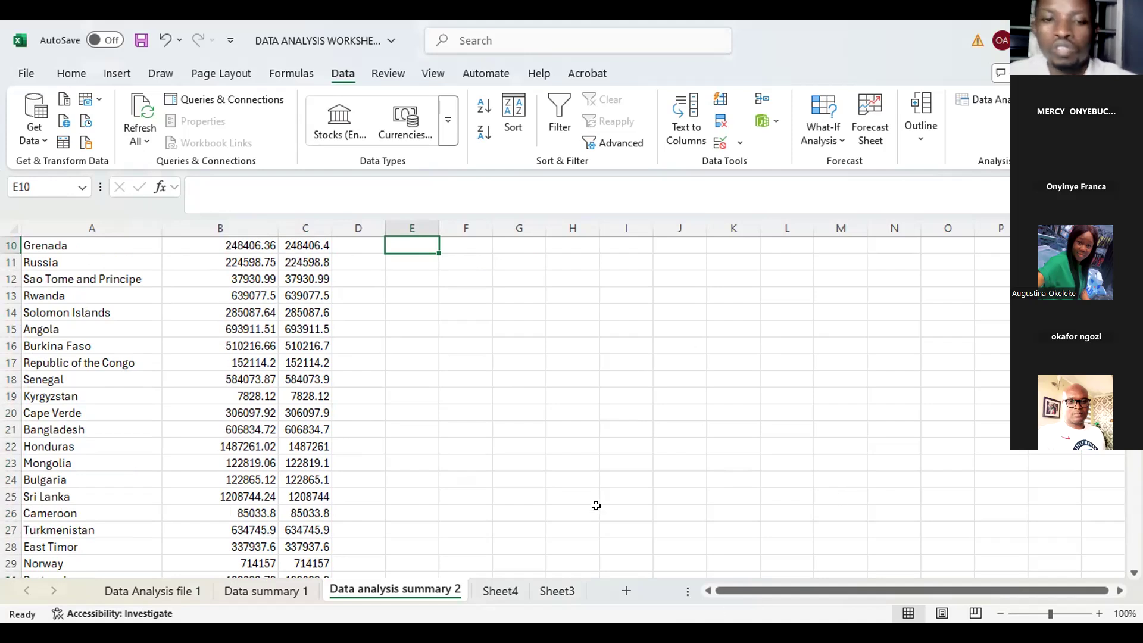
scroll(597, 507, "down", 3)
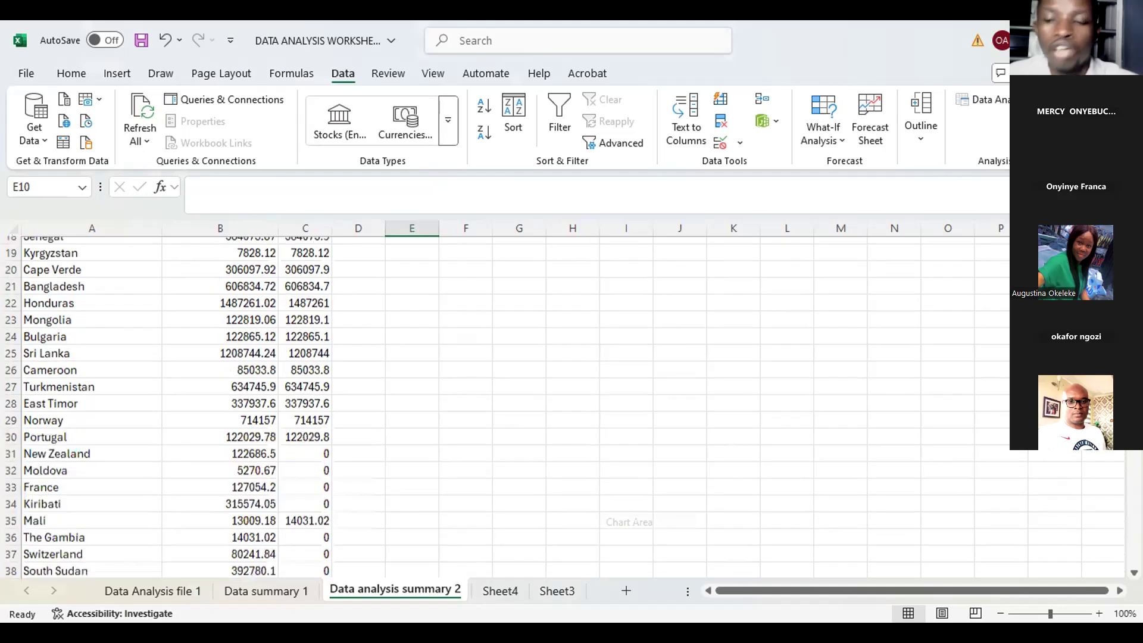
scroll(597, 507, "up", 3)
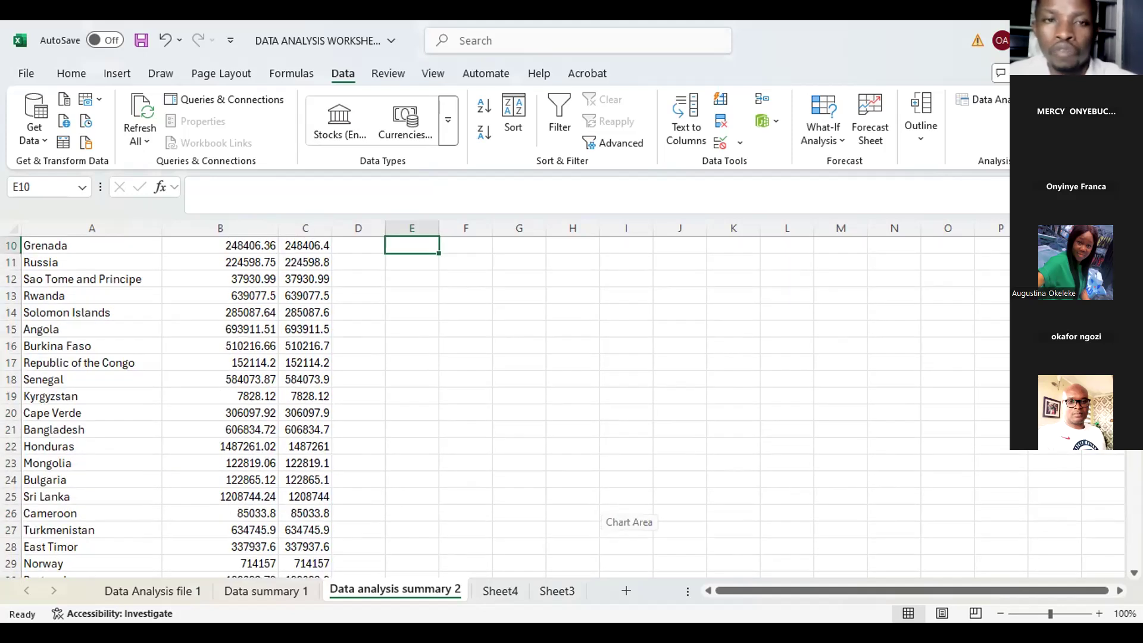
key("alt+Tab")
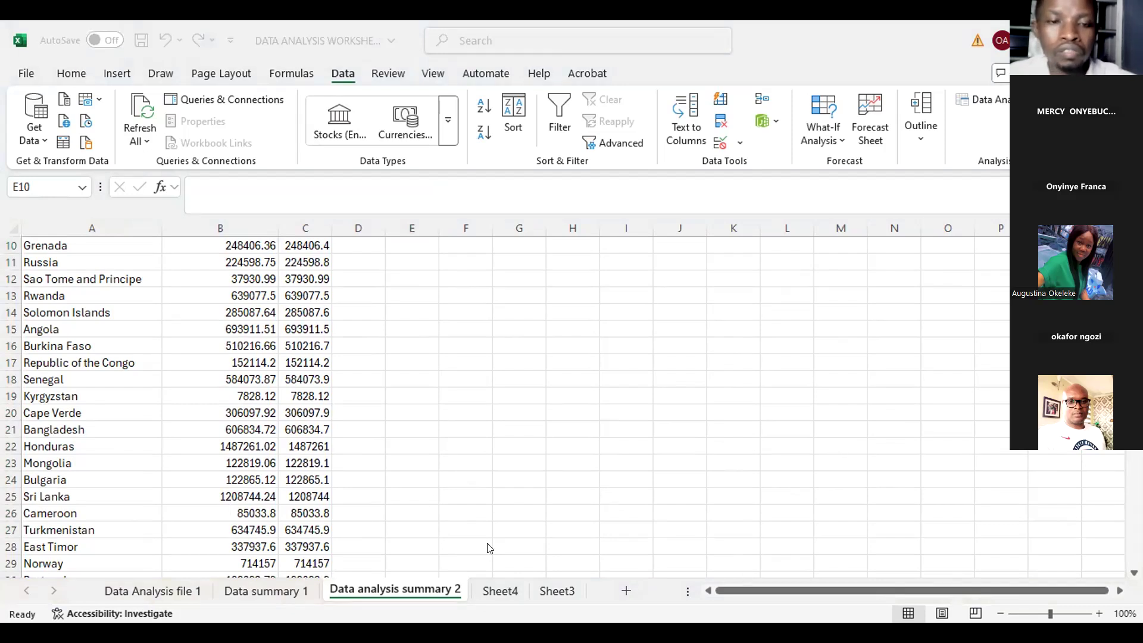
scroll(476, 470, "down", 4)
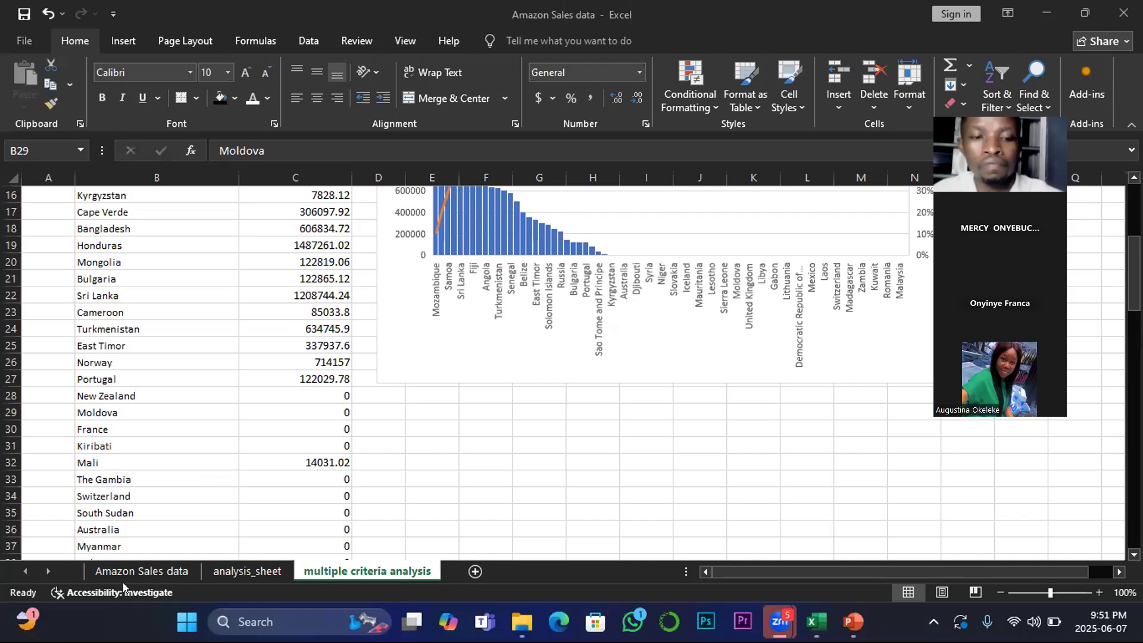
Step: Open the Amazon Sales data sheet and widen the Sales_Channel and Order_Priority columns to fit their headers
left_click(137, 571)
left_click(141, 570)
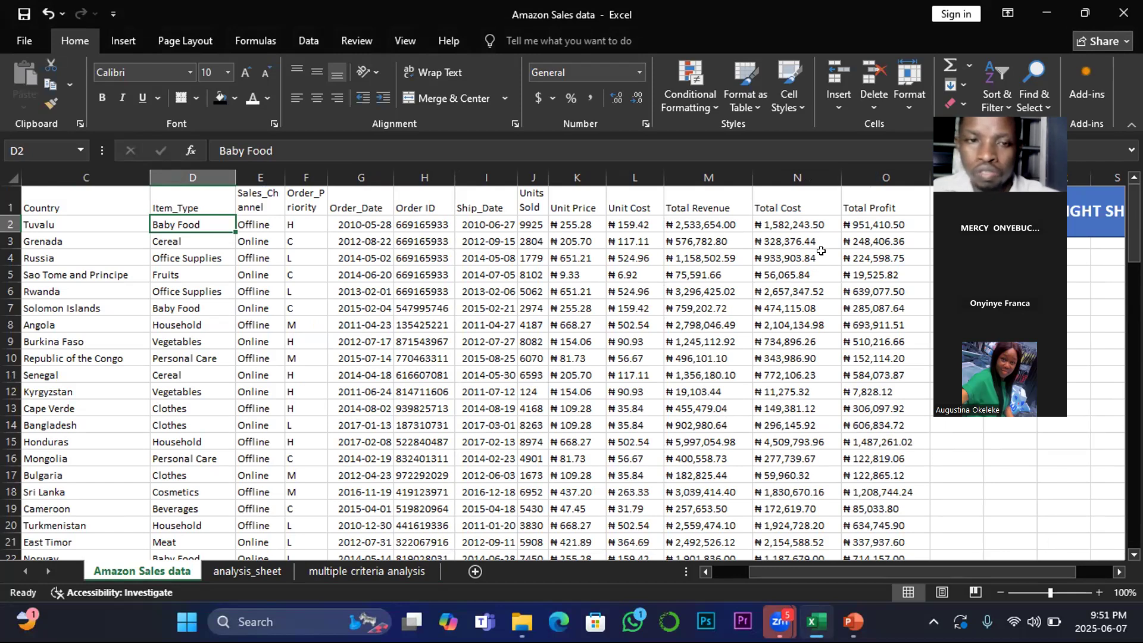
left_click_drag(285, 177, 319, 175)
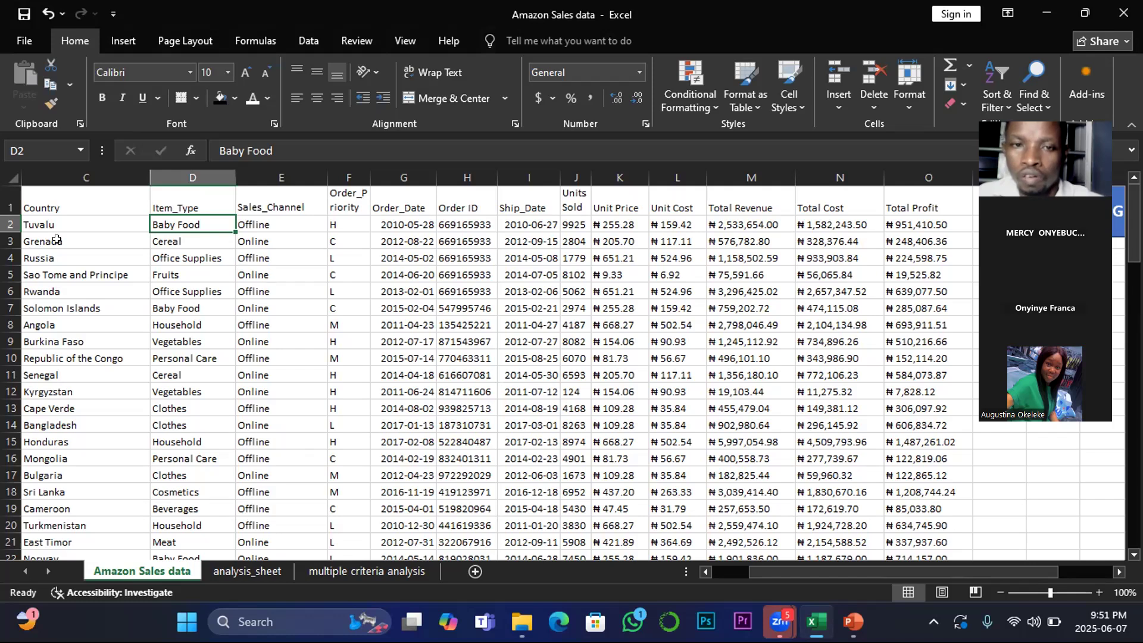
left_click_drag(368, 172, 396, 172)
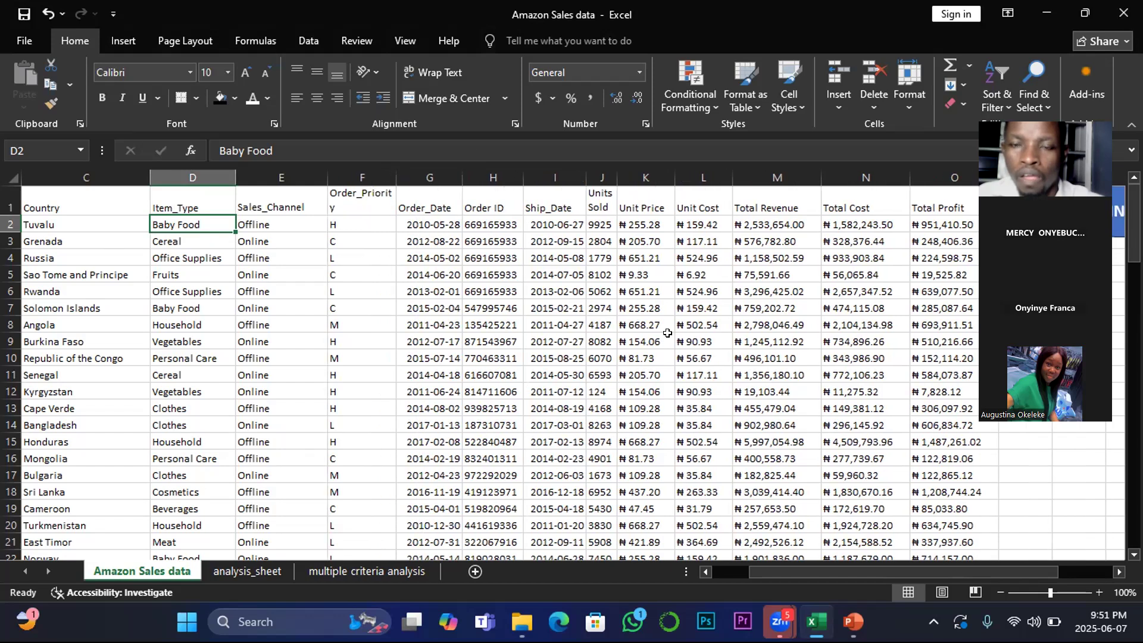
Step: Select ranges in the Sales_Channel, Total Revenue and Order_Priority columns to examine their values as possible criteria
left_click(262, 208)
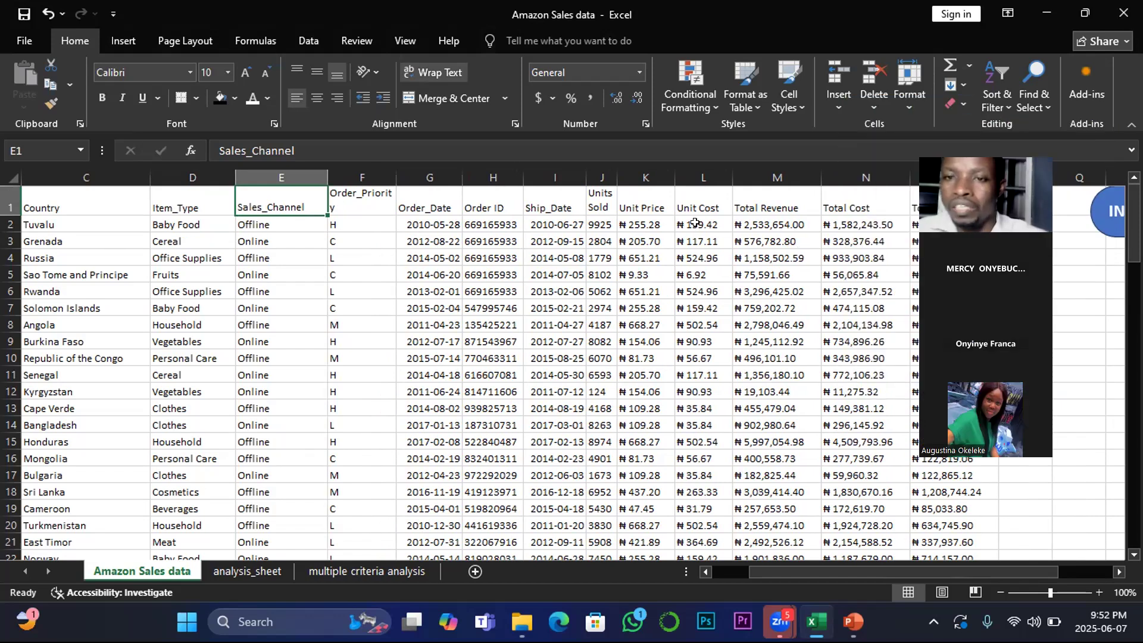
left_click_drag(694, 221, 702, 409)
left_click_drag(847, 224, 846, 491)
left_click_drag(258, 205, 249, 487)
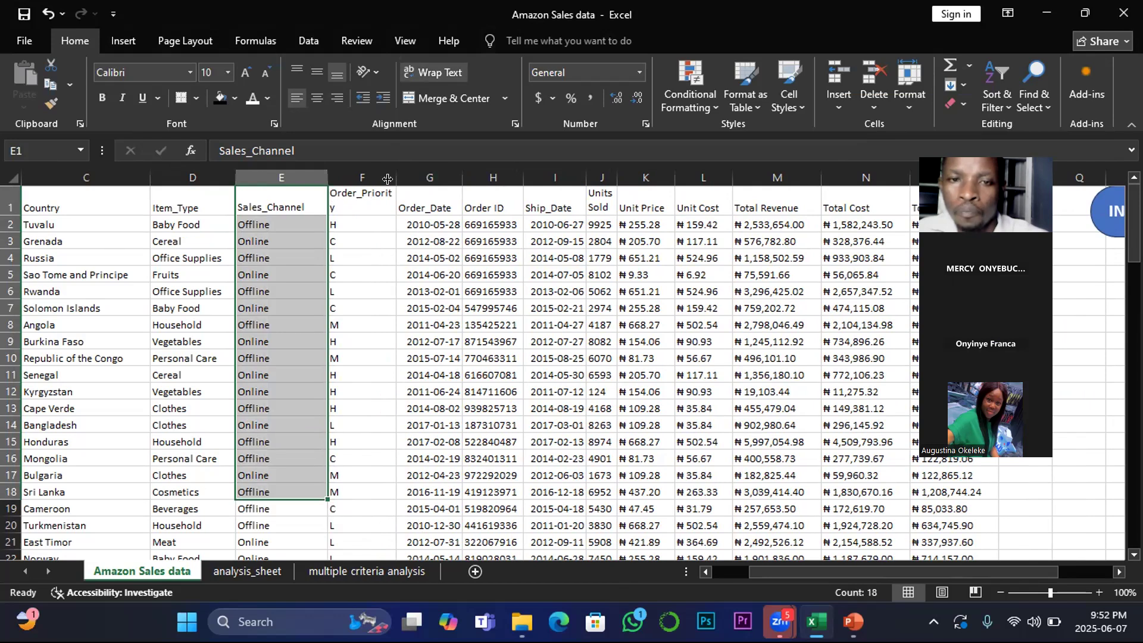
left_click(339, 238)
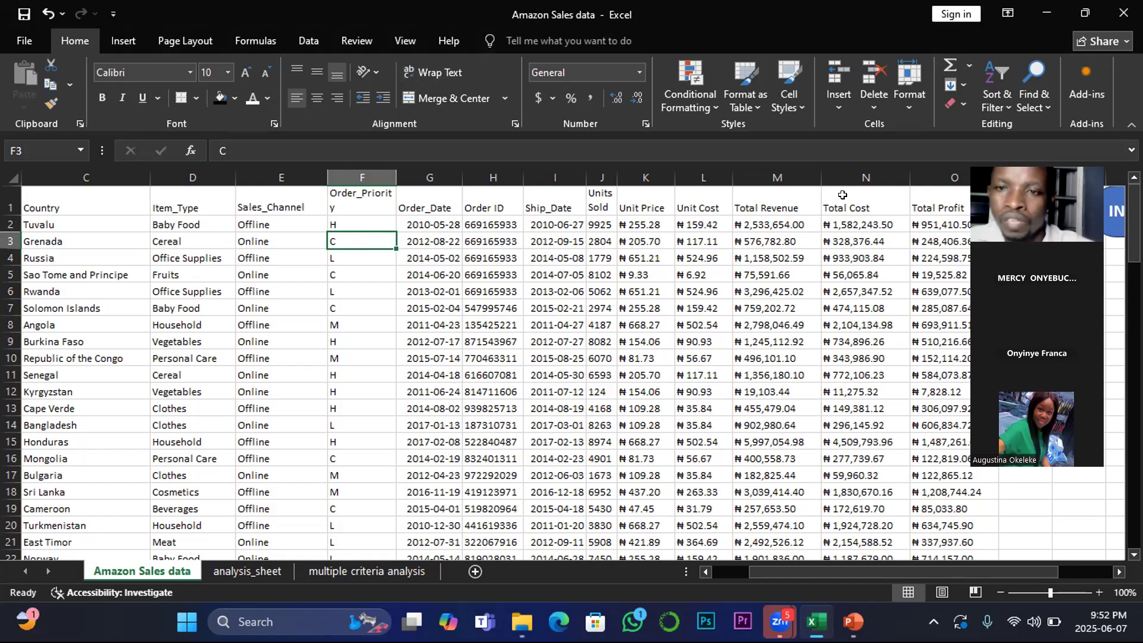
left_click_drag(768, 221, 761, 501)
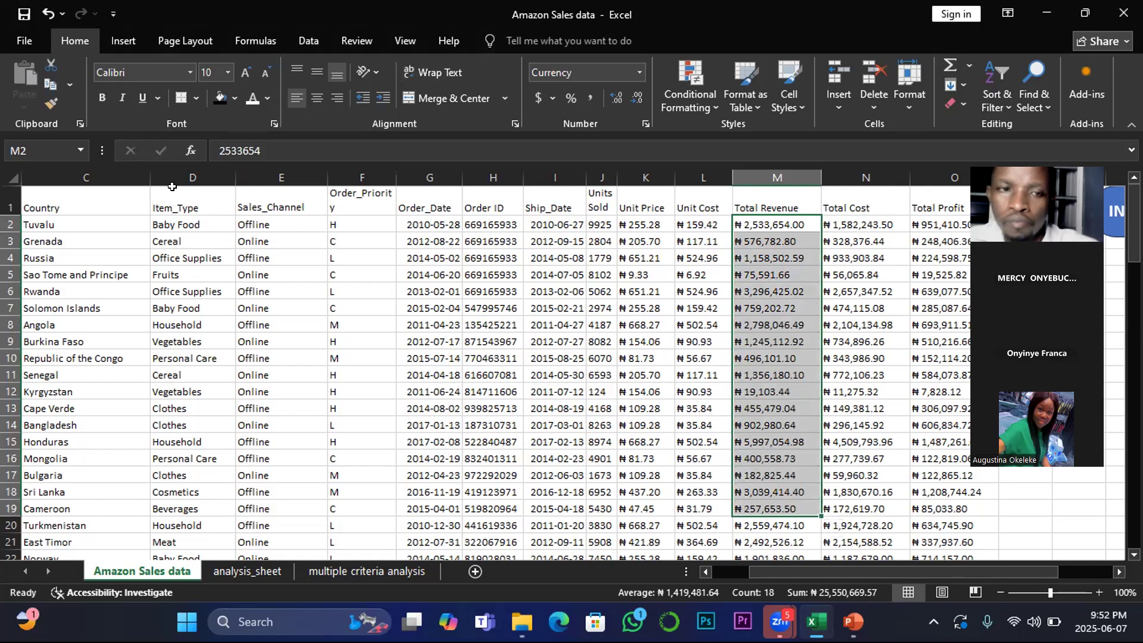
left_click_drag(265, 222, 262, 359)
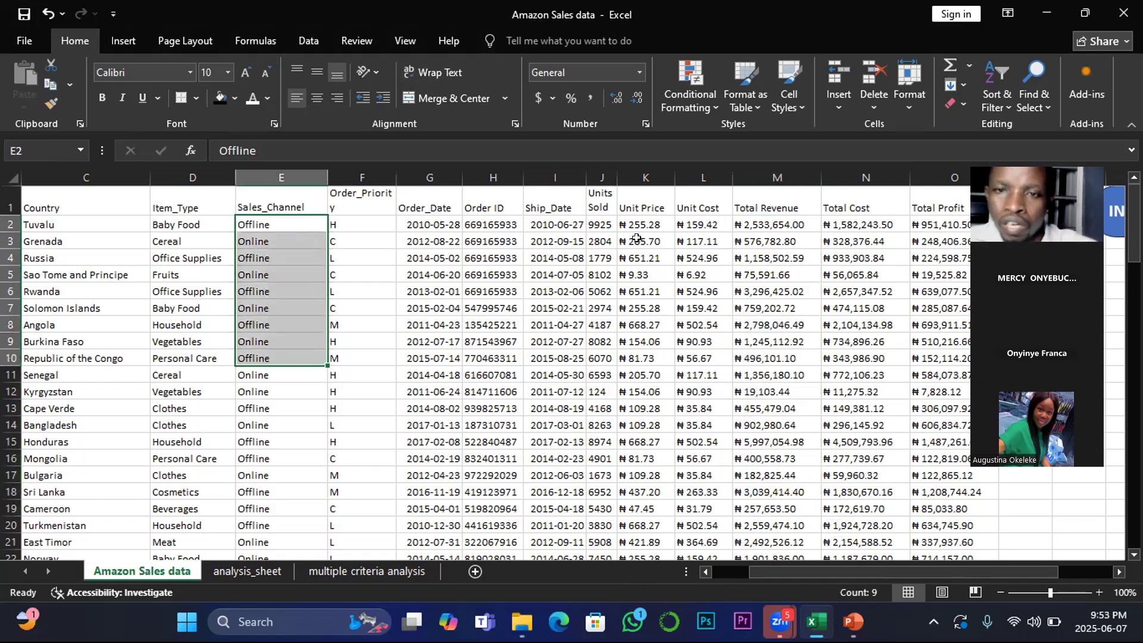
left_click_drag(777, 224, 777, 392)
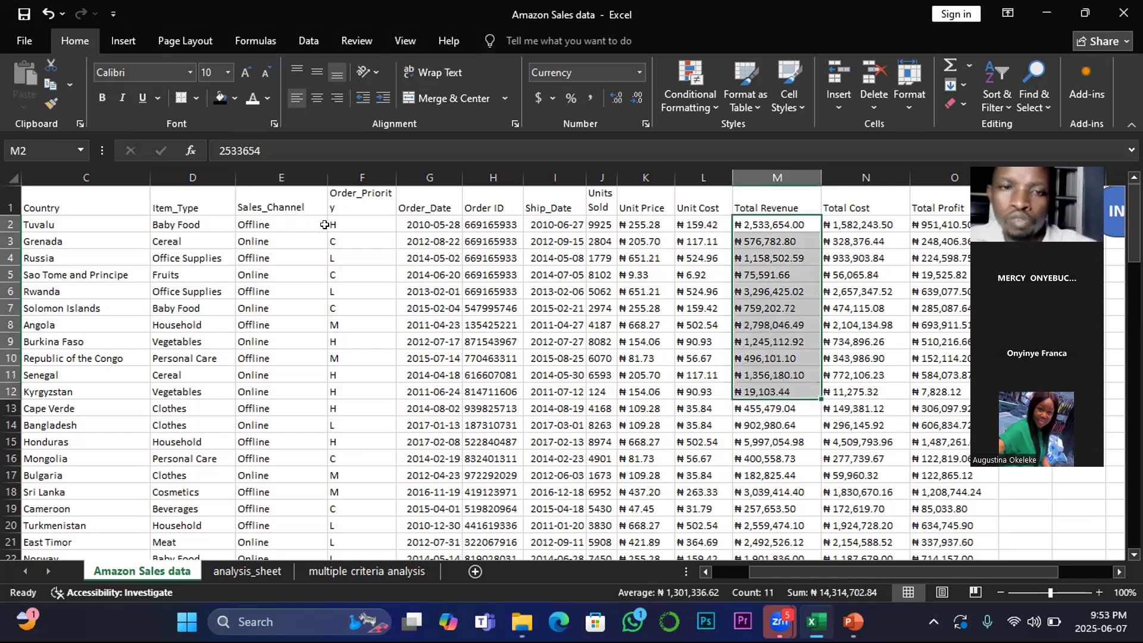
left_click_drag(256, 207, 262, 375)
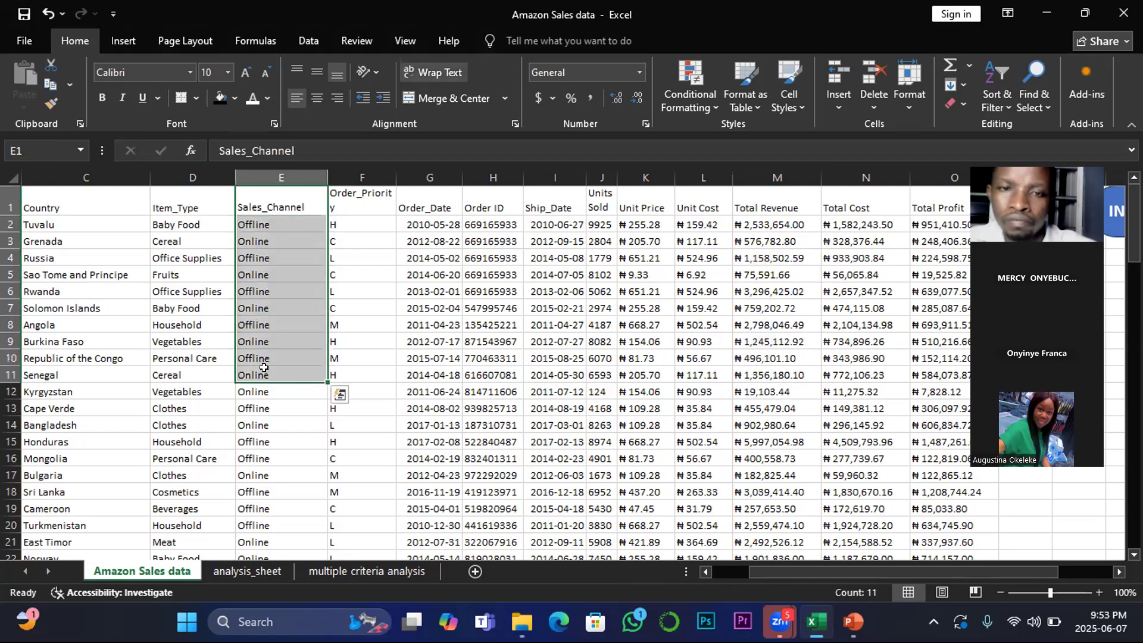
left_click(360, 187)
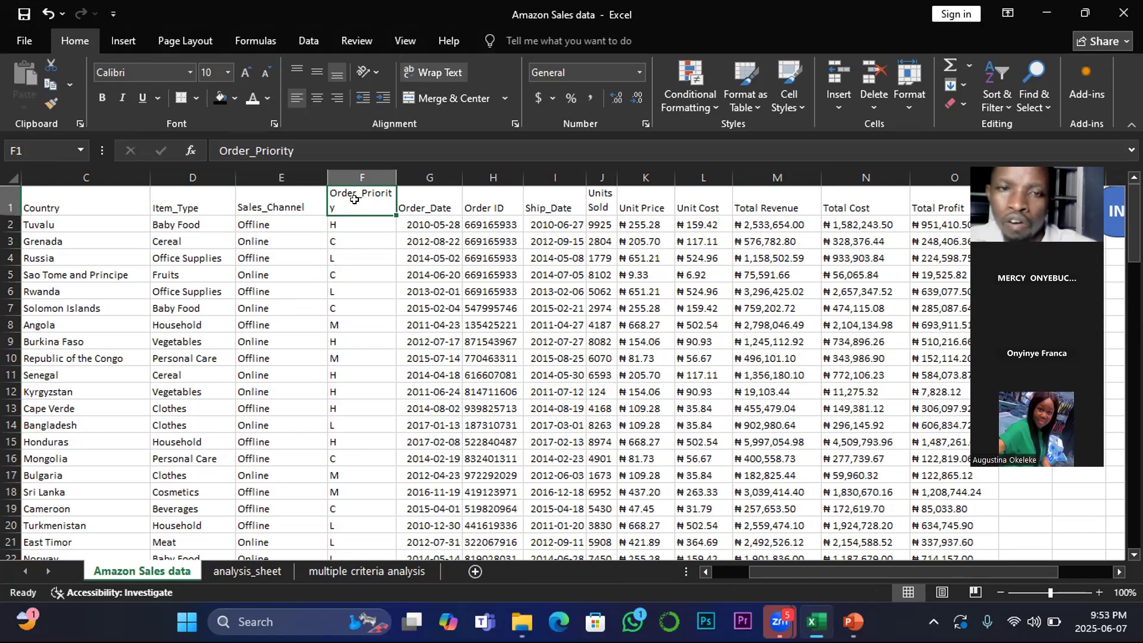
left_click(331, 224)
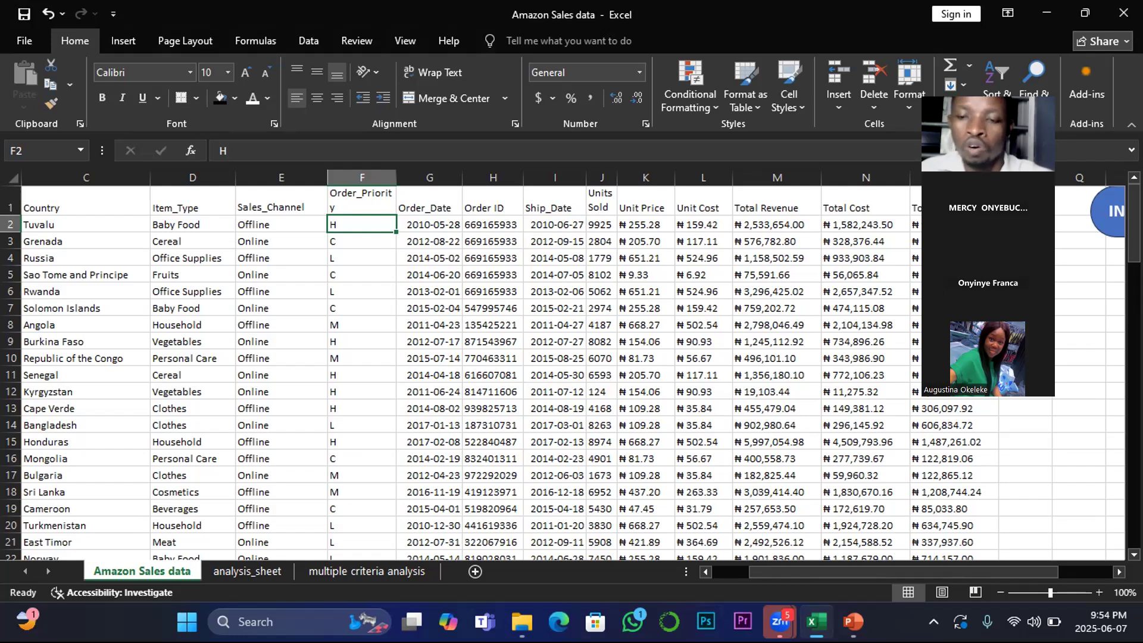
Step: Switch to the ADVANCED STAT presentation in PowerPoint
left_click(853, 622)
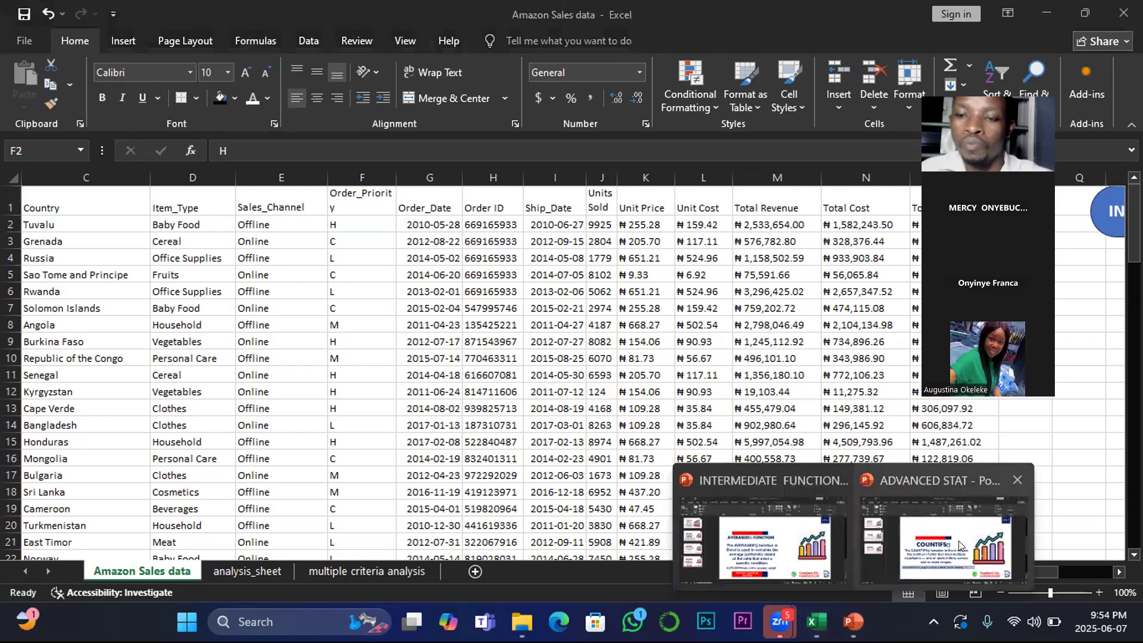
left_click(958, 548)
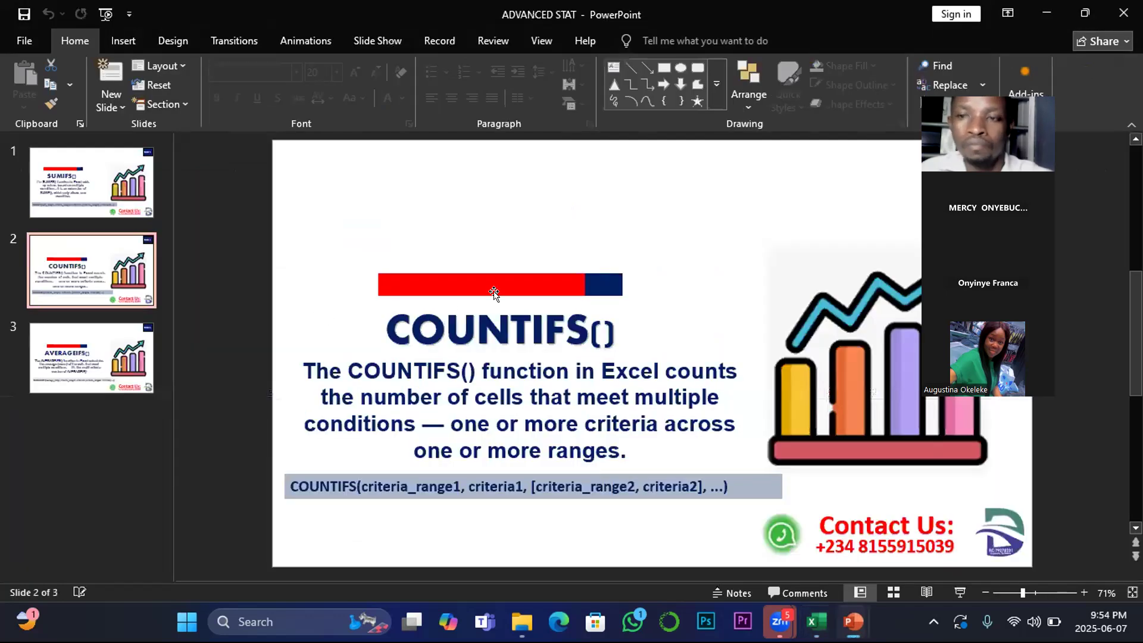